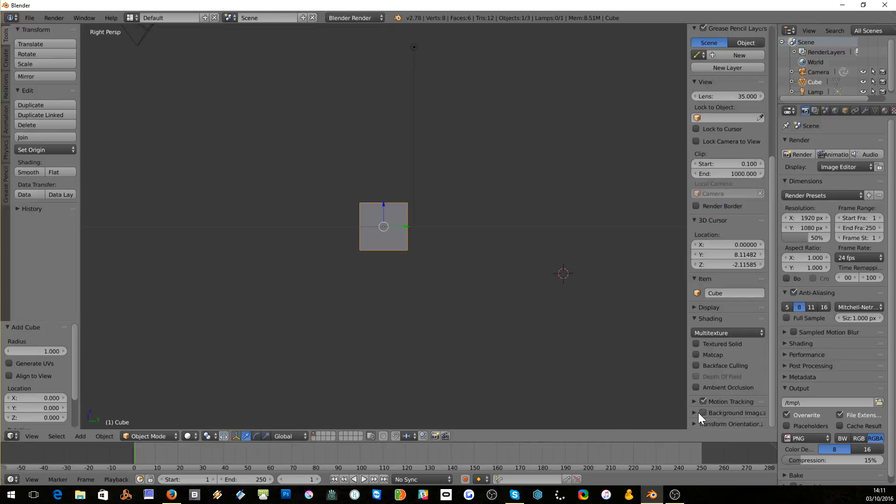
# - Enable background images and load t-pose-butt-2.jpg from the Desktop folder, sorting its files by date, as a new background image
pyautogui.click(694, 413)
pyautogui.scroll(-1, 695, 411)
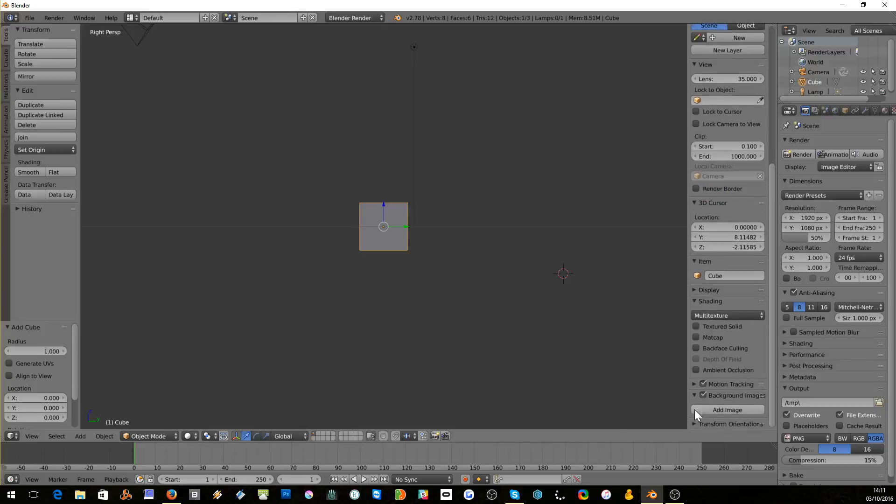
pyautogui.click(721, 411)
pyautogui.scroll(-3, 723, 397)
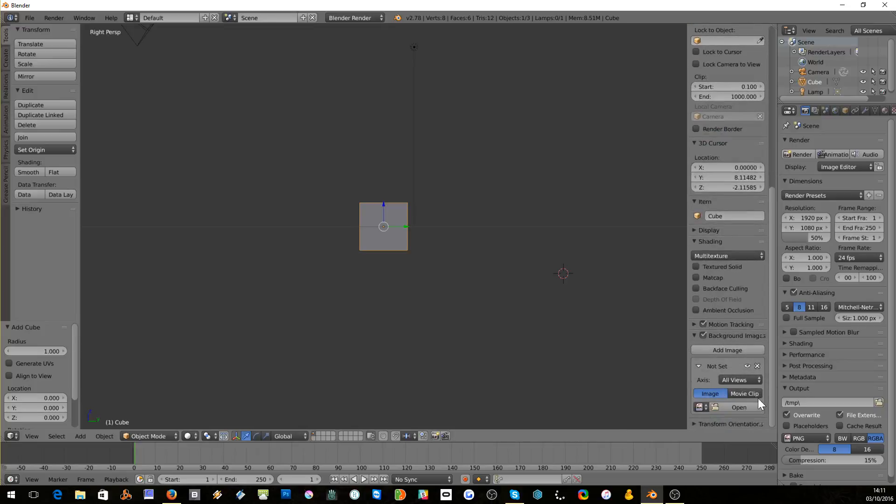
pyautogui.click(747, 407)
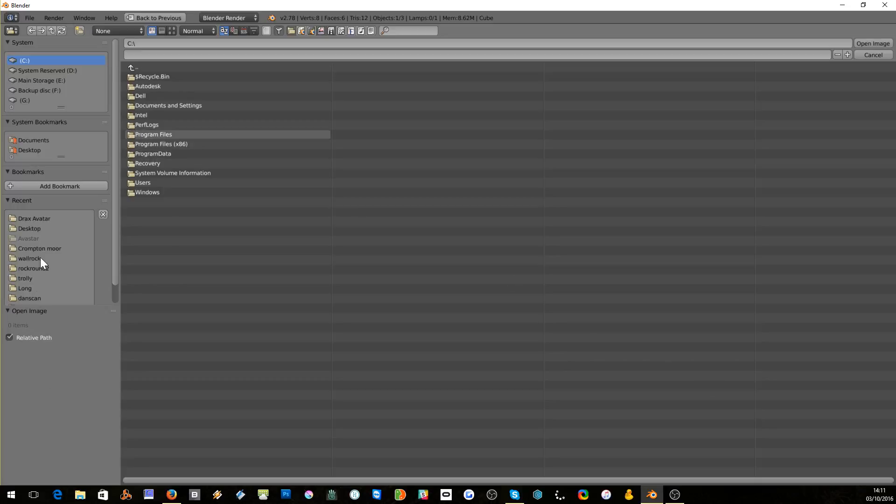
pyautogui.click(31, 226)
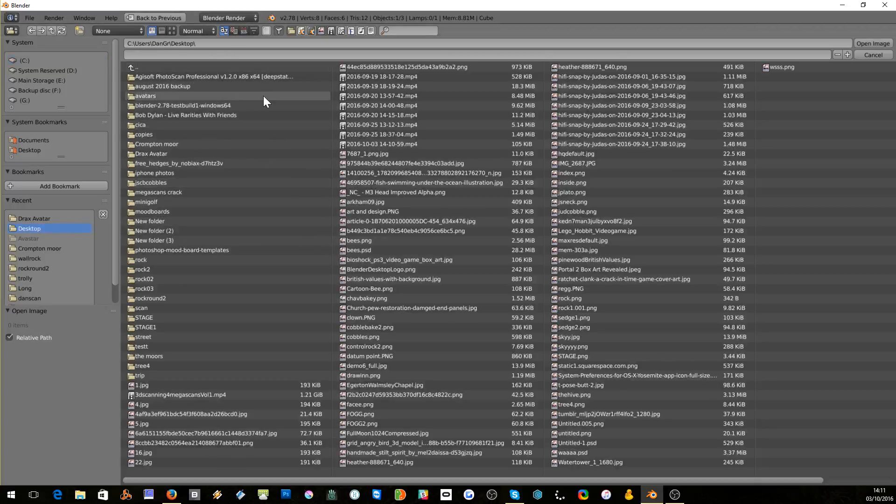
pyautogui.click(243, 31)
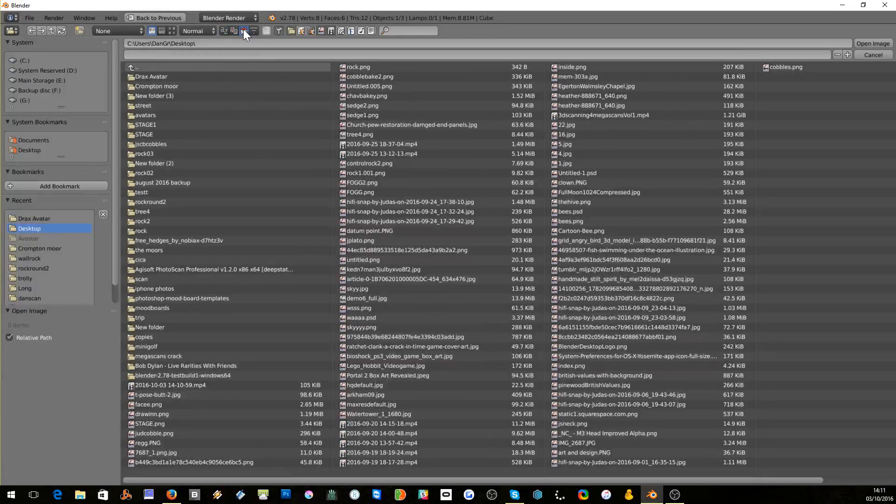
pyautogui.click(145, 396)
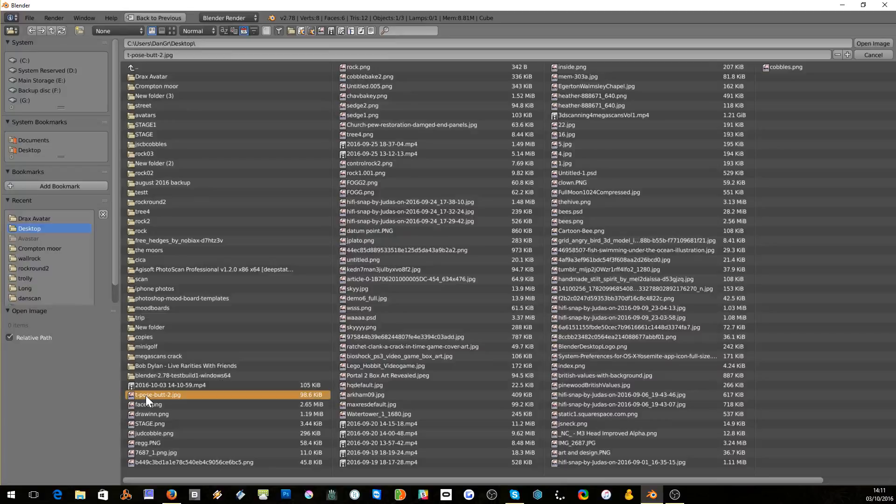
pyautogui.click(874, 43)
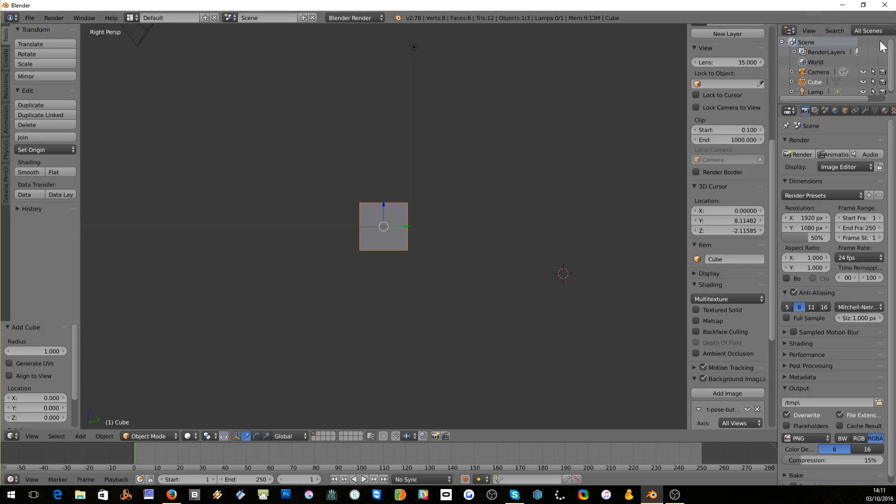
# - In the orthographic view, draw the background image in front of the cube and set its horizontal offset to 3.080
pyautogui.press('KP_5')
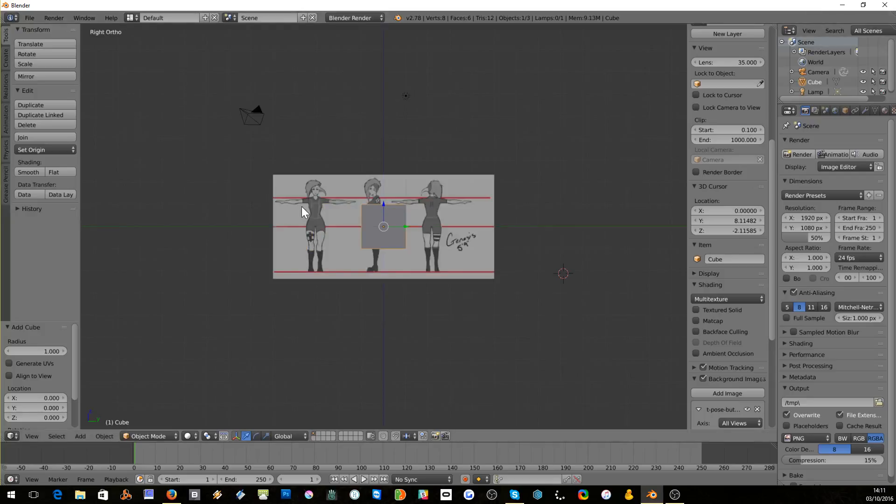
pyautogui.scroll(-8, 716, 287)
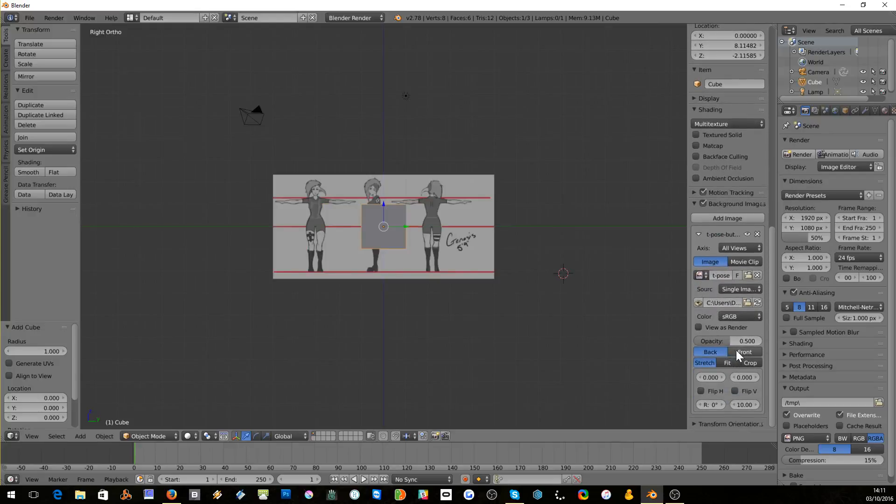
pyautogui.click(736, 351)
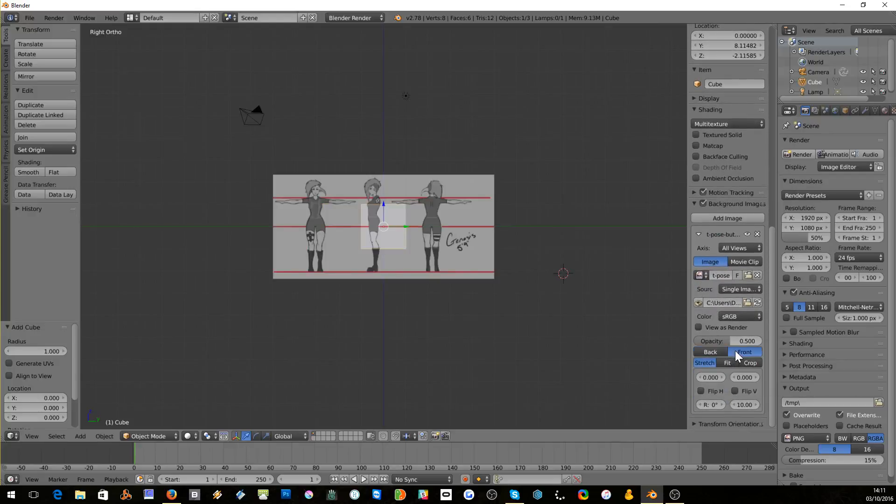
pyautogui.scroll(3, 437, 330)
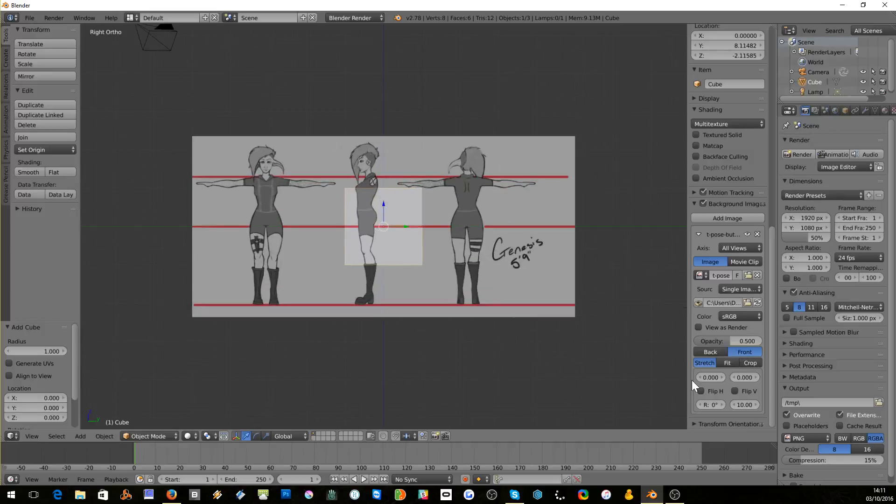
pyautogui.moveTo(708, 373)
pyautogui.mouseDown()
pyautogui.moveTo(738, 377)
pyautogui.moveTo(705, 378)
pyautogui.mouseUp()
pyautogui.scroll(4, 480, 234)
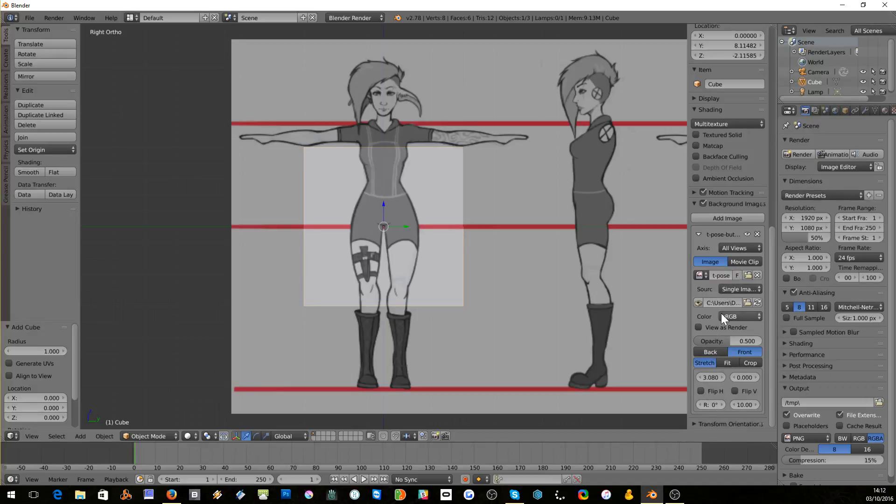
# - Restrict the background image to the Front axis and show it in the front orthographic view
pyautogui.click(726, 248)
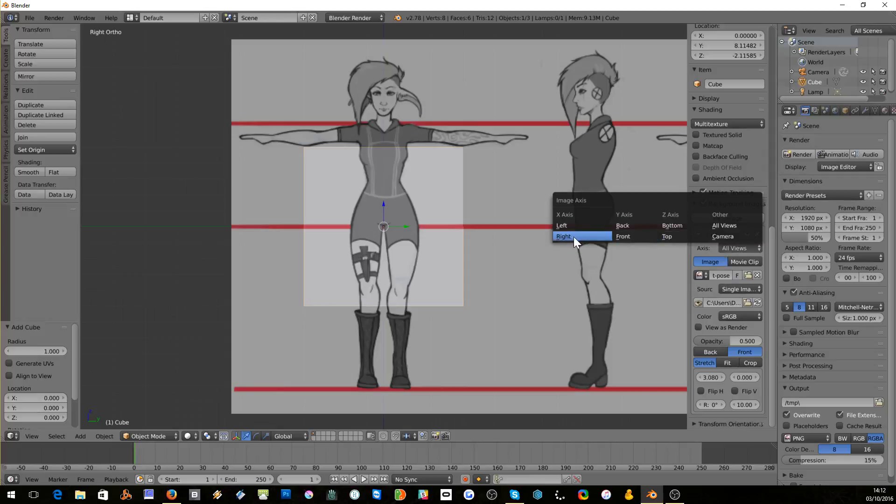
pyautogui.click(618, 237)
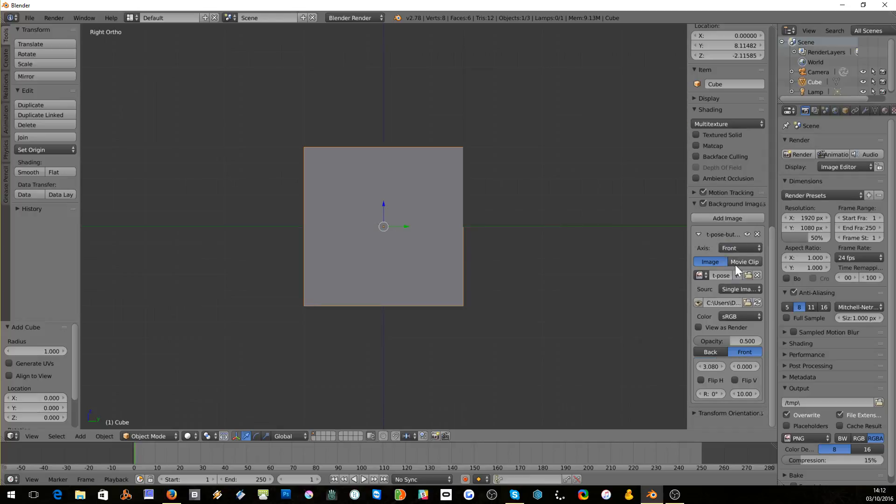
pyautogui.press('KP_5')
pyautogui.press('KP_1')
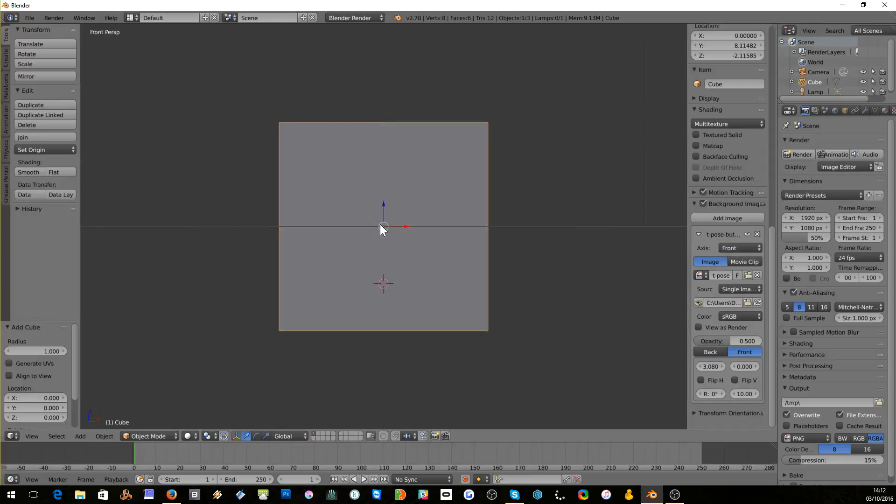
pyautogui.press('KP_5')
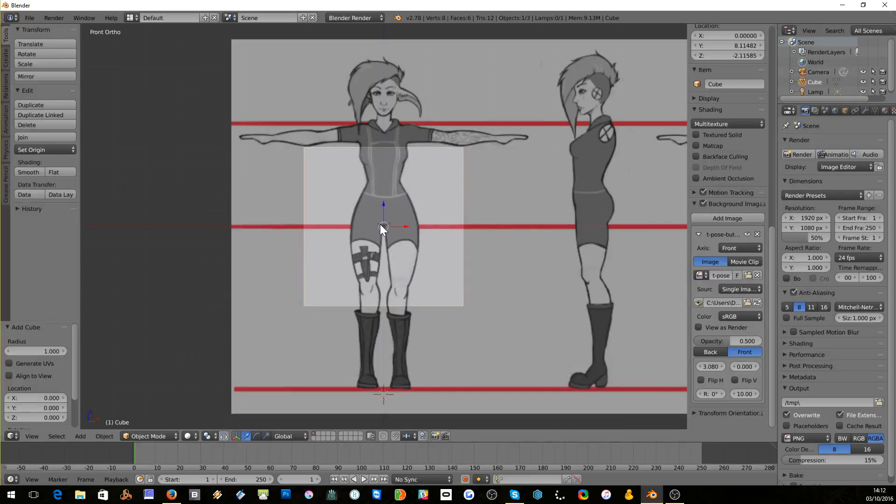
# - In the right view, add a second background image that reuses the already loaded t-pose picture
pyautogui.press('KP_3')
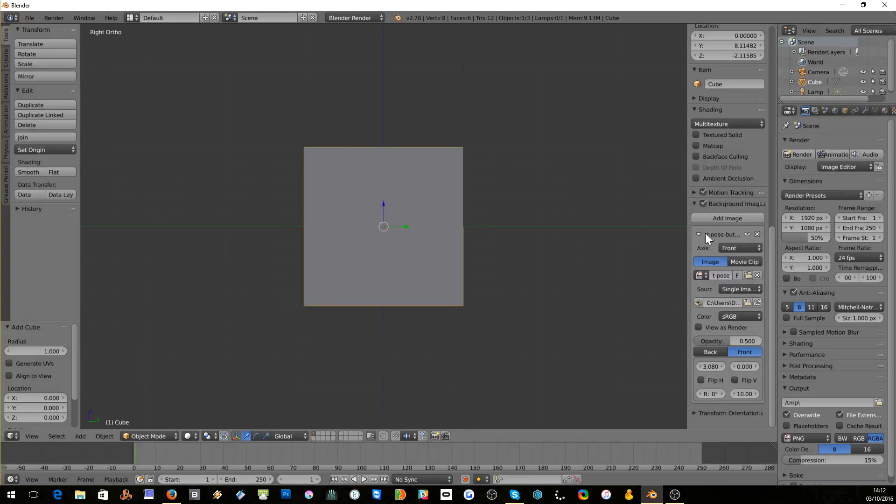
pyautogui.click(698, 234)
pyautogui.click(709, 216)
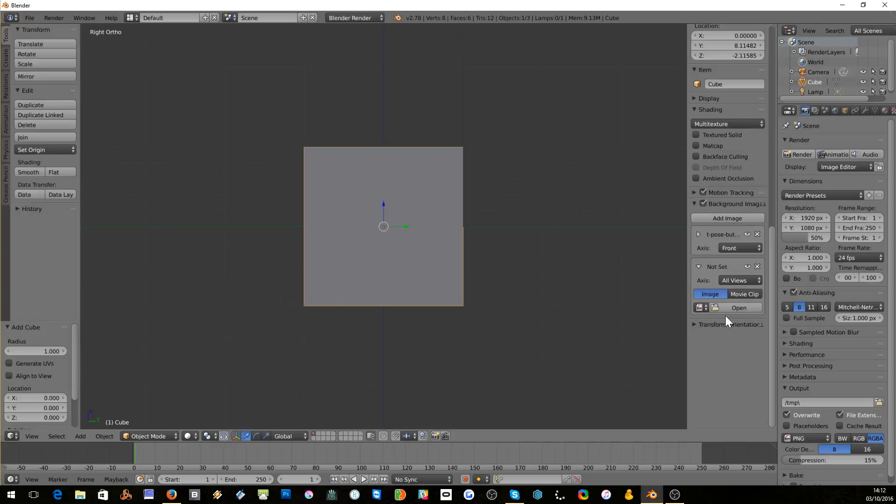
pyautogui.click(702, 308)
pyautogui.click(710, 323)
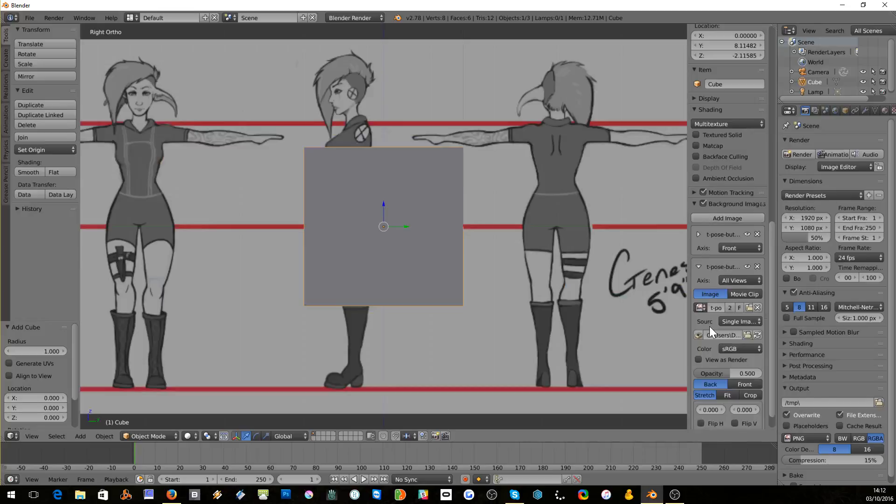
# - Restrict the second background image to the Right axis, draw it in front, and set its horizontal offset to 0.470
pyautogui.click(731, 280)
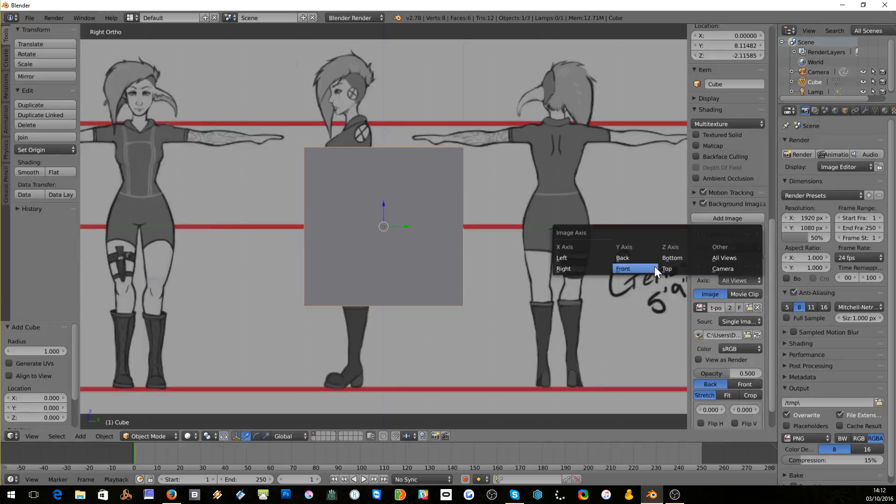
pyautogui.click(567, 265)
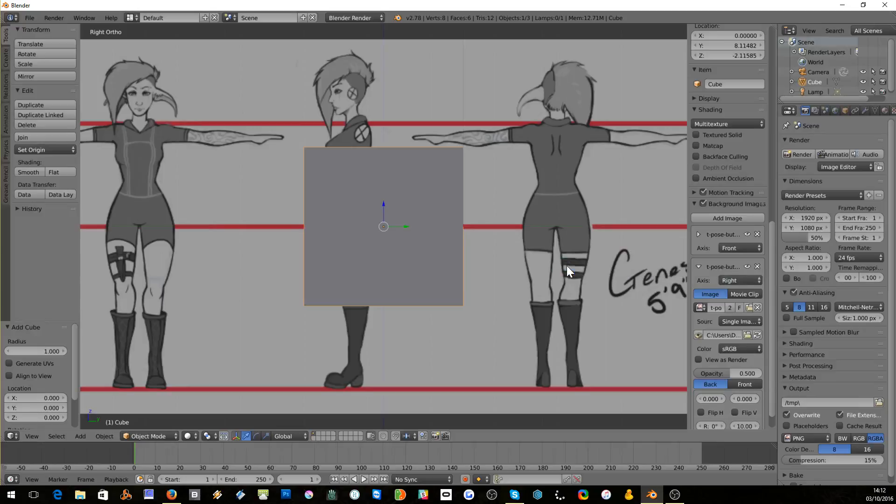
pyautogui.click(744, 384)
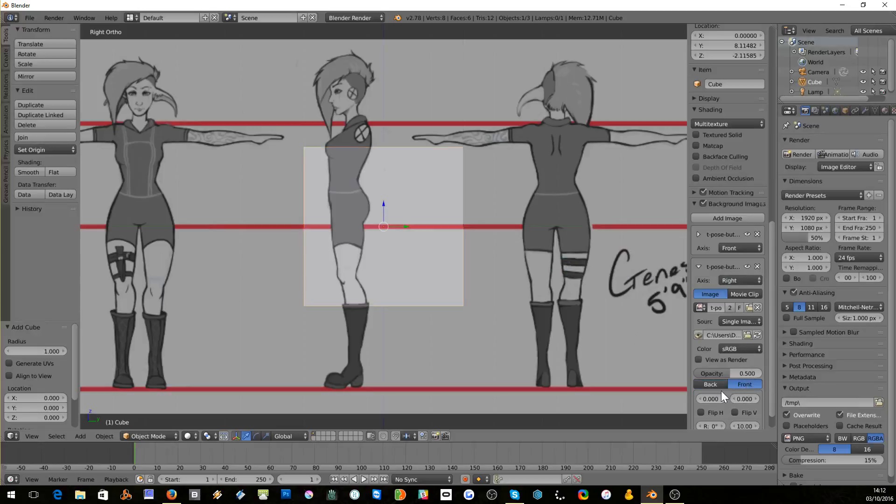
pyautogui.moveTo(710, 398); pyautogui.dragTo(762, 398)
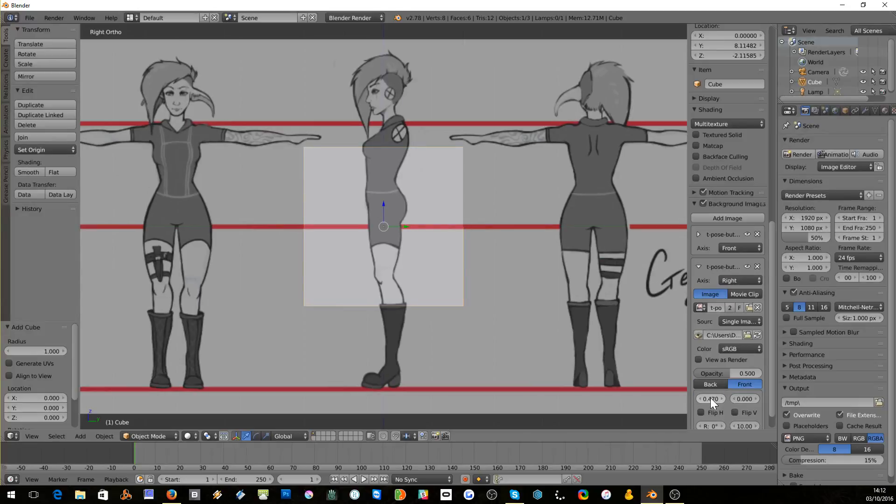
# - In the front view, scale the cube to 0.301 and move it up 0.271 along Z onto the figure's hips
pyautogui.press('KP_1')
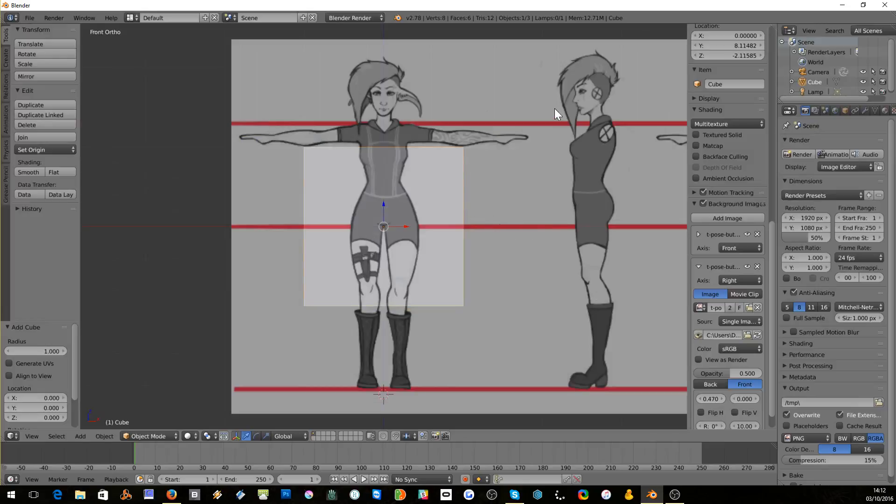
pyautogui.press('s')
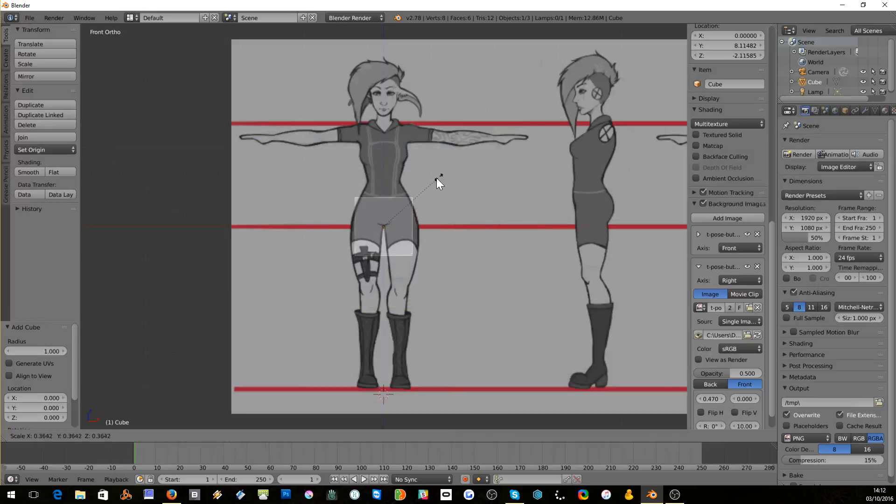
pyautogui.click(427, 184)
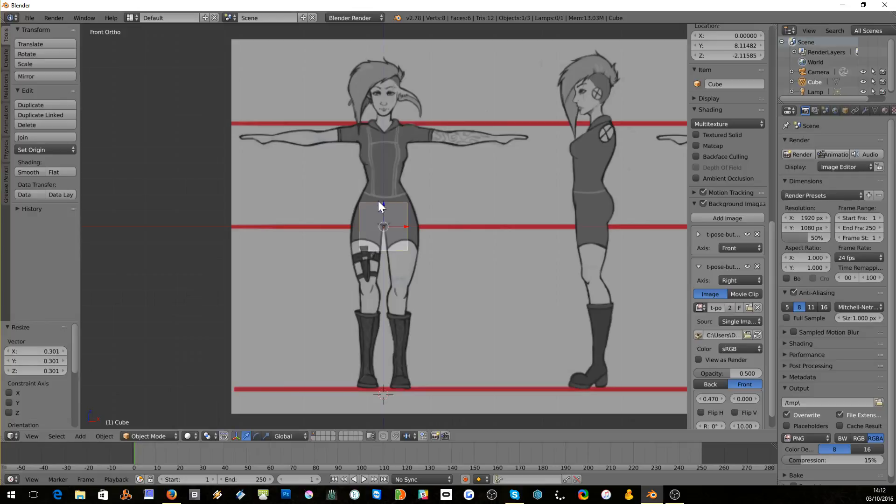
pyautogui.moveTo(382, 206); pyautogui.dragTo(384, 183)
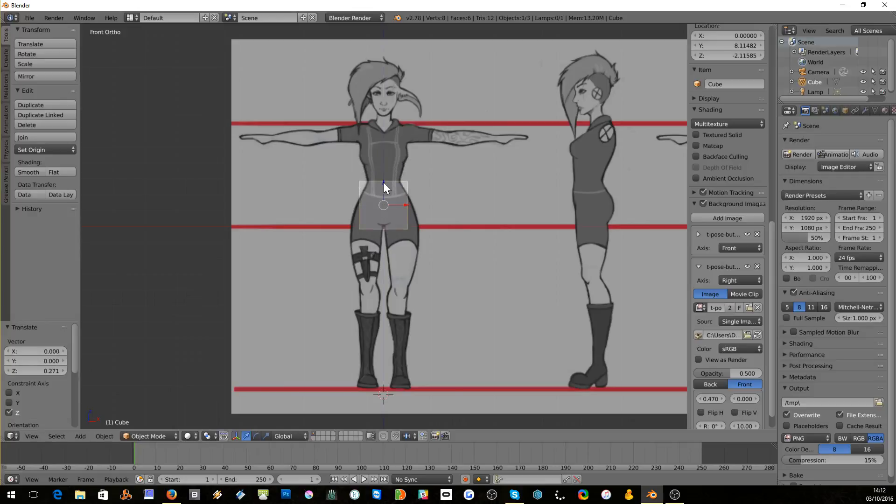
# - Edit the cube's mesh in face selection mode, select its top face and return to the front view
pyautogui.press('Tab')
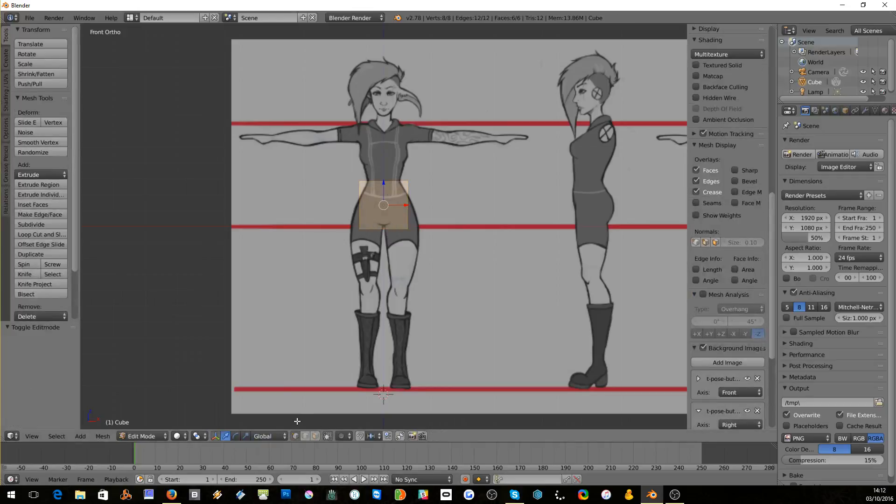
pyautogui.click(315, 438)
pyautogui.moveTo(405, 140); pyautogui.dragTo(408, 174, button='middle')
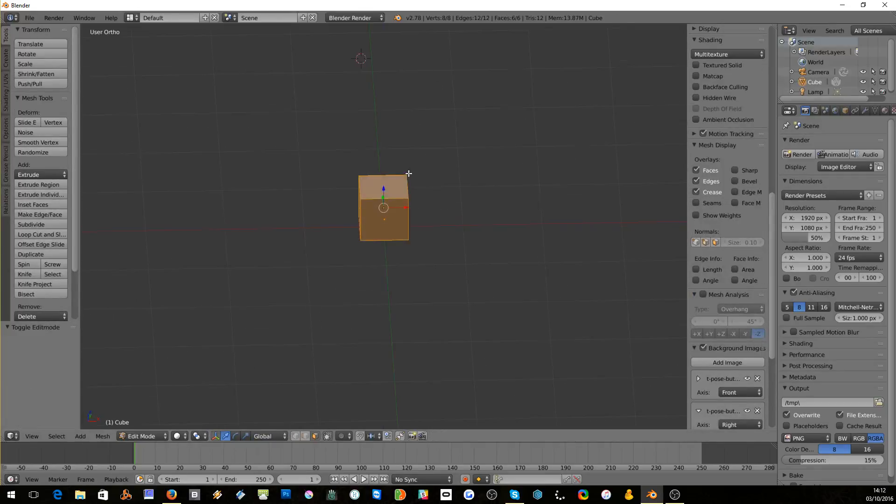
pyautogui.rightClick(381, 193)
pyautogui.press('KP_1')
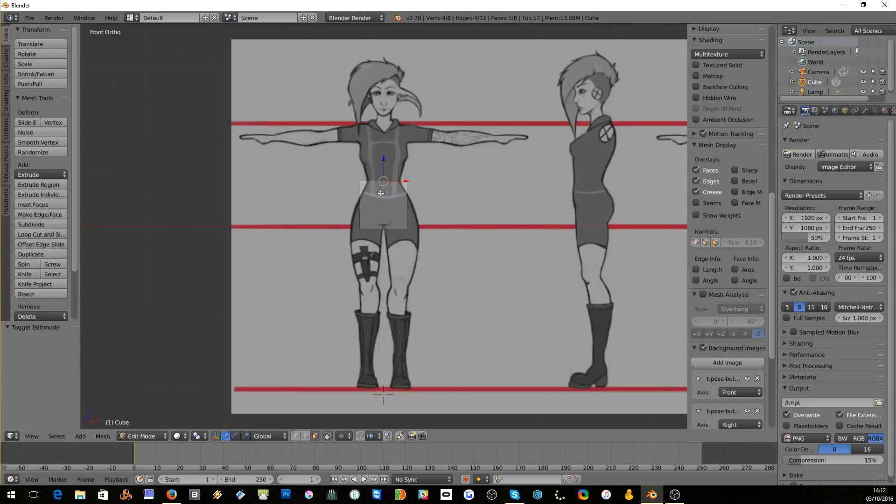
# - Look through the add-ons in the user preferences, searching for "dis" and scanning the whole list, and close the preferences
pyautogui.click(30, 19)
pyautogui.click(55, 127)
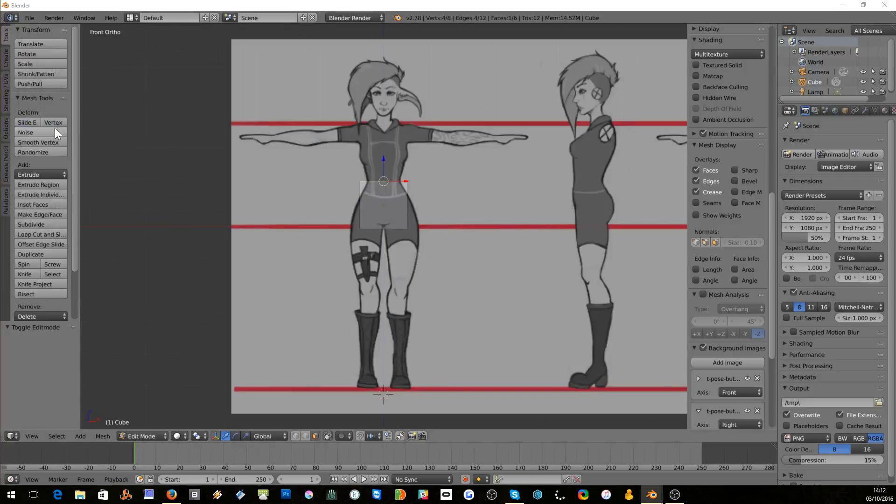
pyautogui.moveTo(0, 187); pyautogui.dragTo(286, 144)
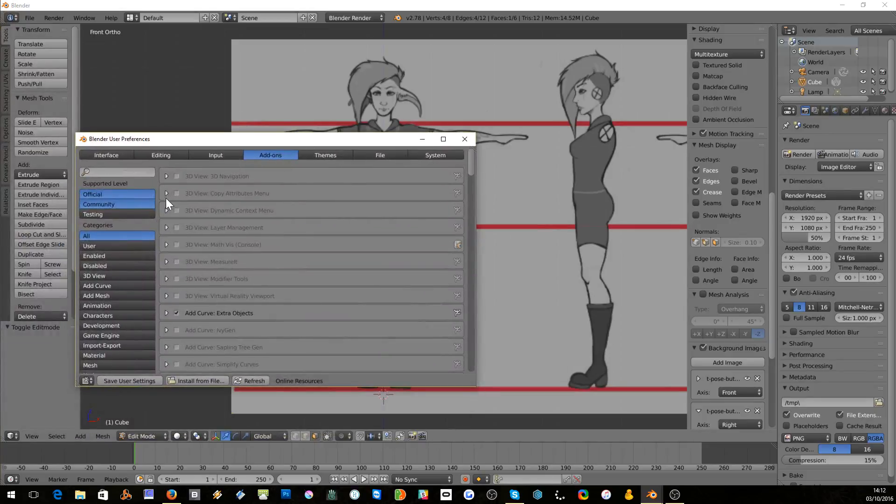
pyautogui.scroll(-2, 176, 205)
pyautogui.scroll(-2, 179, 208)
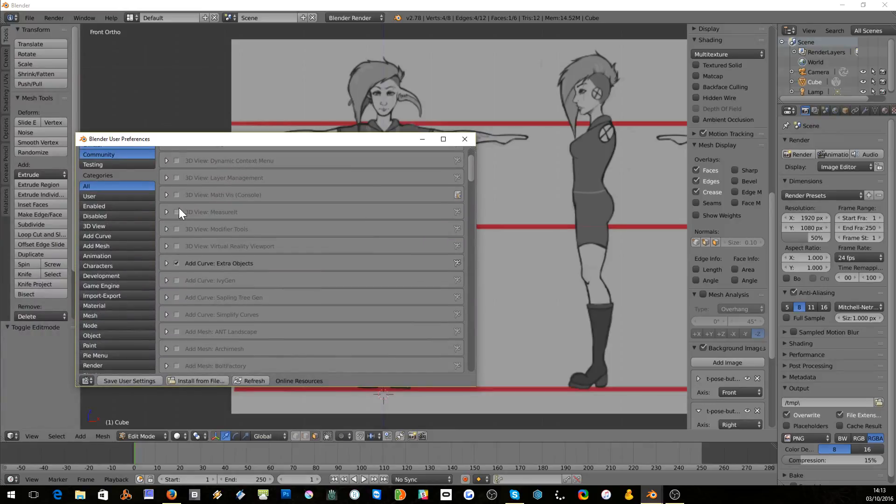
pyautogui.scroll(4, 116, 179)
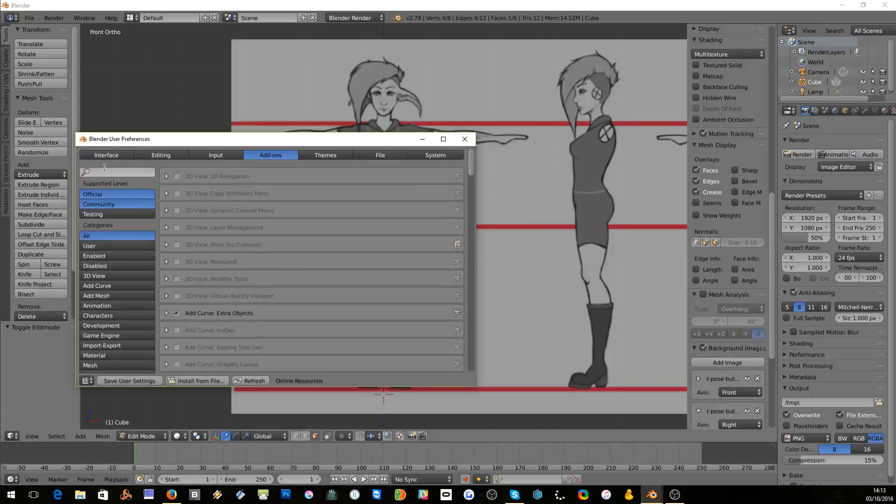
pyautogui.click(106, 169)
pyautogui.write('dis')
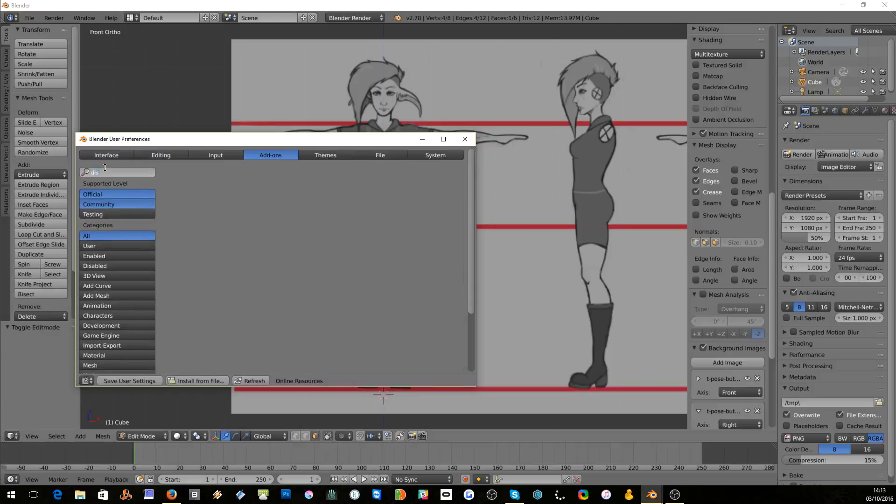
pyautogui.press('BackSpace')
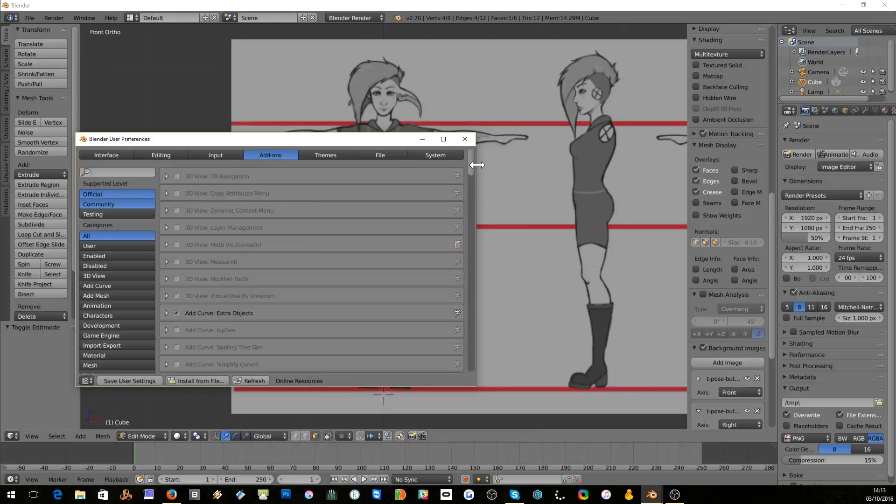
pyautogui.moveTo(477, 164); pyautogui.dragTo(450, 371)
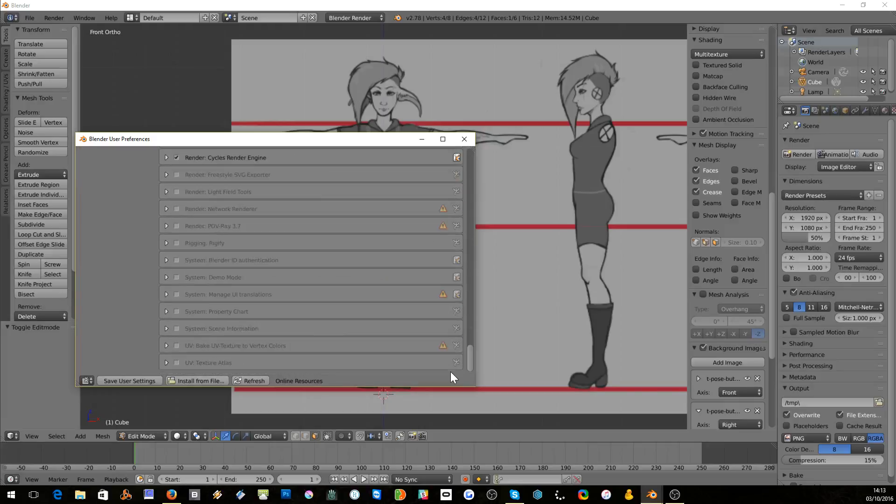
pyautogui.click(465, 139)
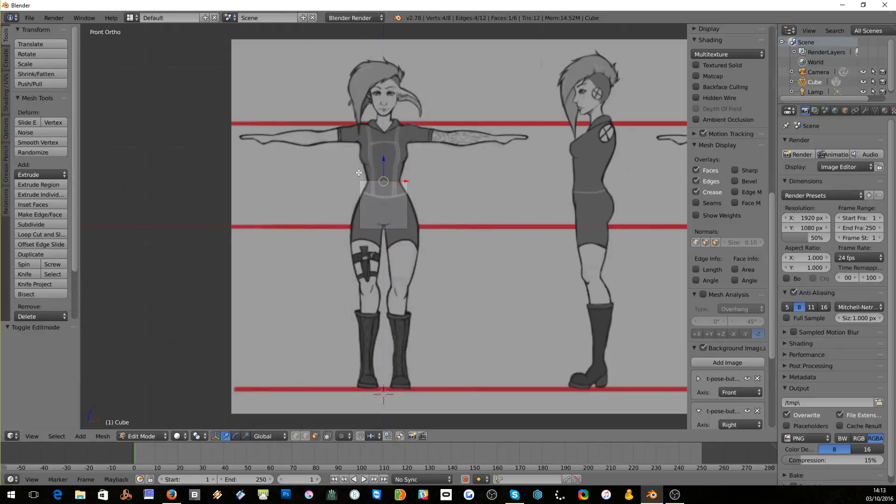
# - Extrude the cube's top face upward by 0.478 and again by 0.243 to build the torso up to the shoulders
pyautogui.press('e')
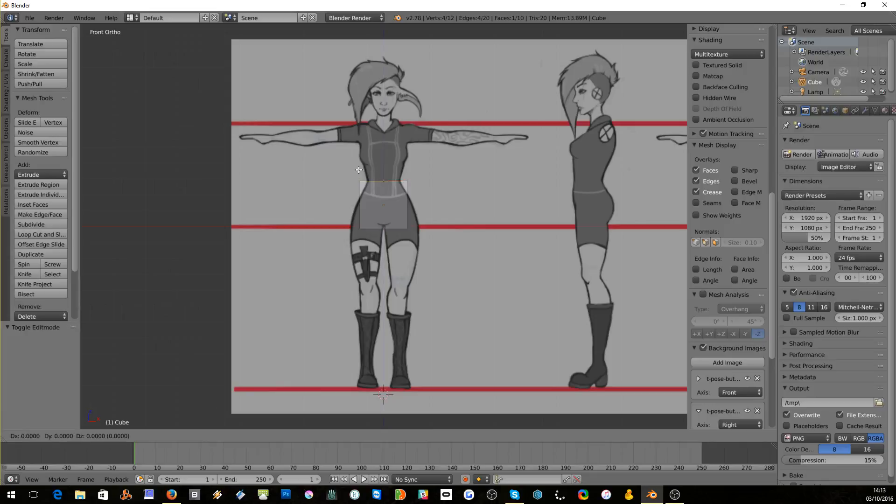
pyautogui.click(362, 134)
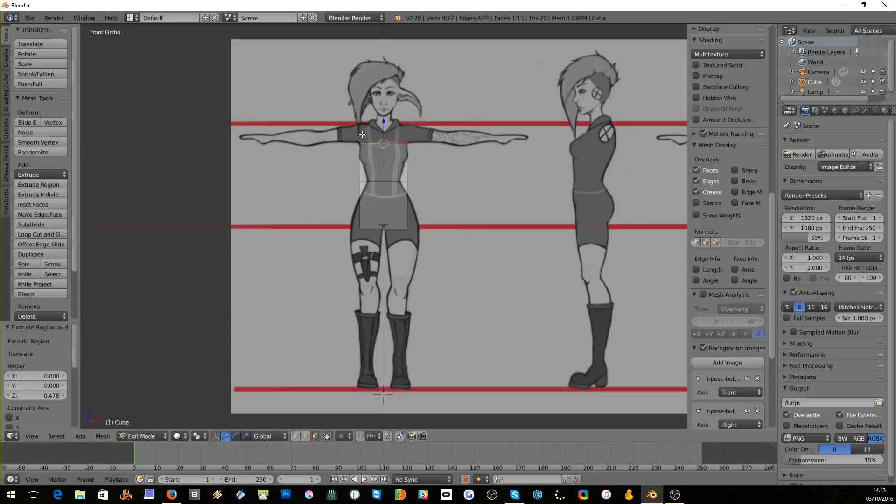
pyautogui.press('e')
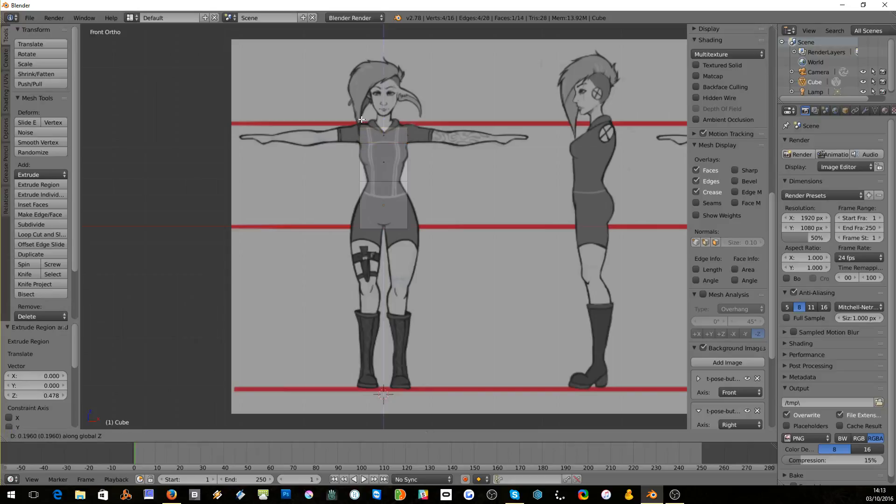
pyautogui.click(362, 115)
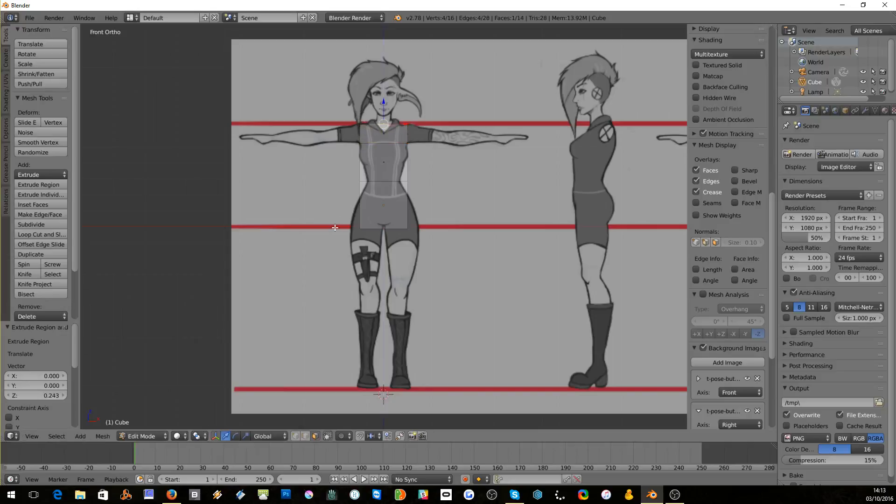
# - Select the bottom face of the torso and scale it by 1.402 along X in the front view to match the hips
pyautogui.moveTo(364, 242); pyautogui.dragTo(371, 230, button='middle')
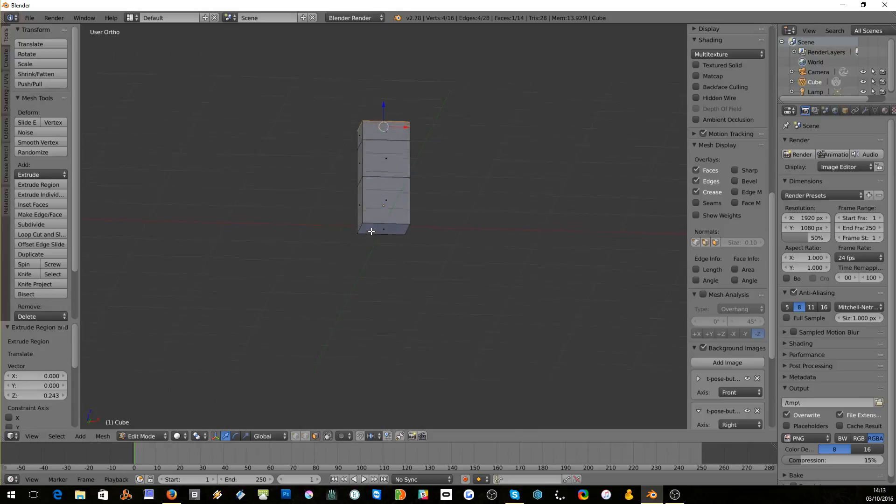
pyautogui.rightClick(384, 230)
pyautogui.press('KP_1')
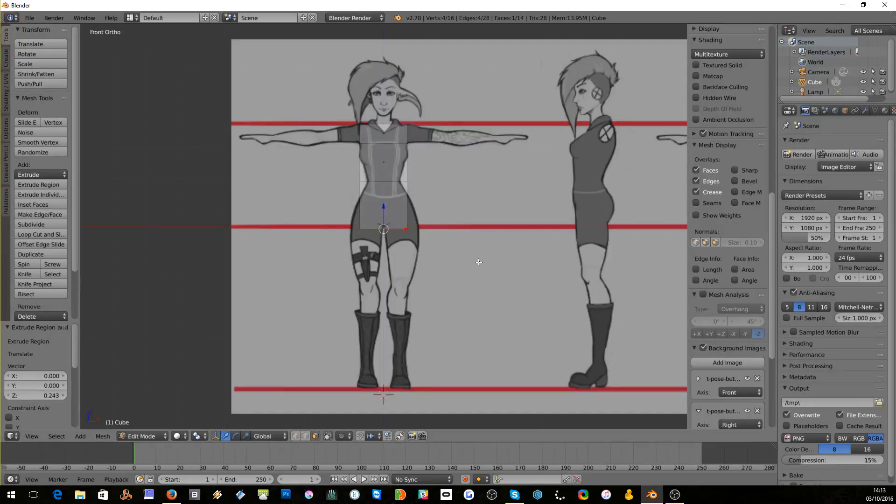
pyautogui.press('s')
pyautogui.press('x')
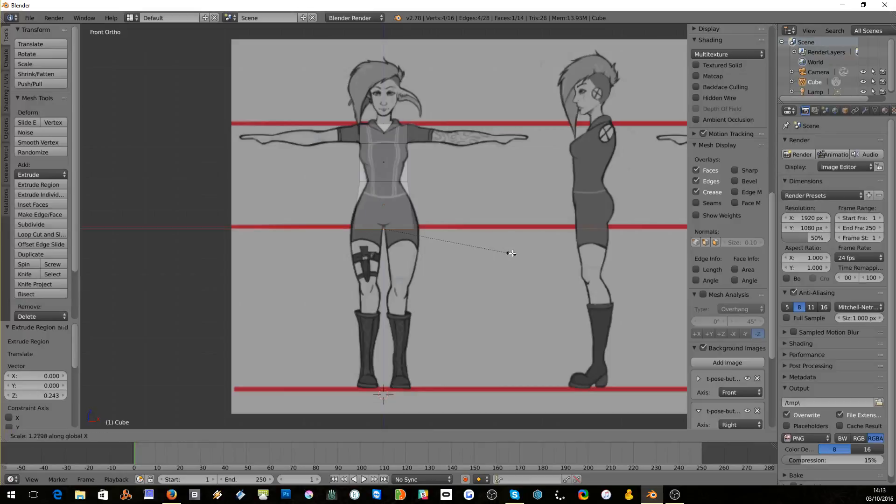
pyautogui.click(523, 248)
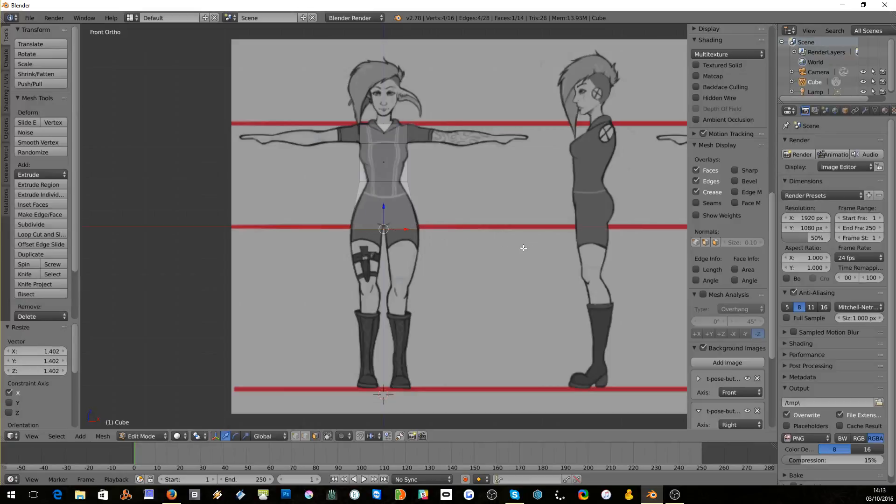
# - Lower the opacity of the Right-axis background image and set the Front-axis background image's opacity to 0.262
pyautogui.scroll(-7, 754, 295)
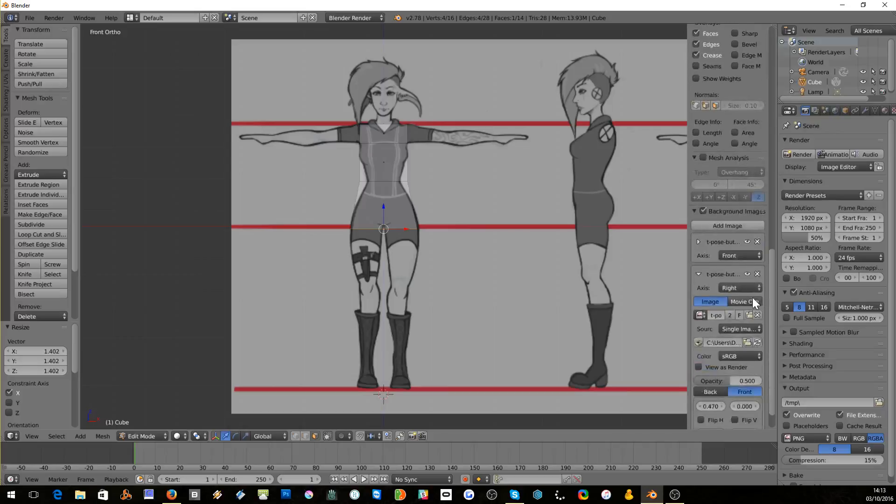
pyautogui.moveTo(724, 381); pyautogui.dragTo(742, 381)
pyautogui.click(699, 242)
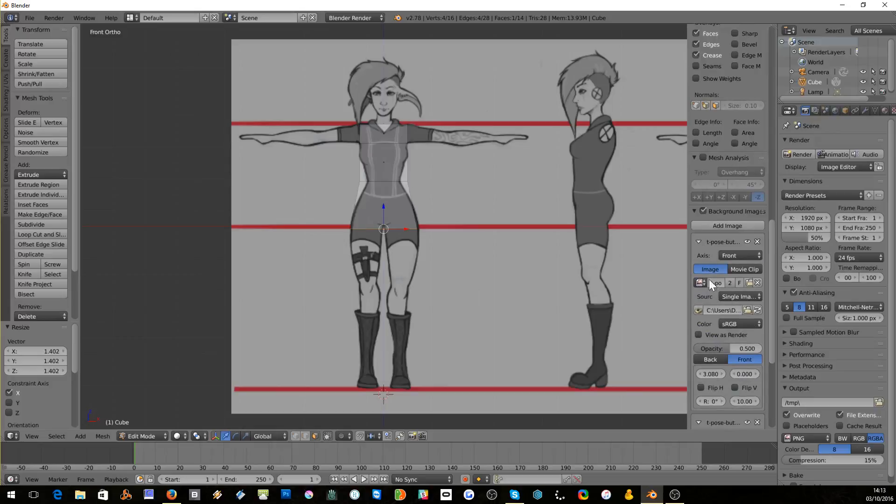
pyautogui.moveTo(728, 348)
pyautogui.mouseDown()
pyautogui.moveTo(698, 348)
pyautogui.moveTo(714, 349)
pyautogui.mouseUp()
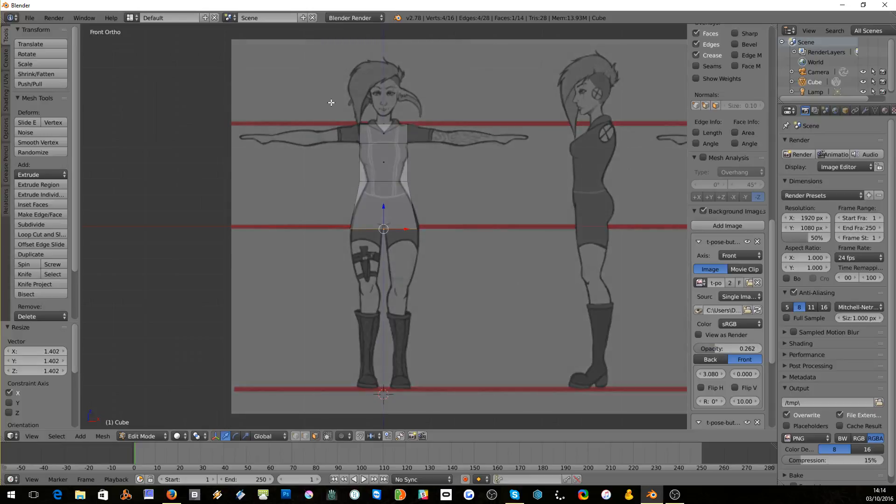
# - Select the top face of the torso and inset it with a thickness of 0.3306
pyautogui.moveTo(383, 124); pyautogui.dragTo(484, 98, button='middle')
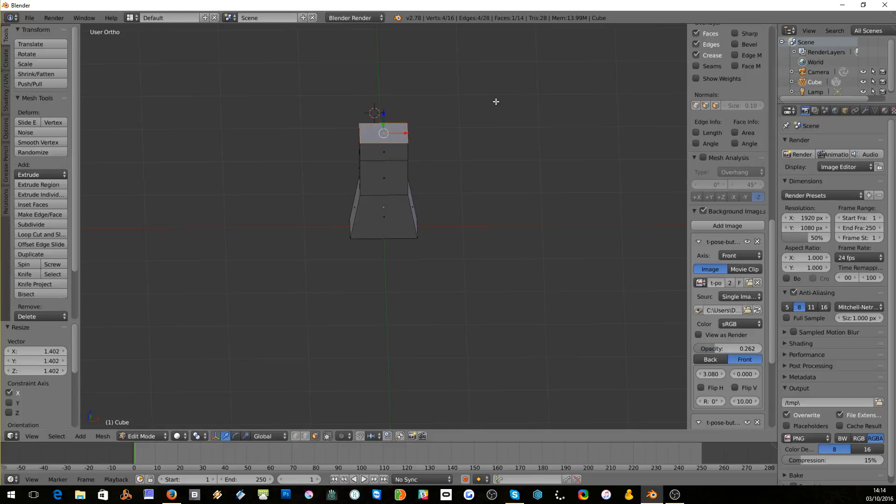
pyautogui.press('i')
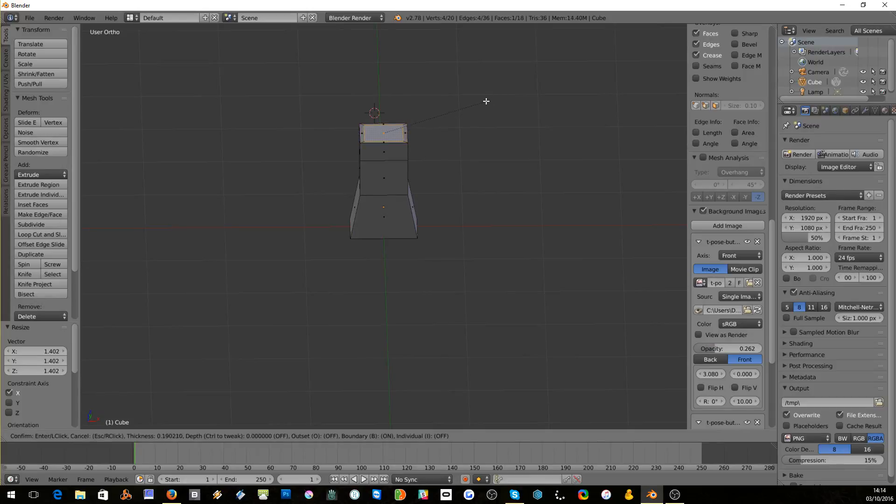
pyautogui.click(474, 100)
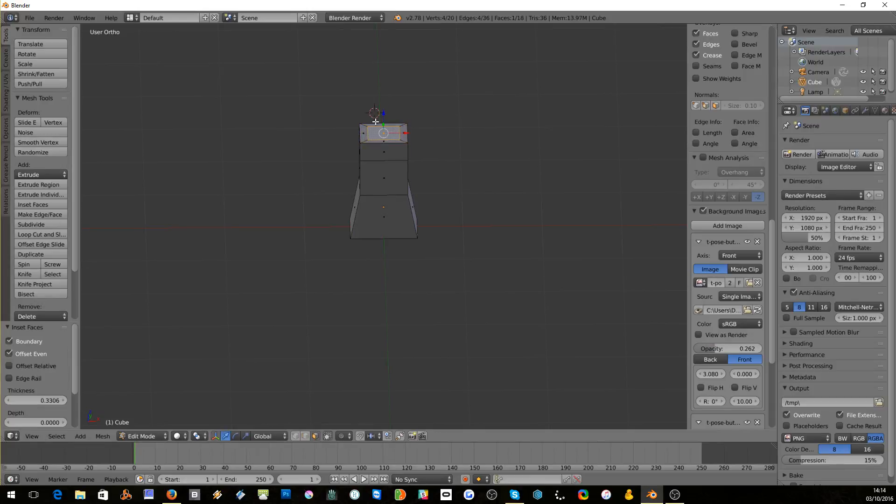
# - In the front view, raise the inset face 0.059 along Z and scale it by 0.556 to form the neck's base
pyautogui.press('KP_1')
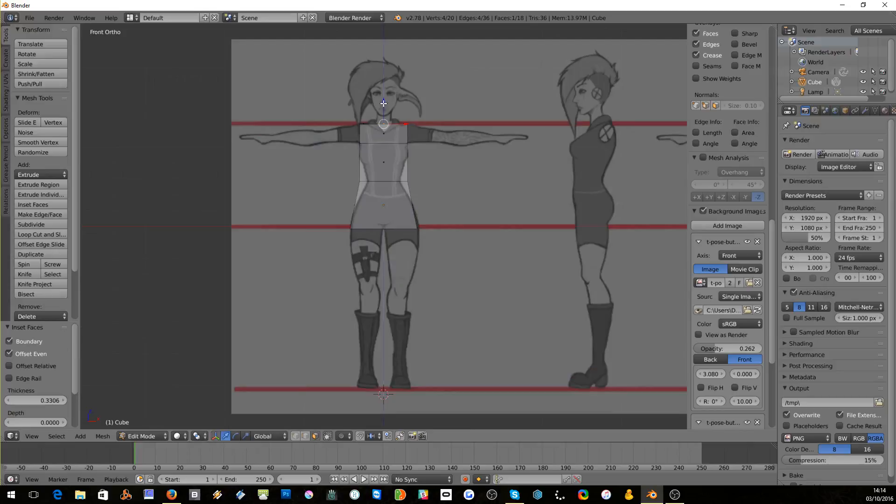
pyautogui.press('g')
pyautogui.press('z')
pyautogui.click(384, 100)
pyautogui.press('s')
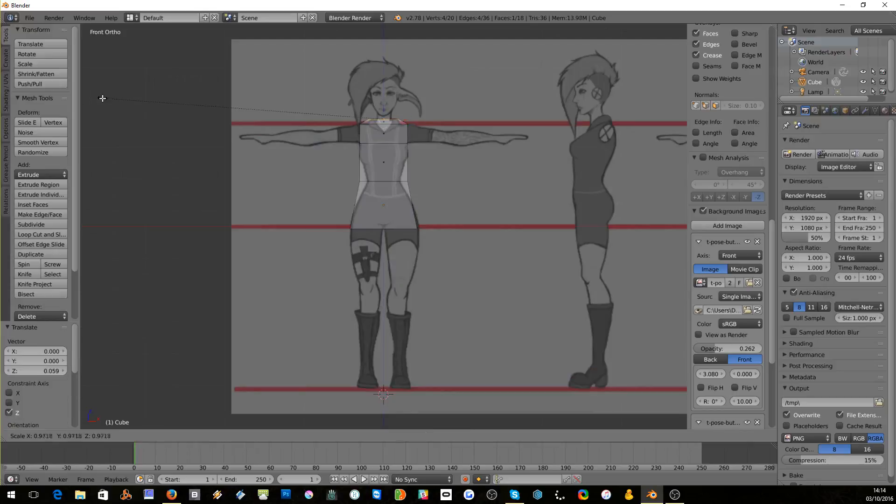
pyautogui.click(222, 106)
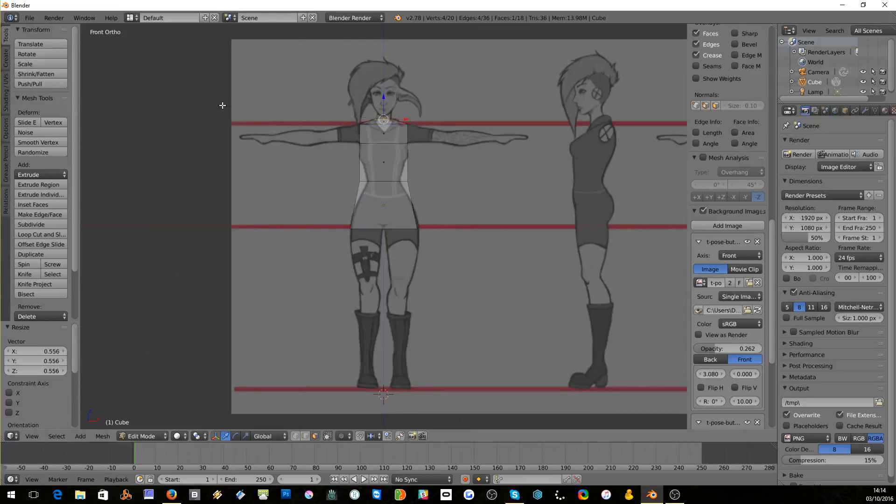
# - Extrude the neck upward by 0.122, then extrude its top face in place and scale it by 2.757 for the head
pyautogui.press('e')
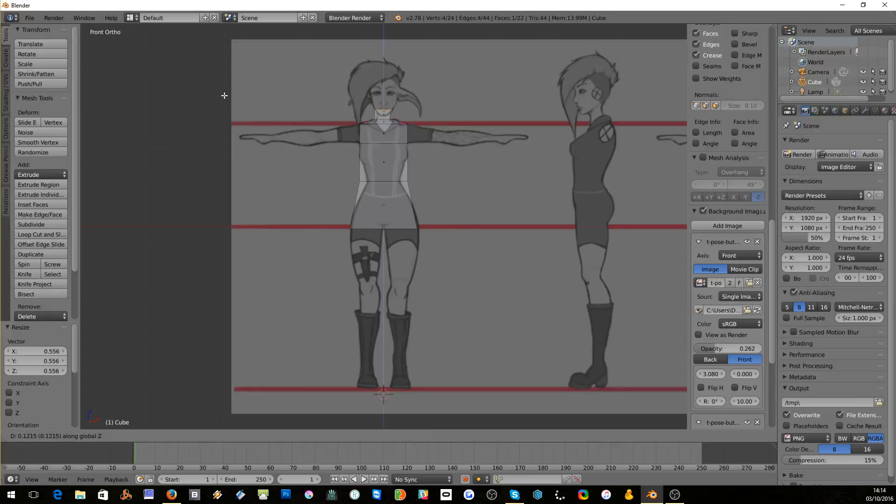
pyautogui.click(225, 95)
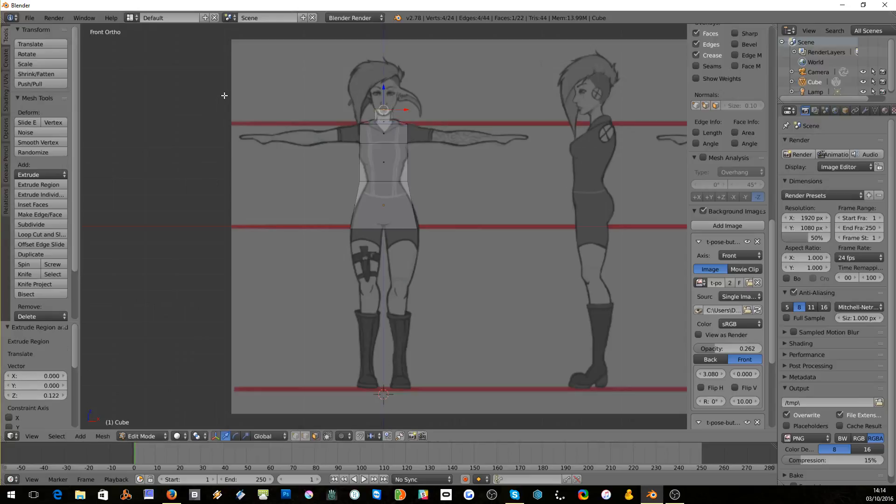
pyautogui.press('e')
pyautogui.rightClick(225, 95)
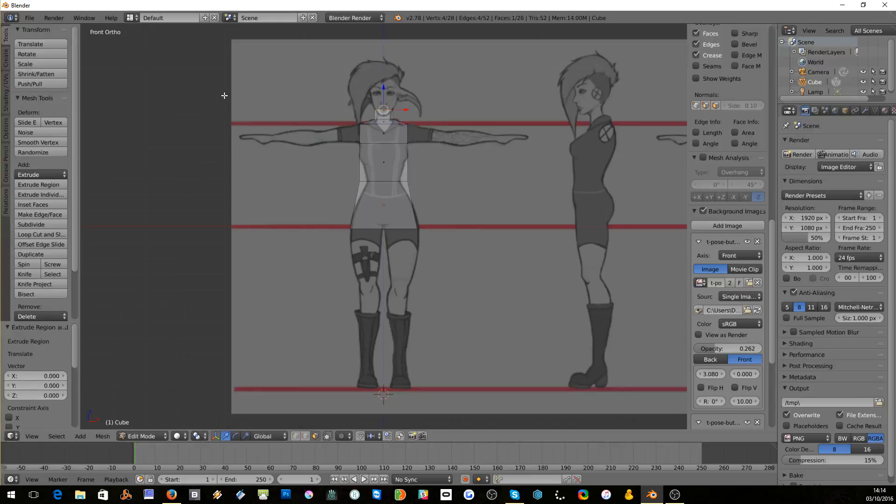
pyautogui.press('s')
pyautogui.click(327, 92)
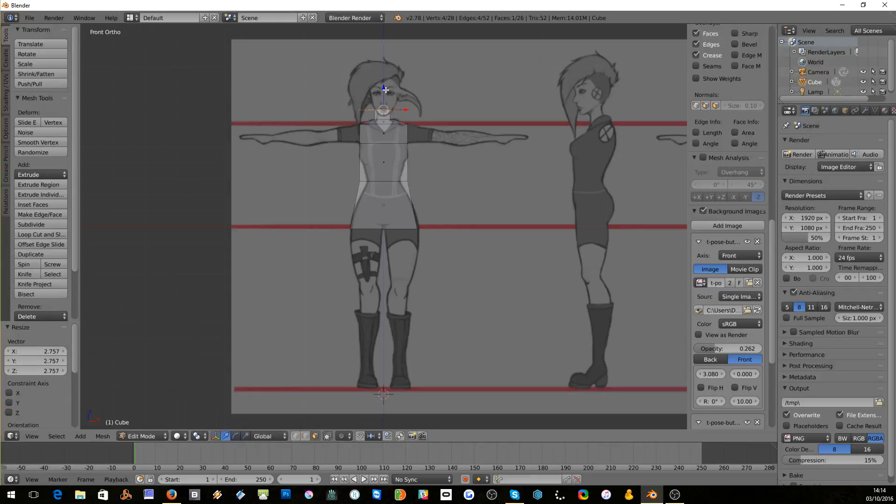
# - Move the head's widened face up 0.176 along Z and scale it by 0.527 to fit the face's width
pyautogui.press('g')
pyautogui.press('z')
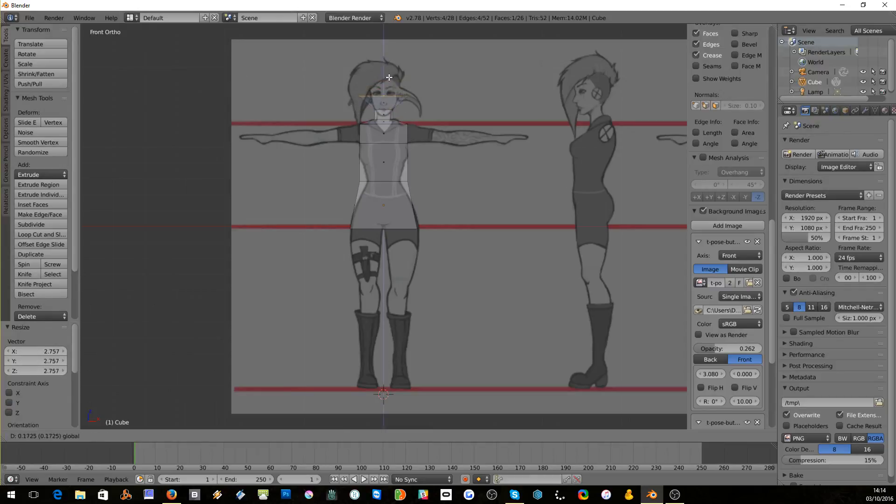
pyautogui.click(389, 77)
pyautogui.press('s')
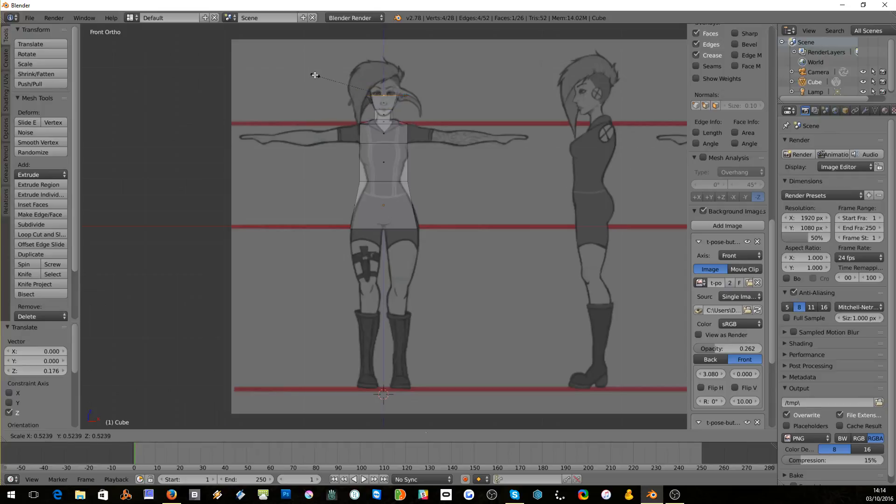
pyautogui.click(315, 75)
# - Extrude the head upward by 0.267, scale its top face by 0.639, and switch to the right view
pyautogui.press('e')
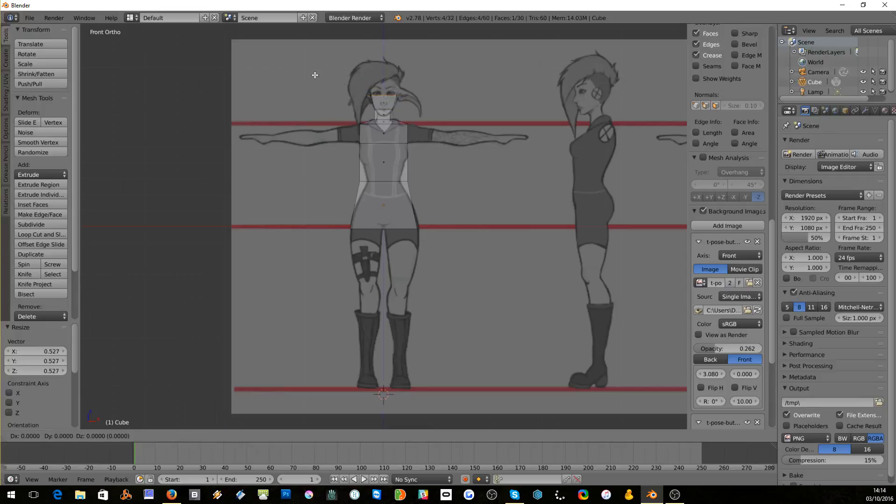
pyautogui.click(322, 52)
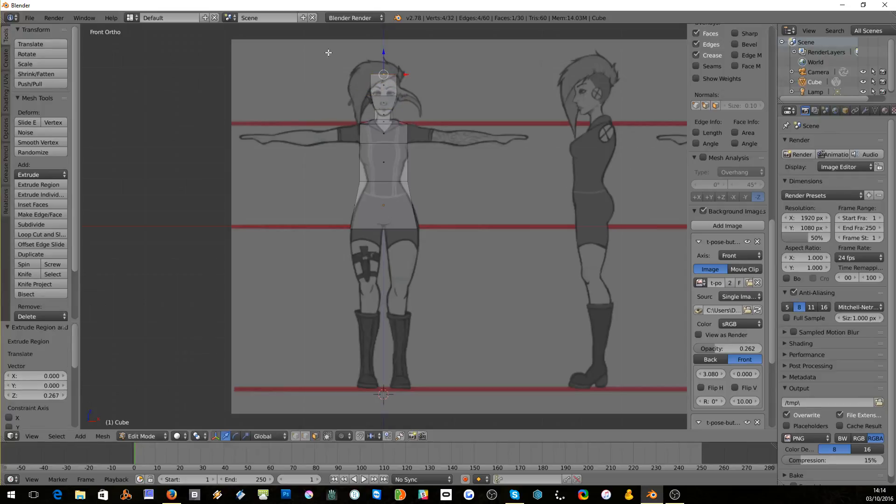
pyautogui.press('s')
pyautogui.click(476, 92)
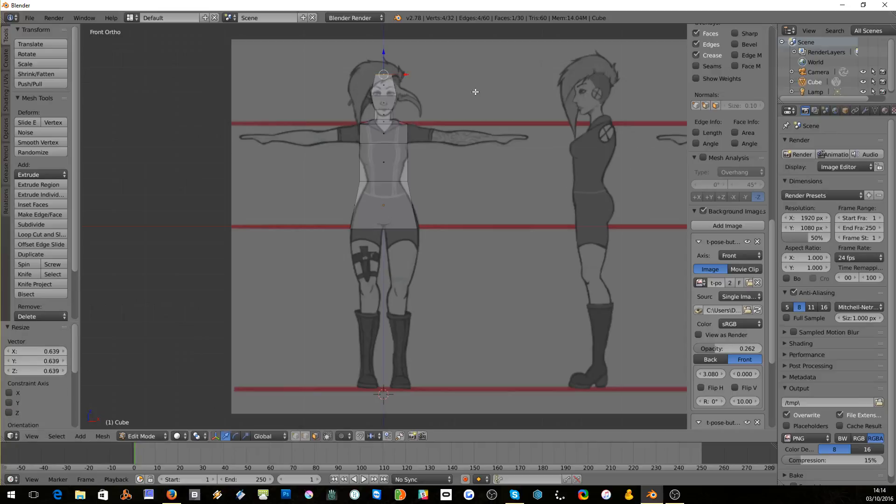
pyautogui.press('KP_3')
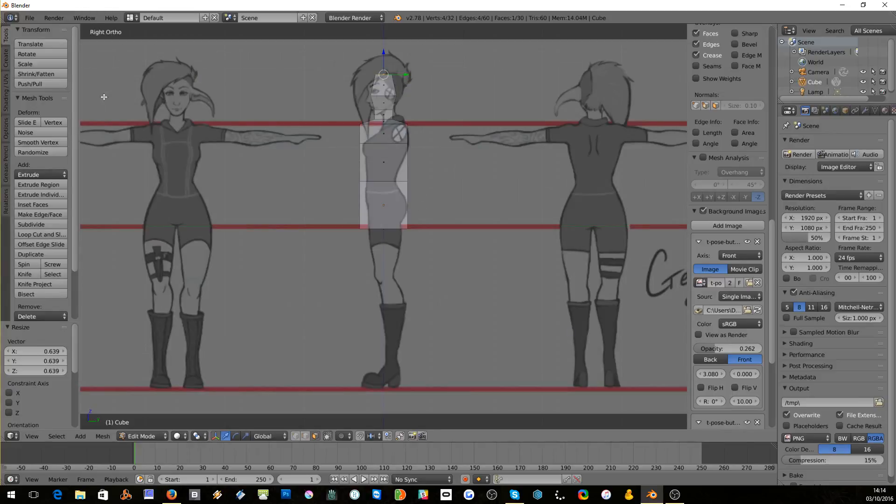
# - Select the waist edge loop between hips and torso and scale it by 0.563 along Y to match the side reference
pyautogui.rightClick(368, 197)
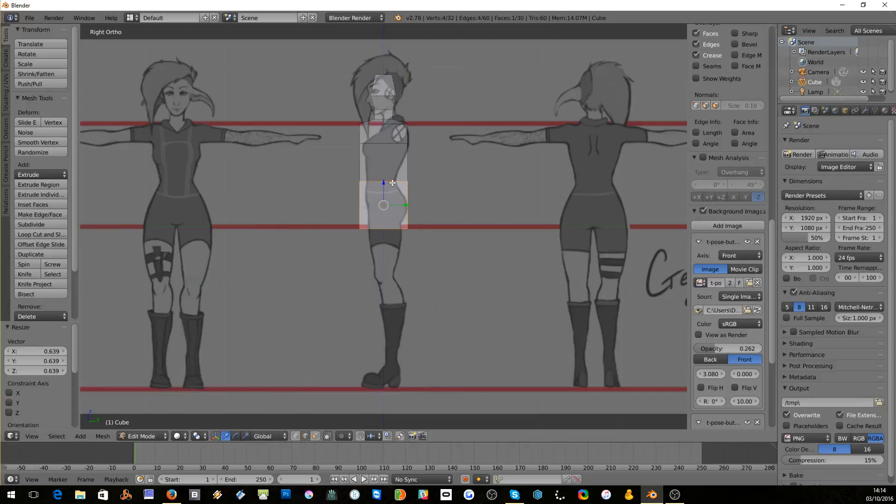
pyautogui.press('a')
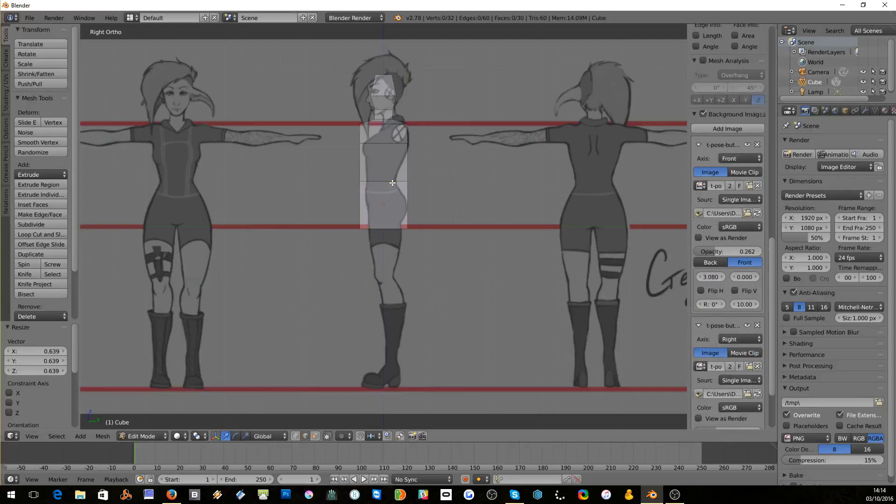
pyautogui.keyDown('alt'); pyautogui.rightClick(393, 183); pyautogui.keyUp('alt')
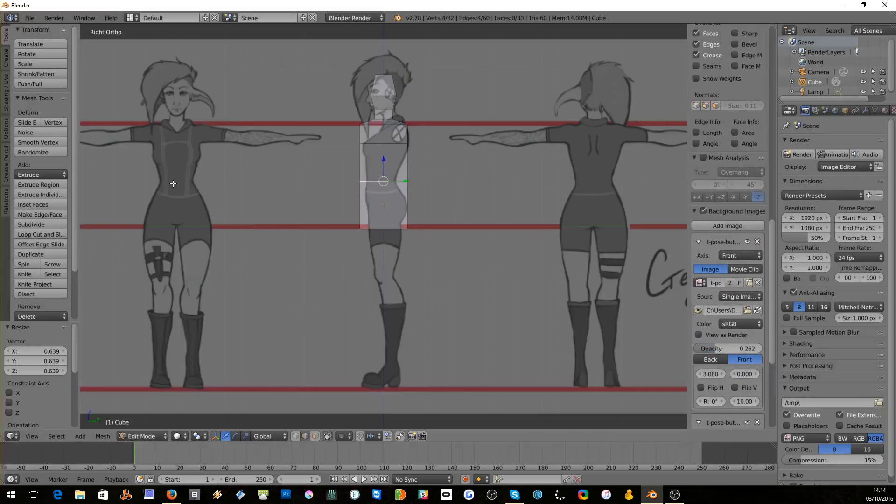
pyautogui.press('s')
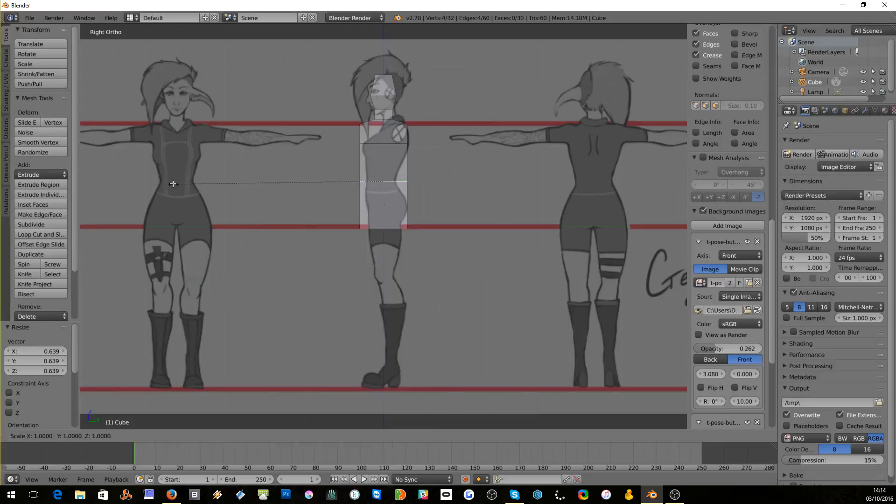
pyautogui.press('y')
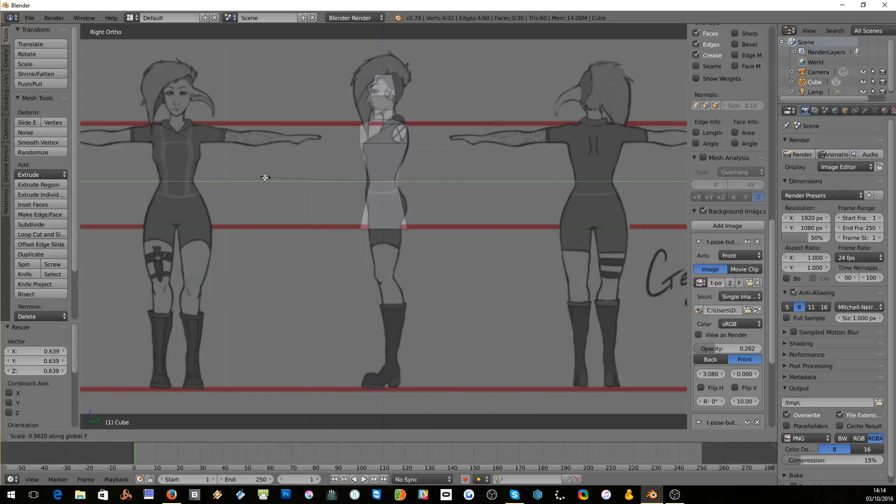
pyautogui.click(266, 177)
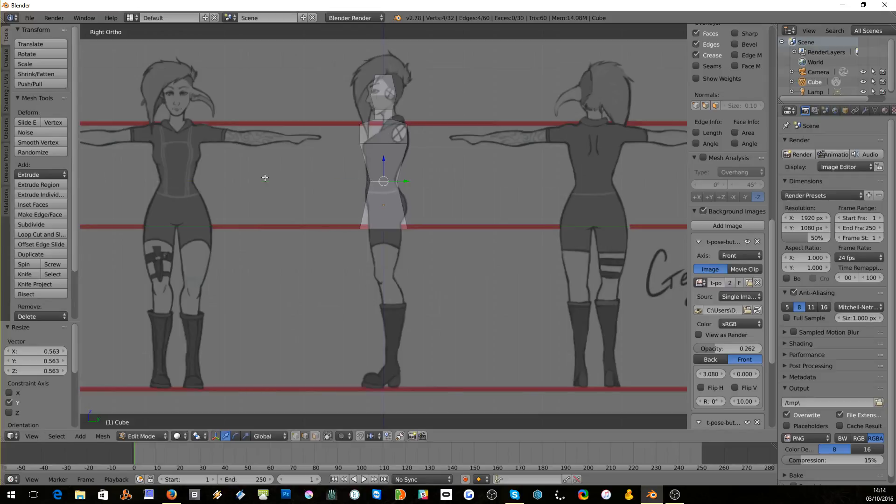
# - Move the chest's upper front edge 0.290 along Y so the chest slopes back to the neck in the side view
pyautogui.moveTo(362, 127); pyautogui.dragTo(363, 131, button='middle')
pyautogui.rightClick(362, 132)
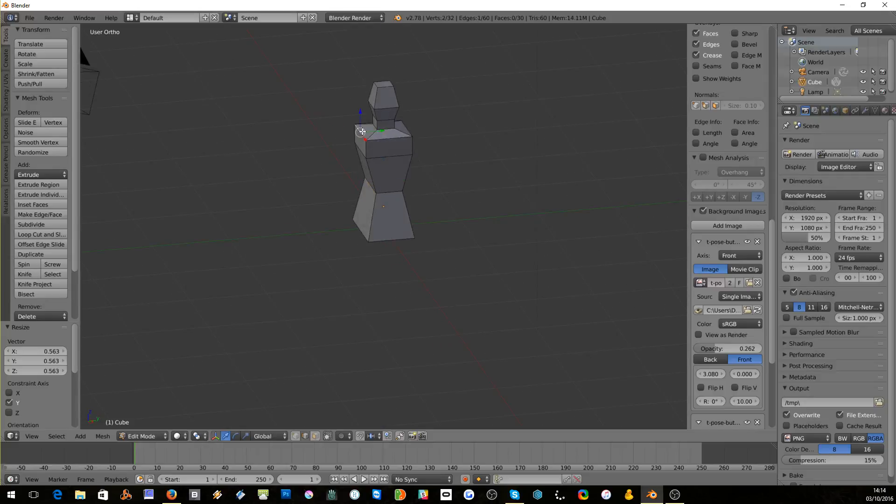
pyautogui.press('KP_3')
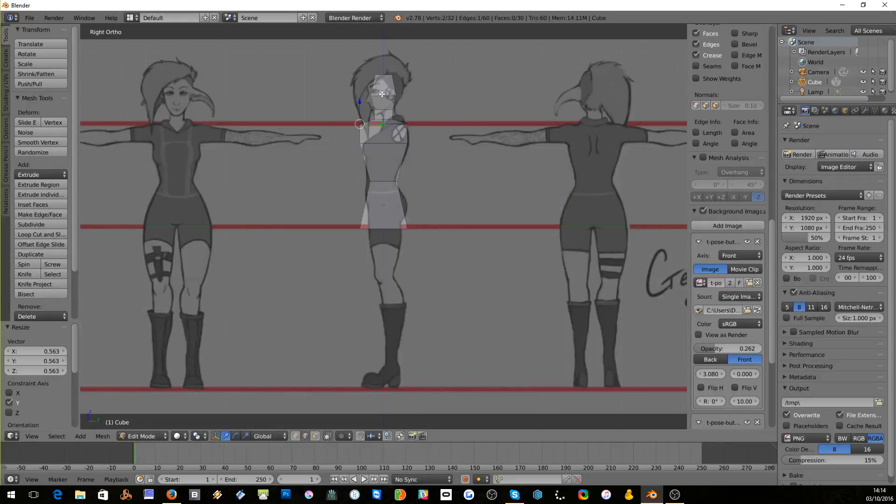
pyautogui.press('g')
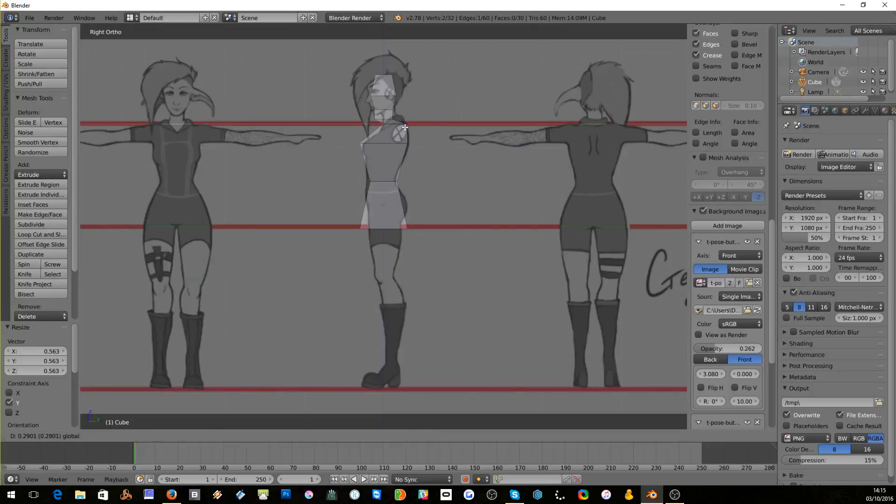
pyautogui.click(405, 127)
# - Select the neck's front face in face mode and move it 0.090 along Y to fit the side reference
pyautogui.moveTo(375, 127); pyautogui.dragTo(383, 126, button='middle')
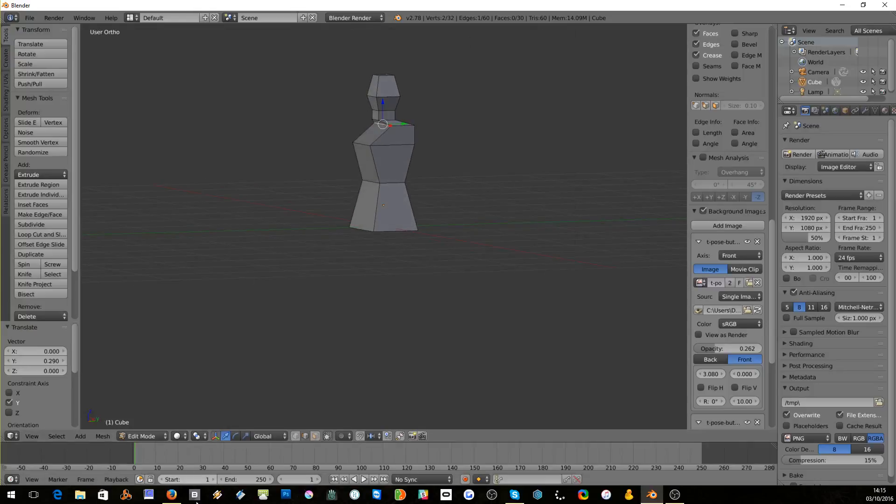
pyautogui.click(313, 434)
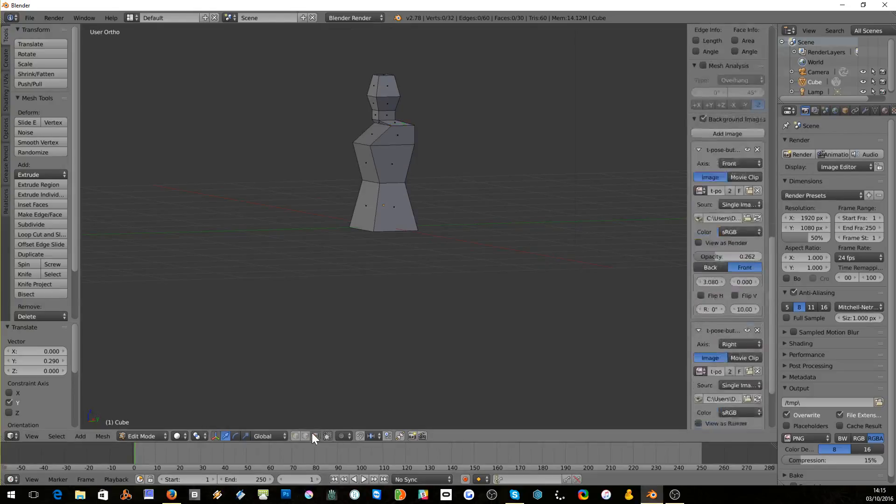
pyautogui.rightClick(375, 115)
pyautogui.press('KP_3')
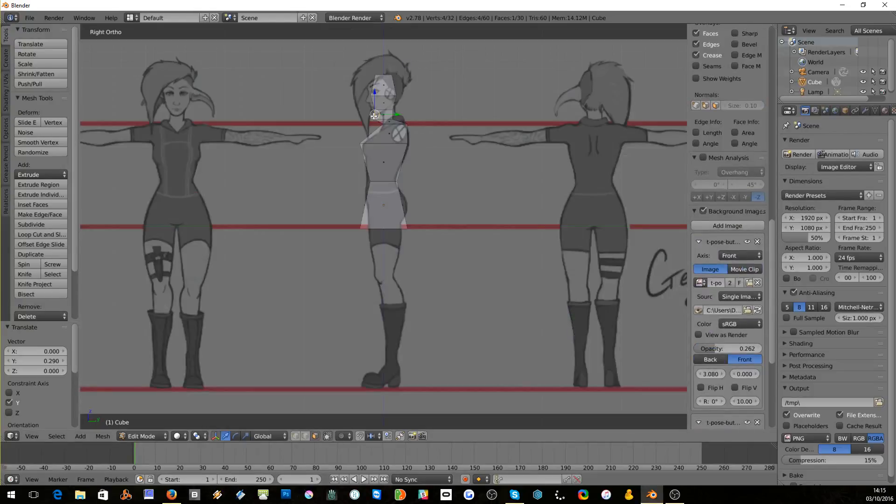
pyautogui.press('g')
pyautogui.press('y')
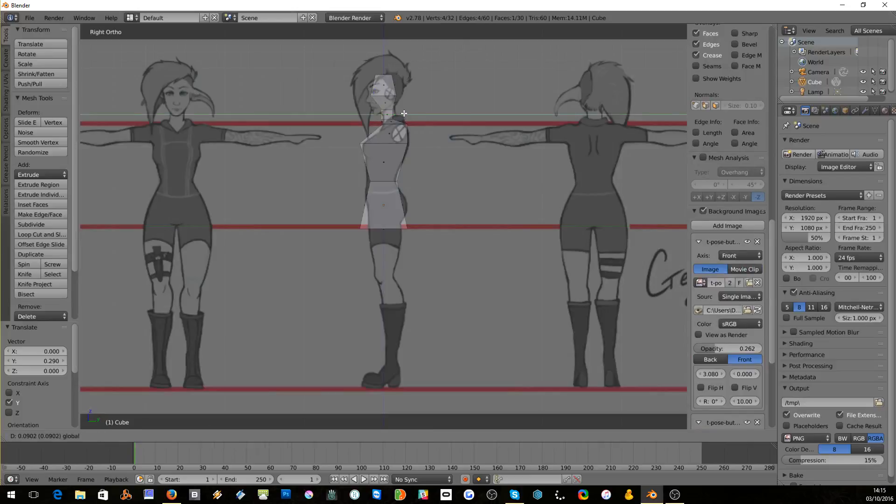
pyautogui.click(404, 113)
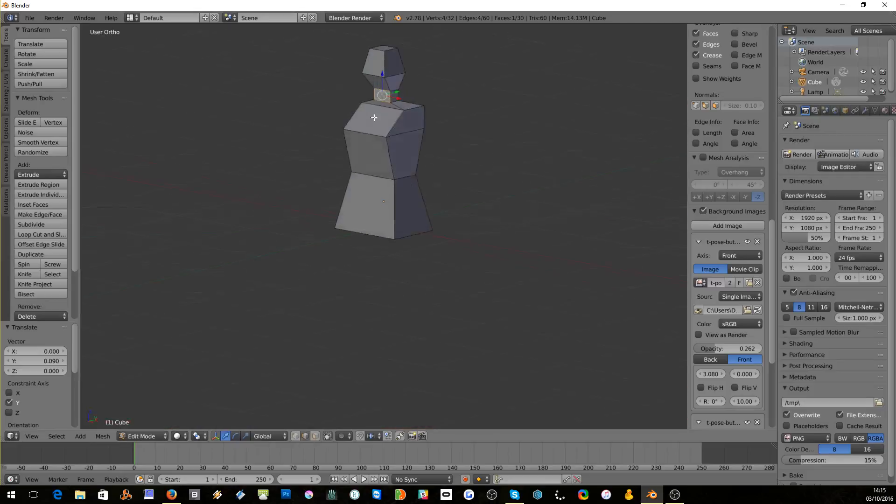
# - Select the head's middle front edge and lower it 0.235 along Z to form the chin in the right view
pyautogui.moveTo(338, 100); pyautogui.dragTo(380, 78, button='middle')
pyautogui.rightClick(374, 74)
pyautogui.press('KP_3')
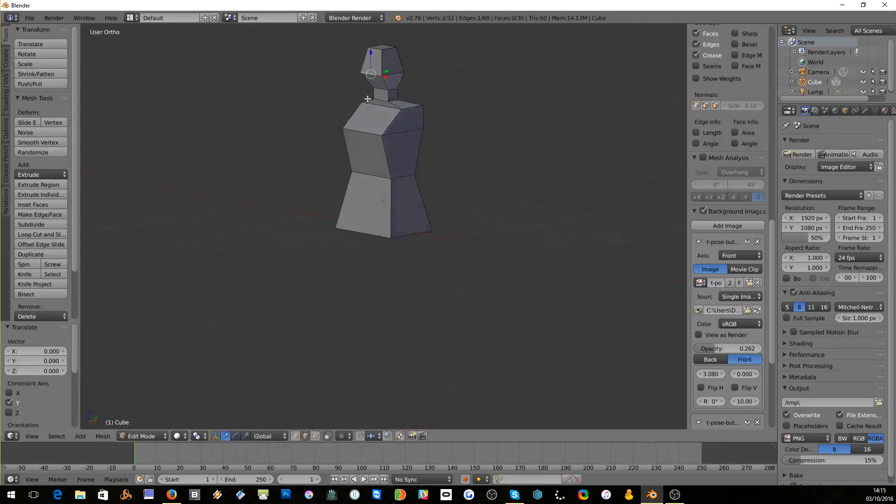
pyautogui.press('g')
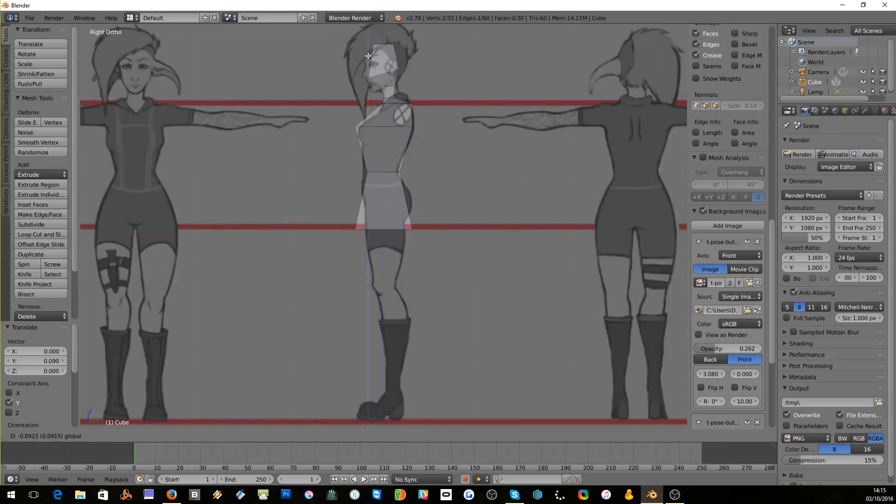
pyautogui.press('z')
pyautogui.click(368, 70)
# - Move the head's top front edge -0.098 along Y and lower it 0.086 along Z to shape the forehead
pyautogui.moveTo(368, 69); pyautogui.dragTo(372, 44, button='middle')
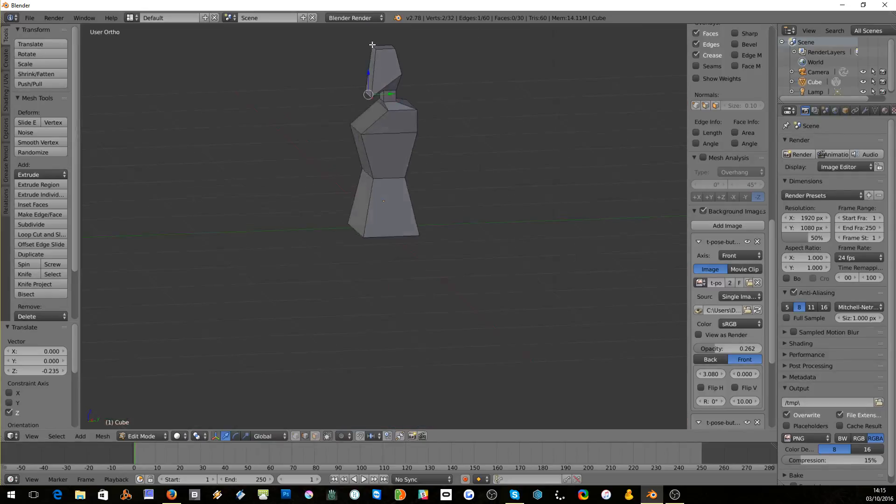
pyautogui.press('KP_3')
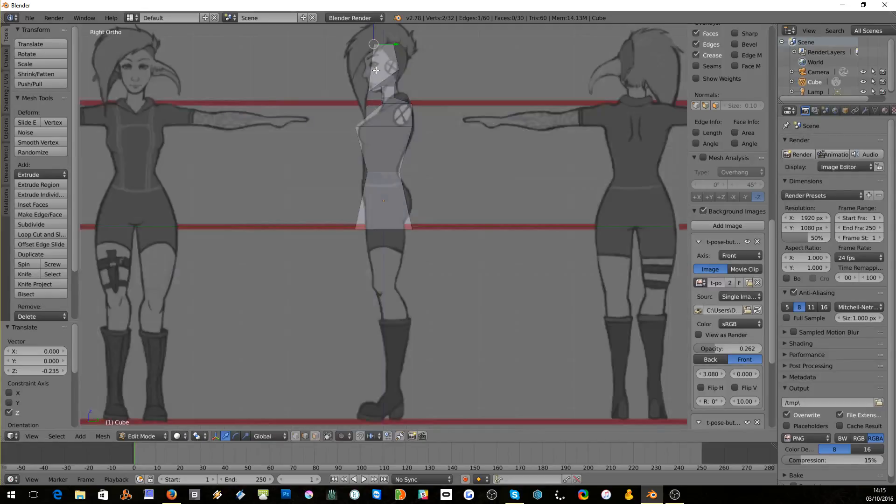
pyautogui.press('g')
pyautogui.press('y')
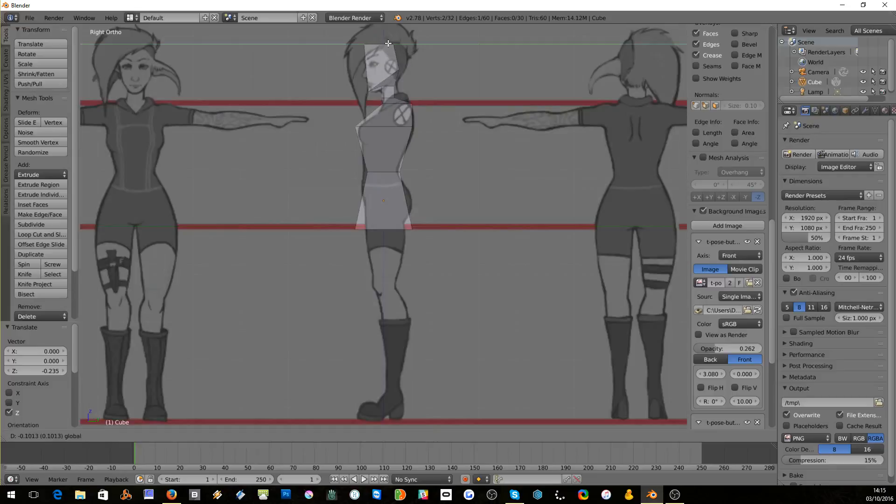
pyautogui.click(389, 44)
pyautogui.scroll(-1, 367, 30)
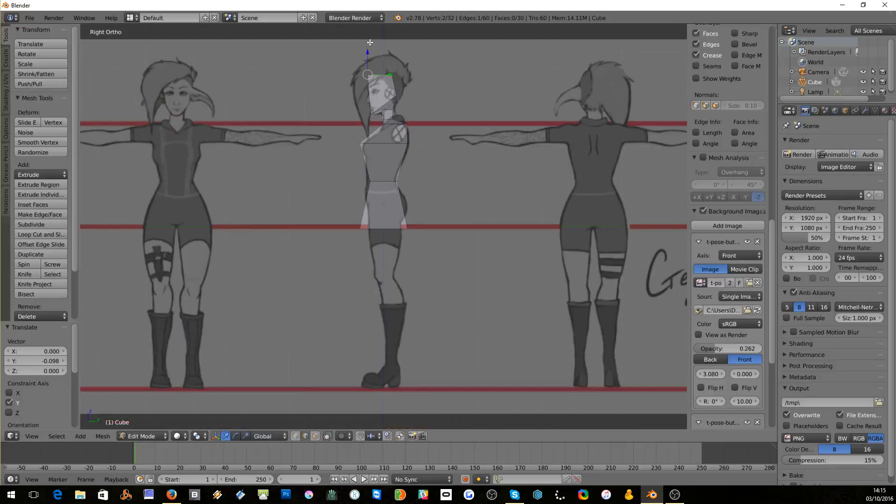
pyautogui.press('g')
pyautogui.press('z')
pyautogui.click(369, 60)
# - In the front view, enable ambient occlusion for the viewport shading and set its strength to 2.900
pyautogui.press('KP_1')
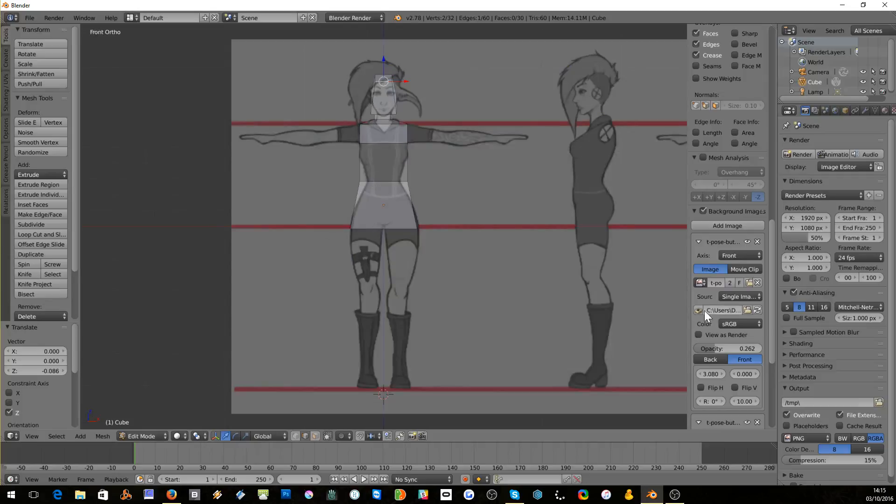
pyautogui.scroll(10, 731, 196)
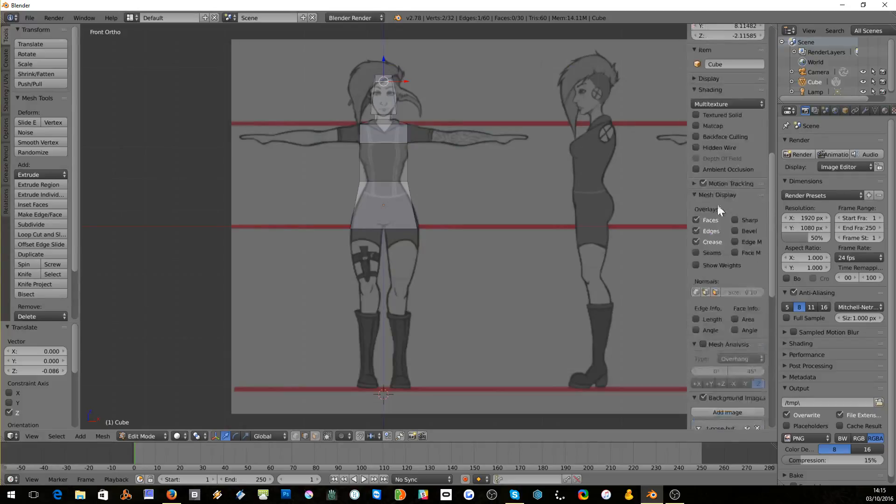
pyautogui.click(696, 169)
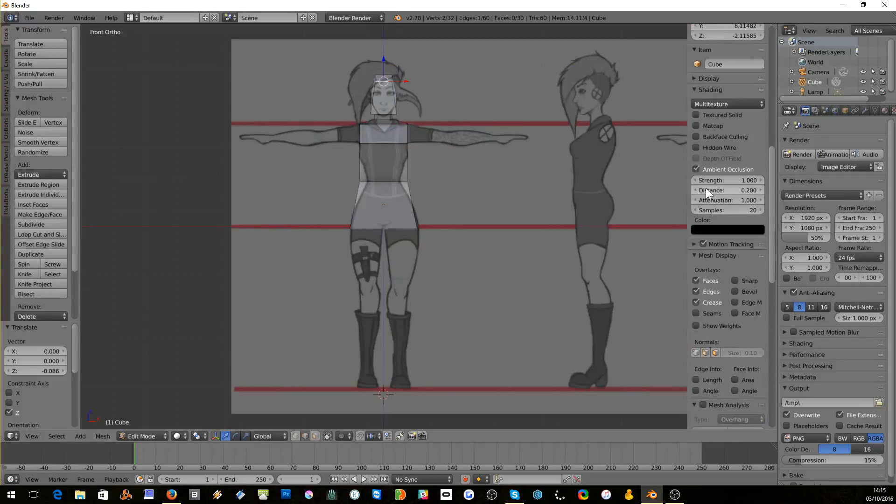
pyautogui.moveTo(727, 180)
pyautogui.mouseDown()
pyautogui.moveTo(761, 180)
pyautogui.moveTo(749, 181)
pyautogui.mouseUp()
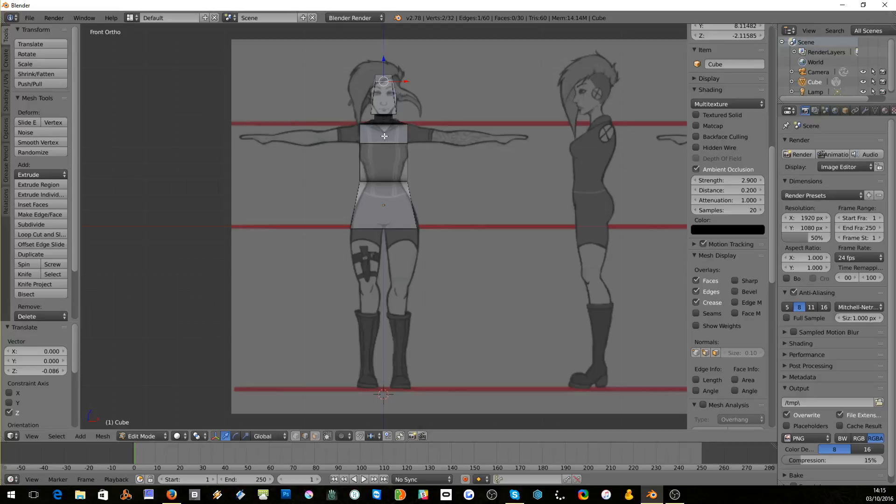
# - Add one vertical loop cut through the exact centre of the whole body, splitting it into left and right halves
pyautogui.hotkey('ctrl', 'r')
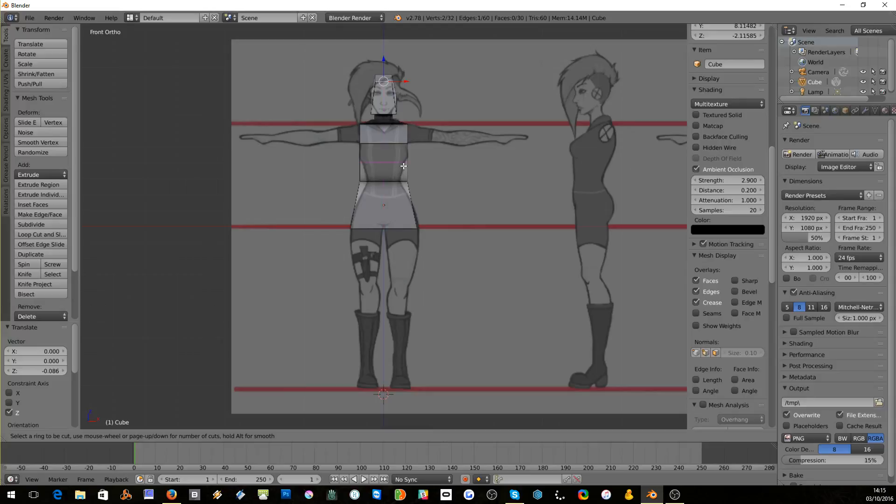
pyautogui.click(378, 145)
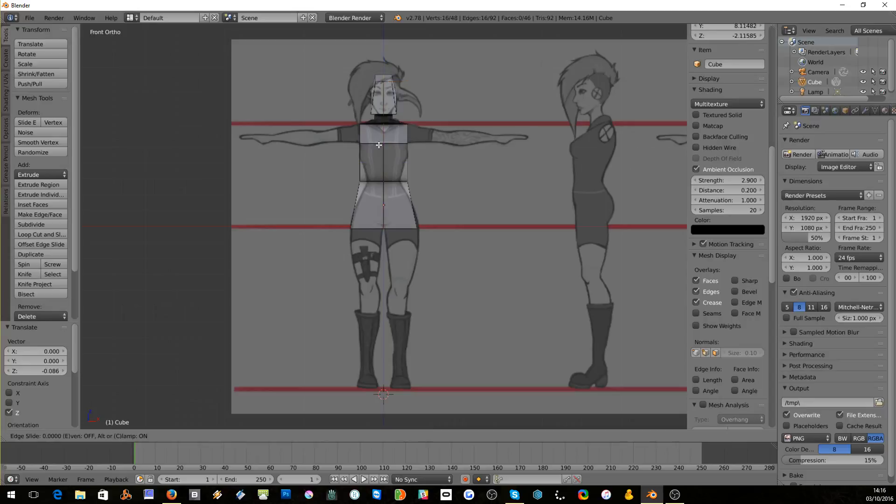
pyautogui.click(379, 146)
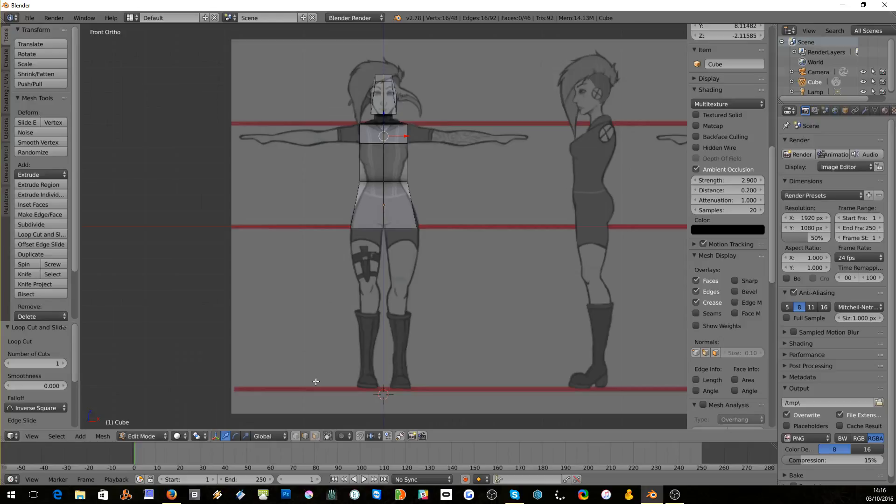
# - Select the hips' underside face on the character's right half and inset it with a thickness of 0.1714
pyautogui.moveTo(317, 382); pyautogui.dragTo(317, 428, button='middle')
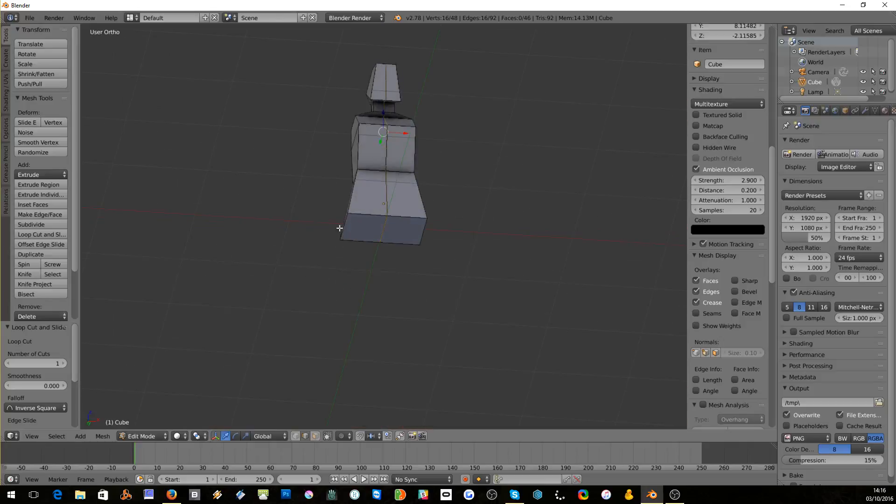
pyautogui.click(313, 437)
pyautogui.click(364, 229)
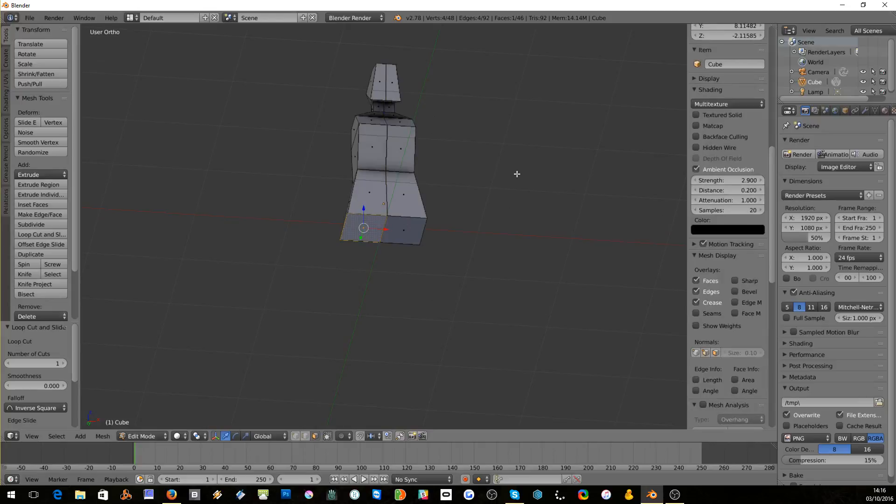
pyautogui.press('i')
pyautogui.click(503, 182)
# - In the front view, lower the inset hip face 0.127 along Z and scale it by 1.150 to the thigh's width
pyautogui.press('KP_1')
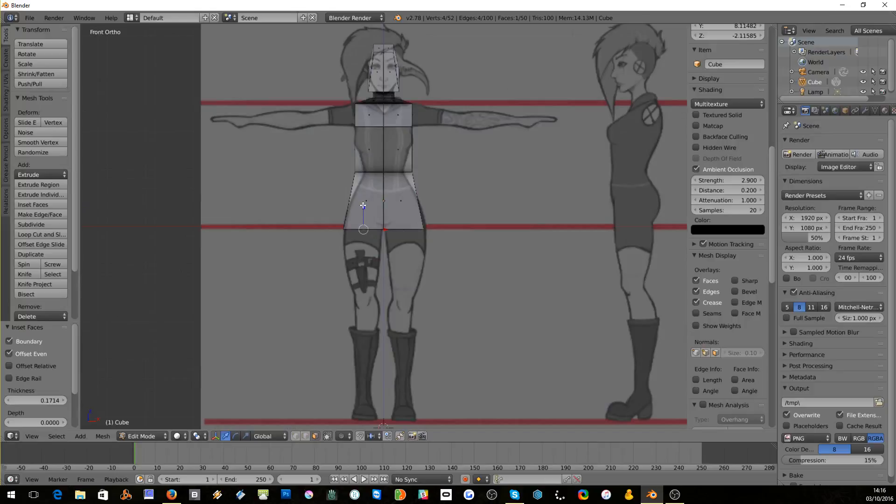
pyautogui.moveTo(363, 206); pyautogui.dragTo(365, 217)
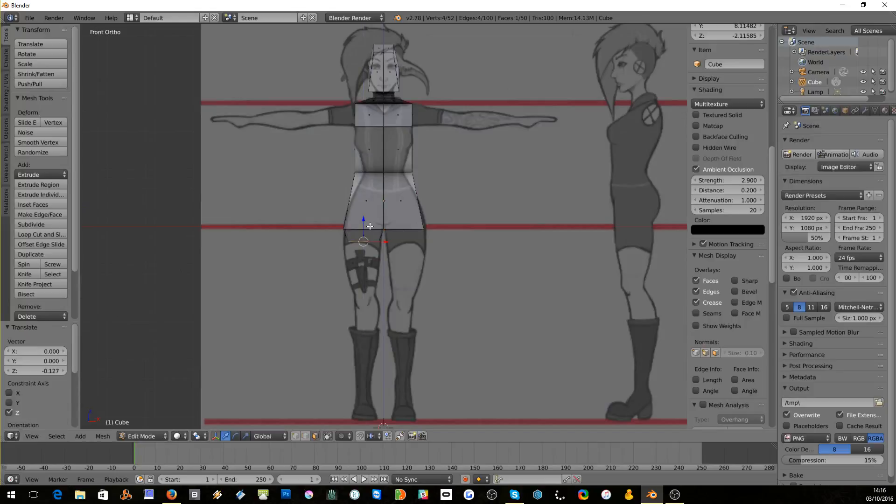
pyautogui.press('s')
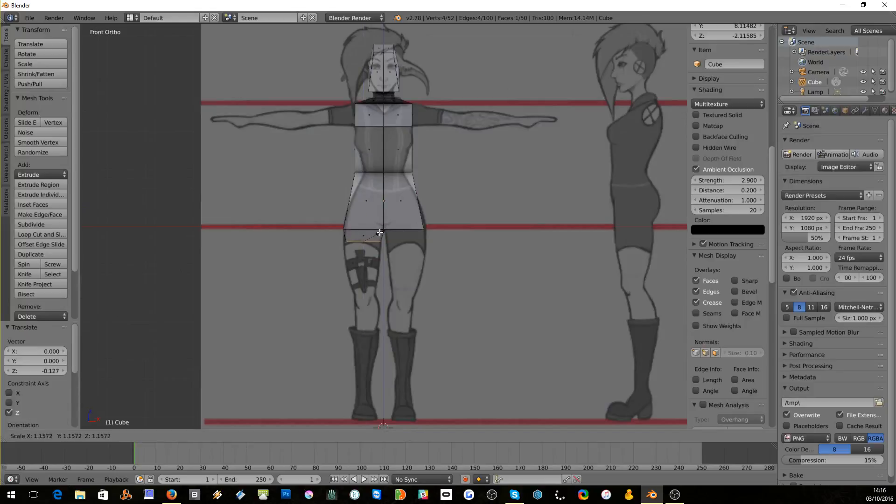
pyautogui.click(378, 231)
# - Extrude the character's right thigh downward by 0.359 and scale its end face by 0.909
pyautogui.press('e')
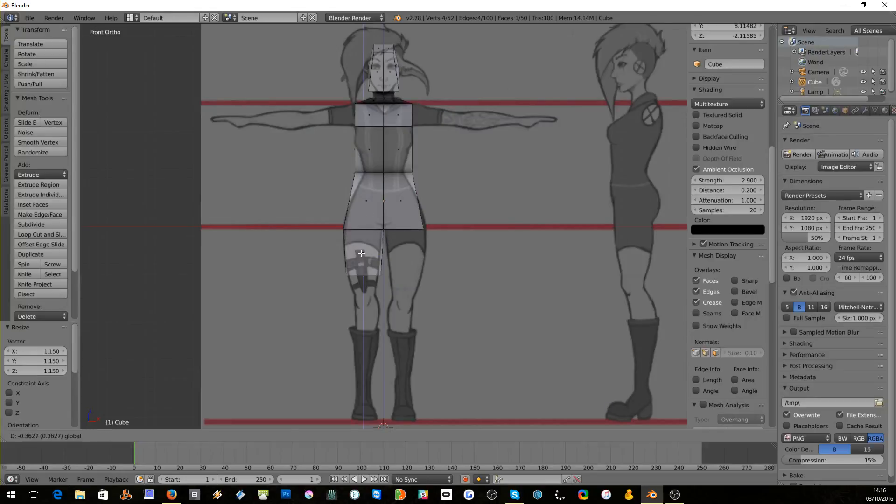
pyautogui.click(363, 254)
pyautogui.press('s')
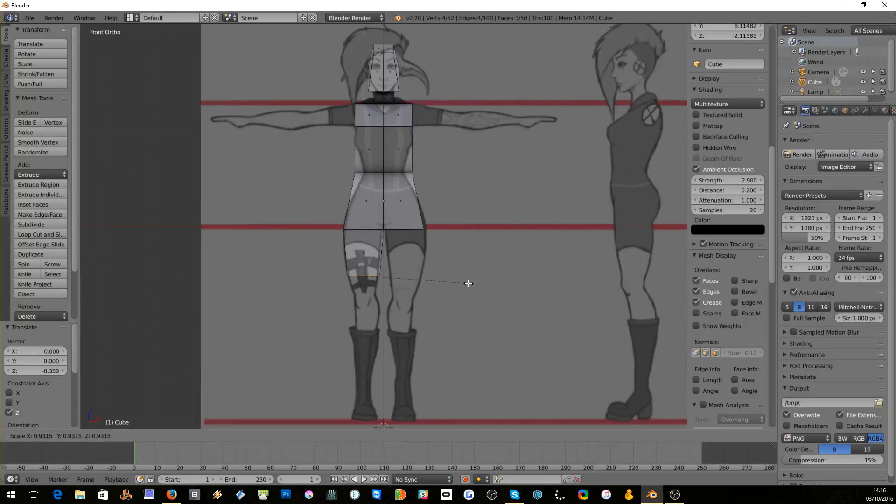
pyautogui.click(466, 281)
# - Lower the end face of the right thigh 0.124 along Z and scale it by 0.874 to the knee's width
pyautogui.press('e')
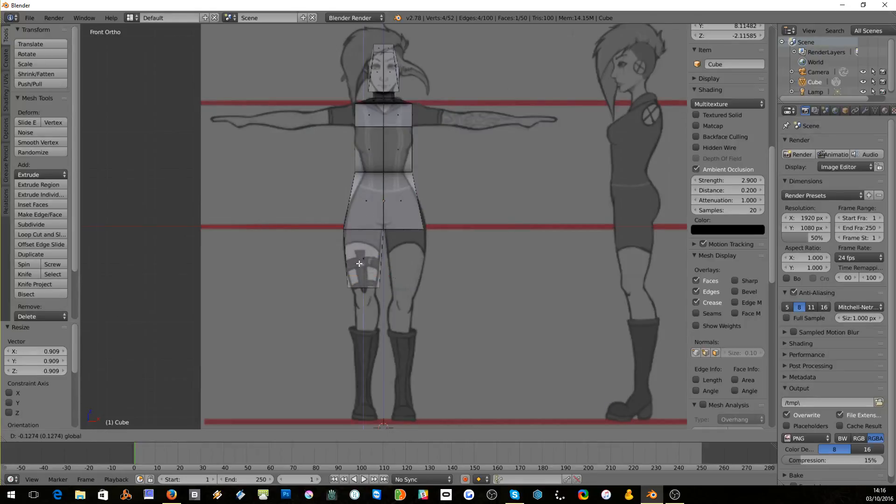
pyautogui.click(360, 264)
pyautogui.press('s')
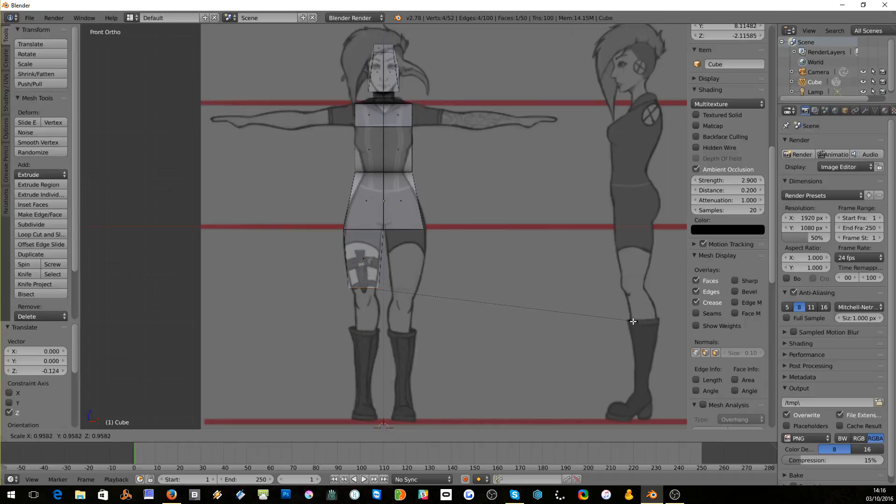
pyautogui.click(608, 316)
# - Extrude the right knee section downward by 0.225 and shift its end face 0.029 along X
pyautogui.press('e')
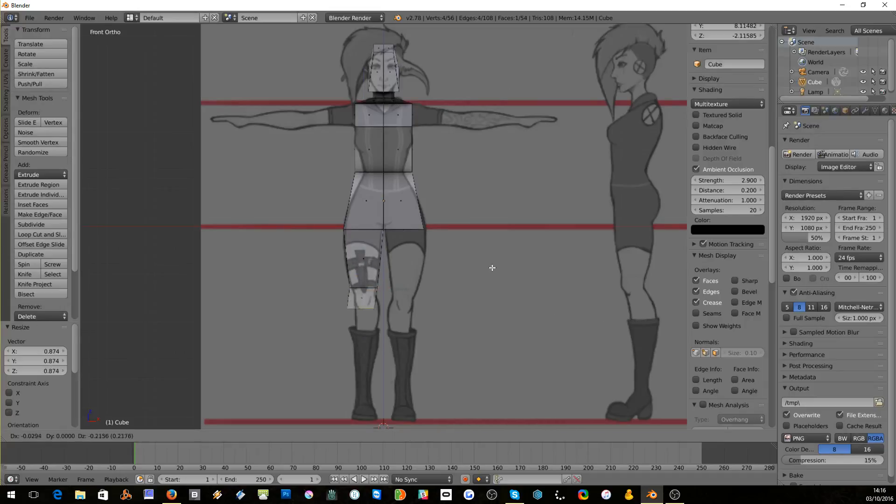
pyautogui.click(503, 267)
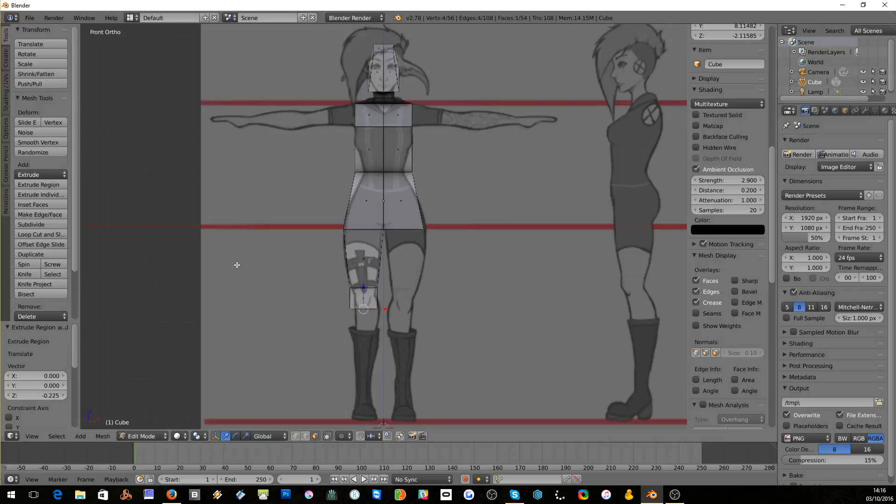
pyautogui.press('g')
pyautogui.press('x')
pyautogui.click(387, 308)
pyautogui.scroll(-1, 387, 302)
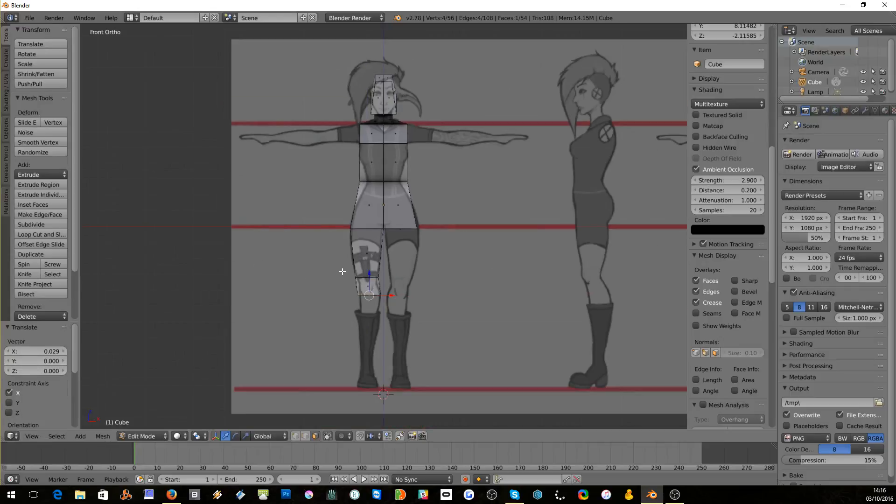
# - Extrude the right lower leg downward by 0.886 and scale its end face by 0.516 to the ankle's width
pyautogui.press('e')
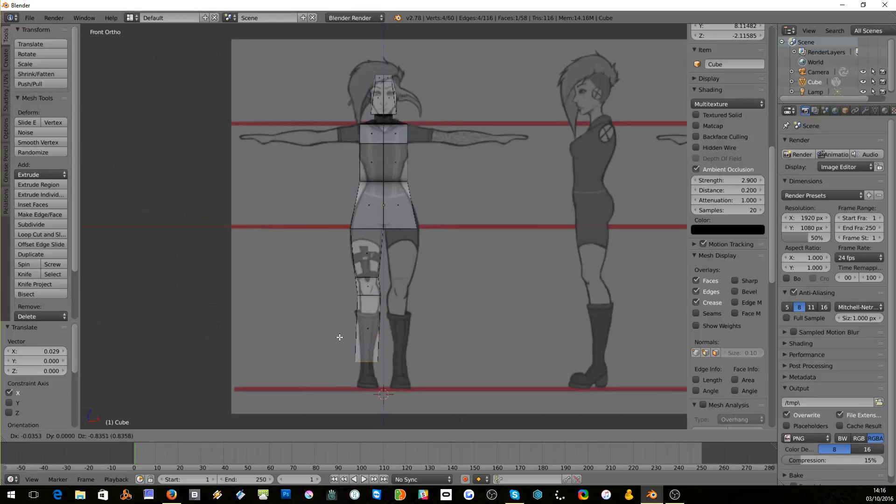
pyautogui.click(340, 340)
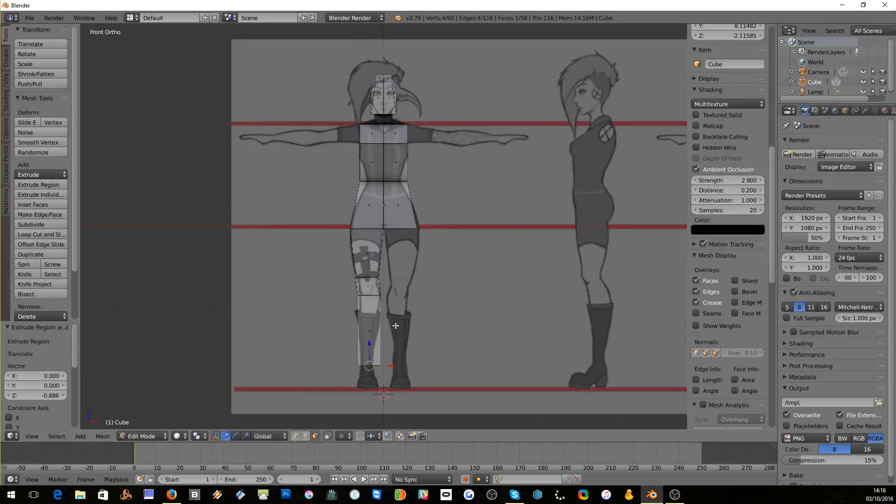
pyautogui.press('s')
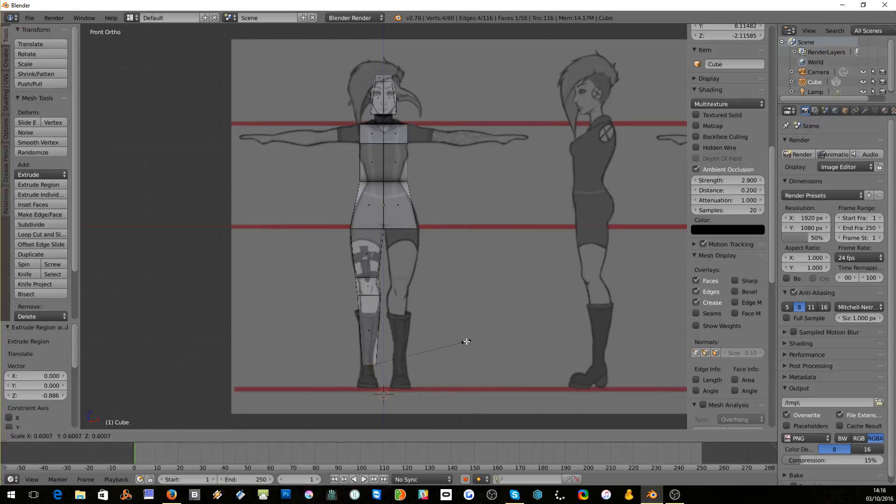
pyautogui.click(451, 342)
# - Shift the ankle face -0.047 along X and extrude it downward by 0.274 to the ground line as the foot block
pyautogui.press('g')
pyautogui.press('x')
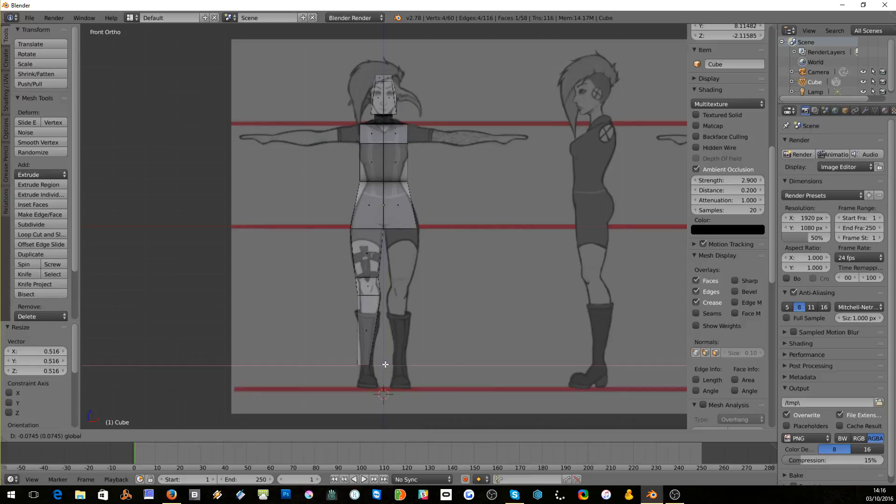
pyautogui.click(387, 364)
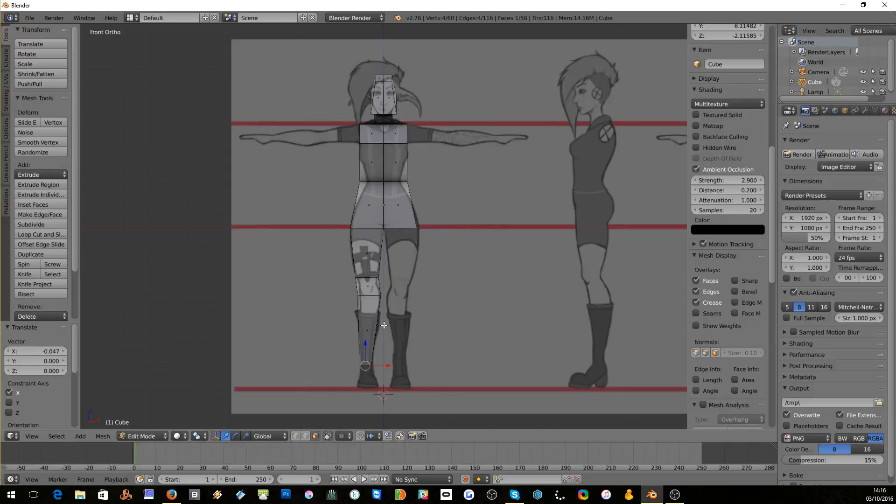
pyautogui.press('e')
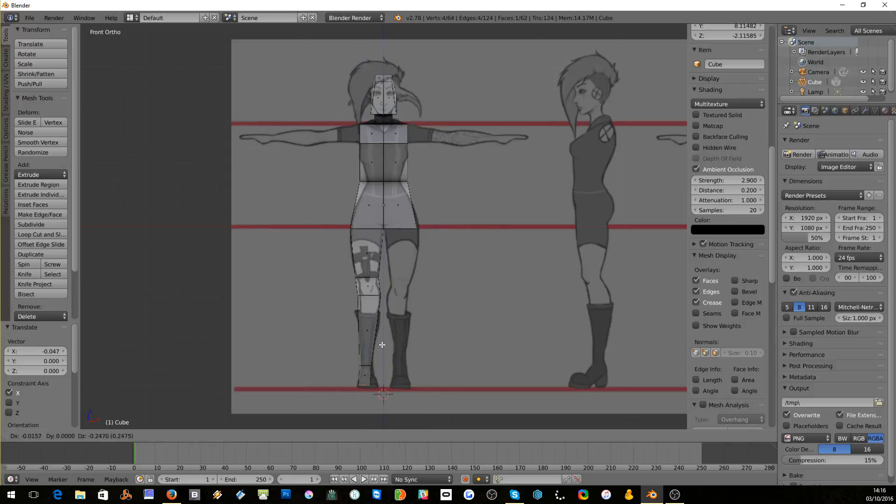
pyautogui.click(382, 348)
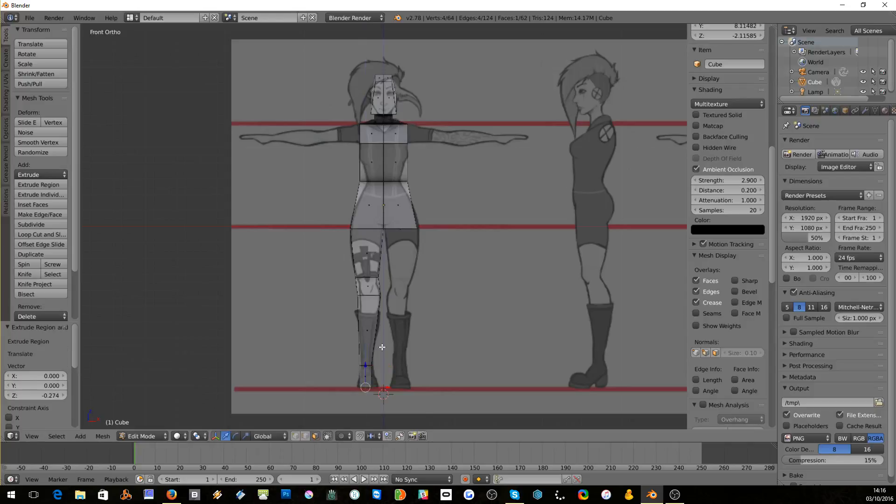
# - In the right side view, grow the selection to the whole foot block and move it 0.090 along Y onto the reference heel
pyautogui.moveTo(382, 347); pyautogui.dragTo(436, 352, button='middle')
pyautogui.press('KP_3')
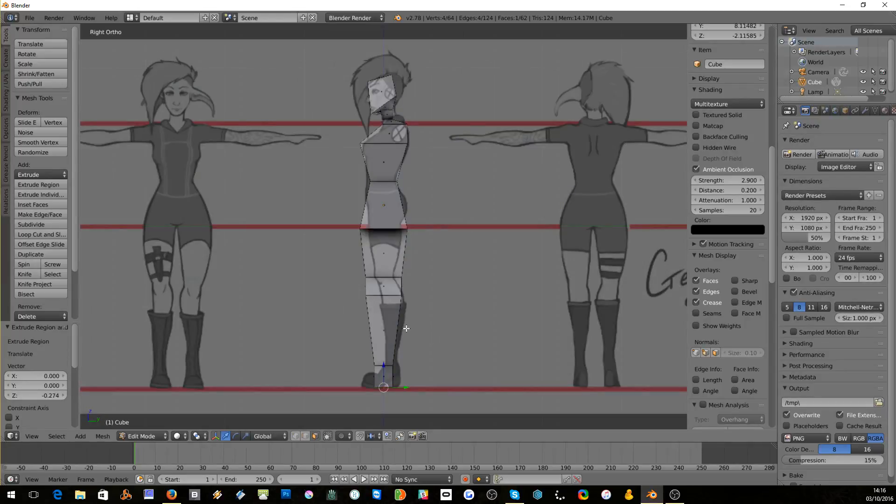
pyautogui.press('ctrl+KP_Add')
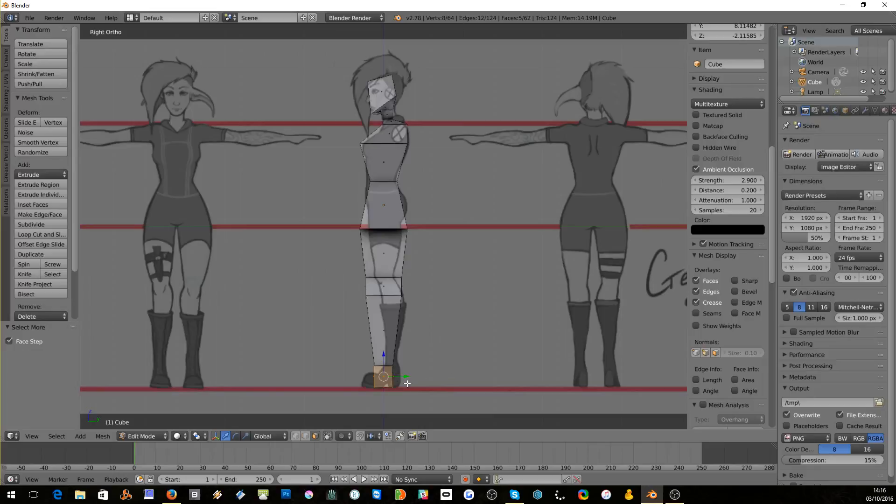
pyautogui.press('ctrl+KP_Subtract')
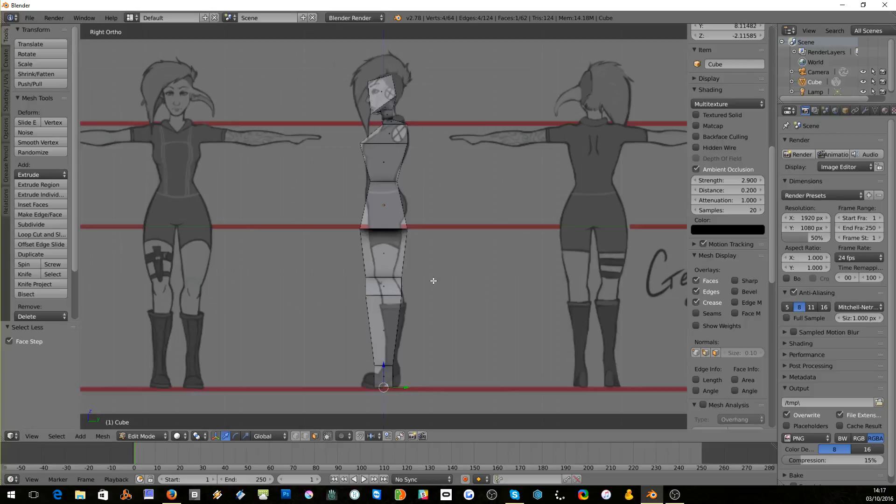
pyautogui.moveTo(435, 291); pyautogui.dragTo(443, 249, button='middle')
pyautogui.press('KP_7')
pyautogui.press('KP_3')
pyautogui.press('ctrl+KP_Add')
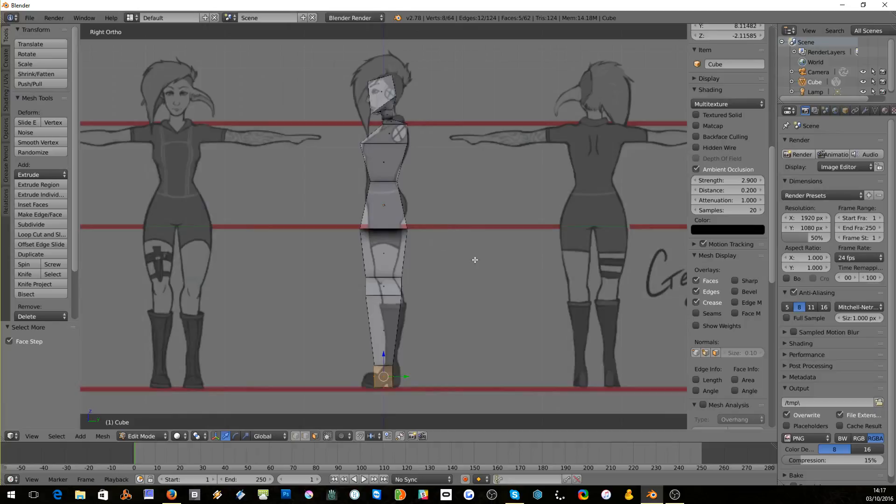
pyautogui.moveTo(407, 376); pyautogui.dragTo(414, 377)
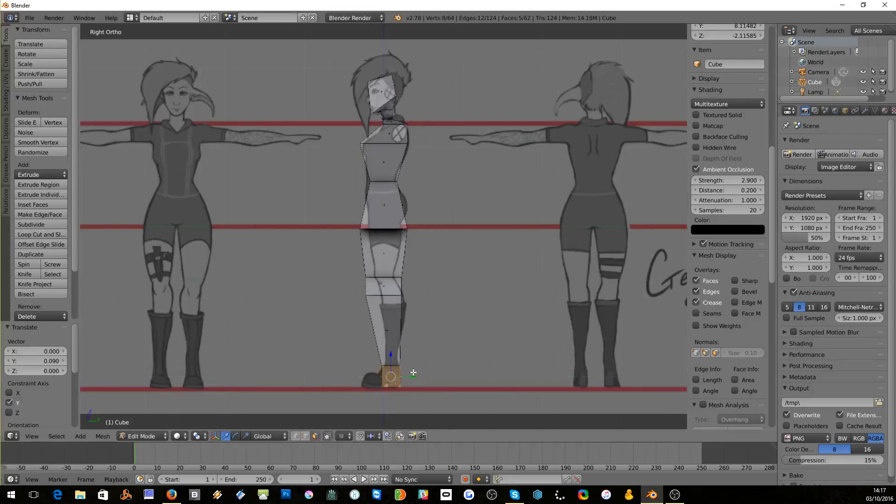
# - In edge selection mode, select the edge loop below the knee, scale it by 0.644 along Y and move it 0.114 along Y
pyautogui.rightClick(381, 299)
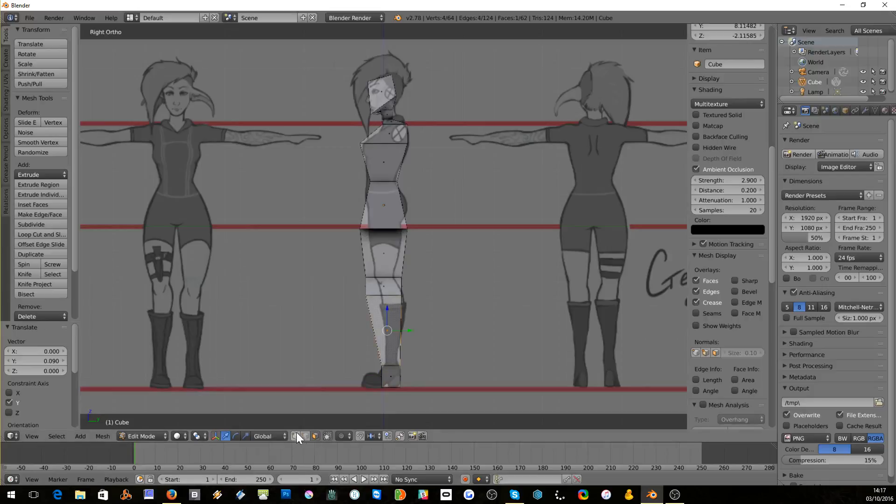
pyautogui.click(302, 436)
pyautogui.rightClick(382, 297)
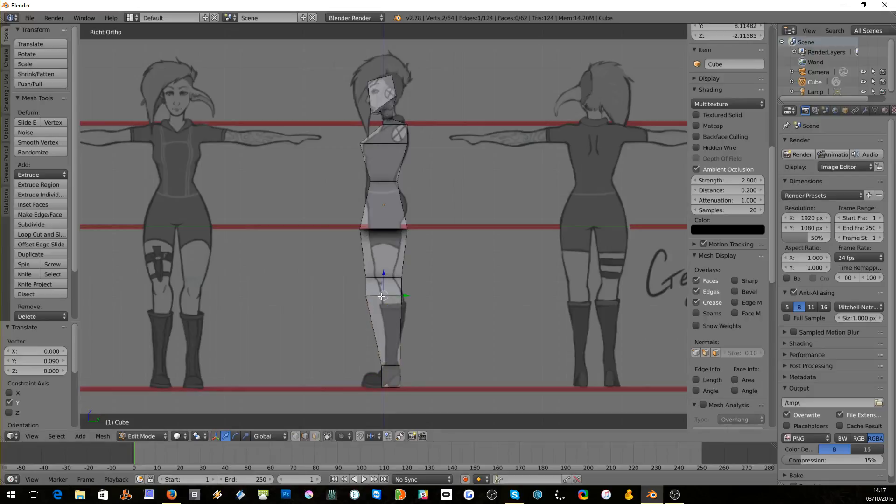
pyautogui.moveTo(383, 297); pyautogui.dragTo(389, 292, button='middle')
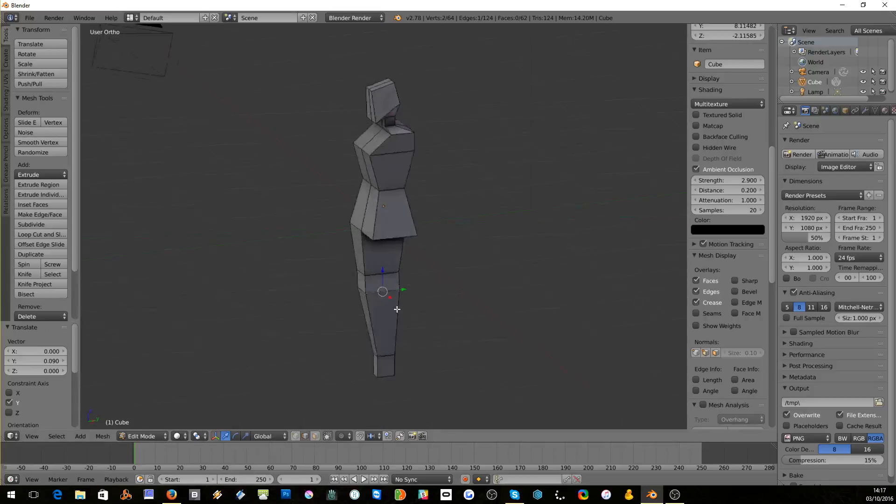
pyautogui.keyDown('alt'); pyautogui.rightClick(378, 278); pyautogui.keyUp('alt')
pyautogui.keyDown('alt'); pyautogui.rightClick(377, 291); pyautogui.keyUp('alt')
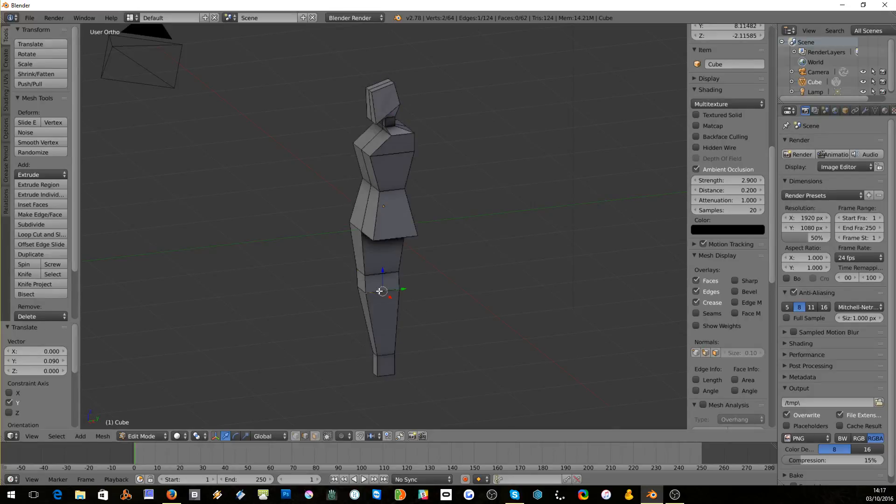
pyautogui.press('KP_1')
pyautogui.press('KP_3')
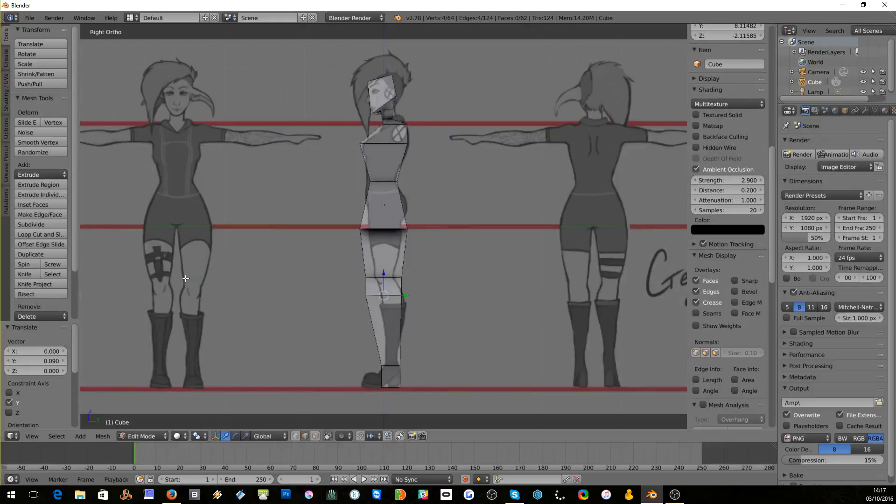
pyautogui.press('s')
pyautogui.press('y')
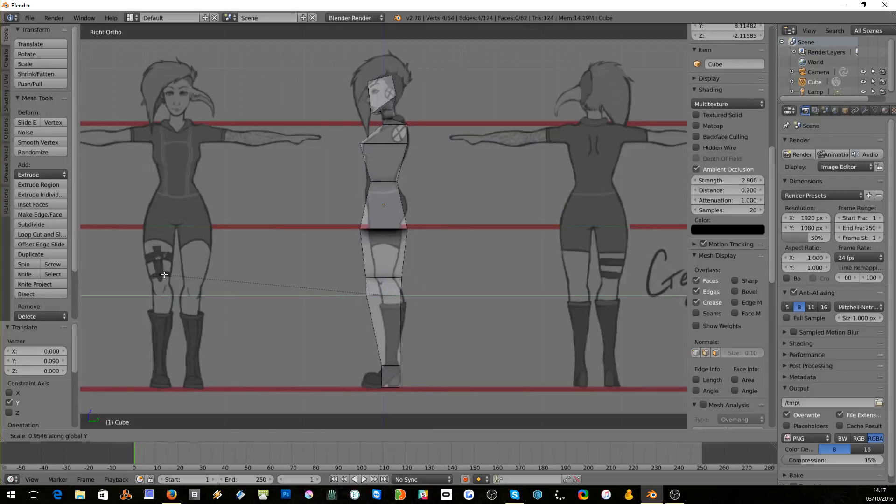
pyautogui.click(235, 281)
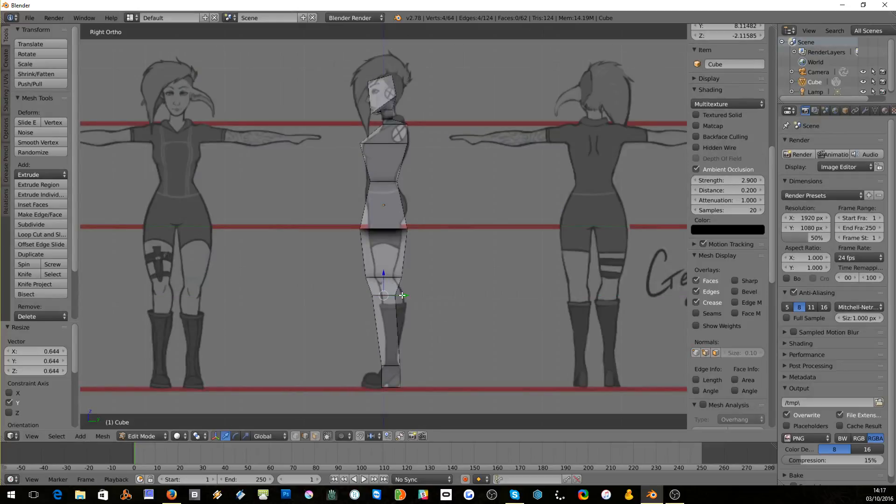
pyautogui.press('g')
pyautogui.press('y')
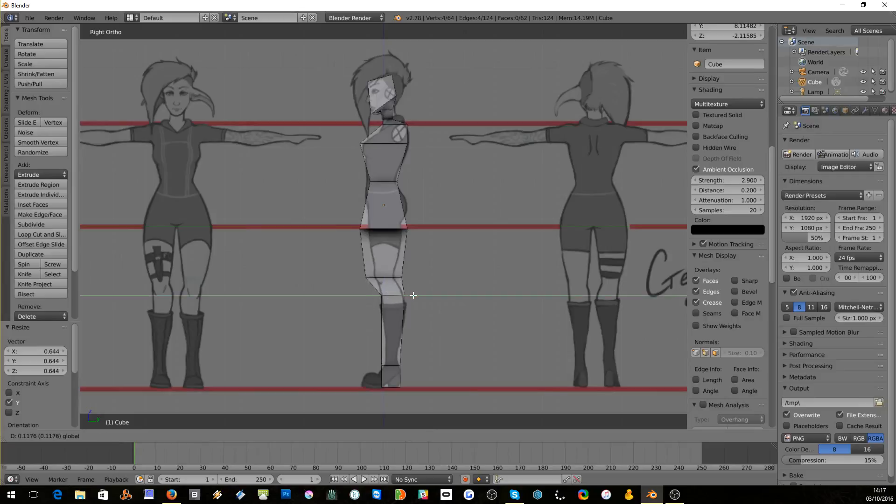
pyautogui.click(413, 295)
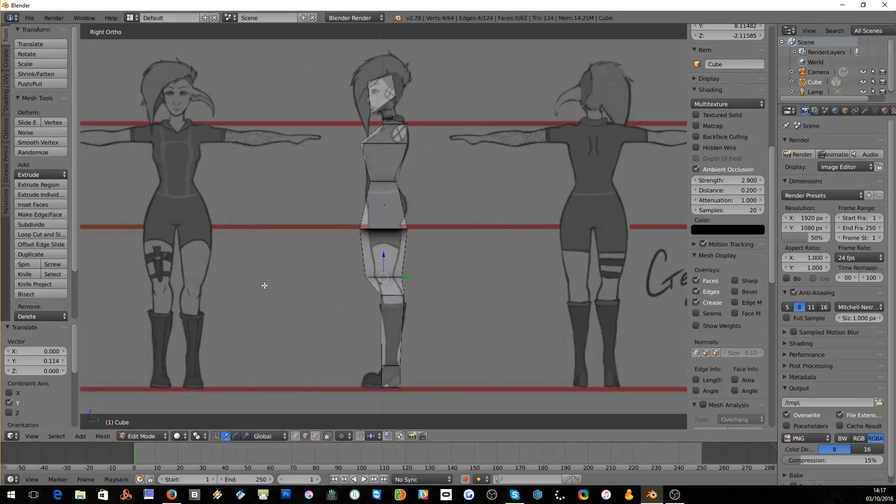
# - Select the edge loop above the knee and scale it by 0.495 along Y to match the side reference
pyautogui.press('s')
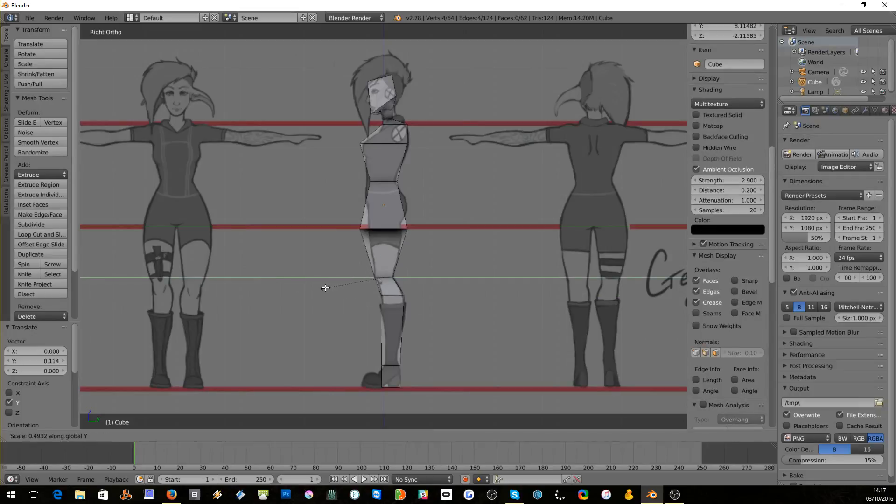
pyautogui.click(325, 288)
pyautogui.moveTo(359, 248); pyautogui.dragTo(392, 238, button='middle')
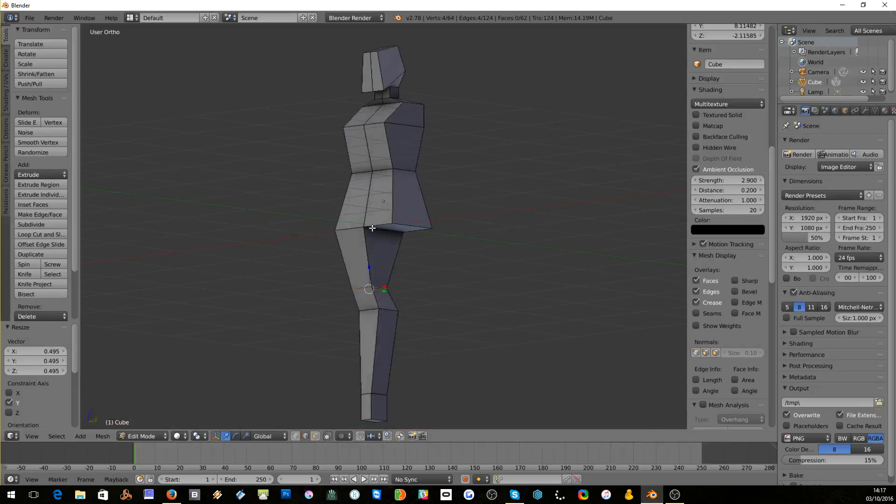
pyautogui.press('KP_3')
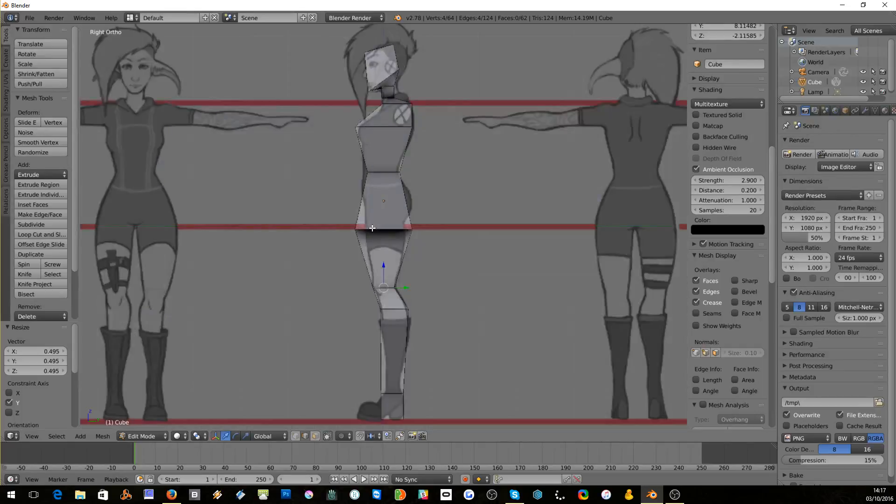
# - Select the front edge at the top of the right thigh and move it 0.101 along Y to follow the side reference
pyautogui.moveTo(339, 205); pyautogui.dragTo(346, 230, button='middle')
pyautogui.rightClick(349, 229)
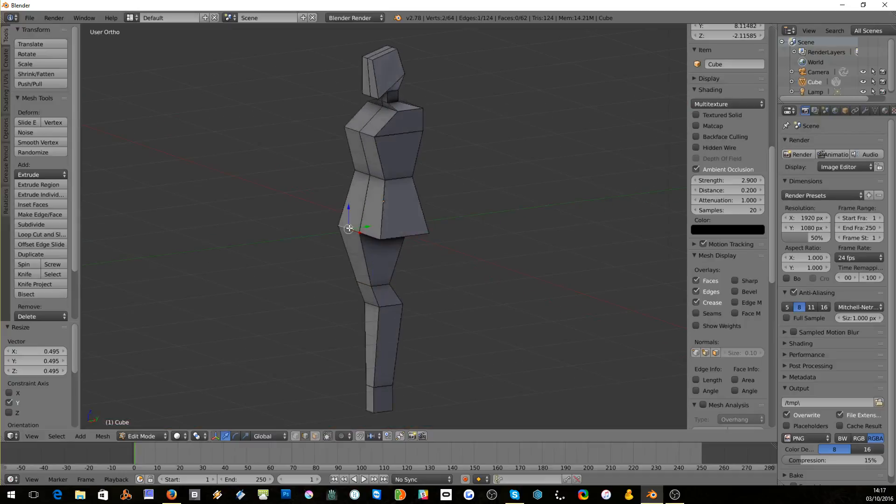
pyautogui.press('KP_3')
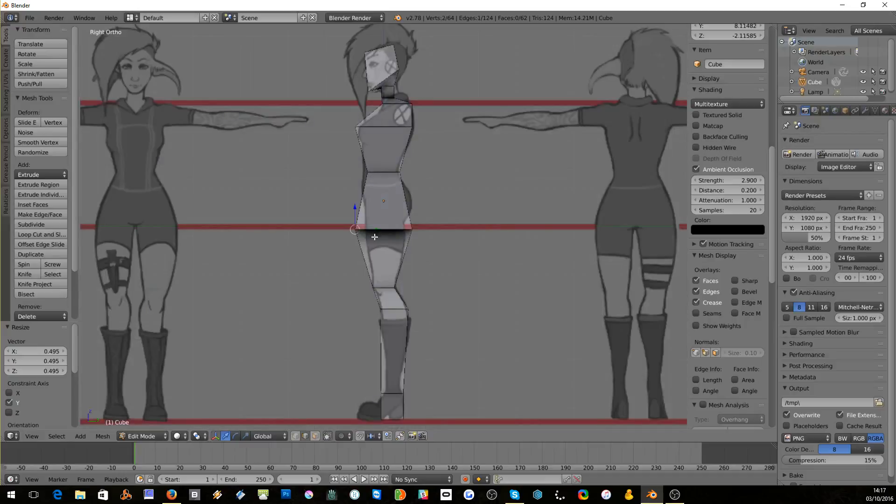
pyautogui.press('g')
pyautogui.press('z')
pyautogui.click(383, 228)
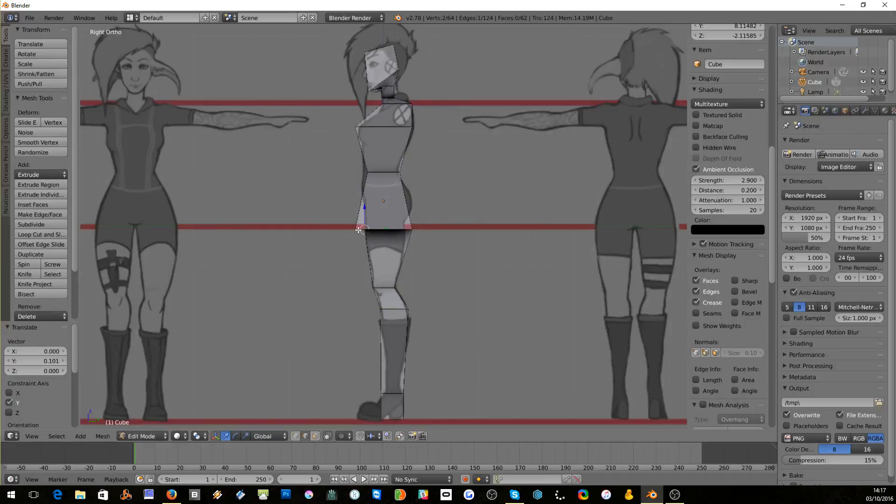
pyautogui.moveTo(383, 228); pyautogui.dragTo(381, 243, button='middle')
pyautogui.press('KP_1')
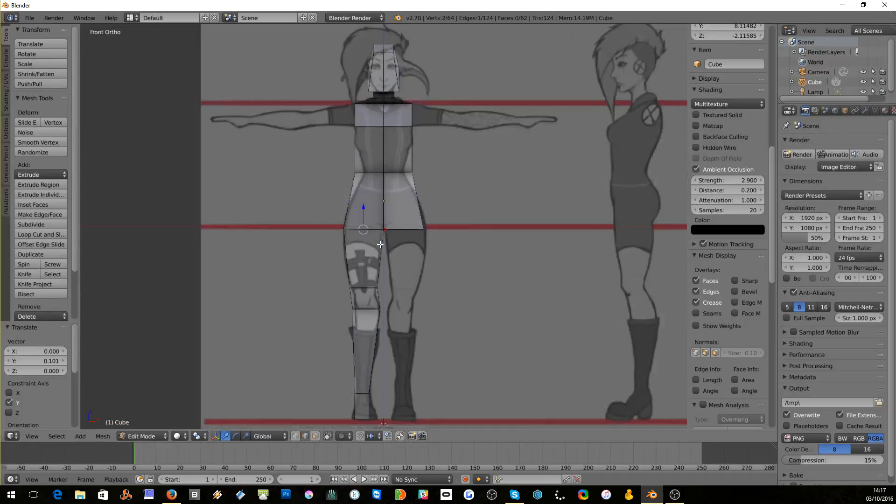
pyautogui.press('KP_3')
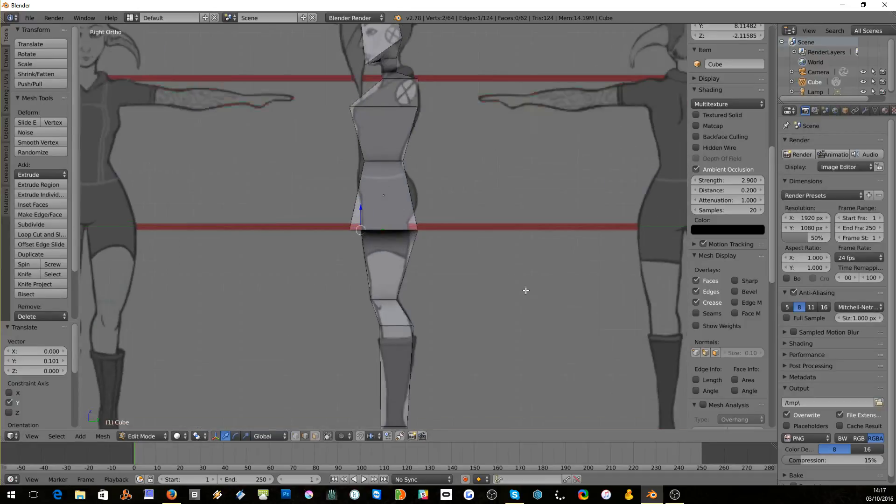
pyautogui.moveTo(525, 294); pyautogui.dragTo(462, 292, button='middle')
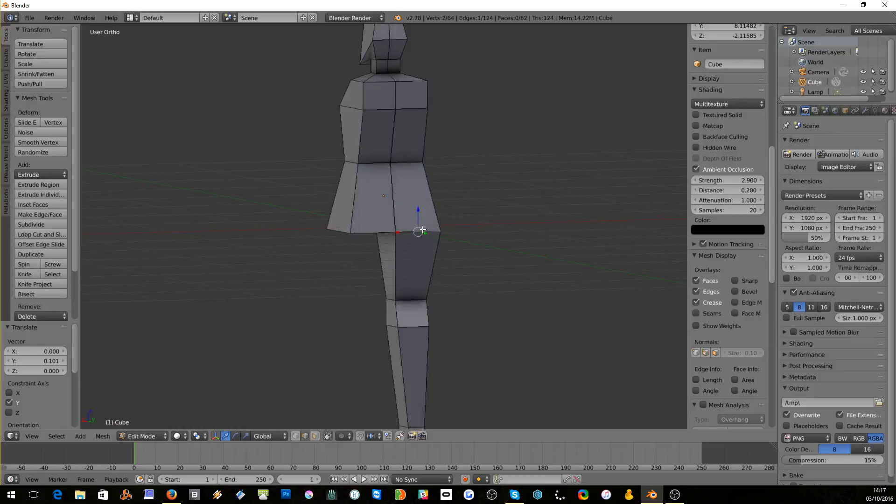
# - In the right side view, move the back edge at the top of the right thigh -0.079 along Y to follow the reference
pyautogui.press('KP_3')
pyautogui.moveTo(447, 229); pyautogui.dragTo(435, 227)
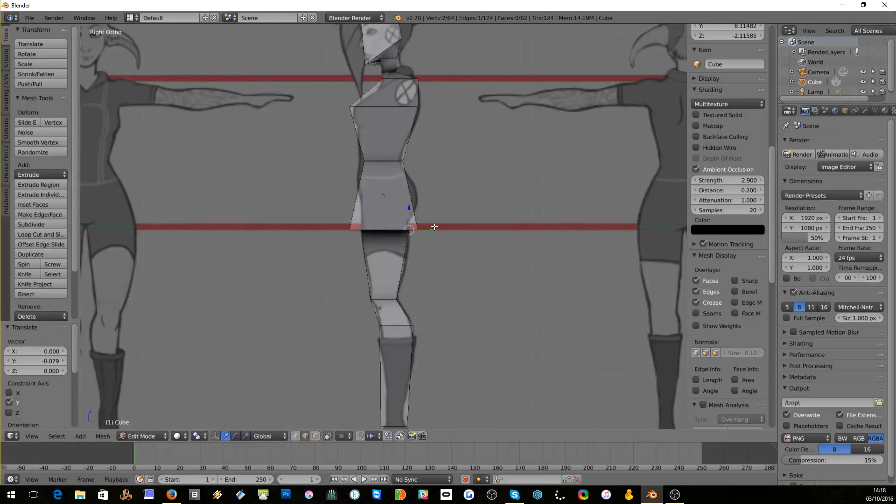
# - In face selection mode, box-select the leg-less left half of the body through the mesh from the front and delete its faces
pyautogui.press('KP_1')
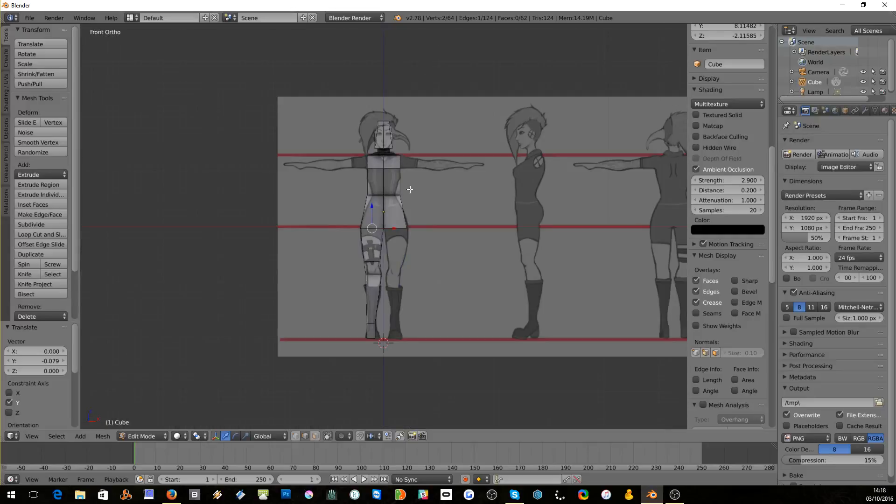
pyautogui.click(316, 435)
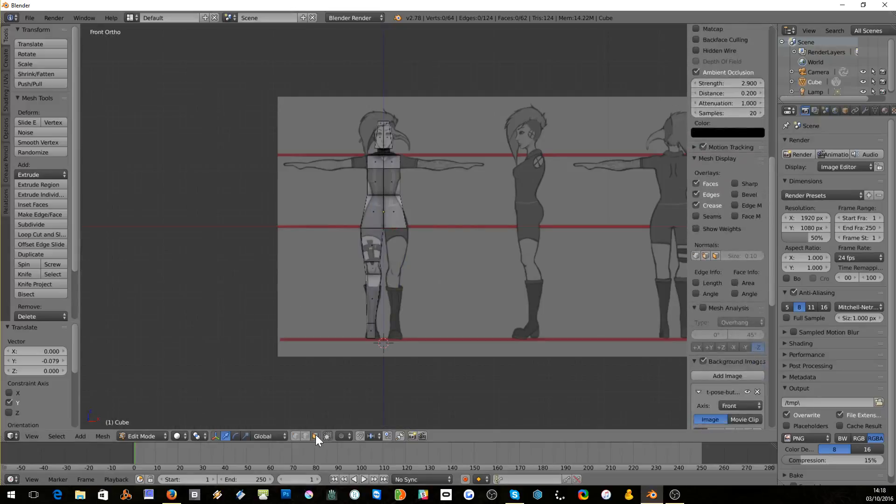
pyautogui.moveTo(348, 204); pyautogui.dragTo(345, 232, button='middle')
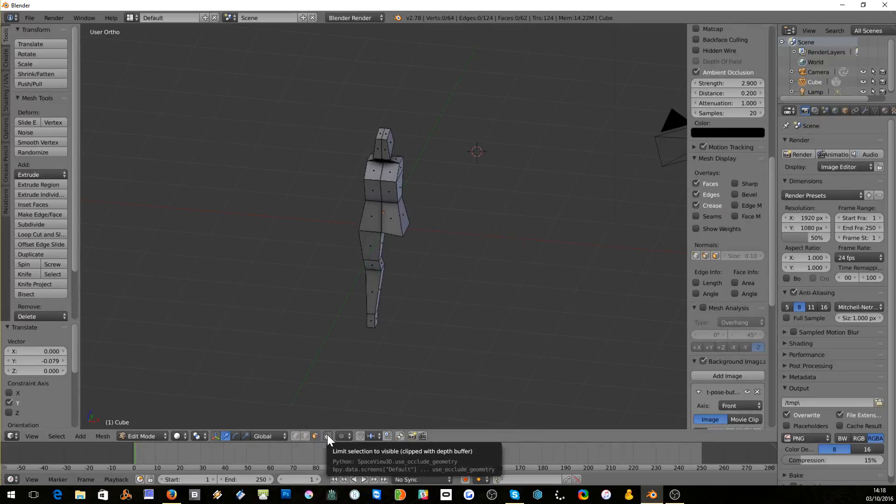
pyautogui.press('KP_1')
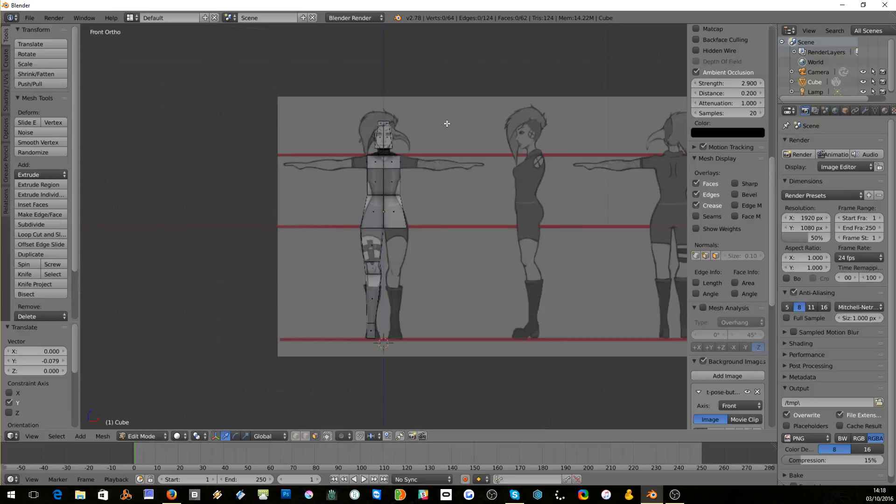
pyautogui.press('b')
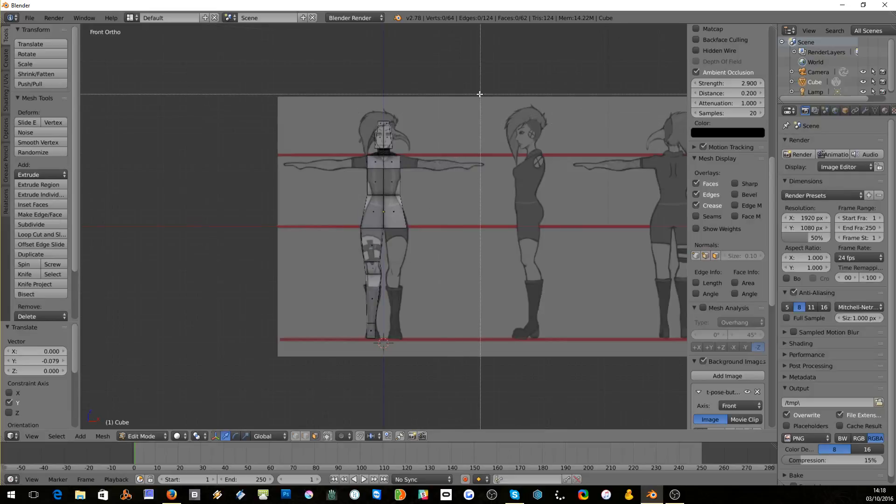
pyautogui.moveTo(480, 94); pyautogui.dragTo(381, 265)
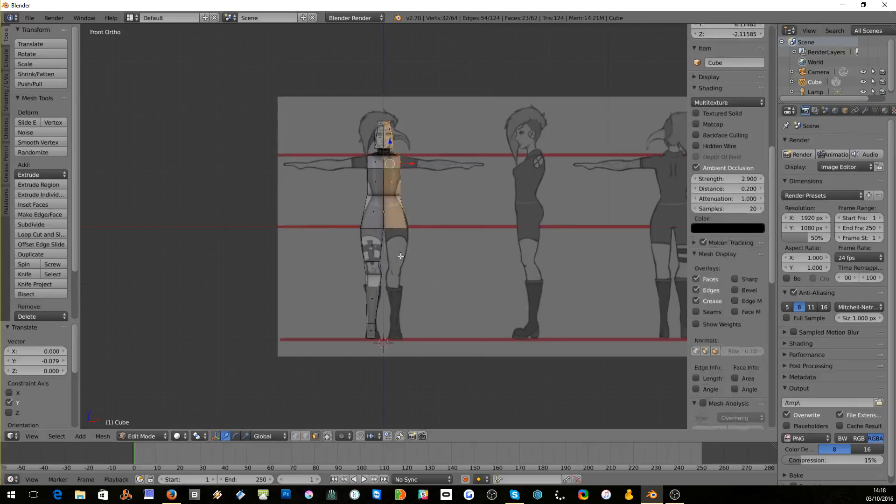
pyautogui.moveTo(381, 264); pyautogui.dragTo(478, 207, button='middle')
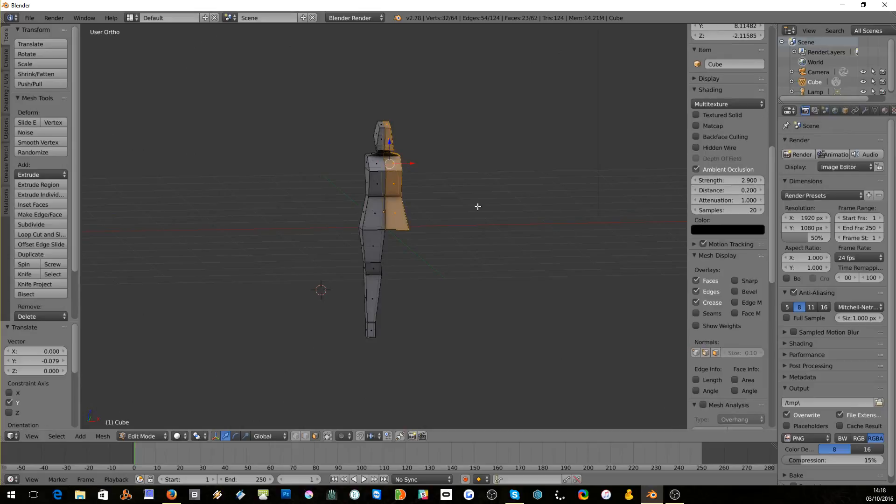
pyautogui.press('x')
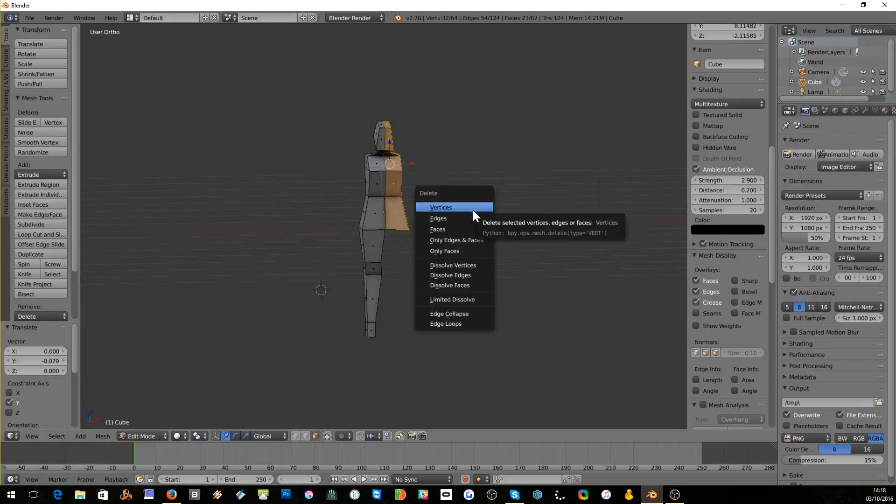
pyautogui.click(455, 228)
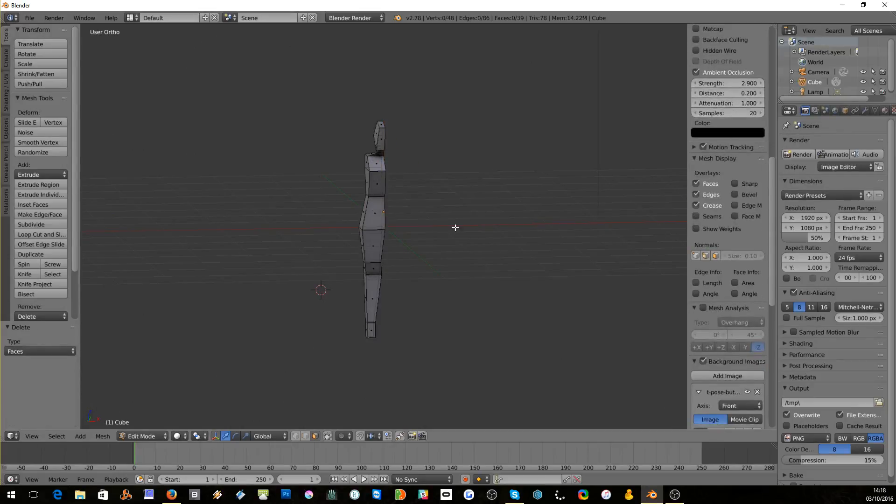
# - Add a Mirror modifier on the X axis to the remaining half body and enable its Clipping option
pyautogui.press('KP_1')
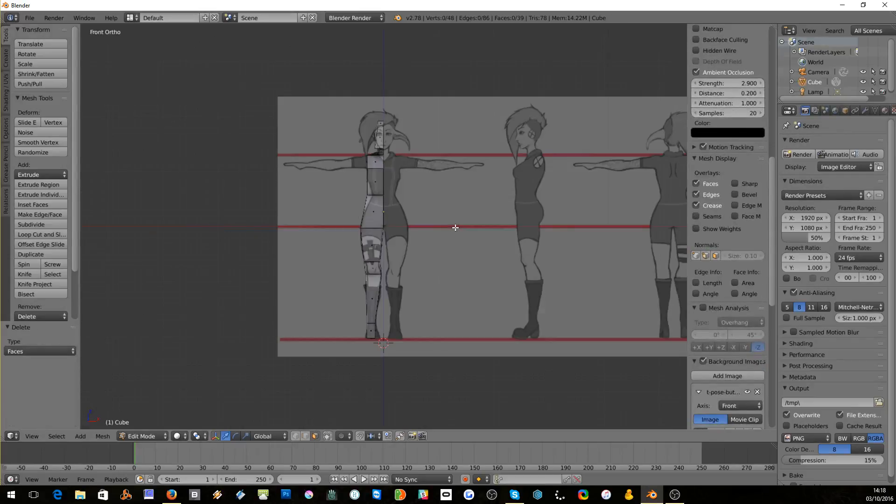
pyautogui.click(864, 111)
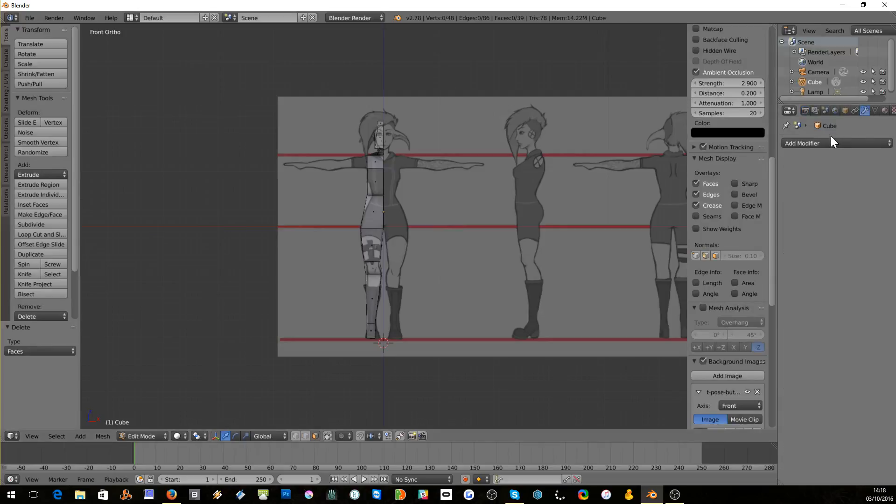
pyautogui.click(817, 143)
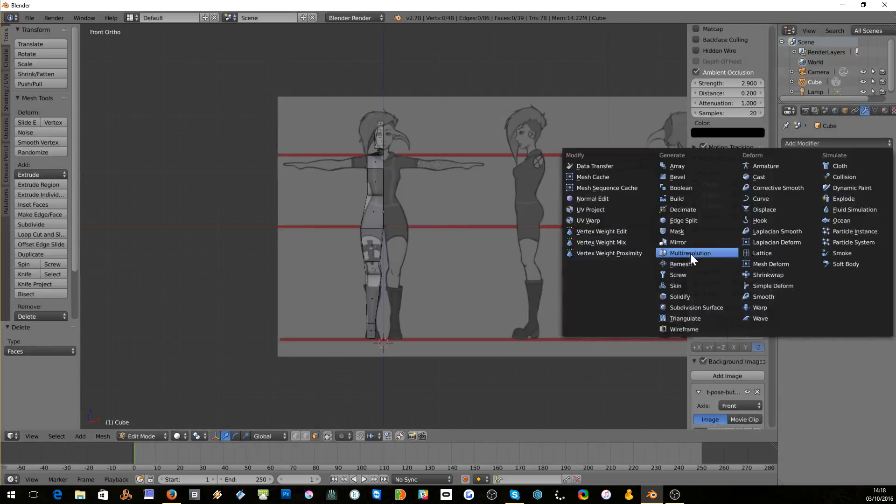
pyautogui.click(679, 241)
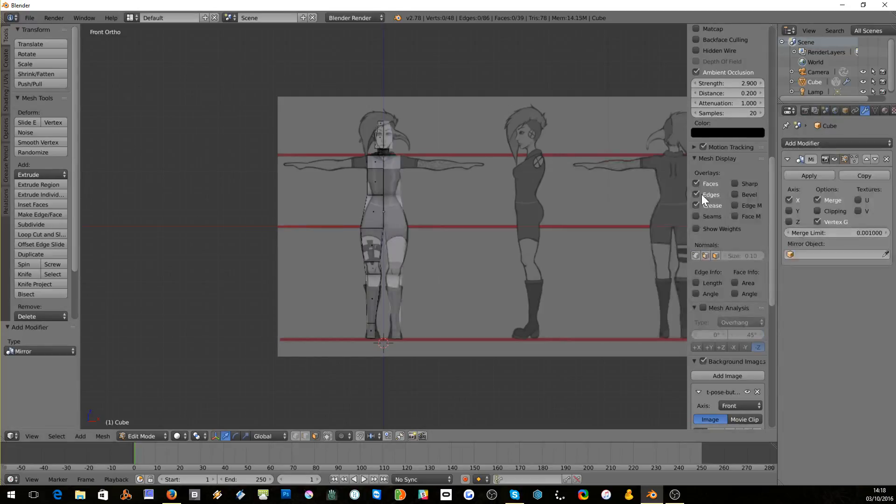
pyautogui.scroll(3, 300, 194)
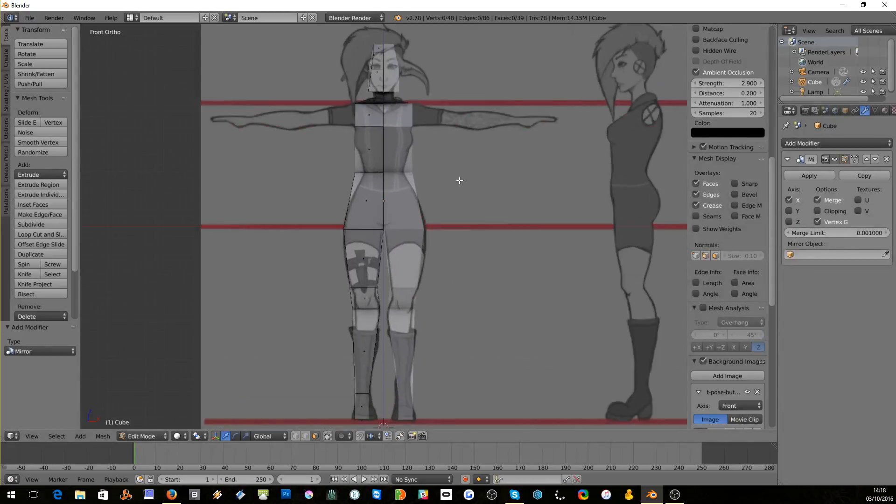
pyautogui.click(820, 209)
# - Select the whole mesh and test the clipping at the centre line, leaving it moved 0.004 along X
pyautogui.scroll(-1, 498, 217)
pyautogui.press('a')
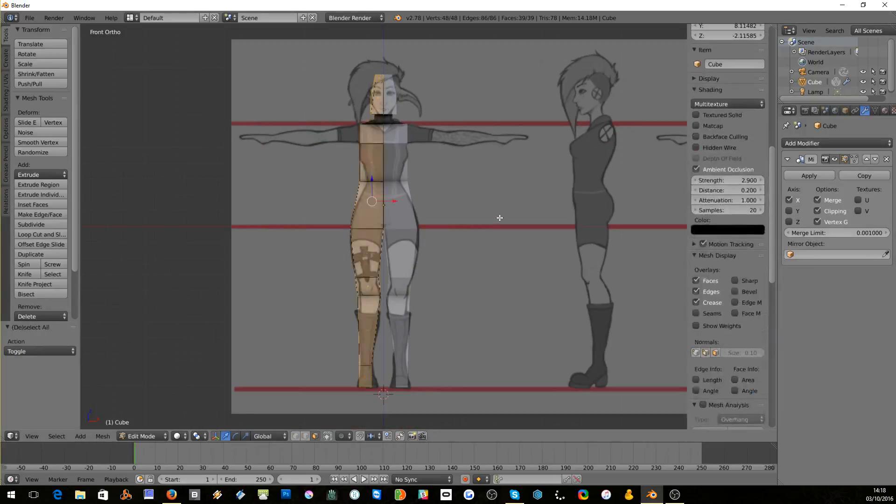
pyautogui.press('g')
pyautogui.press('x')
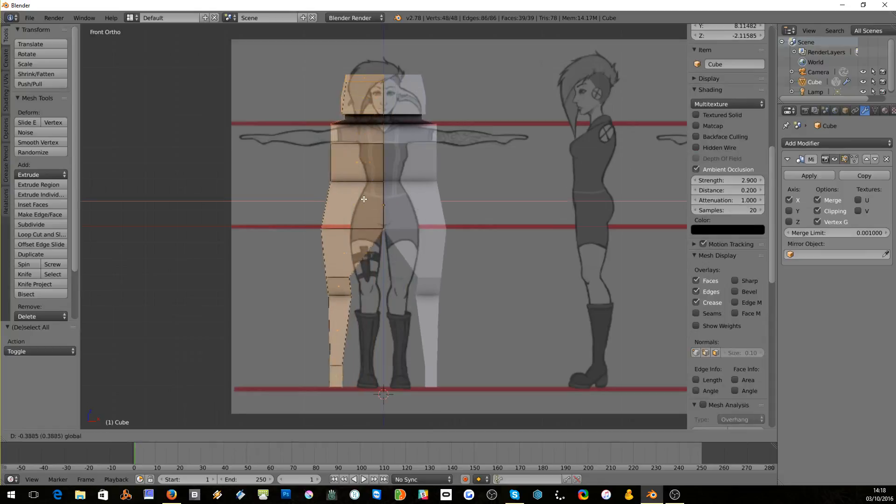
pyautogui.click(395, 198)
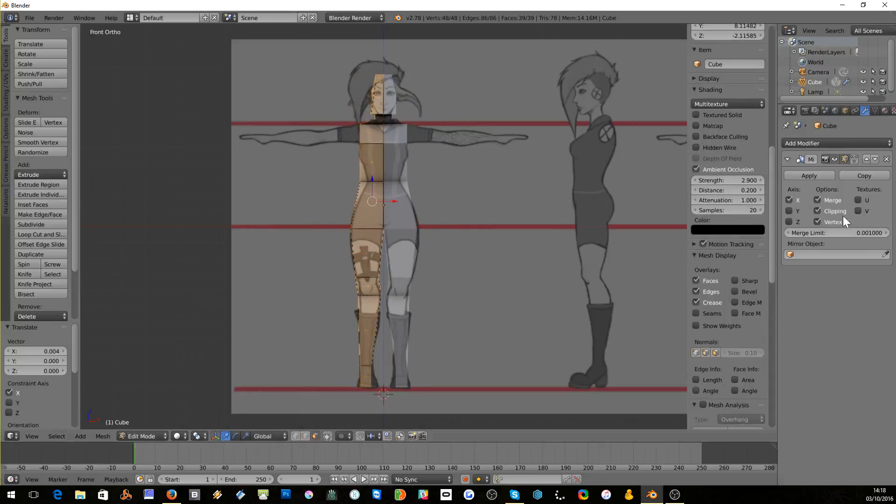
# - Disable the mirror's Clipping option and move the whole mesh -0.020 along X to open a gap at the centre
pyautogui.click(817, 211)
pyautogui.press('g')
pyautogui.press('x')
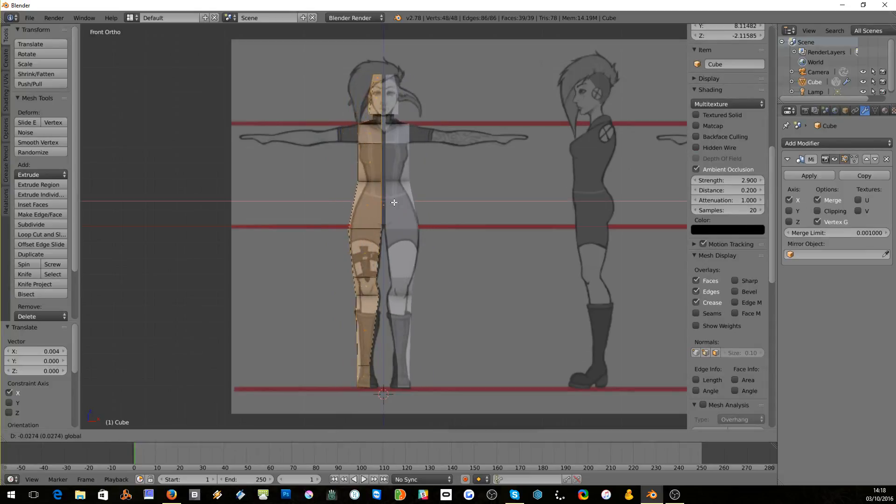
pyautogui.click(395, 202)
# - Enable the mirror's Clipping option again and move the whole mesh 0.020 along X to close the centre gap
pyautogui.click(818, 211)
pyautogui.press('g')
pyautogui.press('x')
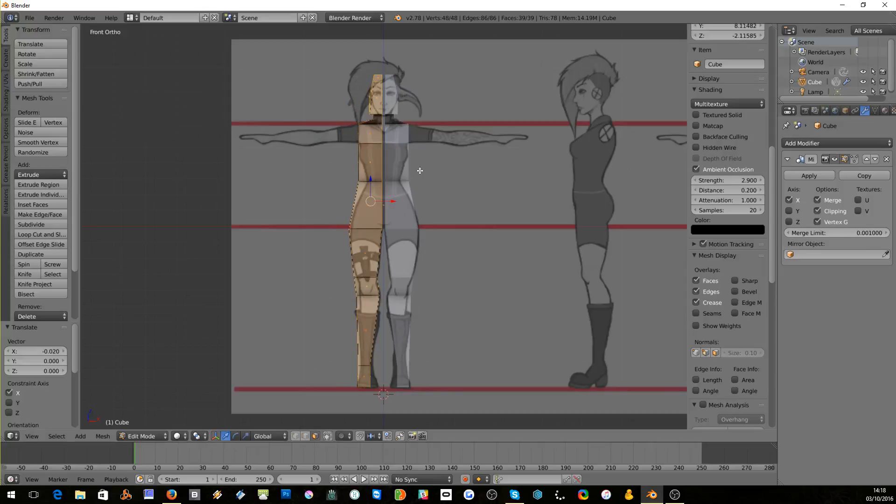
pyautogui.click(393, 201)
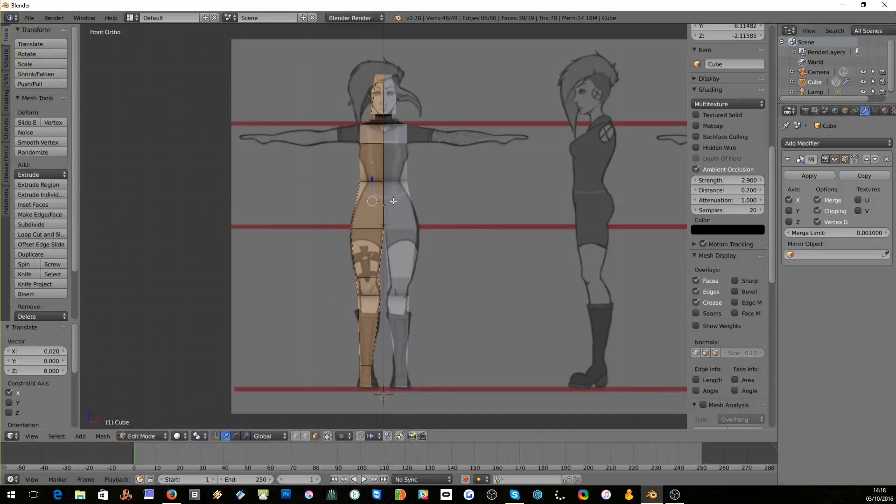
# - In edge selection mode, select the outer side edge at the waist and move it 0.084 along X to match the front reference
pyautogui.press('Tab')
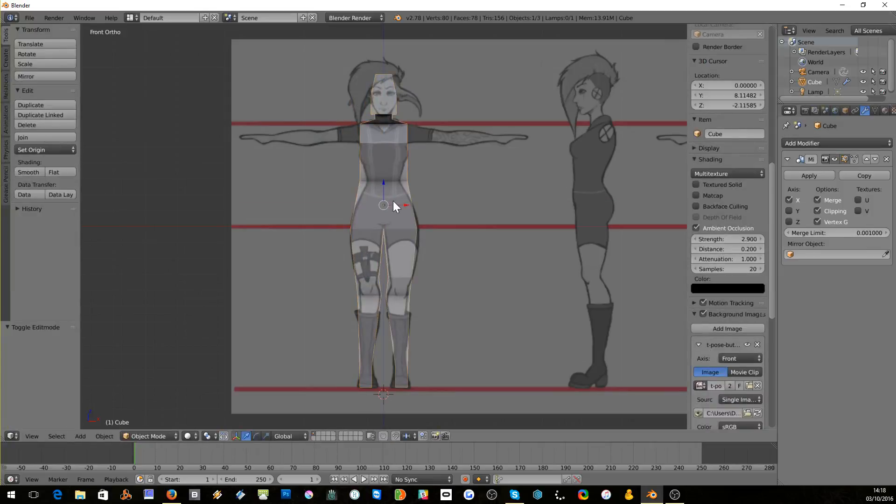
pyautogui.moveTo(393, 201); pyautogui.dragTo(416, 220, button='middle')
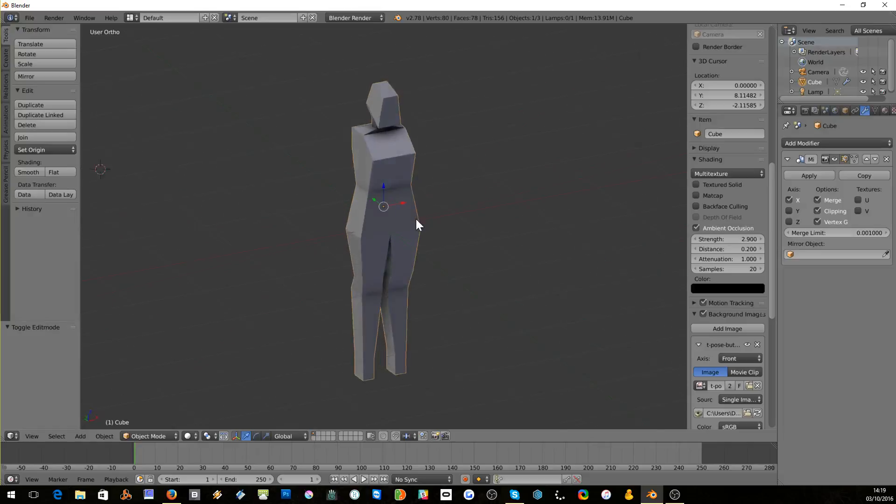
pyautogui.press('KP_1')
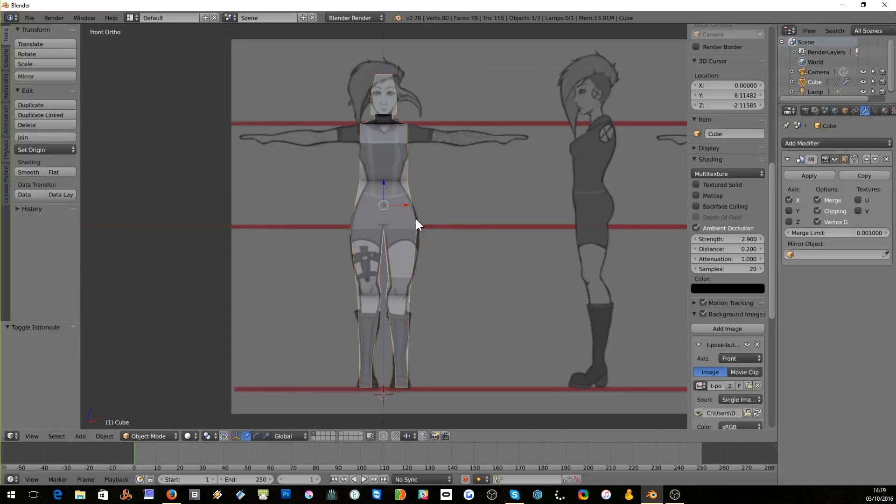
pyautogui.scroll(2, 367, 222)
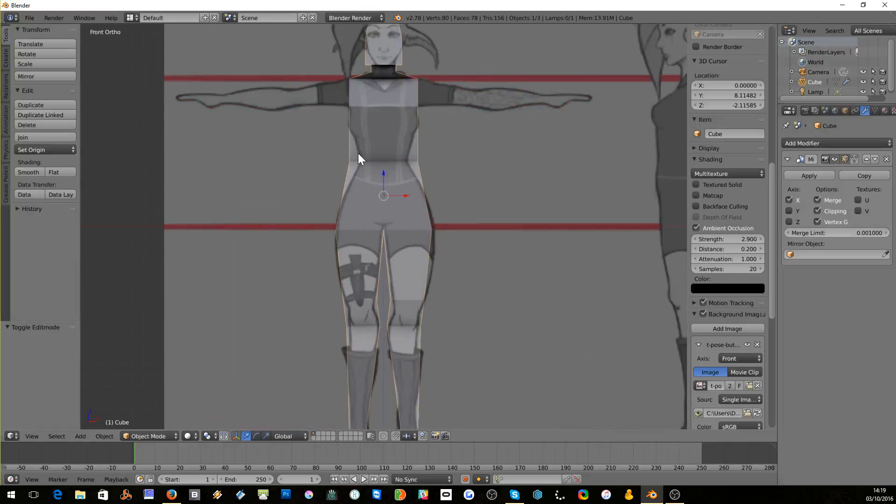
pyautogui.press('Tab')
pyautogui.moveTo(359, 164); pyautogui.dragTo(406, 169, button='middle')
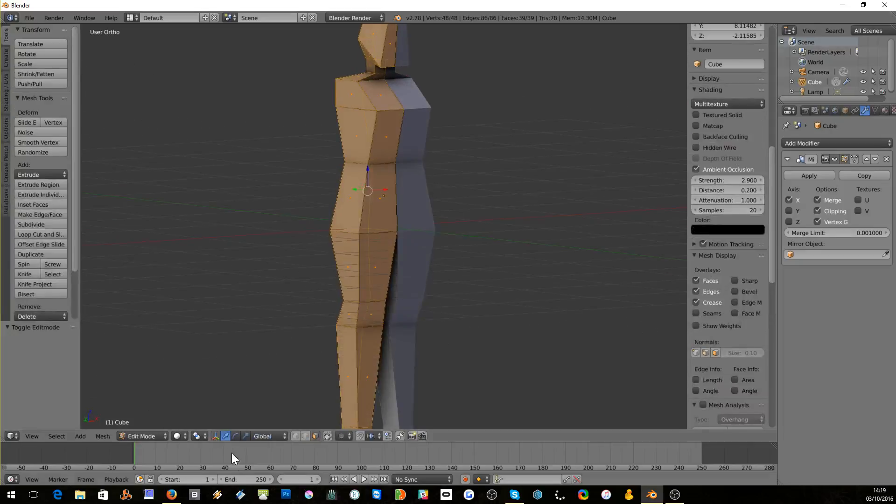
pyautogui.click(303, 437)
pyautogui.rightClick(357, 161)
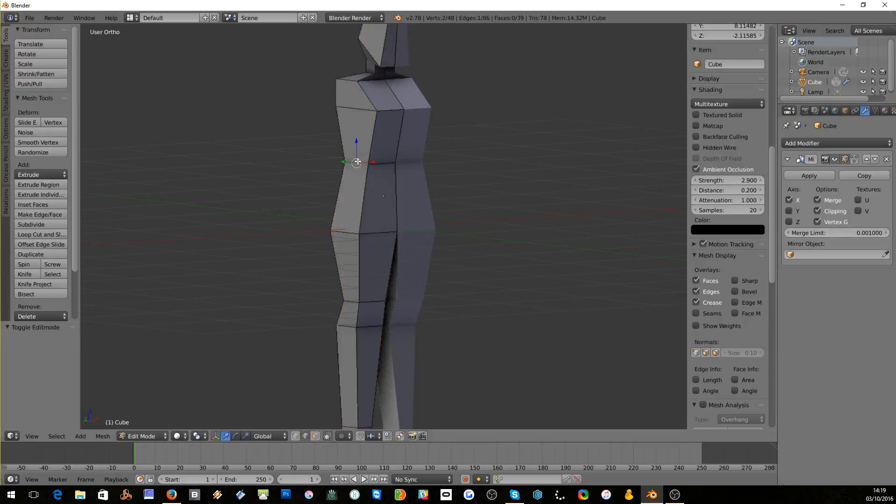
pyautogui.press('KP_1')
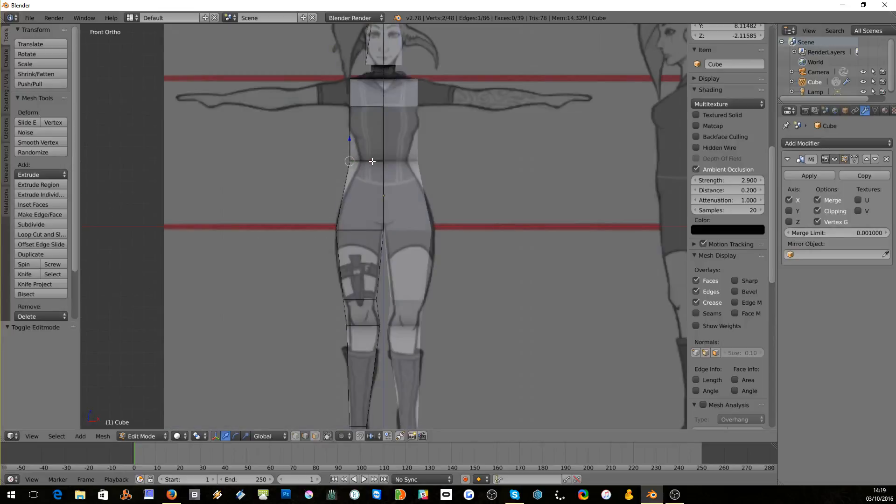
pyautogui.press('g')
pyautogui.press('x')
pyautogui.click(381, 164)
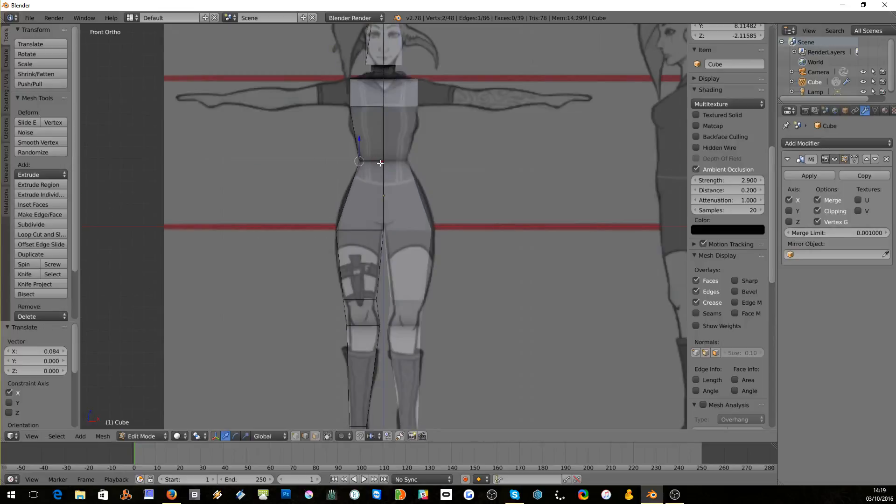
# - Cut an edge loop midway between waist and hips and move its outer side edge -0.041 along X onto the reference outline
pyautogui.hotkey('ctrl', 'r')
pyautogui.click(350, 198)
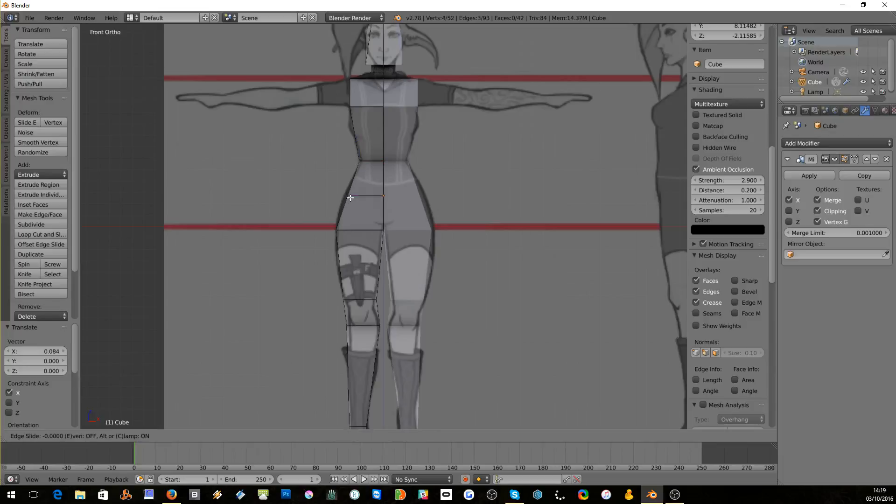
pyautogui.click(351, 197)
pyautogui.moveTo(289, 199); pyautogui.dragTo(311, 208, button='middle')
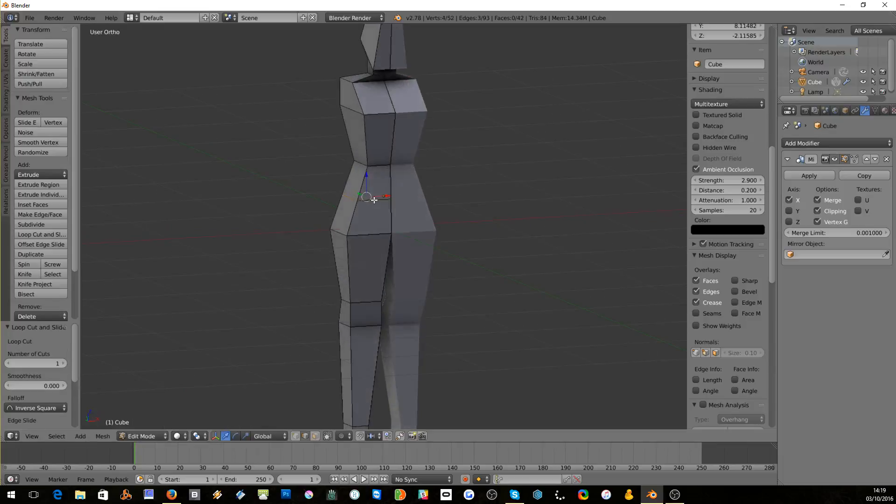
pyautogui.rightClick(346, 198)
pyautogui.press('KP_1')
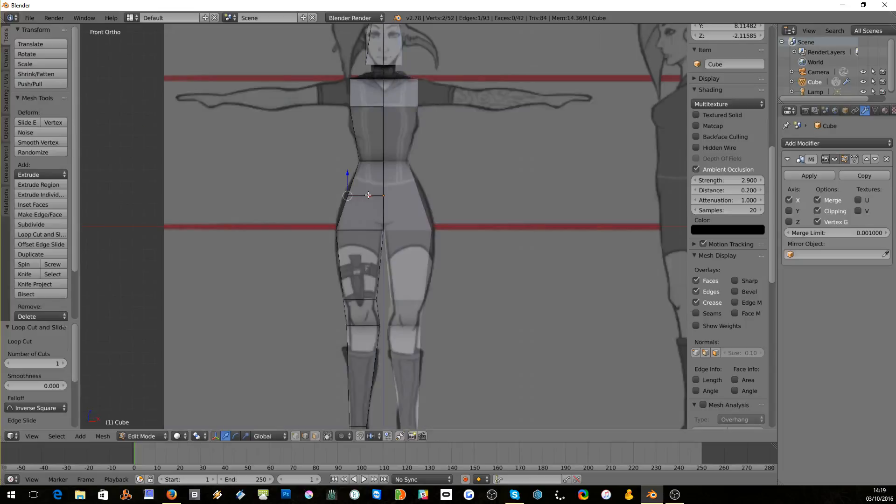
pyautogui.press('g')
pyautogui.press('x')
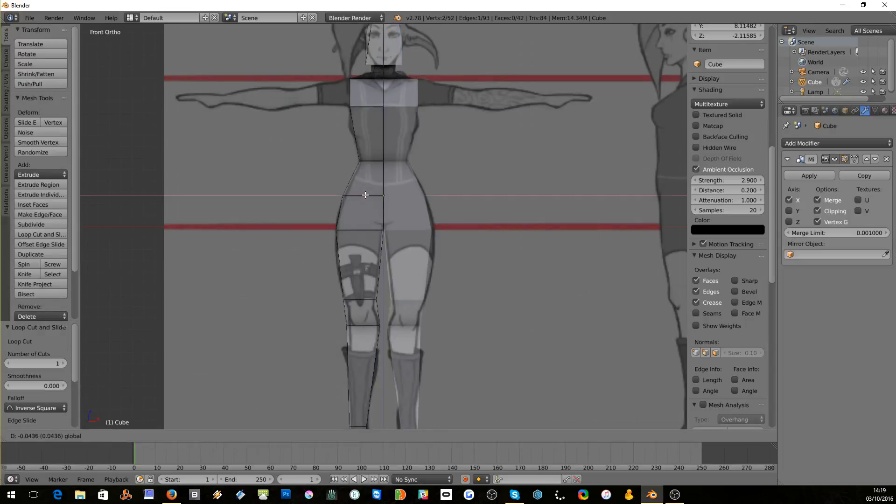
pyautogui.click(365, 195)
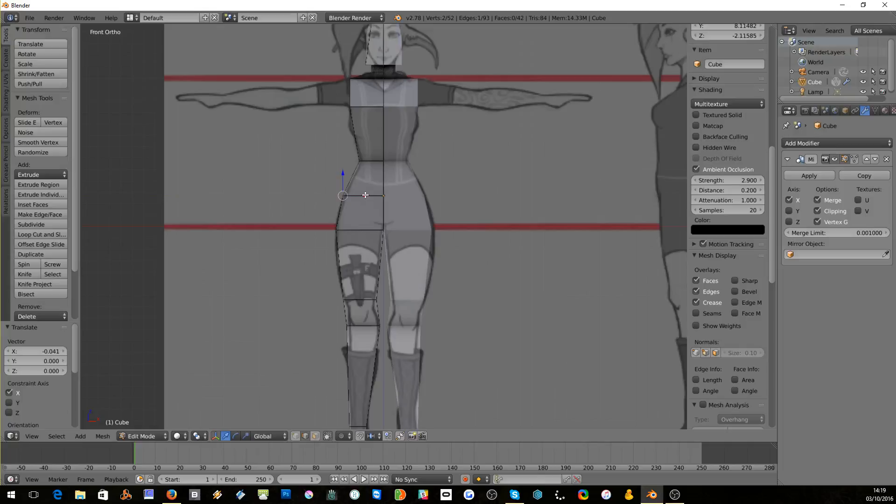
# - Cut an edge loop midway between chest and waist and move its outer side edge -0.016 along X onto the reference outline
pyautogui.hotkey('ctrl', 'r')
pyautogui.click(361, 127)
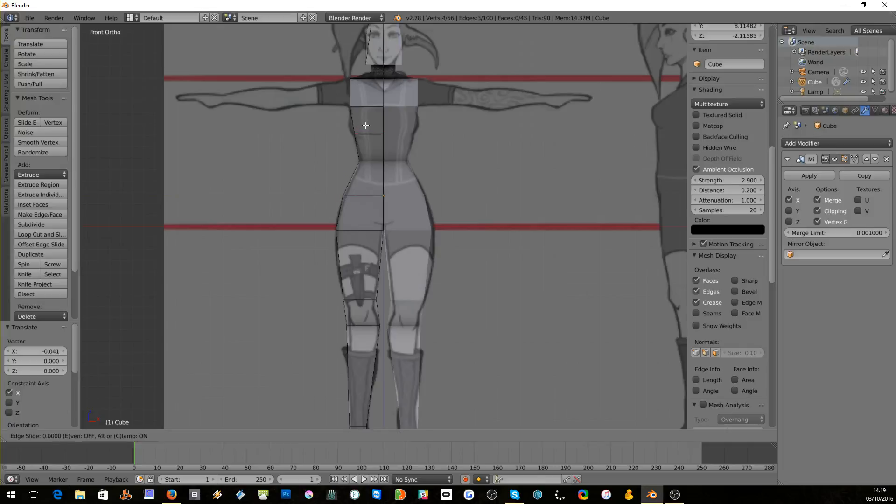
pyautogui.click(360, 127)
pyautogui.moveTo(360, 127); pyautogui.dragTo(345, 142, button='middle')
pyautogui.rightClick(355, 139)
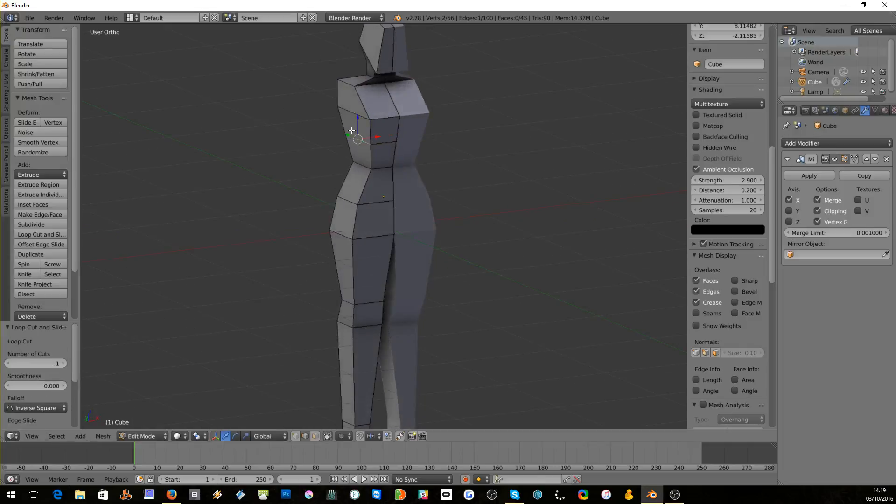
pyautogui.press('KP_1')
pyautogui.press('g')
pyautogui.press('x')
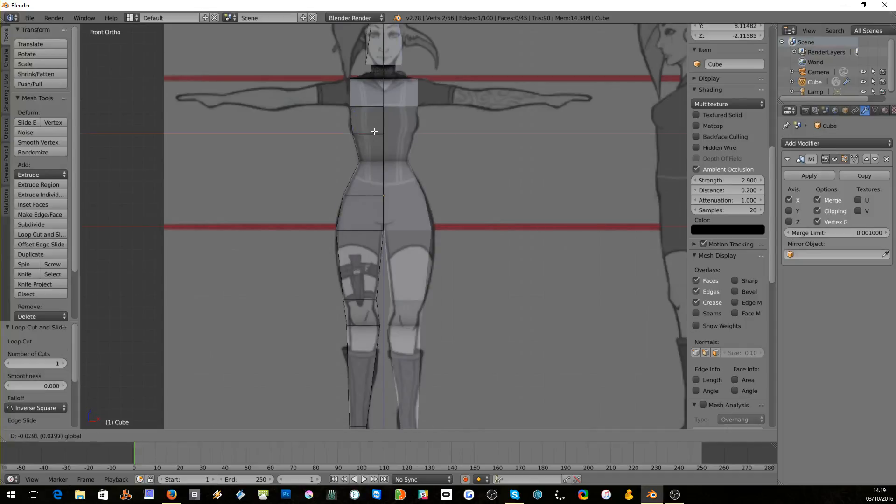
pyautogui.click(373, 132)
# - In face selection mode, try insetting the shoulder's outer side face 0.0507 and moving it -0.190 along X, and undo both operations
pyautogui.moveTo(330, 33); pyautogui.dragTo(287, 418, button='middle')
pyautogui.click(315, 436)
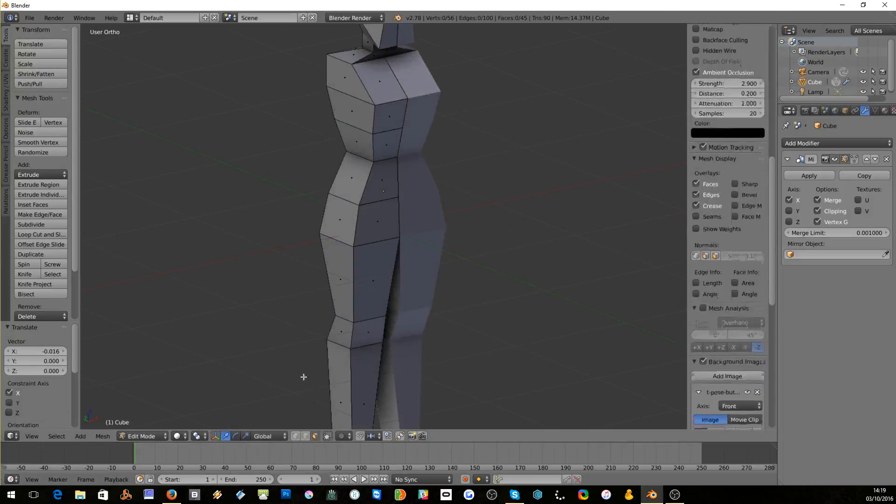
pyautogui.rightClick(347, 79)
pyautogui.press('KP_1')
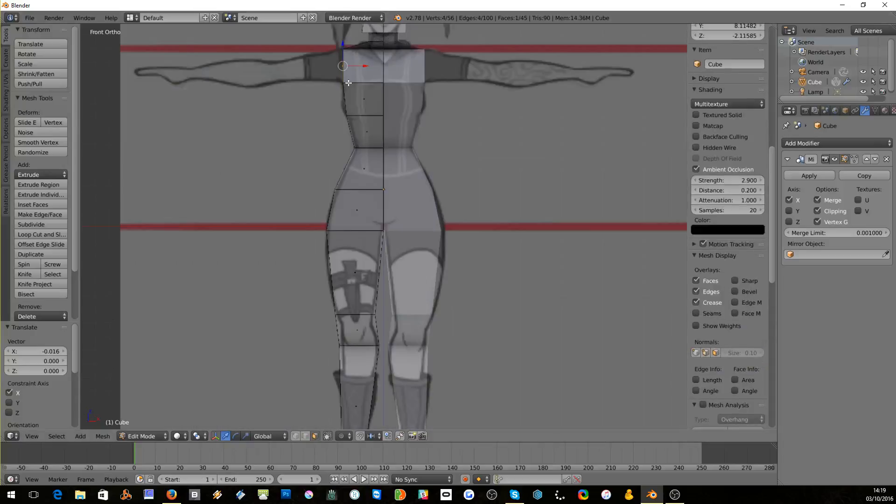
pyautogui.moveTo(349, 83); pyautogui.dragTo(409, 103, button='middle')
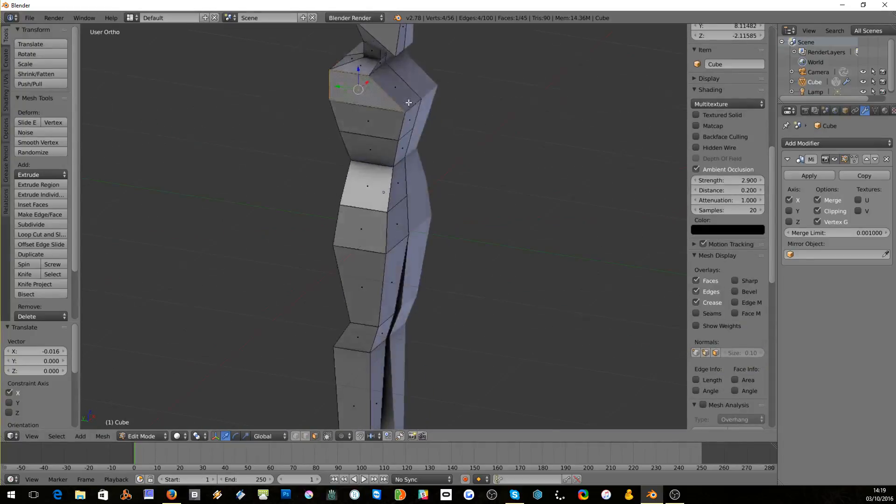
pyautogui.press('i')
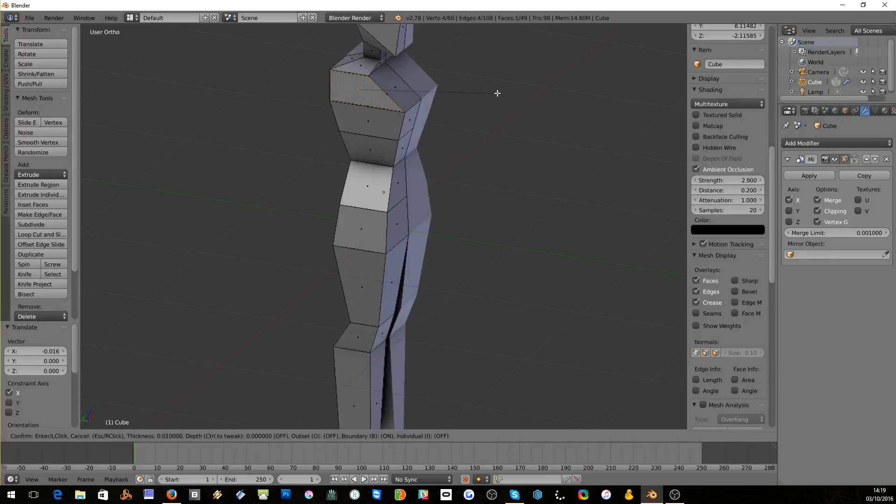
pyautogui.click(490, 94)
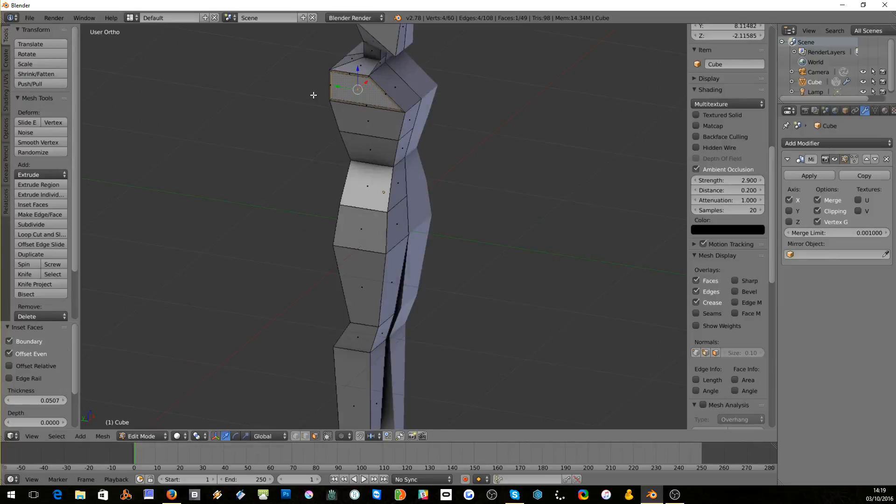
pyautogui.press('g')
pyautogui.press('x')
pyautogui.click(353, 87)
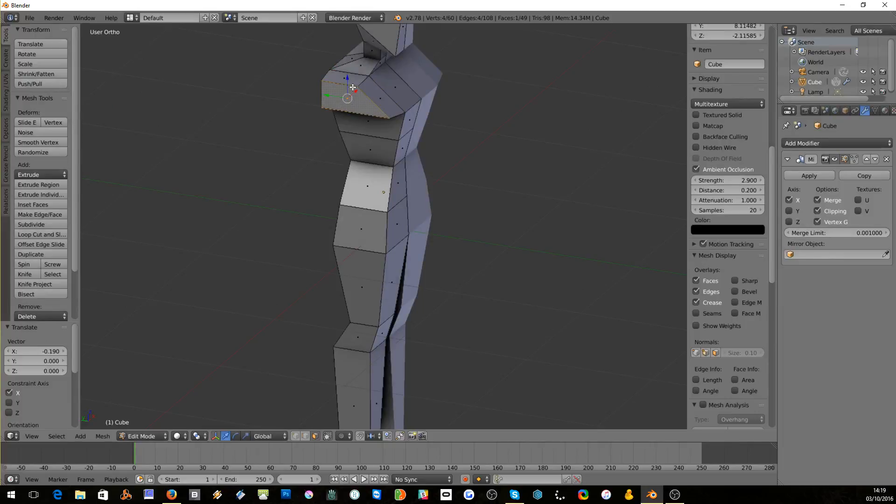
pyautogui.hotkey('ctrl', 'z')
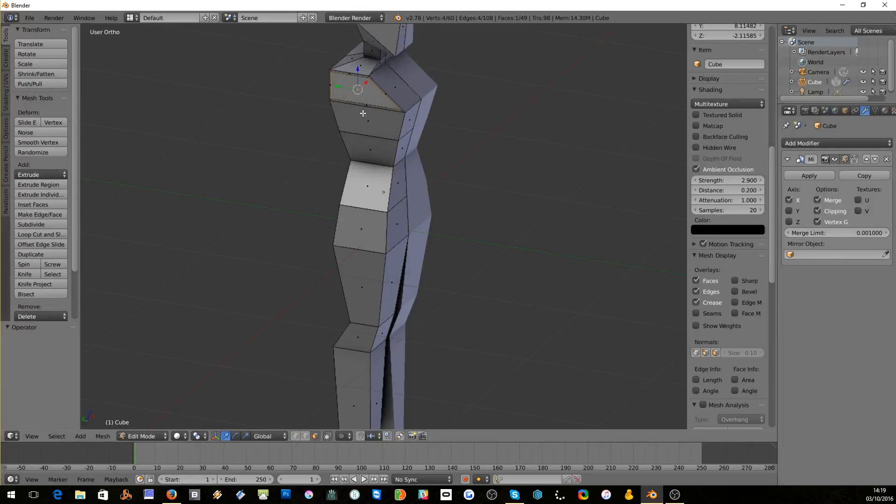
pyautogui.hotkey('ctrl', 'z')
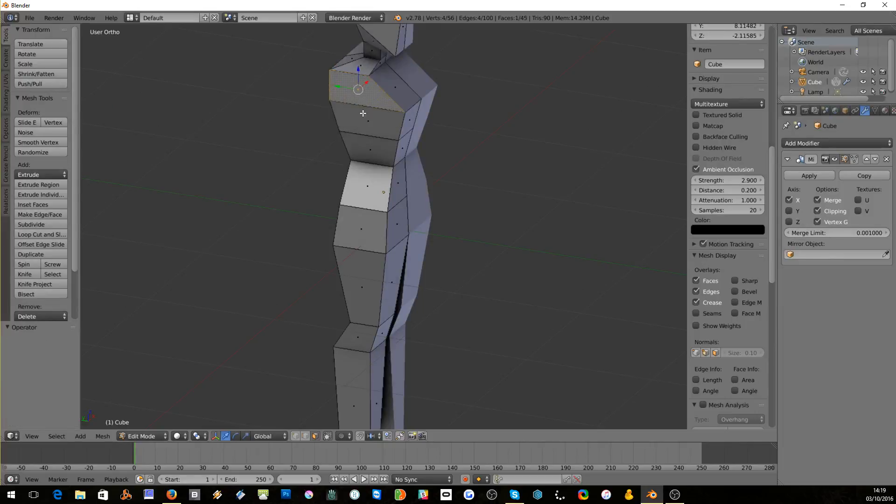
# - Cut a lengthwise edge loop down the outer side of the body, slid slightly toward the front
pyautogui.hotkey('ctrl', 'r')
pyautogui.click(389, 119)
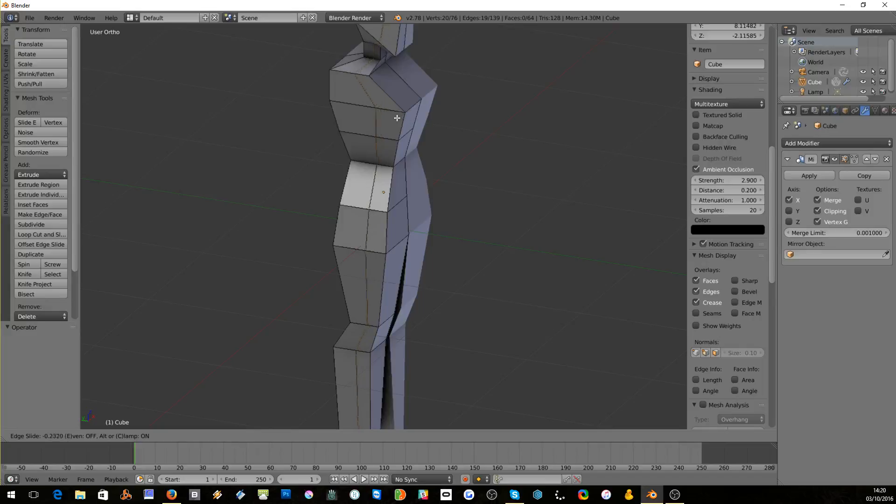
pyautogui.click(395, 118)
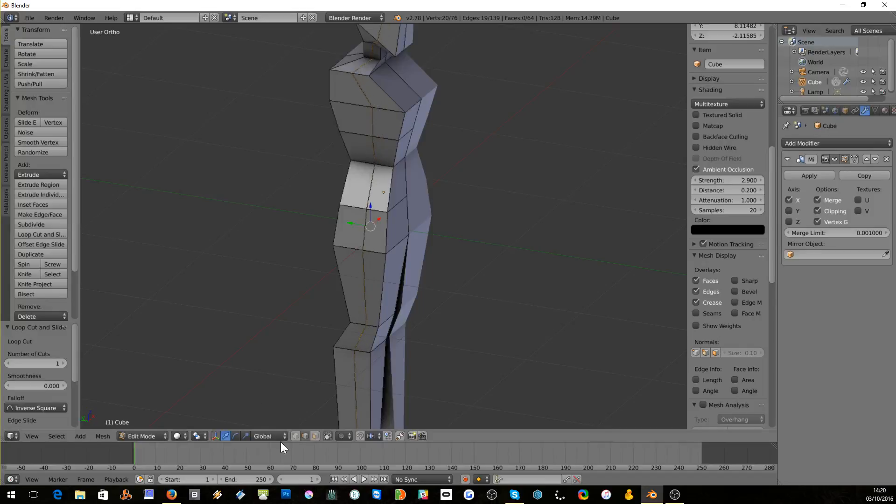
# - In vertex selection mode, move the new loop's vertex at the top of the shoulder -0.099 along Y
pyautogui.rightClick(352, 74)
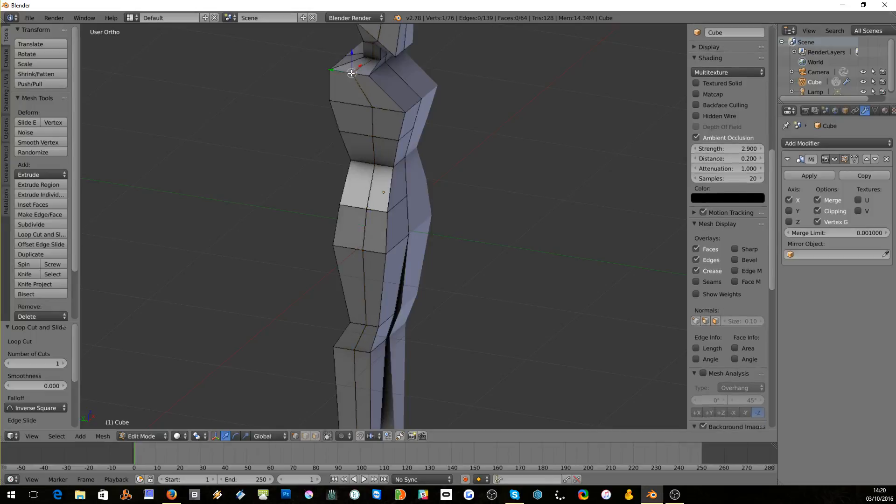
pyautogui.press('g')
pyautogui.press('y')
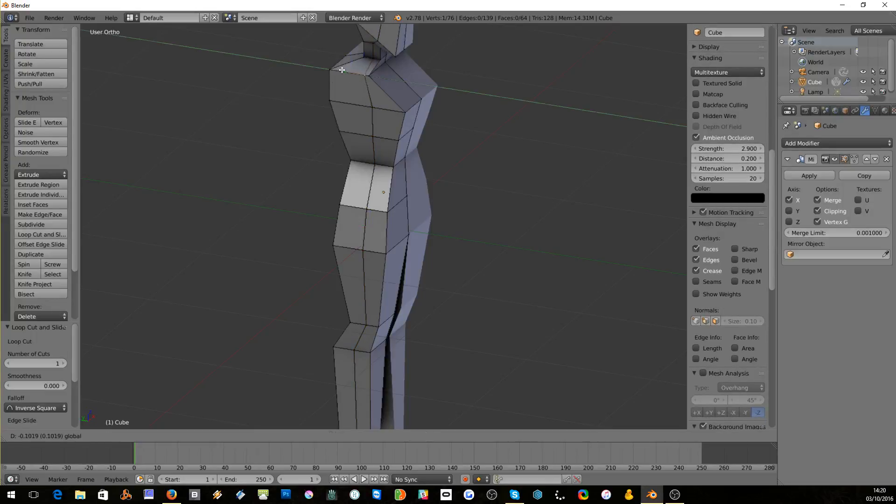
pyautogui.click(342, 70)
# - Inset the rear outer face at the shoulder by 0.0754 and move it -0.086 along X to start the arm
pyautogui.press('a')
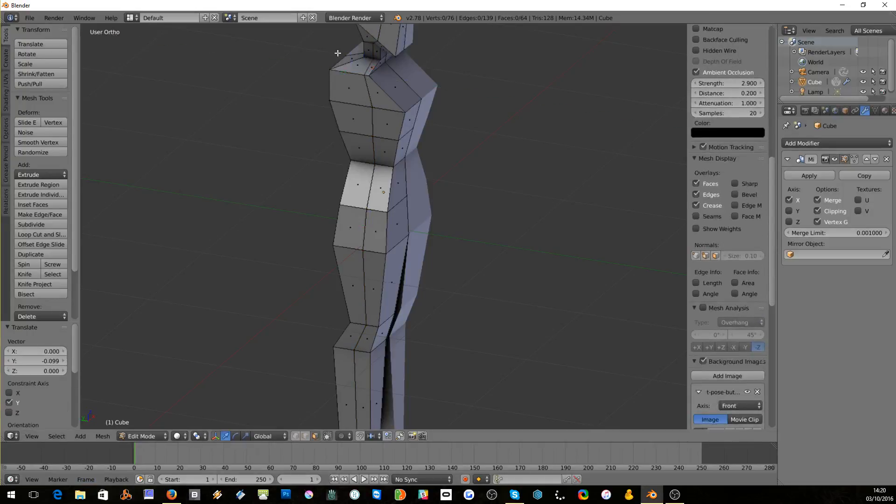
pyautogui.rightClick(349, 87)
pyautogui.press('i')
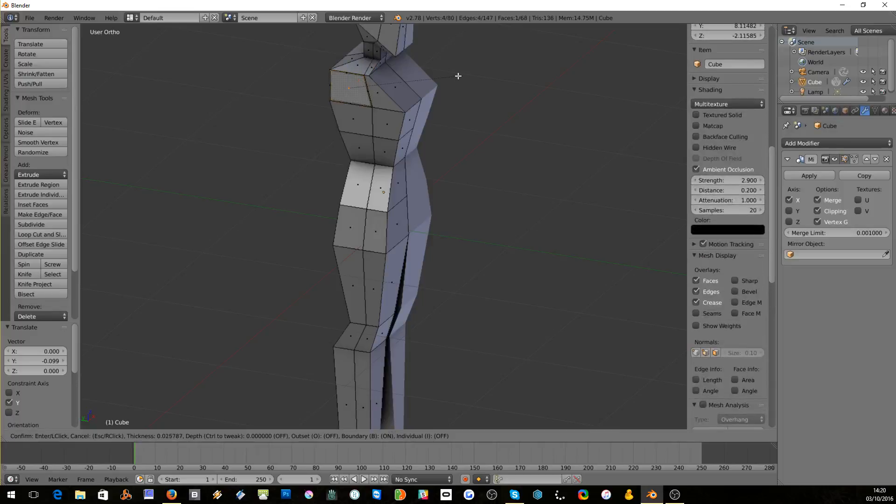
pyautogui.click(452, 76)
pyautogui.press('KP_1')
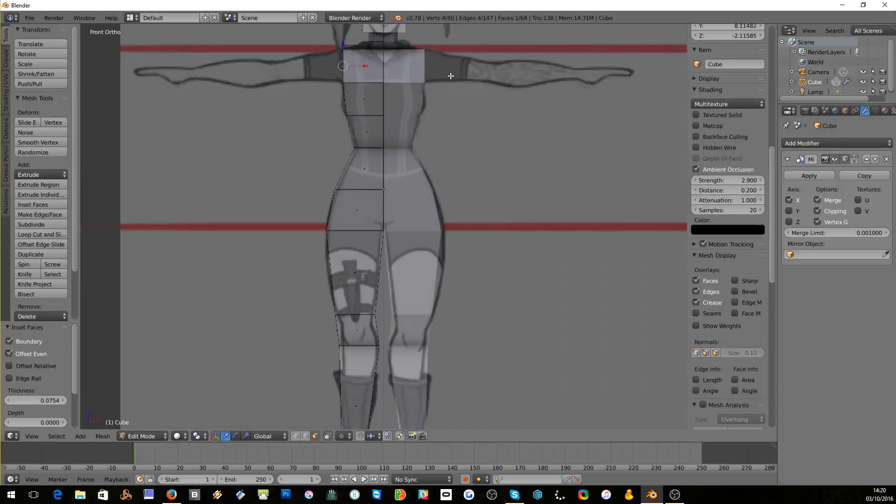
pyautogui.press('g')
pyautogui.press('x')
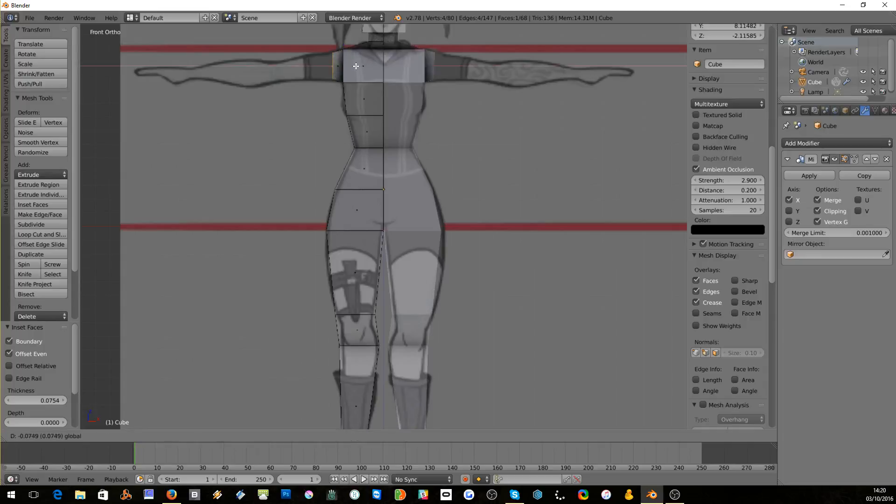
pyautogui.click(355, 66)
# - Extrude the shoulder face 0.404 outward for the upper arm and extrude it again -0.170 along X across the elbow
pyautogui.press('e')
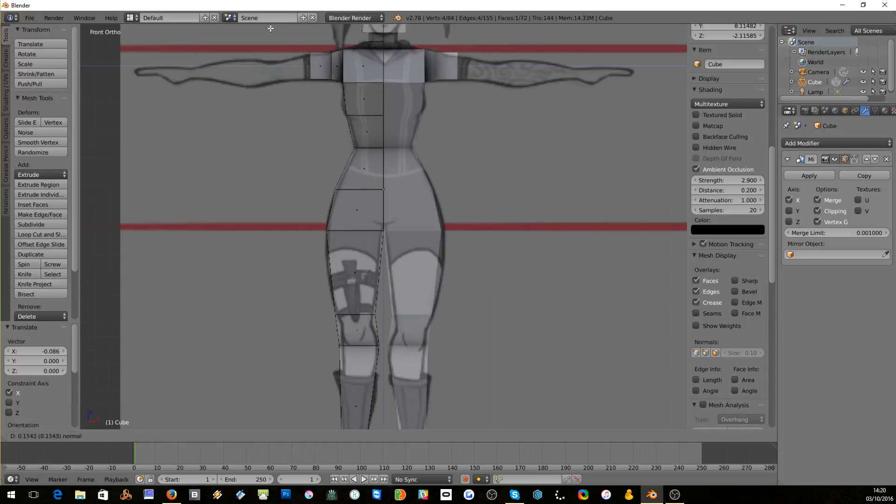
pyautogui.click(238, 40)
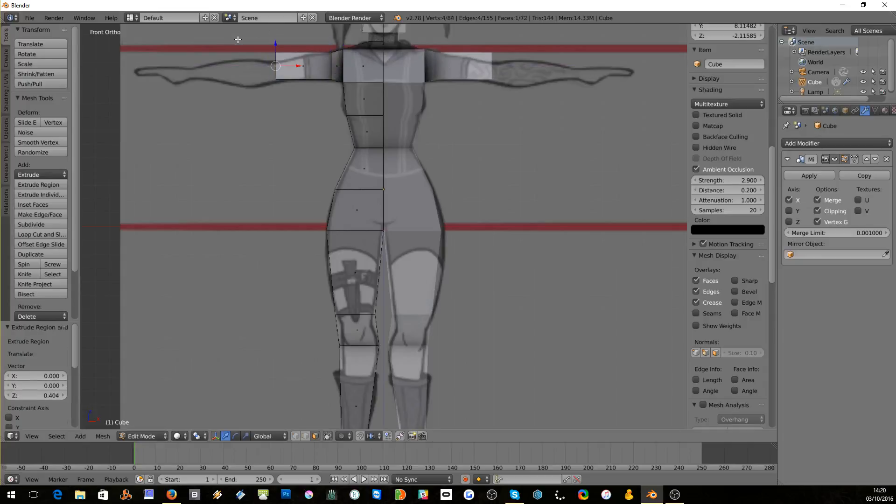
pyautogui.press('e')
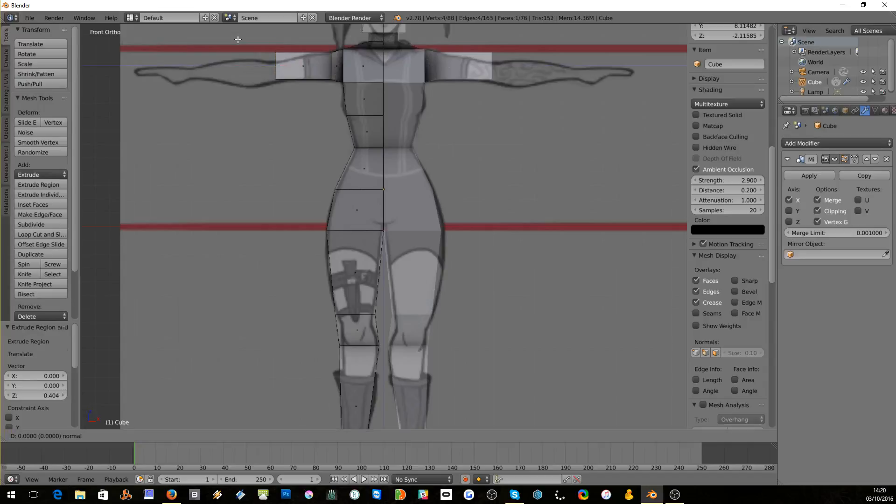
pyautogui.press('x')
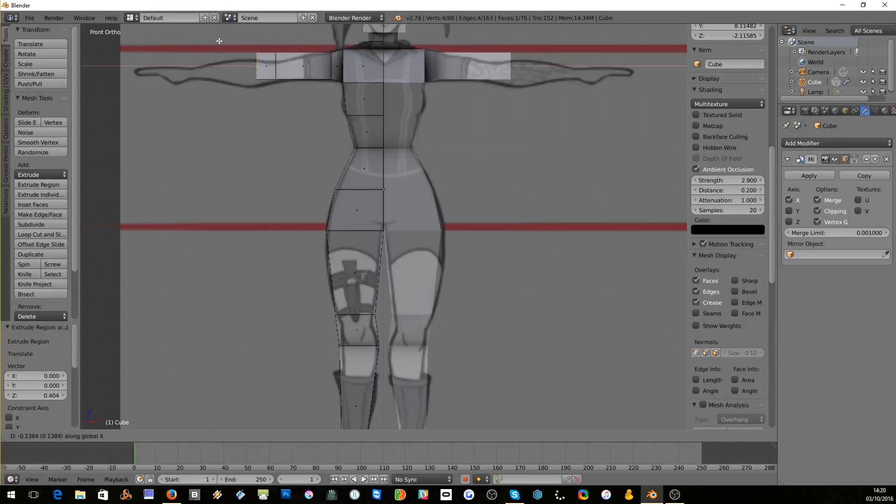
pyautogui.click(214, 41)
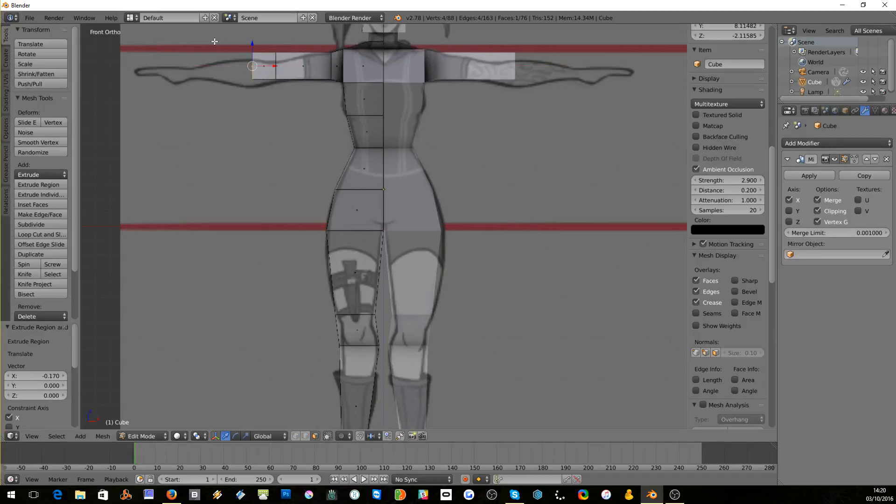
# - Extrude the arm's end face -0.429 along X to form the forearm up to the wrist
pyautogui.press('e')
pyautogui.press('x')
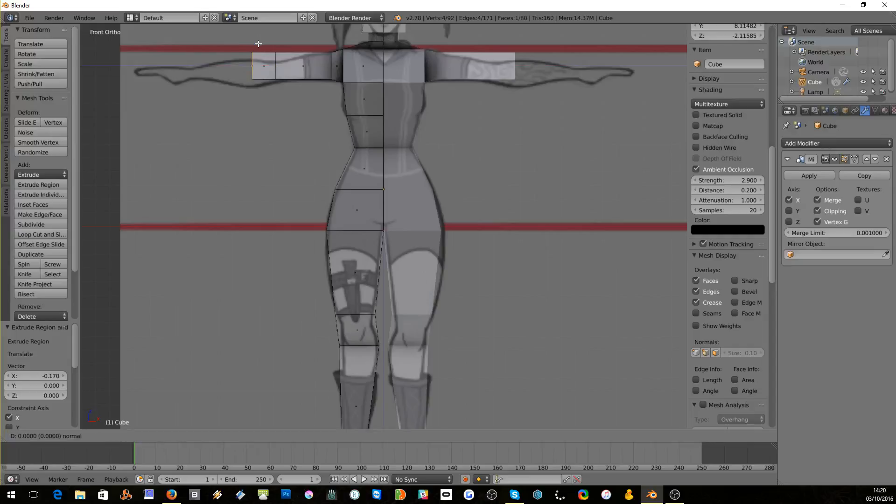
pyautogui.click(199, 51)
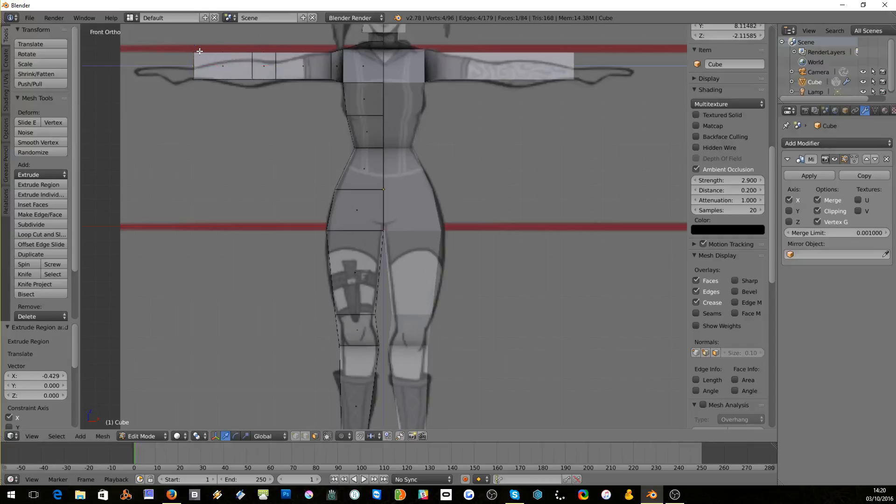
# - Extrude the arm's end face -0.066 along X for the wrist and 0.358 outward to the reference fingertips for the hand
pyautogui.press('e')
pyautogui.press('x')
pyautogui.click(191, 55)
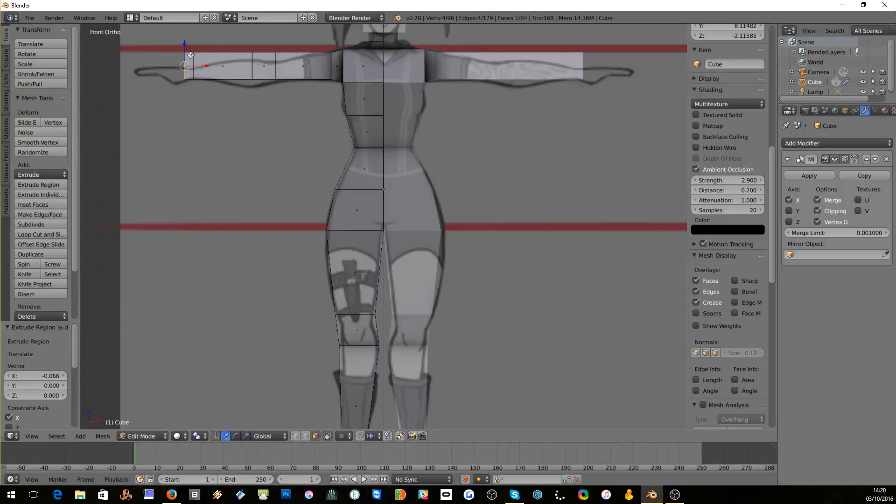
pyautogui.press('e')
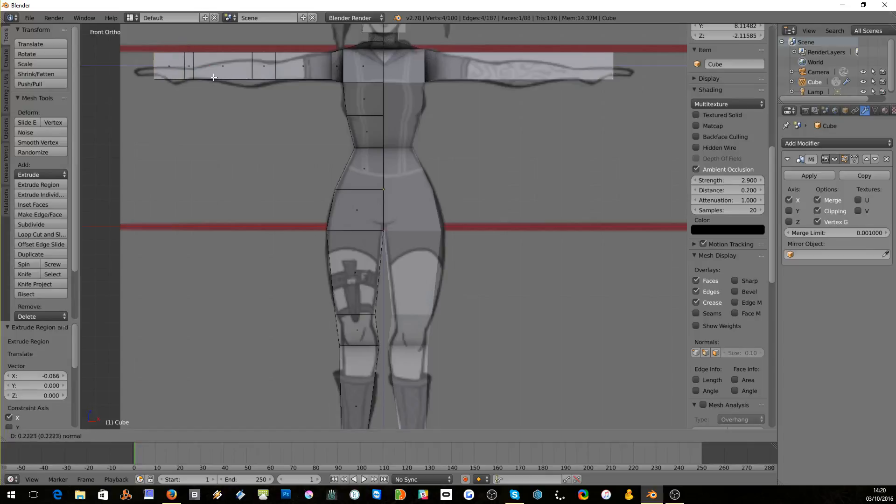
pyautogui.click(195, 78)
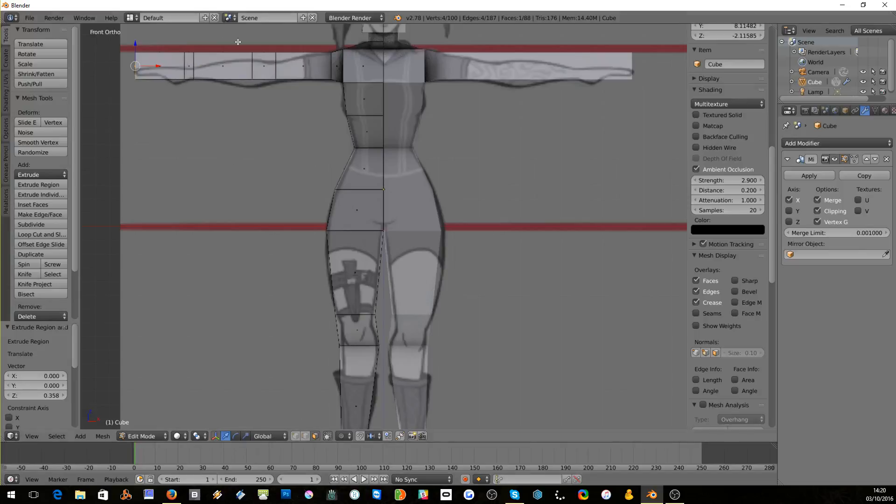
# - In edge selection mode, move the arm's top edge at the inner elbow loop -0.075 along Z to match the front reference
pyautogui.moveTo(280, 55)
pyautogui.mouseDown(button='middle')
pyautogui.moveTo(296, 53)
pyautogui.moveTo(260, 68)
pyautogui.mouseUp(button='middle')
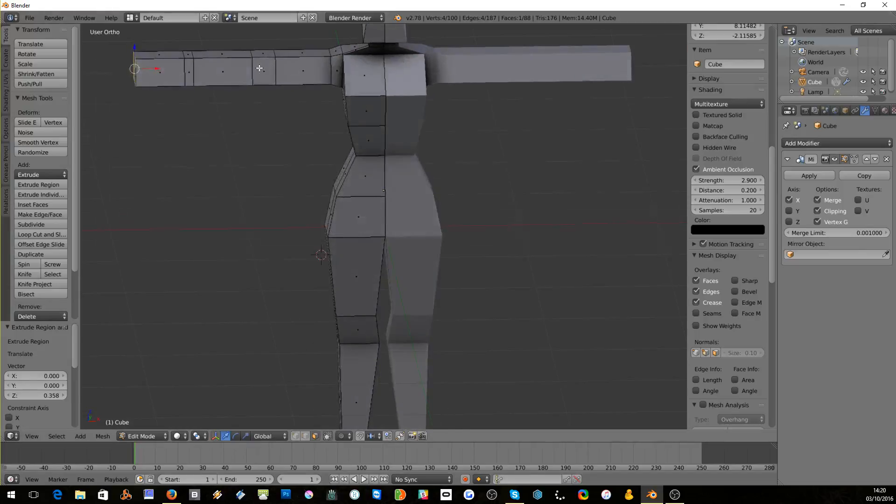
pyautogui.rightClick(277, 52)
pyautogui.click(305, 436)
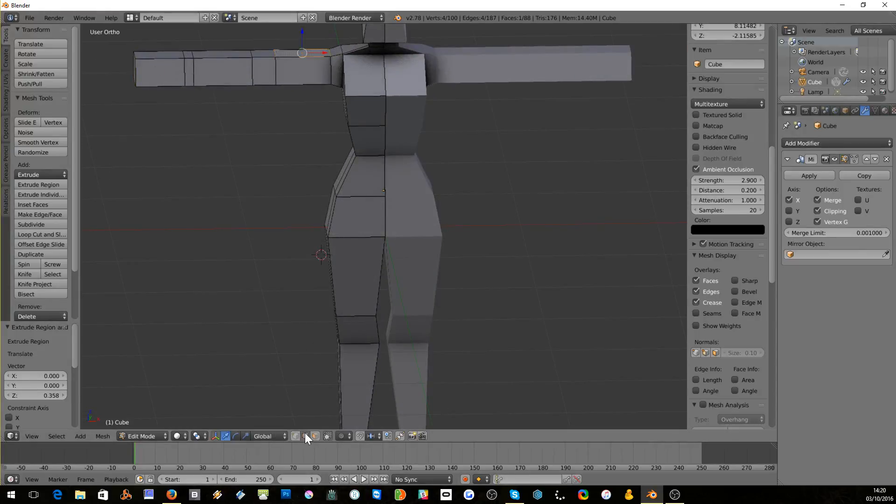
pyautogui.rightClick(274, 53)
pyautogui.press('KP_1')
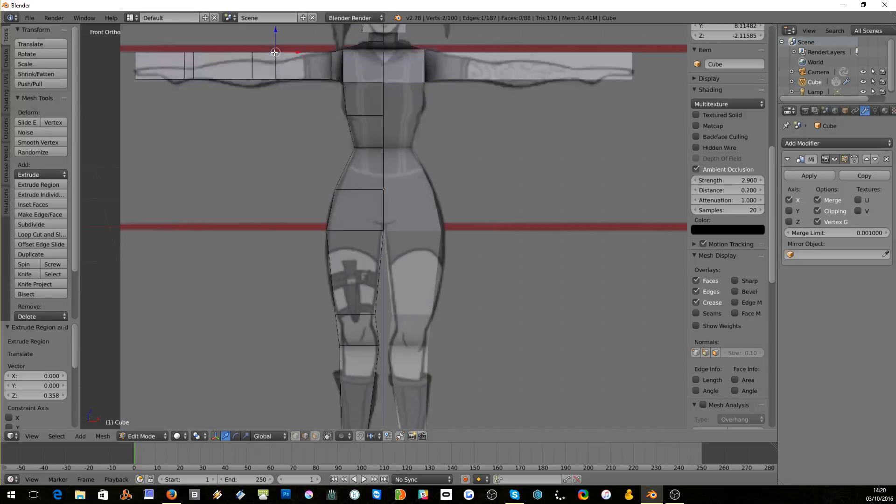
pyautogui.moveTo(277, 30); pyautogui.dragTo(275, 35)
# - Move the bottom edge of the same inner elbow loop -0.020 along Z onto the arm's reference outline
pyautogui.moveTo(260, 84); pyautogui.dragTo(269, 80, button='middle')
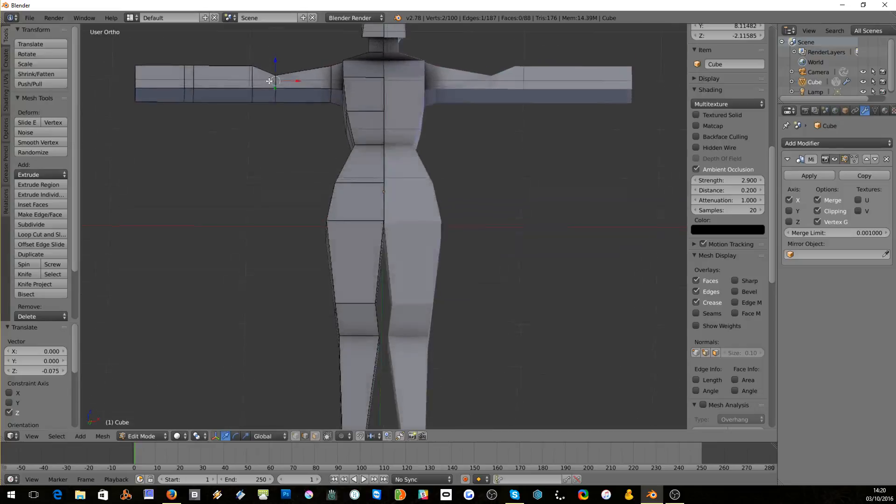
pyautogui.rightClick(275, 93)
pyautogui.press('KP_1')
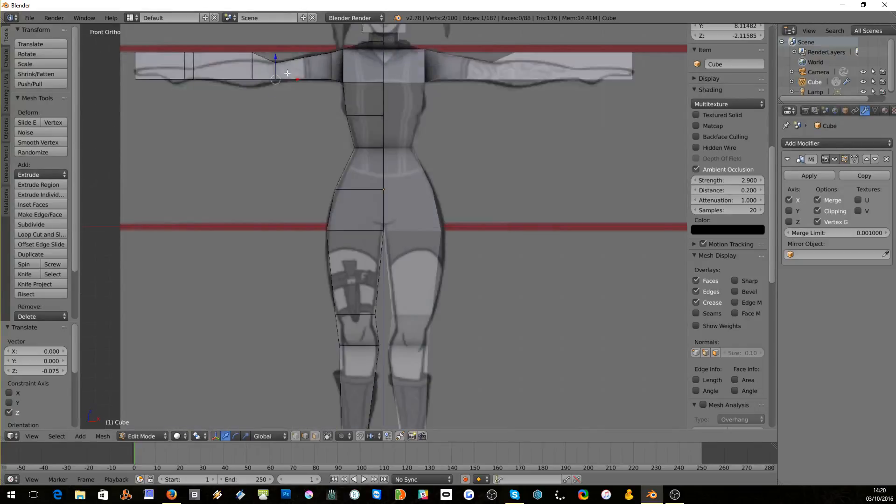
pyautogui.moveTo(277, 56); pyautogui.dragTo(276, 65)
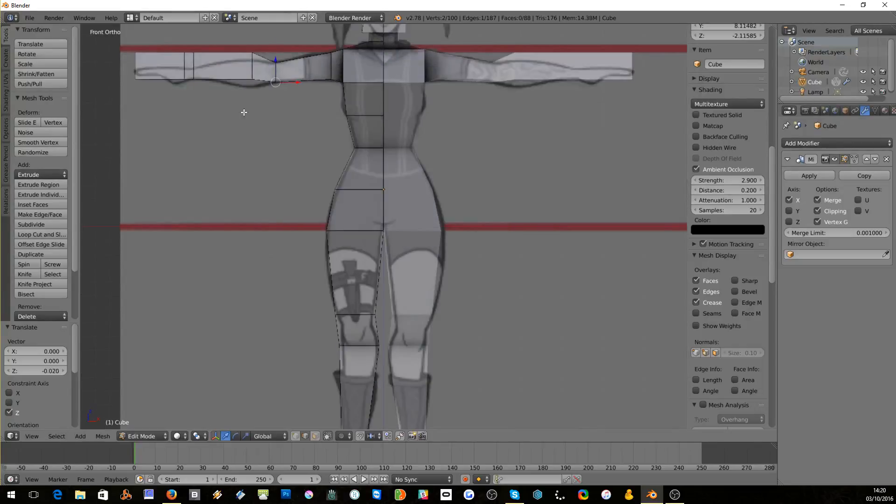
# - Move the bottom edge of the outer elbow loop -0.066 along Z to match the forearm outline in the front reference
pyautogui.moveTo(275, 66); pyautogui.dragTo(252, 92, button='middle')
pyautogui.press('KP_1')
pyautogui.press('g')
pyautogui.press('z')
pyautogui.click(251, 62)
# - Move the top edge of the outer elbow loop -0.052 along Z onto the forearm's reference outline
pyautogui.press('KP_8')
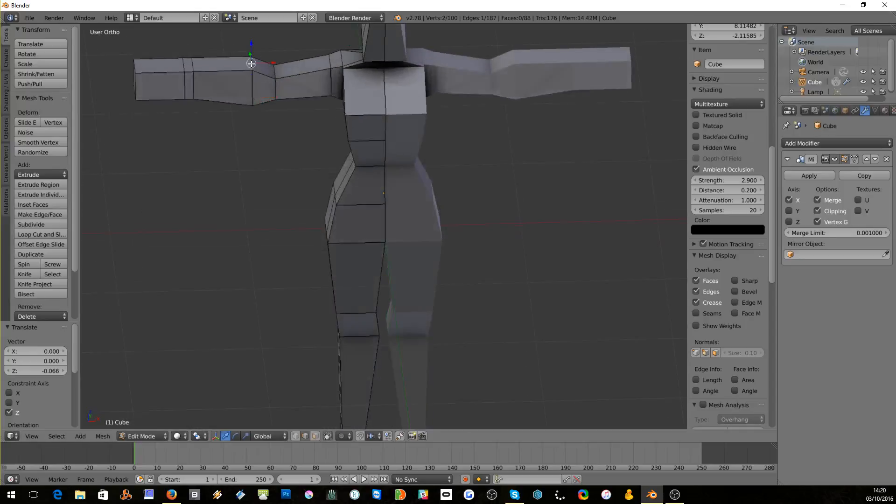
pyautogui.press('KP_1')
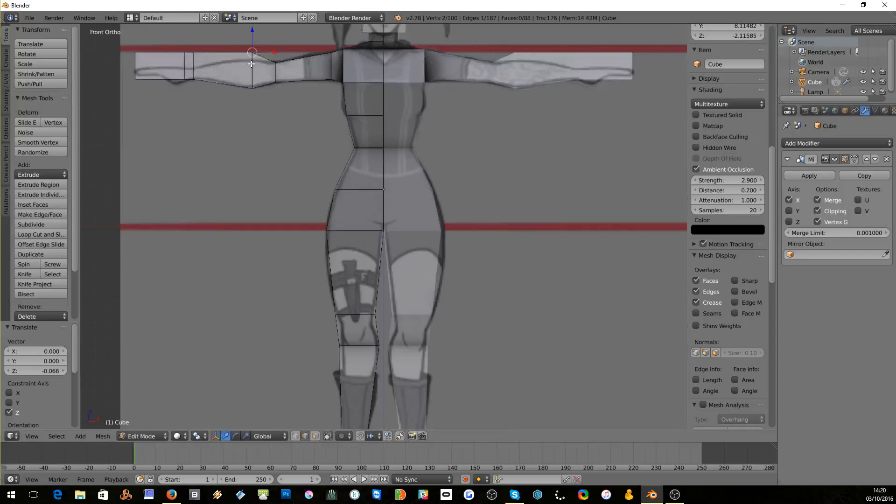
pyautogui.press('g')
pyautogui.press('z')
pyautogui.click(253, 34)
# - Select both top edges at the wrist and move them -0.104 along Z to fit the front reference
pyautogui.press('KP_8')
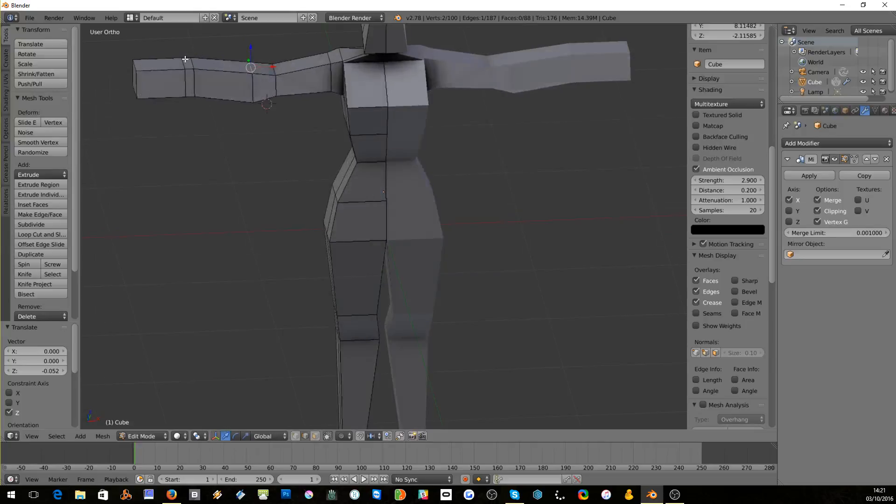
pyautogui.keyDown('shift'); pyautogui.rightClick(185, 59); pyautogui.keyUp('shift')
pyautogui.press('KP_1')
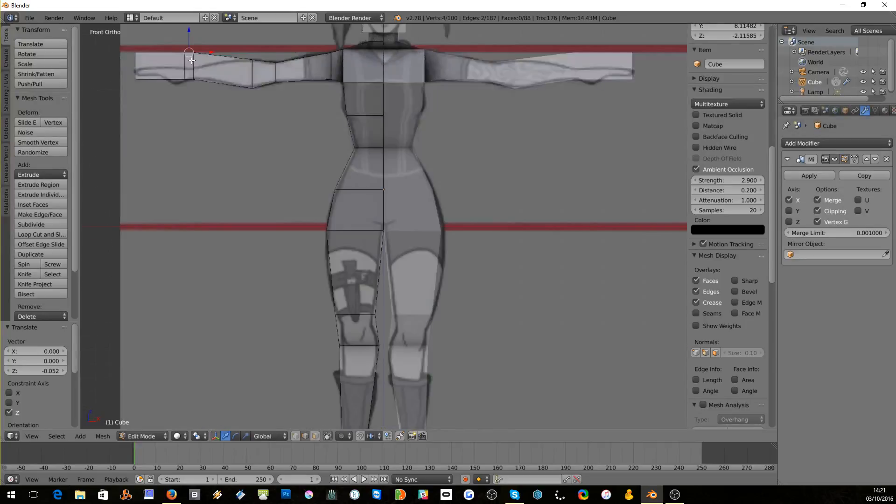
pyautogui.press('g')
pyautogui.press('z')
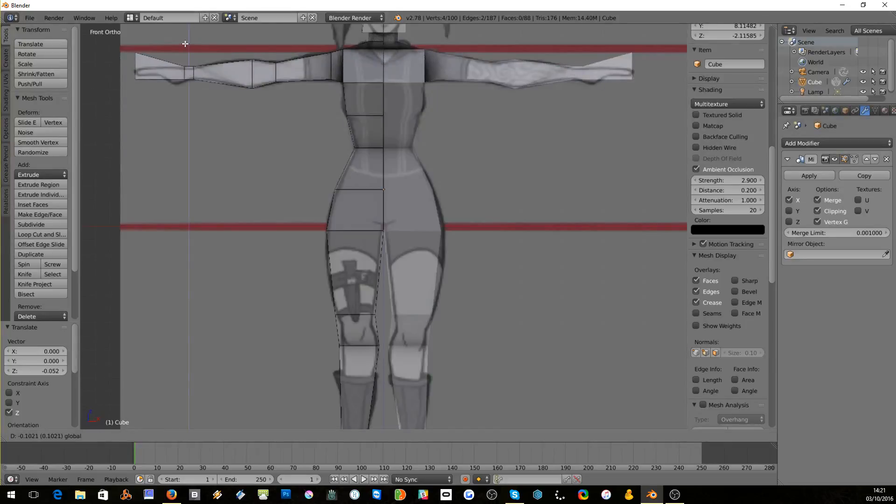
pyautogui.click(185, 44)
# - Move the top edge at the fingertips -0.109 along Z to flatten the hand to the reference
pyautogui.scroll(-2, 75, 62)
pyautogui.press('KP_8')
pyautogui.rightClick(136, 51)
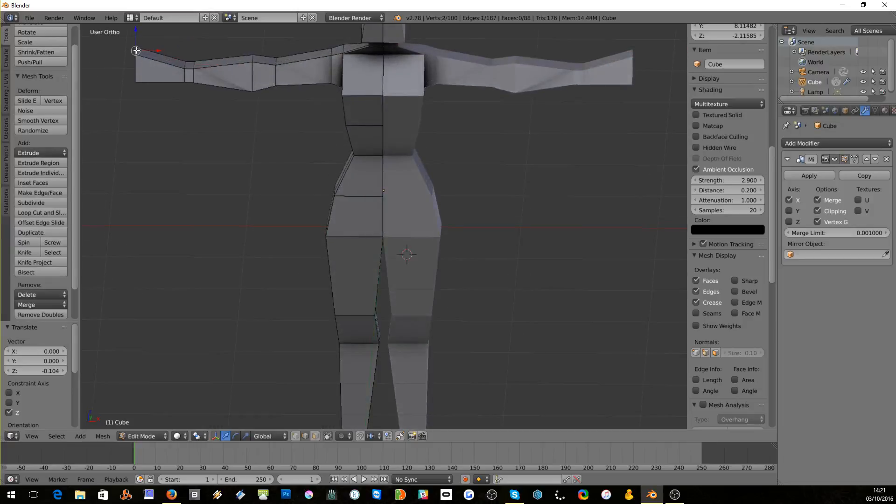
pyautogui.press('KP_1')
pyautogui.moveTo(134, 28); pyautogui.dragTo(135, 43)
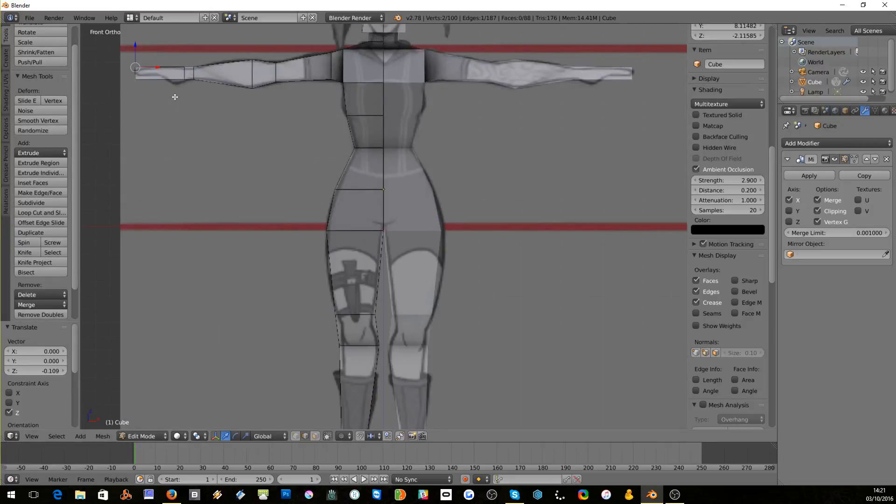
# - Add one loop cut across the hand and slide it toward the wrist
pyautogui.hotkey('ctrl', 'r')
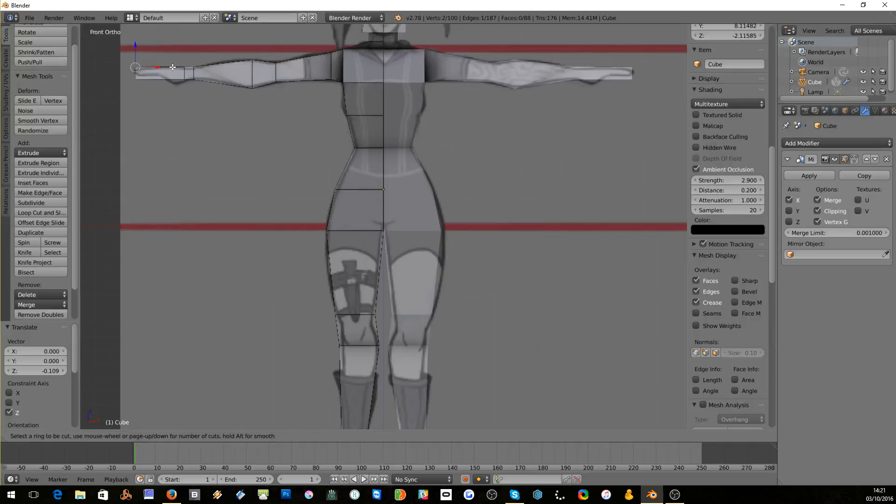
pyautogui.click(177, 68)
pyautogui.click(184, 68)
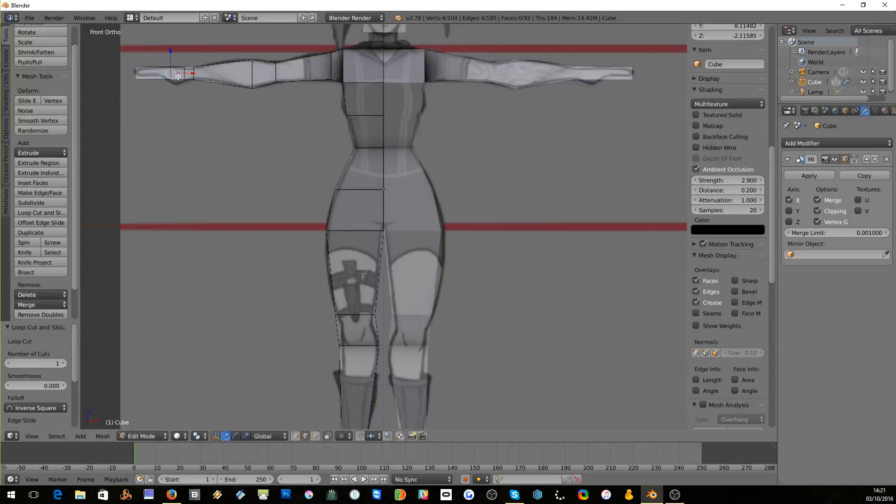
# - In face selection mode, rotate the buttock face -16.848° about X and move it 0.052 in Y and 0.066 in Z
pyautogui.moveTo(184, 68); pyautogui.dragTo(196, 116, button='middle')
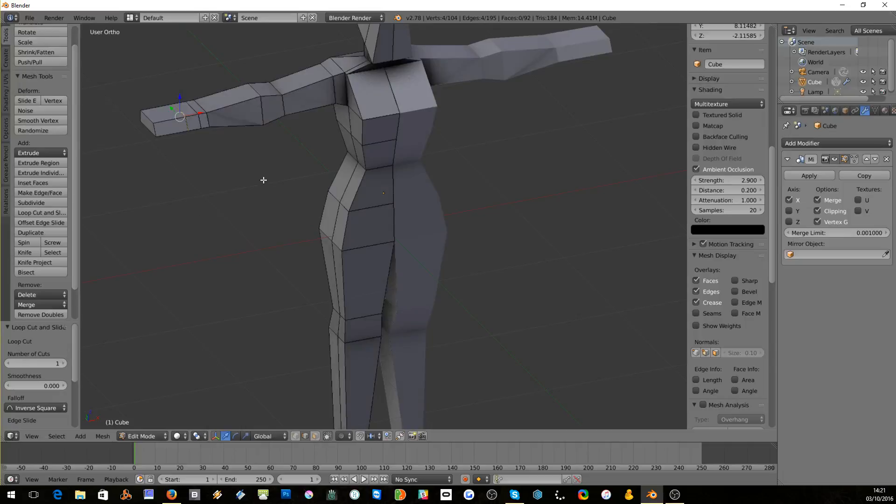
pyautogui.press('KP_3')
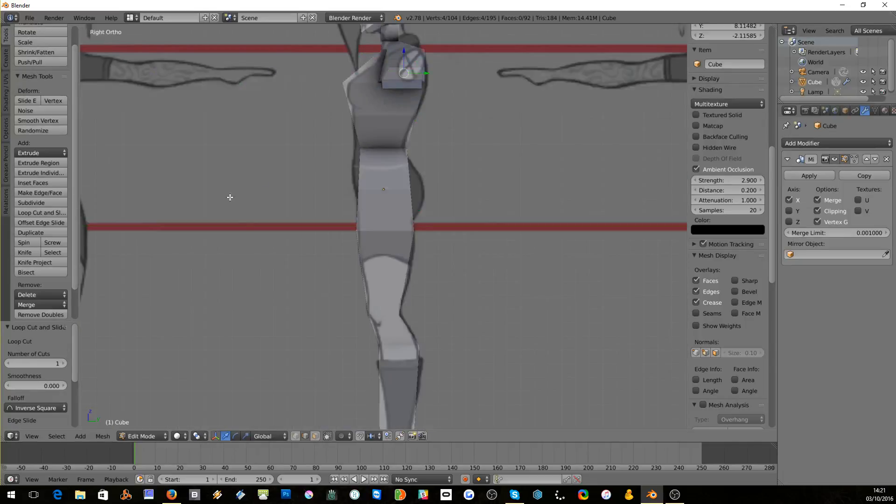
pyautogui.moveTo(230, 196); pyautogui.dragTo(415, 228, button='middle')
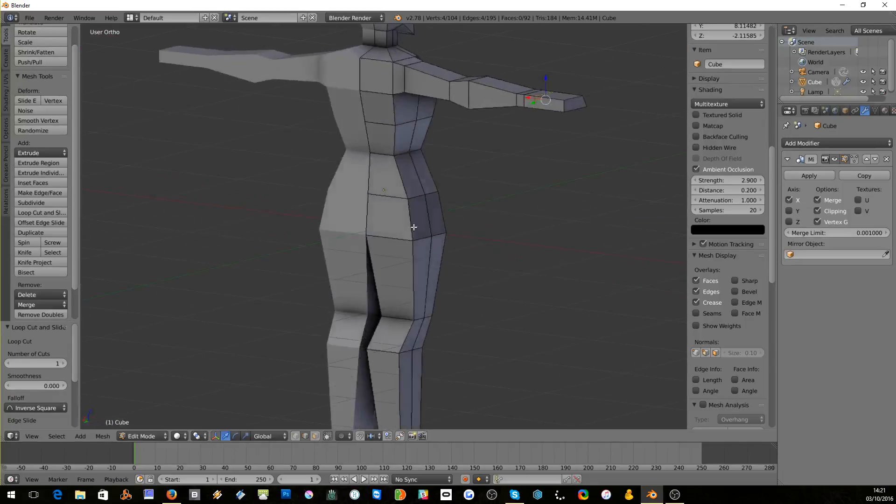
pyautogui.click(315, 436)
pyautogui.rightClick(382, 217)
pyautogui.press('KP_3')
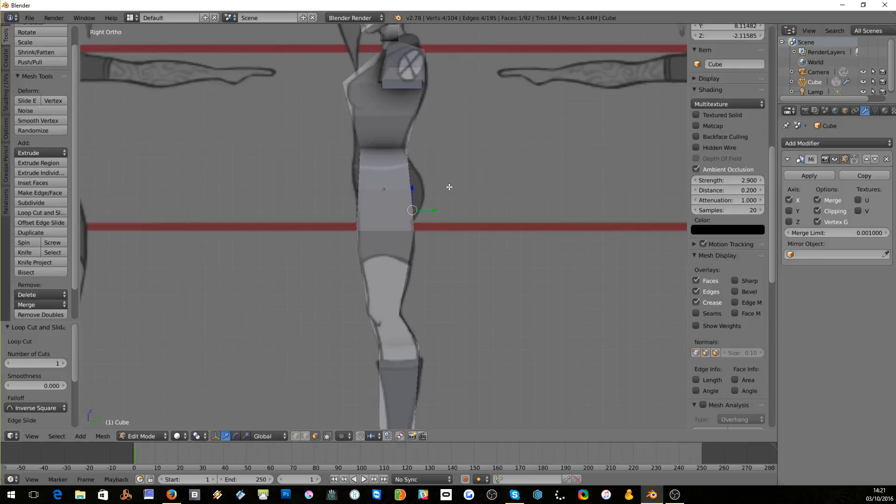
pyautogui.press('r')
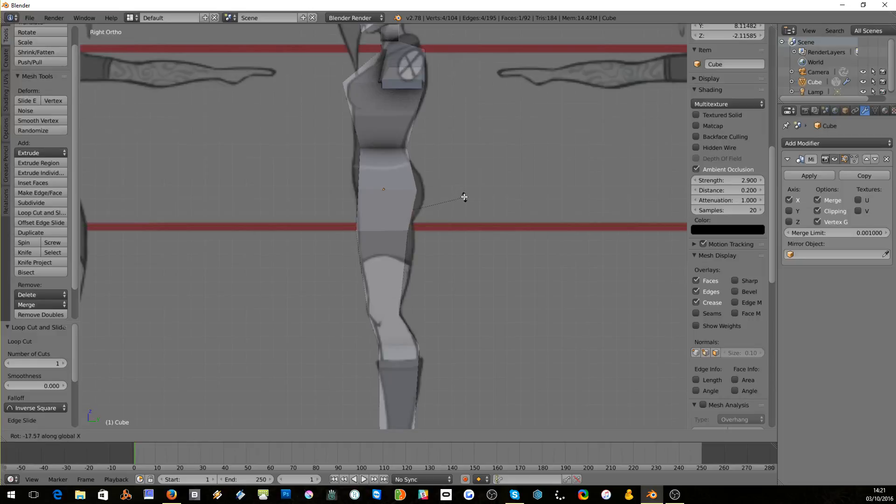
pyautogui.click(465, 197)
pyautogui.press('g')
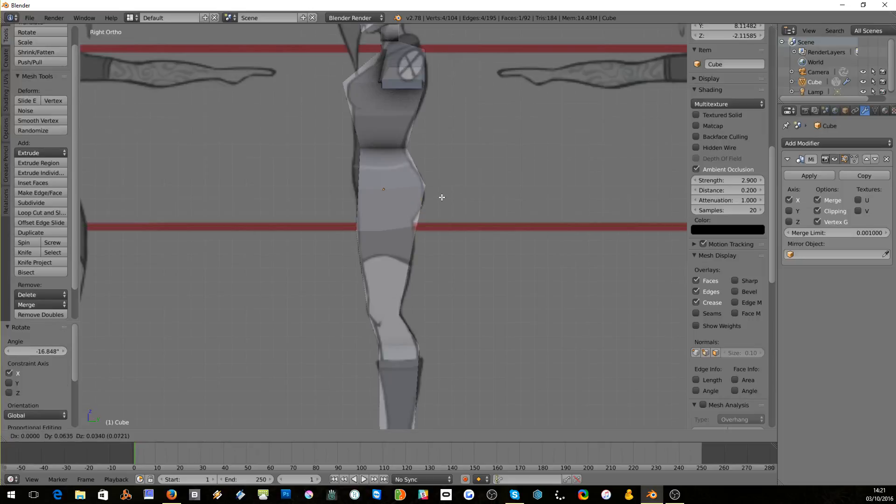
pyautogui.click(441, 192)
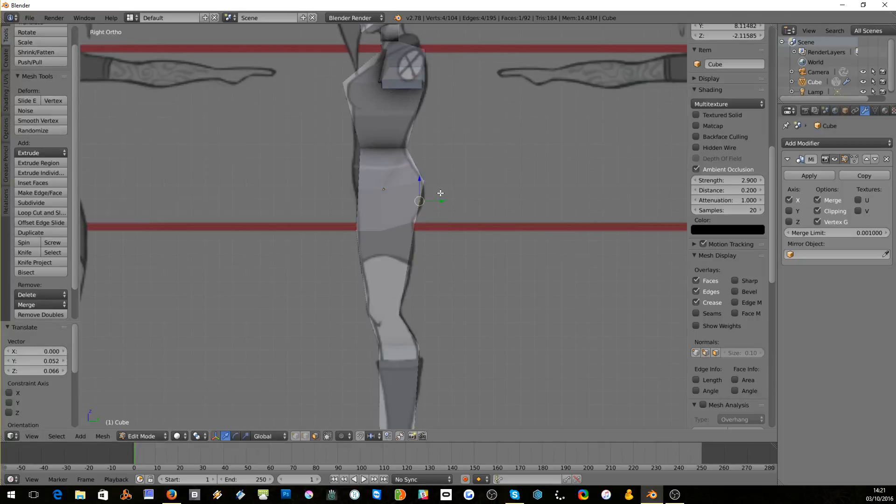
# - Move the edge between the buttock and the back of the thigh 0.034 along Y
pyautogui.moveTo(438, 195); pyautogui.dragTo(324, 200, button='middle')
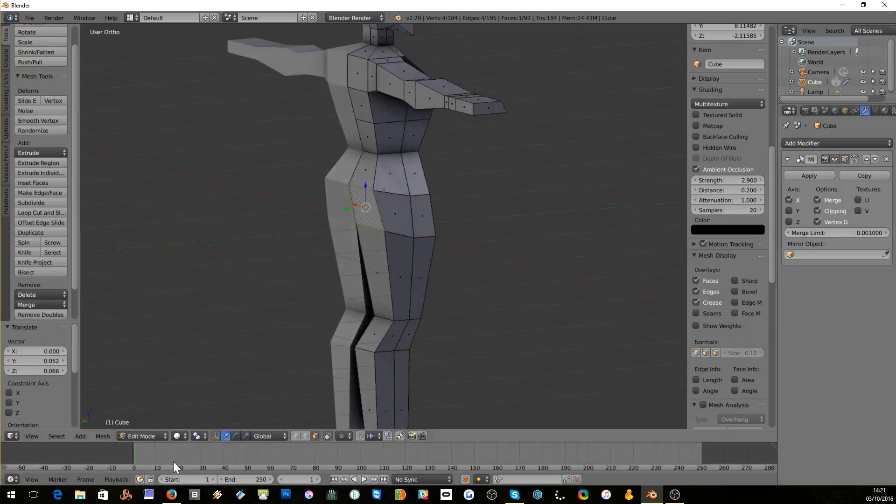
pyautogui.rightClick(365, 232)
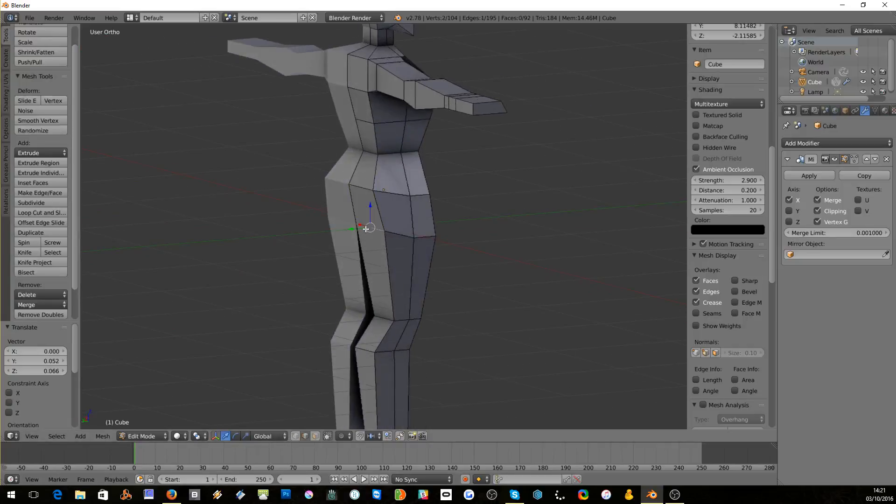
pyautogui.press('g')
pyautogui.press('y')
pyautogui.click(346, 231)
pyautogui.press('KP_1')
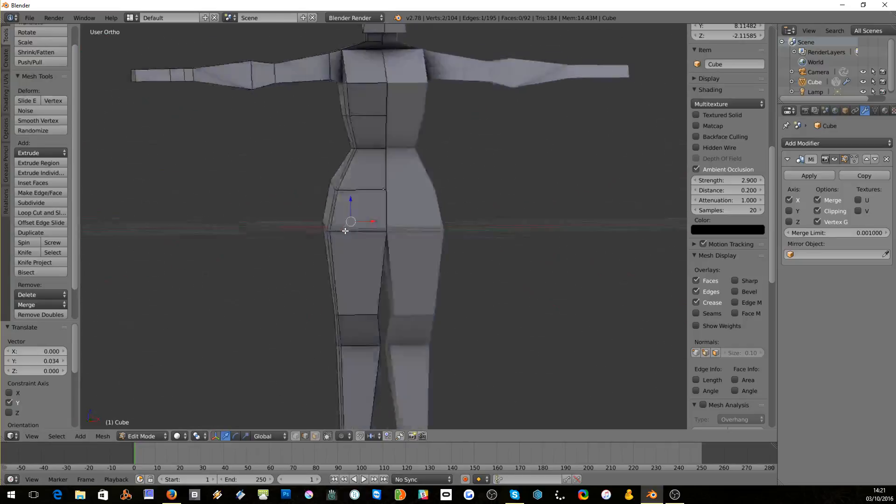
# - Add one loop cut around the thigh and slide it up close beneath the hip loop
pyautogui.press('KP_3')
pyautogui.moveTo(346, 230); pyautogui.dragTo(314, 232, button='middle')
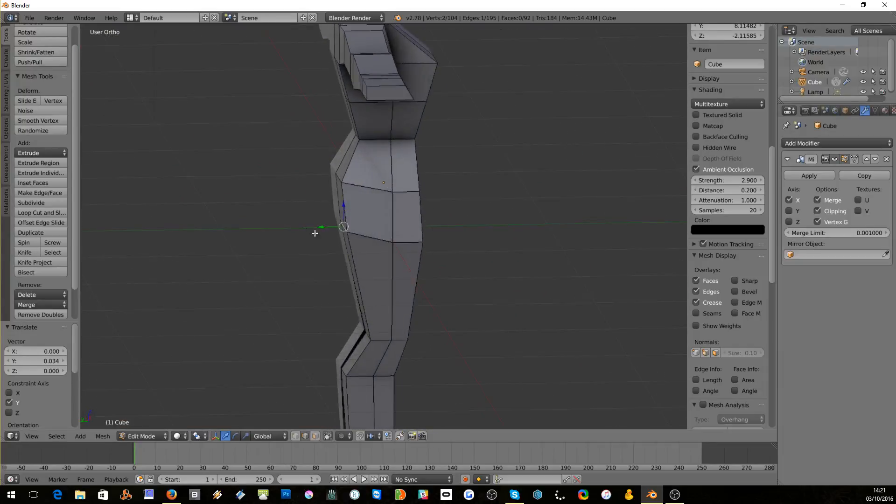
pyautogui.hotkey('ctrl', 'r')
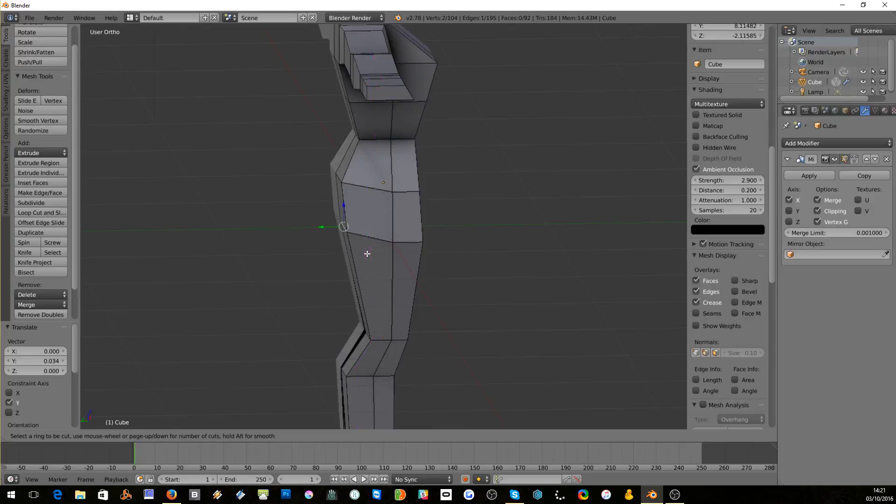
pyautogui.click(355, 255)
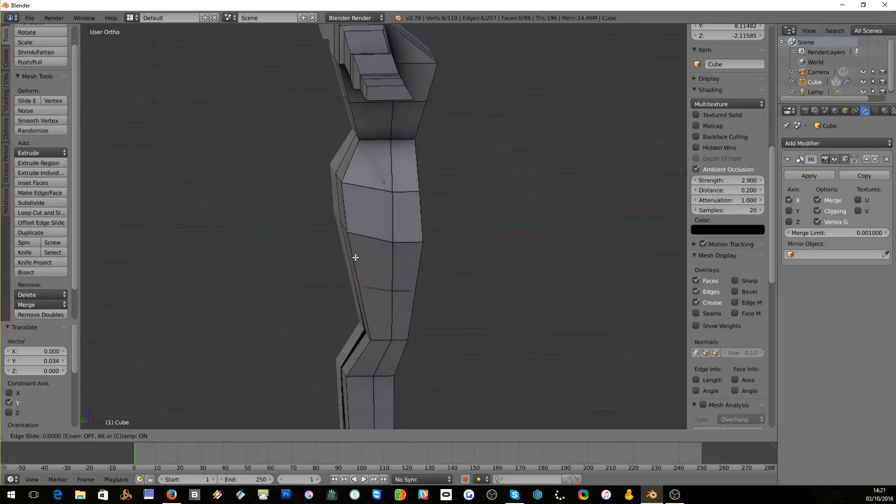
pyautogui.click(355, 222)
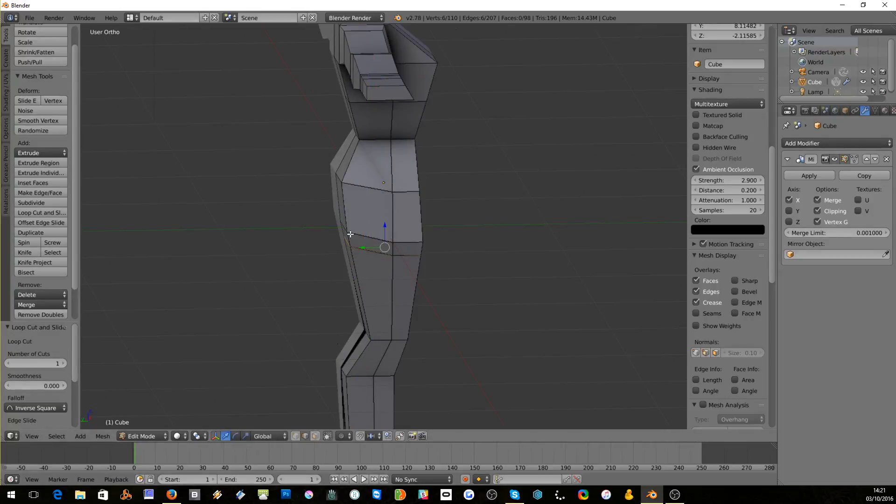
# - Raise the back edge of the new thigh loop 0.064 along Z and the buttock's lower edge 0.061
pyautogui.rightClick(347, 241)
pyautogui.press('KP_3')
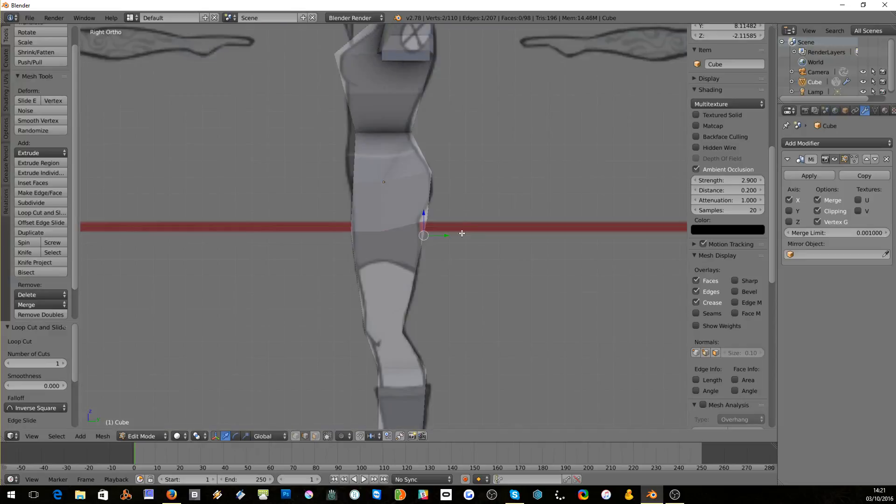
pyautogui.moveTo(444, 236); pyautogui.dragTo(424, 204)
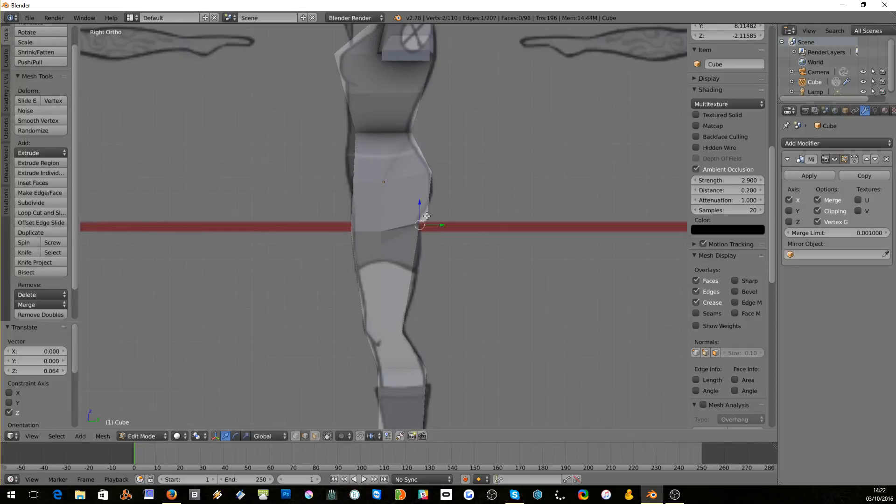
pyautogui.moveTo(391, 210); pyautogui.dragTo(426, 215, button='middle')
pyautogui.rightClick(443, 217)
pyautogui.moveTo(438, 199); pyautogui.dragTo(431, 191)
# - Add one loop cut around the lower leg between the knee and the ankle, slid toward the ankle
pyautogui.press('KP_3')
pyautogui.scroll(-6, 433, 275)
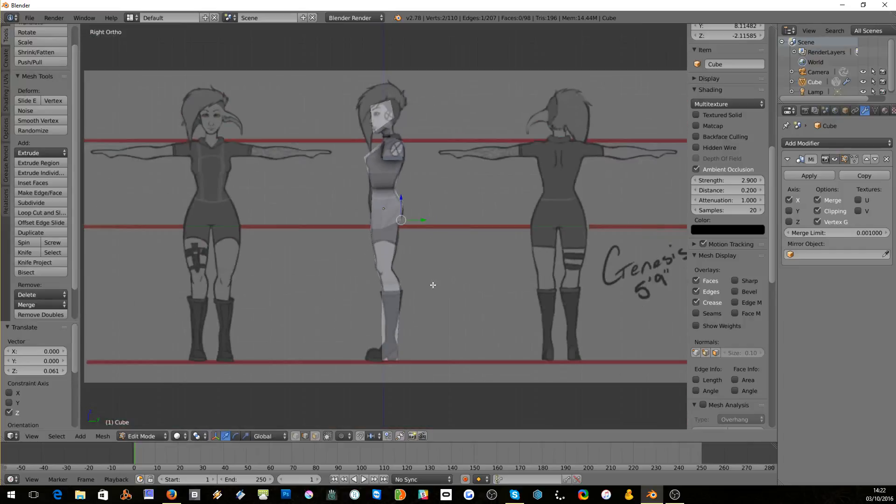
pyautogui.keyDown('shift'); pyautogui.scroll(-3, 433, 284); pyautogui.keyUp('shift')
pyautogui.scroll(2, 404, 262)
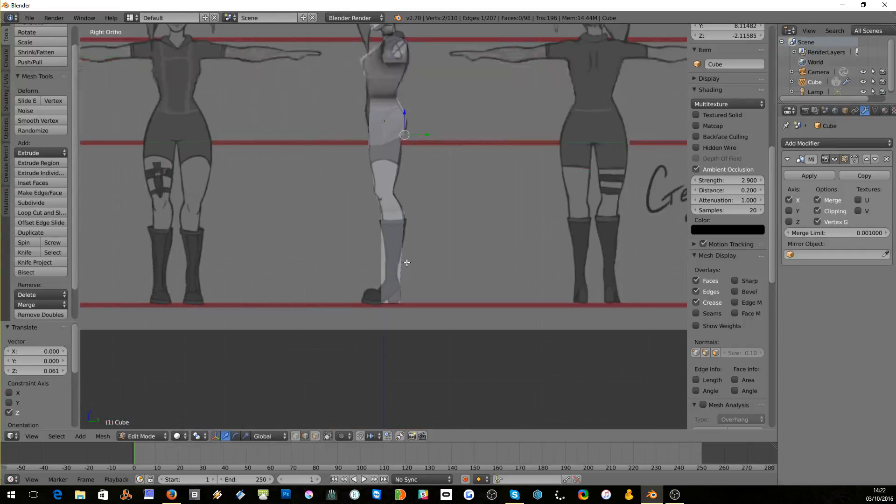
pyautogui.hotkey('ctrl', 'r')
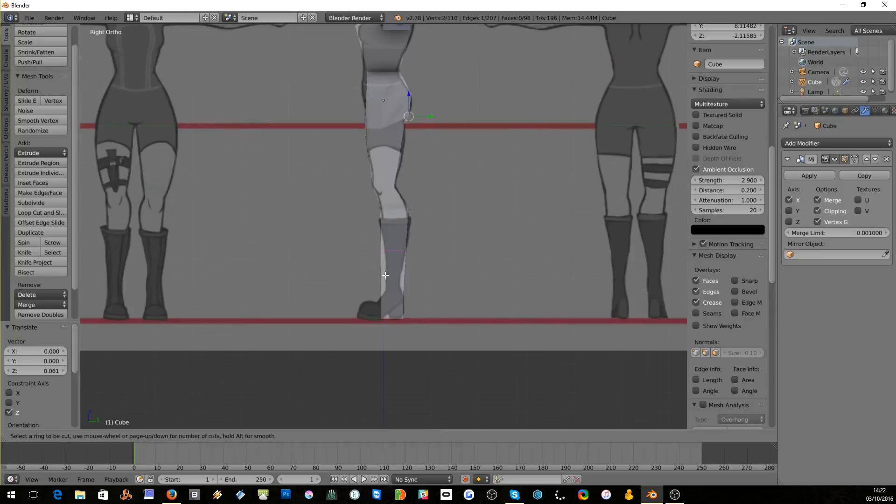
pyautogui.click(384, 275)
pyautogui.click(394, 297)
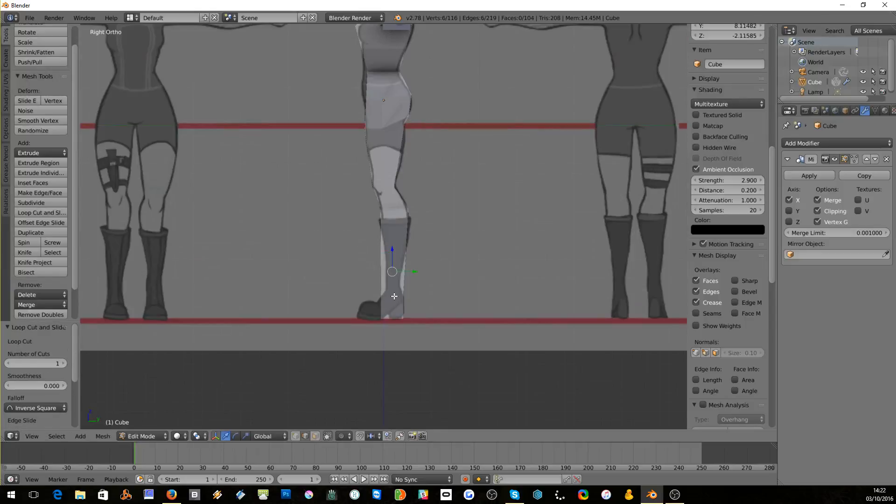
# - Turn off the Mirror modifier's viewport display and scale the new lower-leg loop to 0.571 along Y
pyautogui.moveTo(397, 294); pyautogui.dragTo(494, 301, button='middle')
pyautogui.press('KP_3')
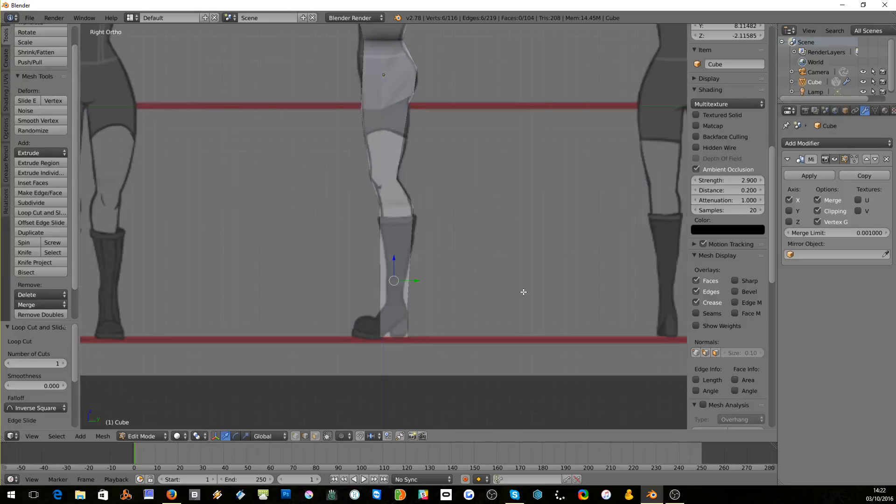
pyautogui.click(834, 158)
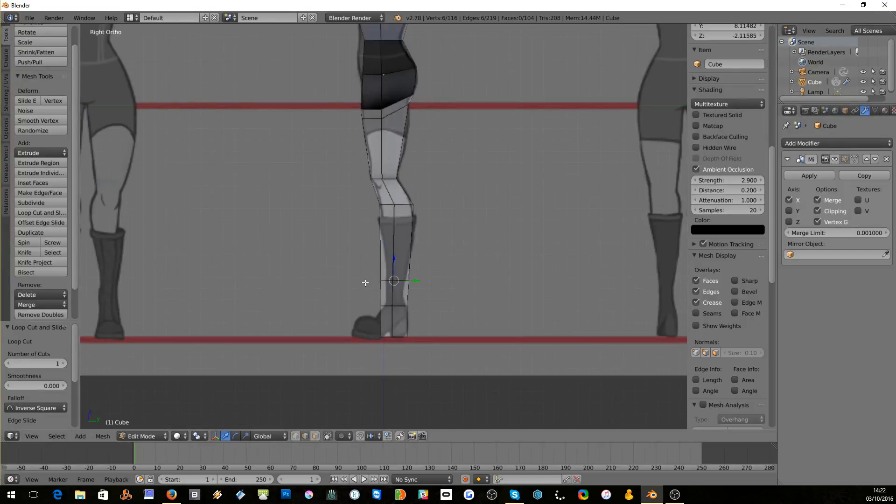
pyautogui.moveTo(366, 283); pyautogui.dragTo(376, 268, button='middle')
pyautogui.press('KP_1')
pyautogui.press('KP_3')
pyautogui.press('s')
pyautogui.press('y')
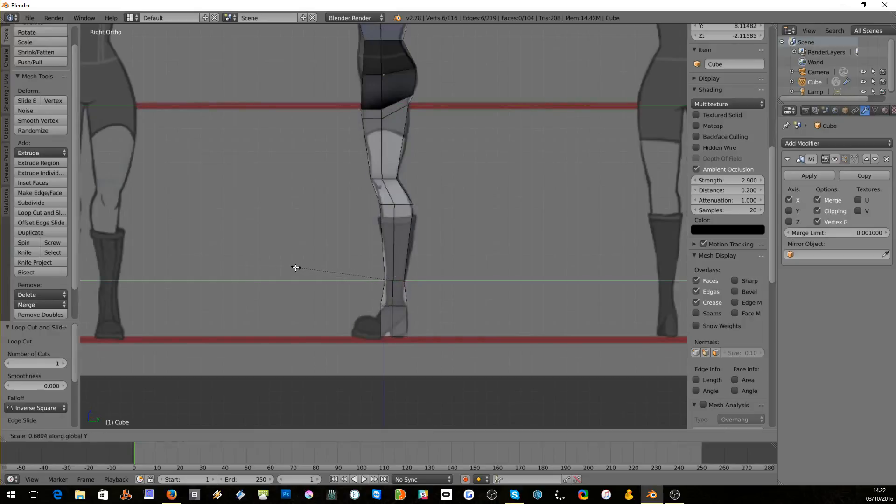
pyautogui.click(312, 266)
# - Move the narrowed lower-leg loop -0.161 along Z down to the ankle in the side reference
pyautogui.press('g')
pyautogui.press('z')
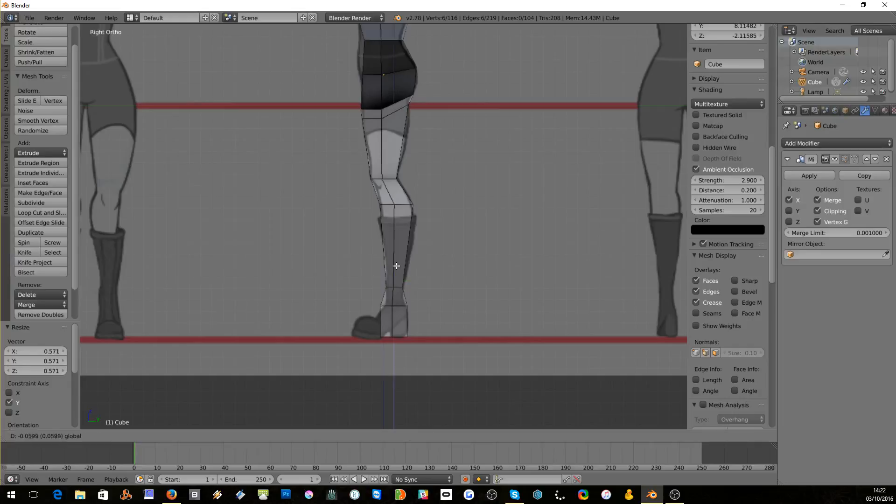
pyautogui.click(396, 274)
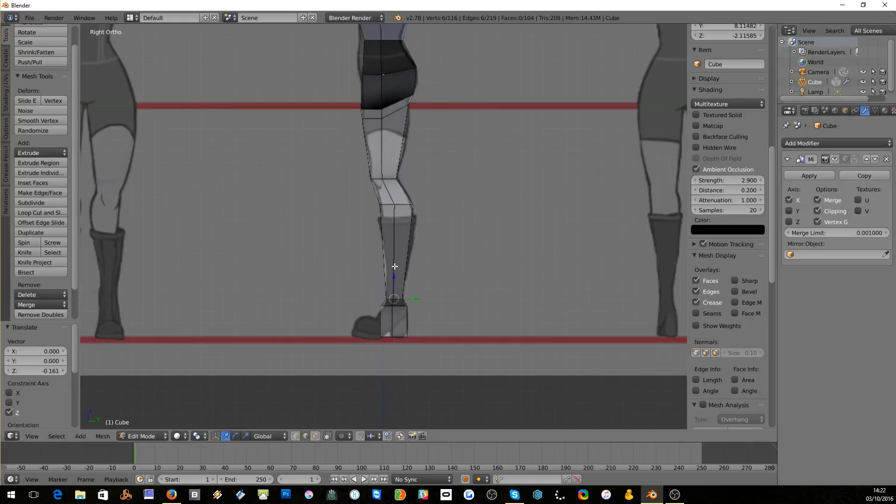
# - Add another loop cut around the boot shaft, partway between the knee and the ankle loop
pyautogui.hotkey('ctrl', 'r')
pyautogui.click(395, 260)
pyautogui.click(395, 266)
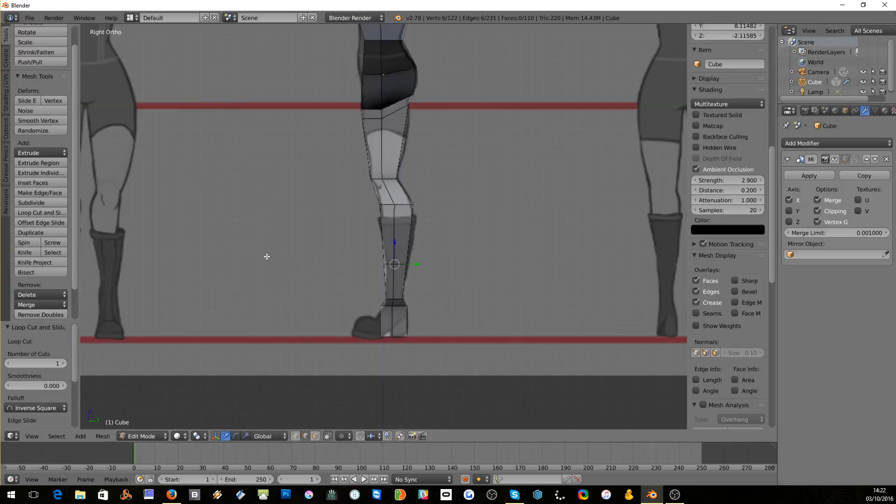
# - Scale the new boot-shaft loop to 0.838 along Y to match the side reference
pyautogui.press('s')
pyautogui.press('y')
pyautogui.click(287, 255)
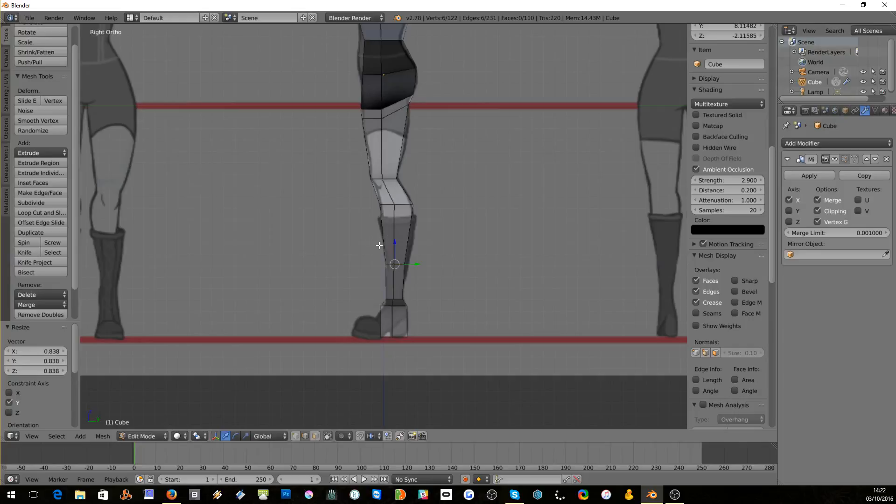
# - Extrude the front face of the foot block -0.107 along Y toward the toes
pyautogui.moveTo(381, 245); pyautogui.dragTo(419, 280, button='middle')
pyautogui.click(314, 437)
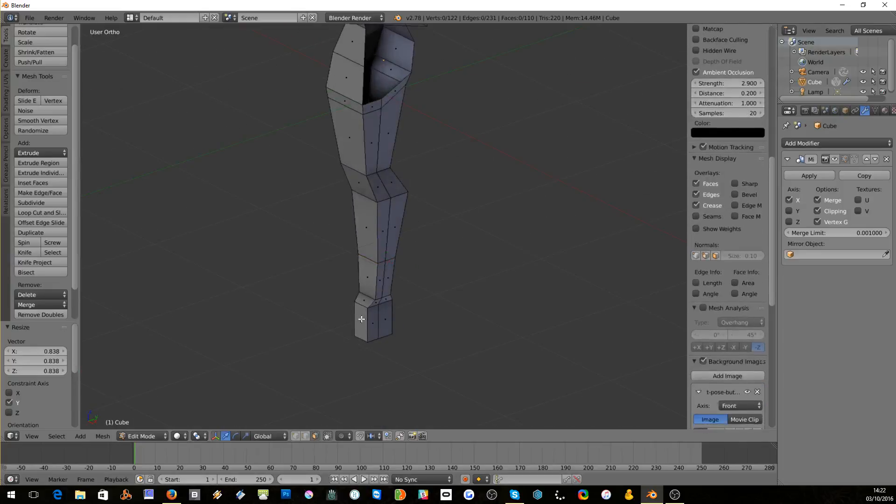
pyautogui.rightClick(364, 319)
pyautogui.press('KP_1')
pyautogui.press('KP_3')
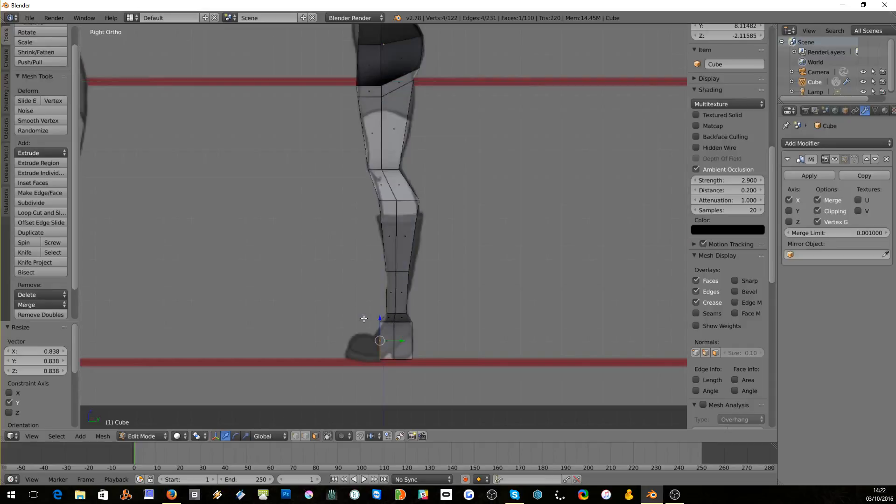
pyautogui.press('e')
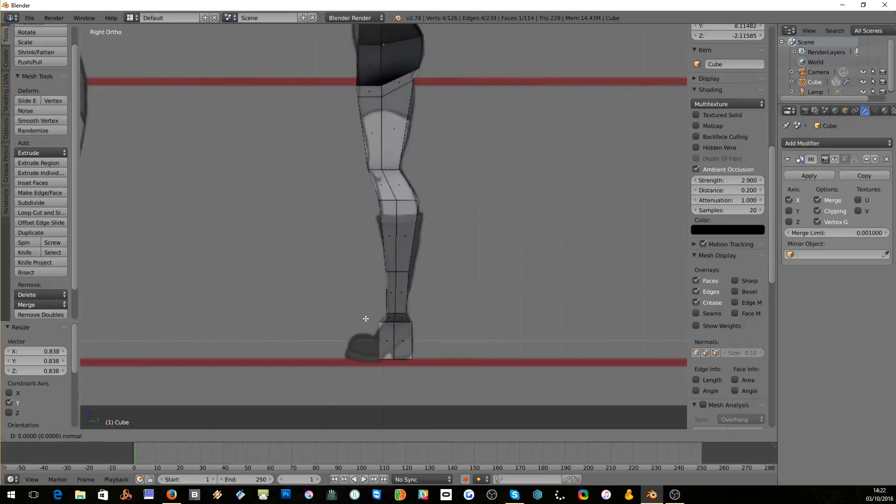
pyautogui.press('y')
pyautogui.click(352, 322)
# - Lower the top front edge of the extruded foot section along Z to follow the boot's instep slope
pyautogui.moveTo(351, 321); pyautogui.dragTo(342, 286, button='middle')
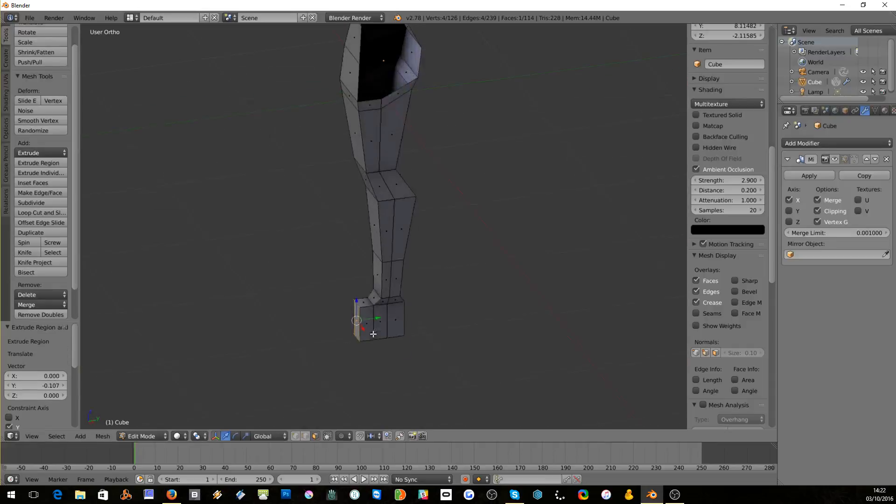
pyautogui.click(306, 436)
pyautogui.rightClick(356, 303)
pyautogui.press('KP_3')
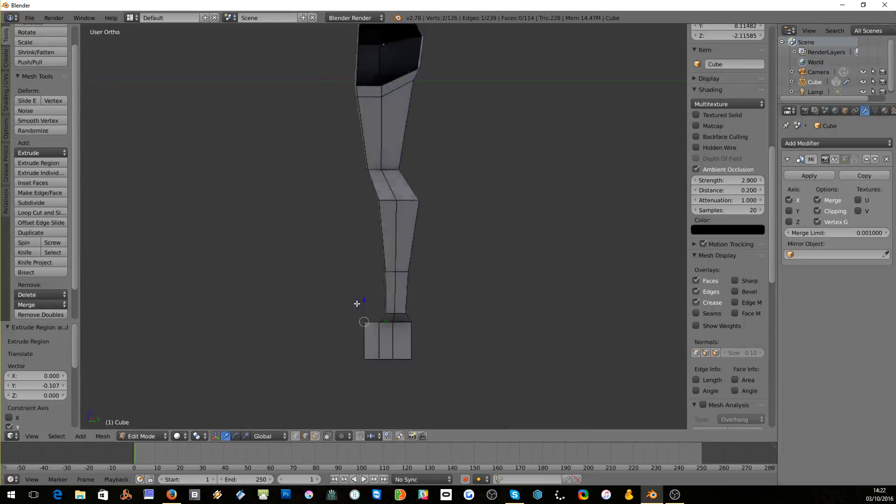
pyautogui.moveTo(365, 298)
pyautogui.mouseDown()
pyautogui.moveTo(387, 330)
pyautogui.moveTo(371, 311)
pyautogui.mouseUp()
# - Extrude the foot's sloped front face -0.145 along Y to the tip of the boot's toe
pyautogui.moveTo(370, 312); pyautogui.dragTo(400, 368, button='middle')
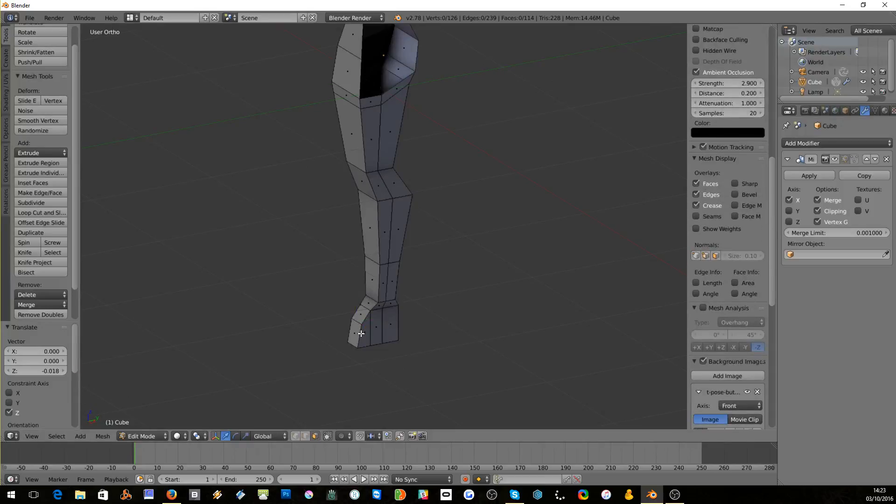
pyautogui.rightClick(352, 332)
pyautogui.press('KP_3')
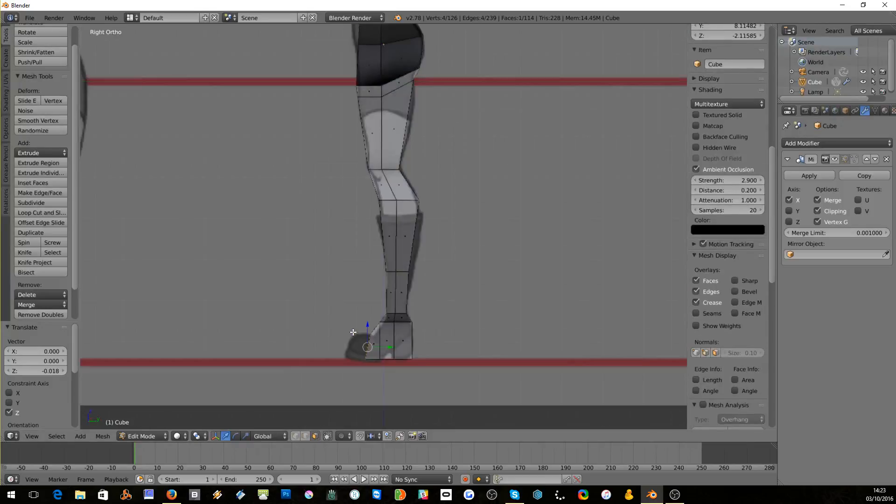
pyautogui.press('e')
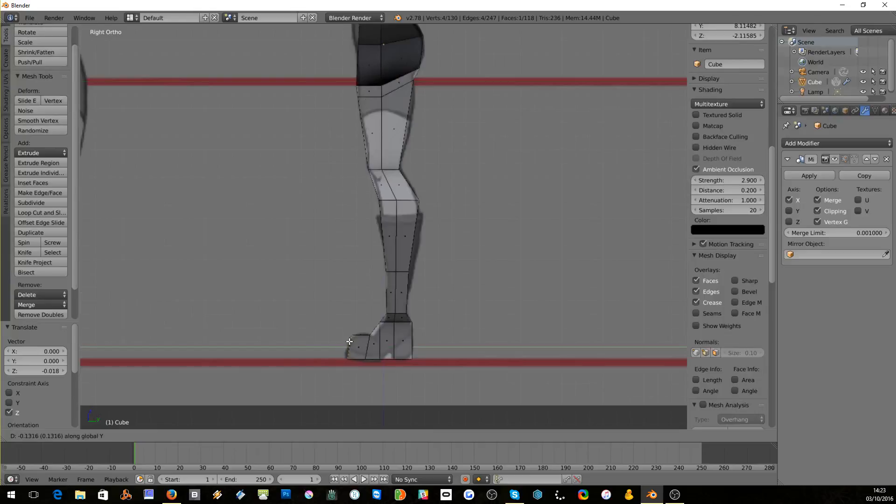
pyautogui.click(350, 341)
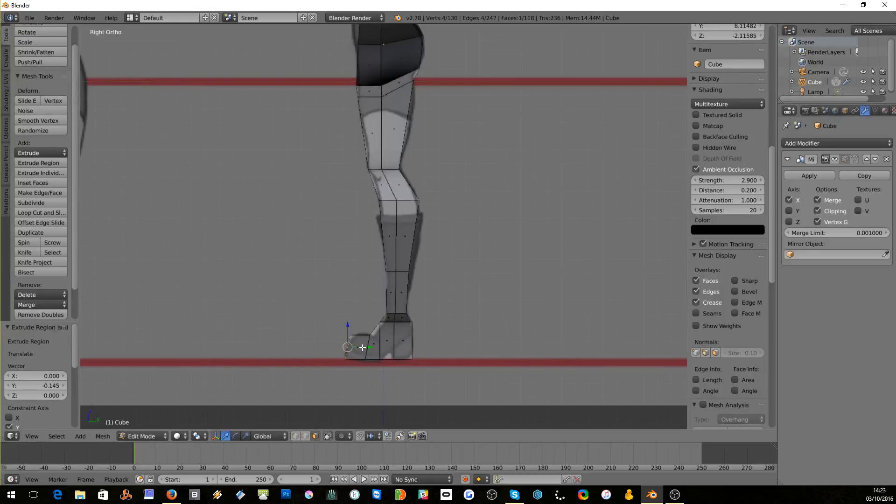
# - Add one horizontal loop cut around the foot, slid toward the sole, and move it -0.020 along Z
pyautogui.hotkey('ctrl', 'r')
pyautogui.click(389, 345)
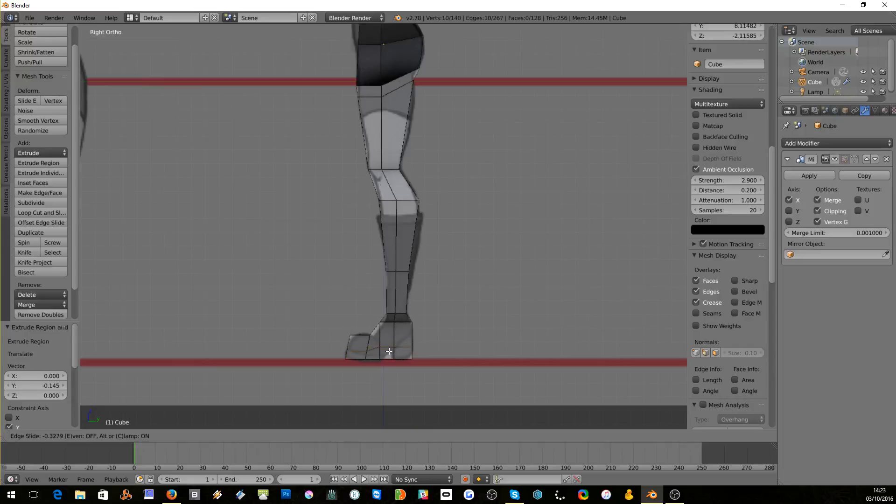
pyautogui.click(389, 352)
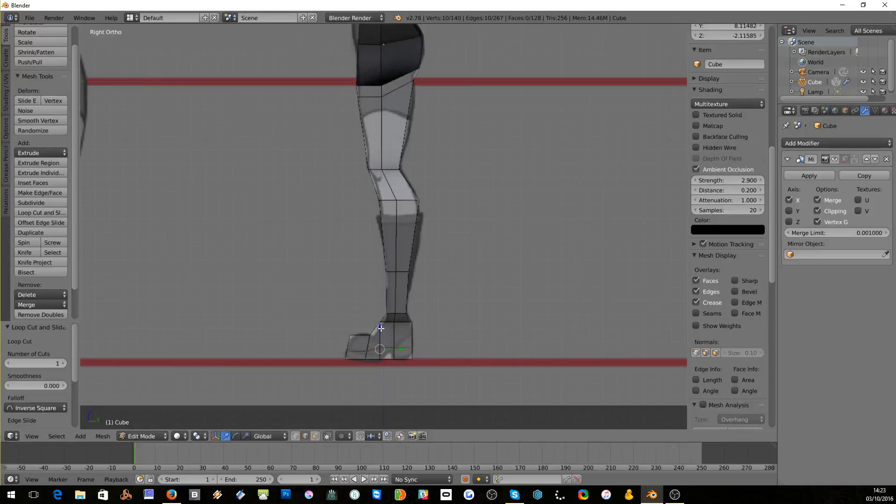
pyautogui.press('g')
pyautogui.press('z')
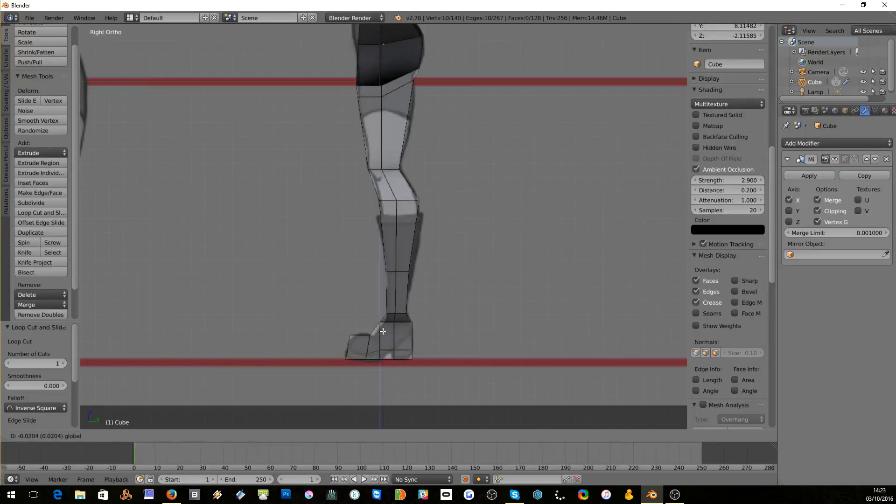
pyautogui.click(383, 331)
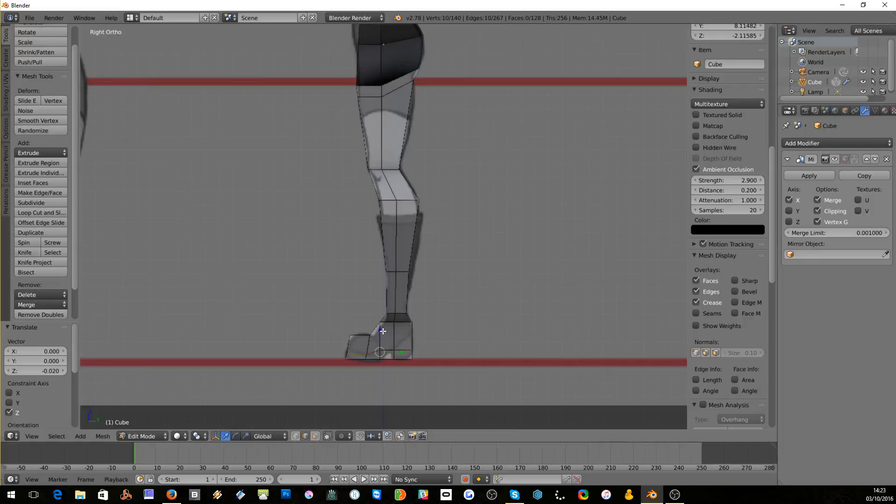
# - Flatten the sole loop by scaling it to 0 along Z and move it 0.002 along Z
pyautogui.press('s')
pyautogui.write('z')
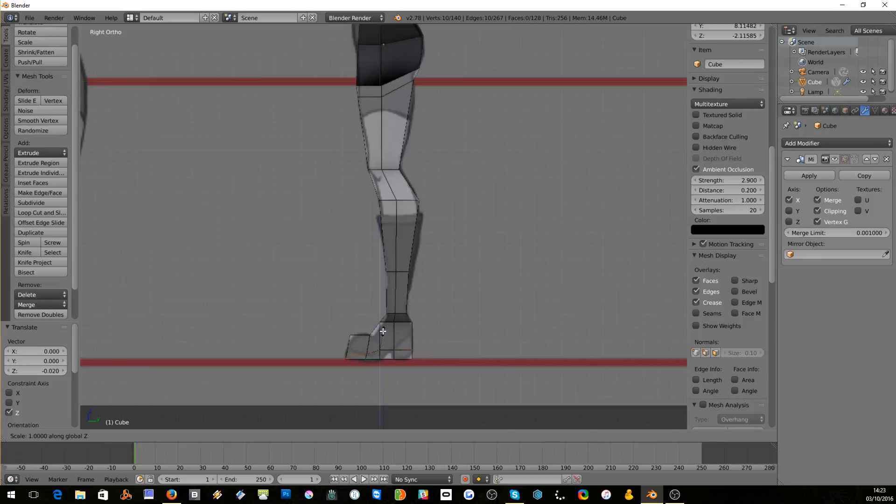
pyautogui.write('0')
pyautogui.press('Return')
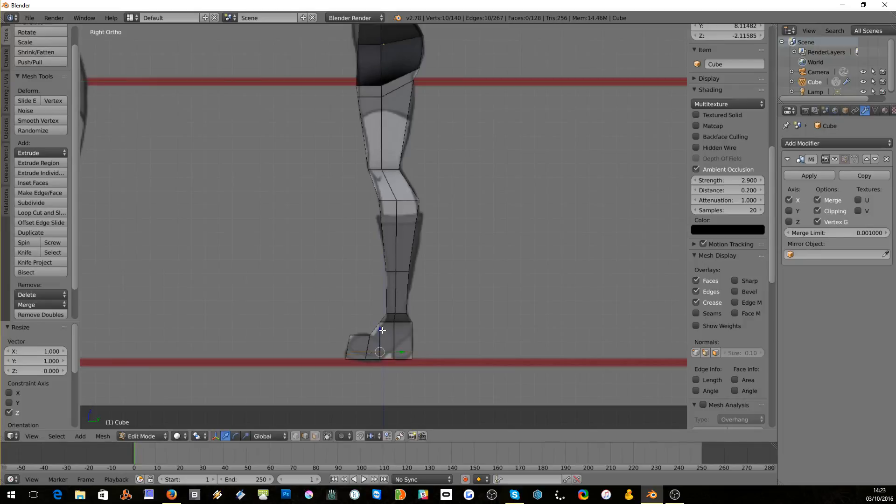
pyautogui.press('g')
pyautogui.press('z')
pyautogui.press('Return')
# - Move the sole loop's edge at the back of the heel 0.127 upward along Z
pyautogui.moveTo(415, 372); pyautogui.dragTo(444, 346, button='middle')
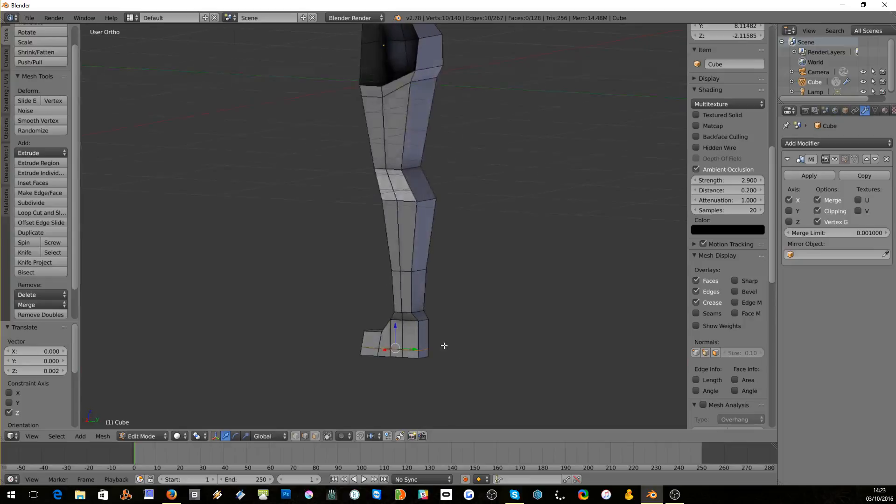
pyautogui.rightClick(426, 349)
pyautogui.press('KP_3')
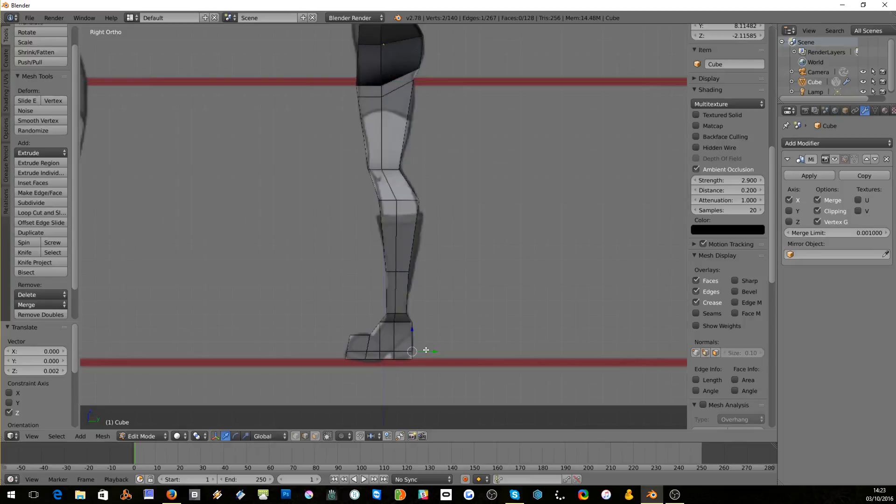
pyautogui.press('g')
pyautogui.press('z')
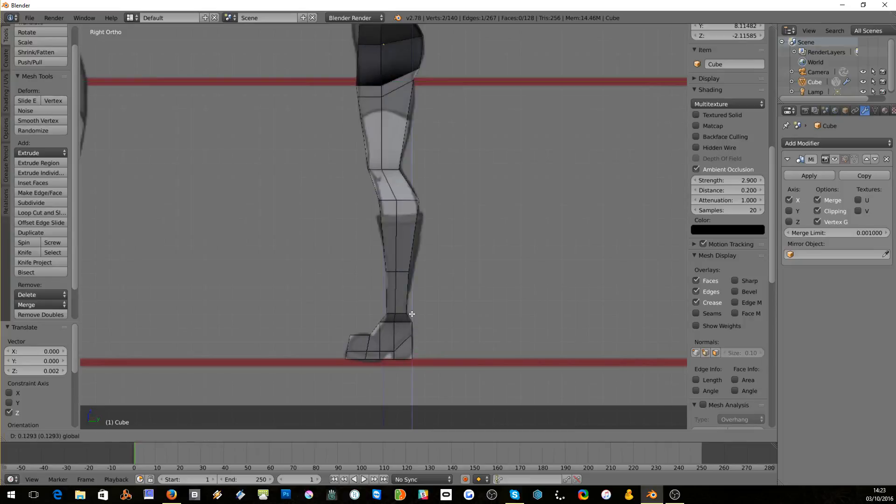
pyautogui.click(412, 315)
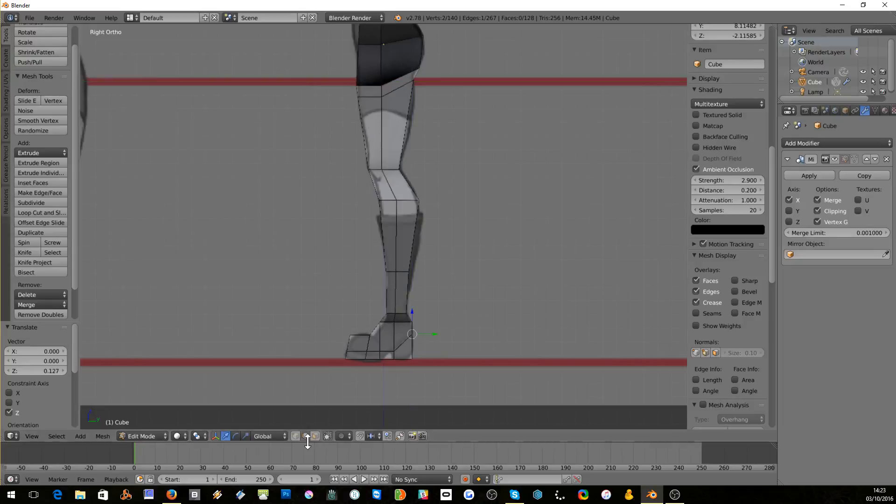
# - Move the two sole-loop vertices at the ball of the foot -0.028 along Z
pyautogui.rightClick(367, 348)
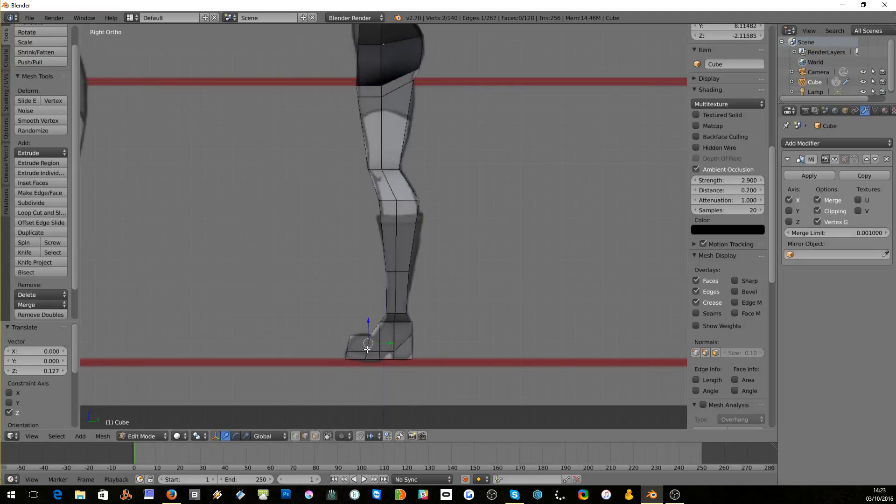
pyautogui.rightClick(374, 347)
pyautogui.moveTo(373, 350); pyautogui.dragTo(402, 360, button='middle')
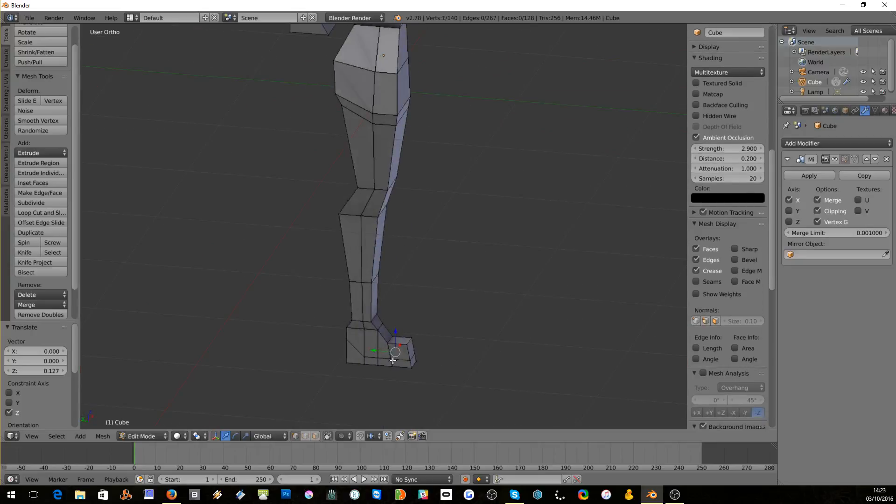
pyautogui.keyDown('ctrl'); pyautogui.rightClick(394, 357); pyautogui.keyUp('ctrl')
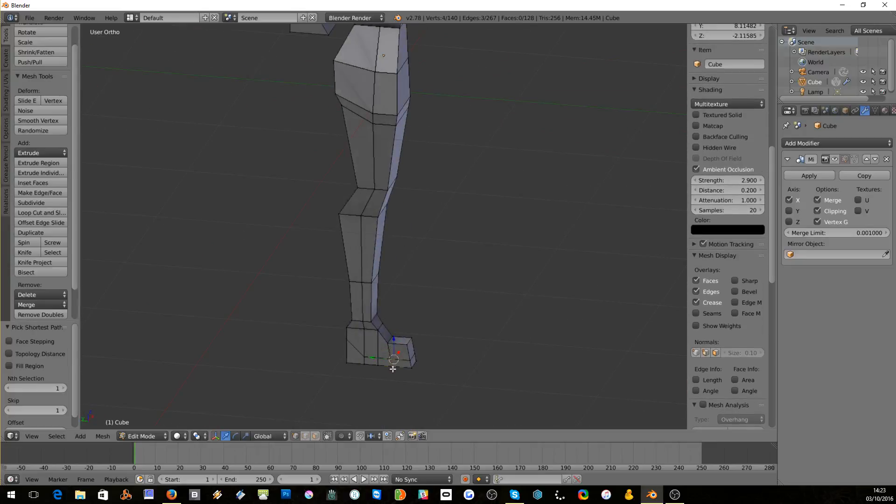
pyautogui.keyDown('ctrl'); pyautogui.rightClick(391, 360); pyautogui.keyUp('ctrl')
pyautogui.keyDown('shift'); pyautogui.rightClick(394, 360); pyautogui.keyUp('shift')
pyautogui.moveTo(400, 360)
pyautogui.mouseDown(button='middle')
pyautogui.moveTo(312, 366)
pyautogui.moveTo(410, 360)
pyautogui.mouseUp(button='middle')
pyautogui.rightClick(352, 350)
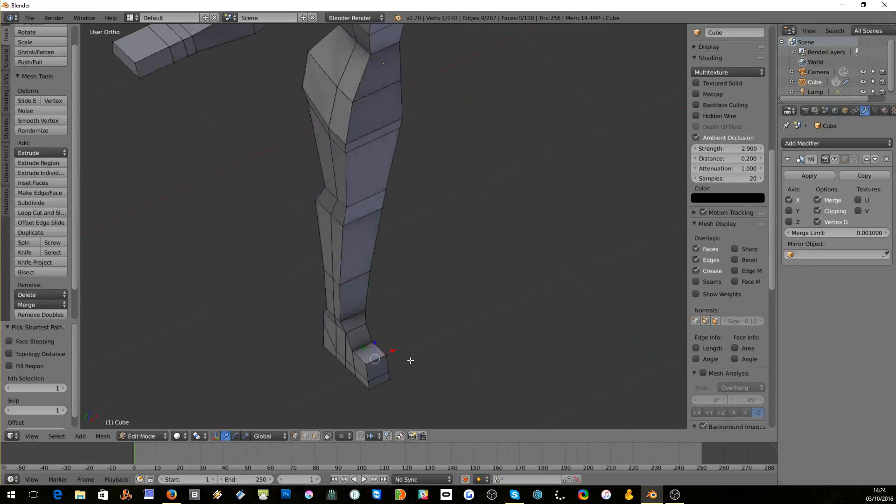
pyautogui.keyDown('shift'); pyautogui.rightClick(359, 370); pyautogui.keyUp('shift')
pyautogui.press('KP_3')
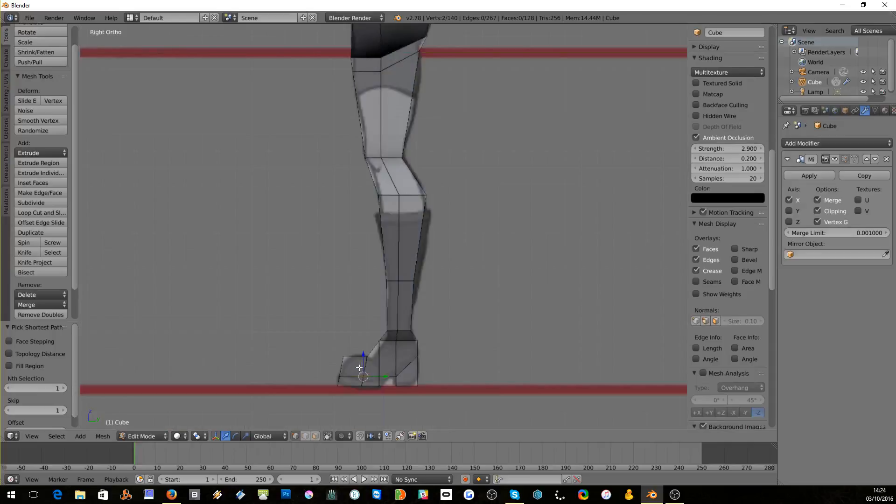
pyautogui.press('g')
pyautogui.press('z')
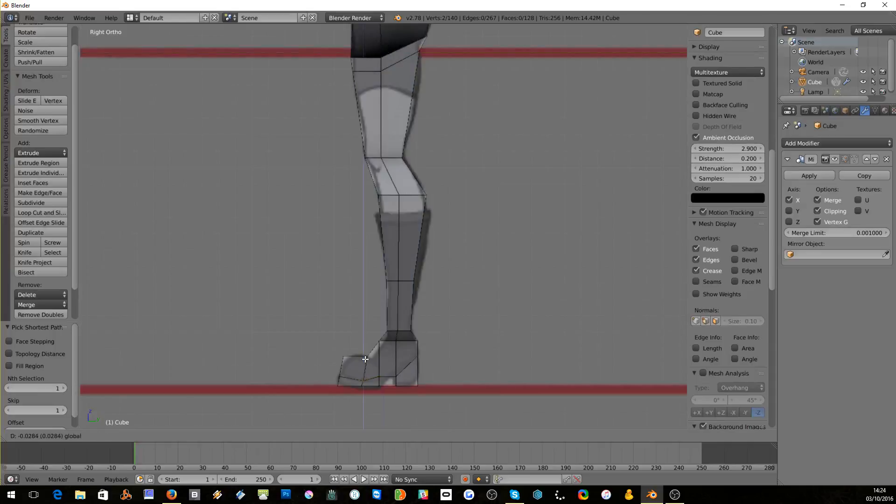
pyautogui.click(365, 359)
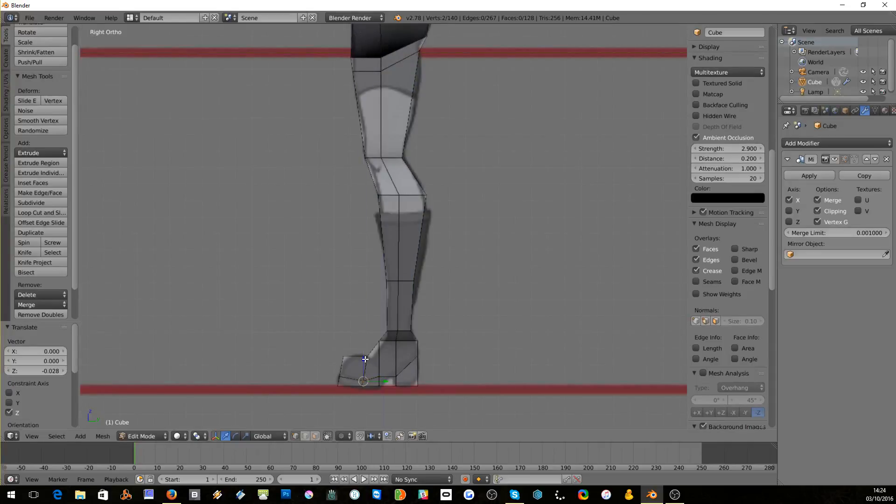
# - Return to Object Mode and turn the Mirror modifier's viewport display back on
pyautogui.press('Tab')
pyautogui.scroll(-4, 404, 187)
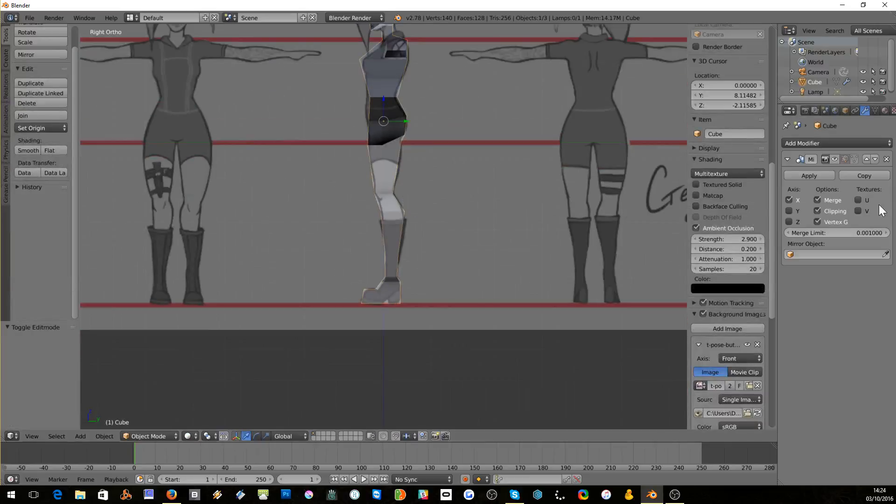
pyautogui.click(834, 159)
# - Examine the whole mirrored body in perspective, front and side views against the references
pyautogui.moveTo(343, 144); pyautogui.dragTo(438, 156, button='middle')
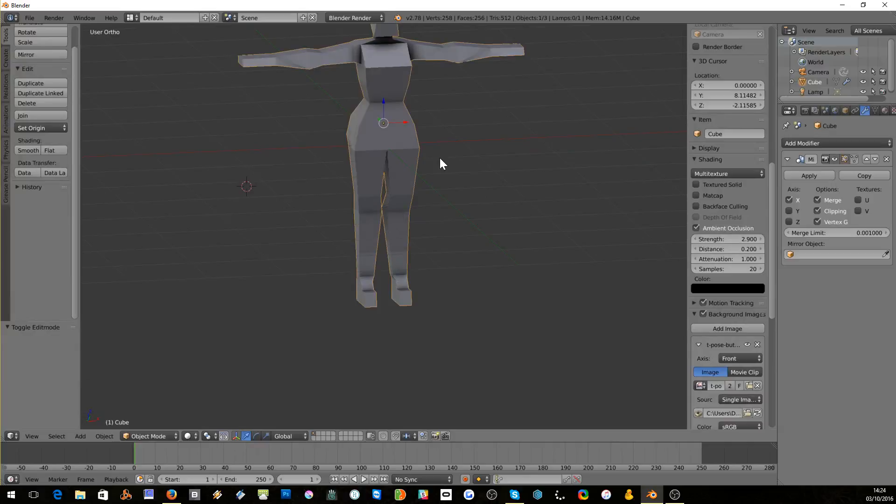
pyautogui.press('KP_0')
pyautogui.press('KP_1')
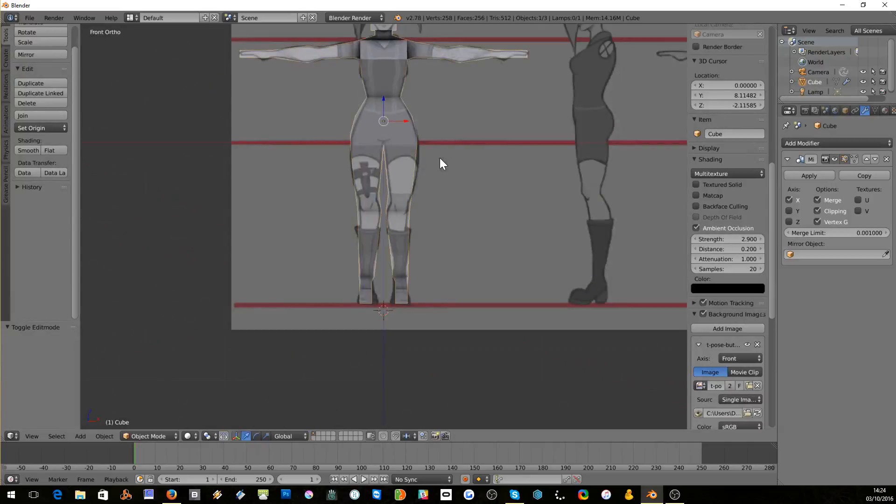
pyautogui.scroll(-3, 440, 158)
pyautogui.press('KP_3')
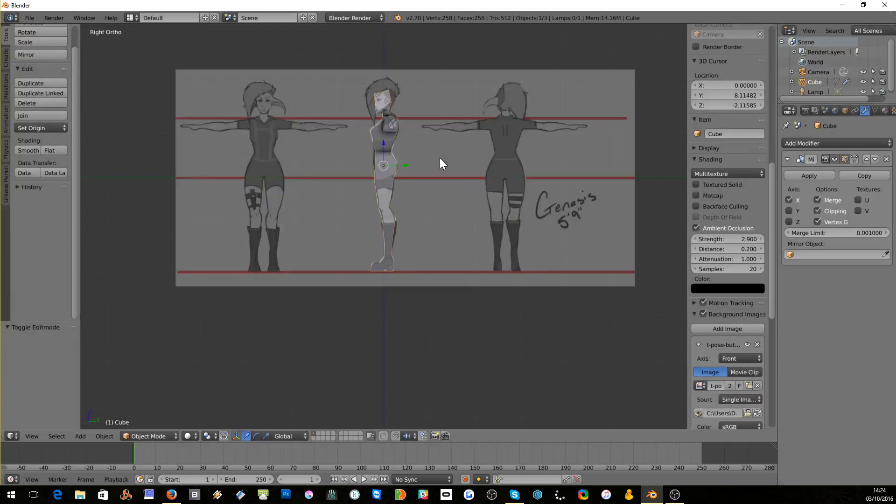
pyautogui.press('KP_1')
pyautogui.moveTo(450, 155); pyautogui.dragTo(337, 162, button='middle')
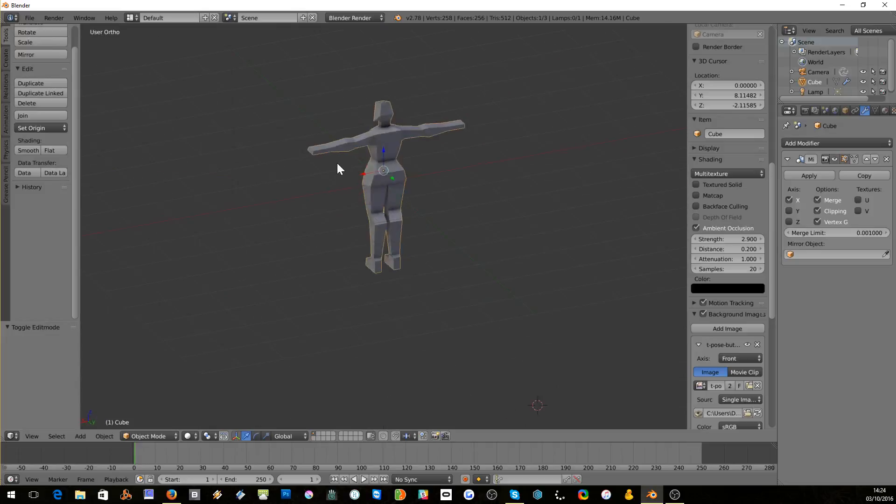
pyautogui.press('KP_3')
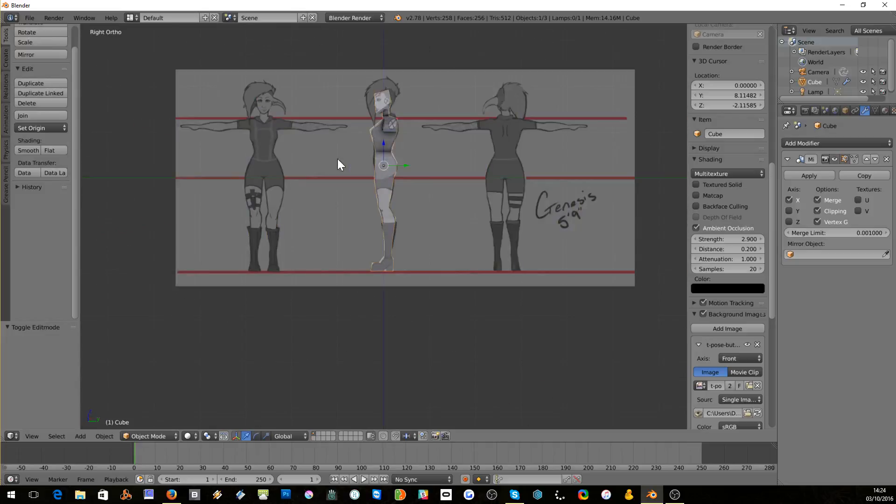
# - In Edit Mode, move the upper face at the back of the head 0.123 along Y to match the side reference
pyautogui.press('Tab')
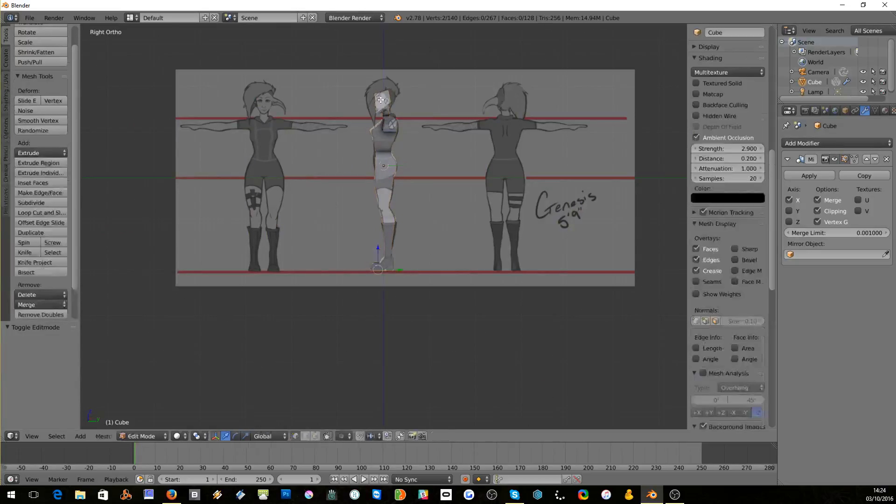
pyautogui.rightClick(381, 99)
pyautogui.press('KP_Decimal')
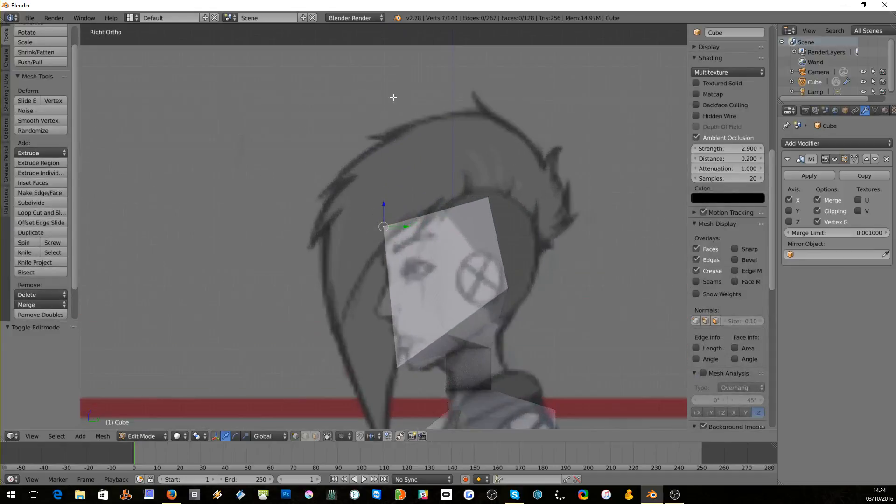
pyautogui.moveTo(393, 96); pyautogui.dragTo(350, 128, button='middle')
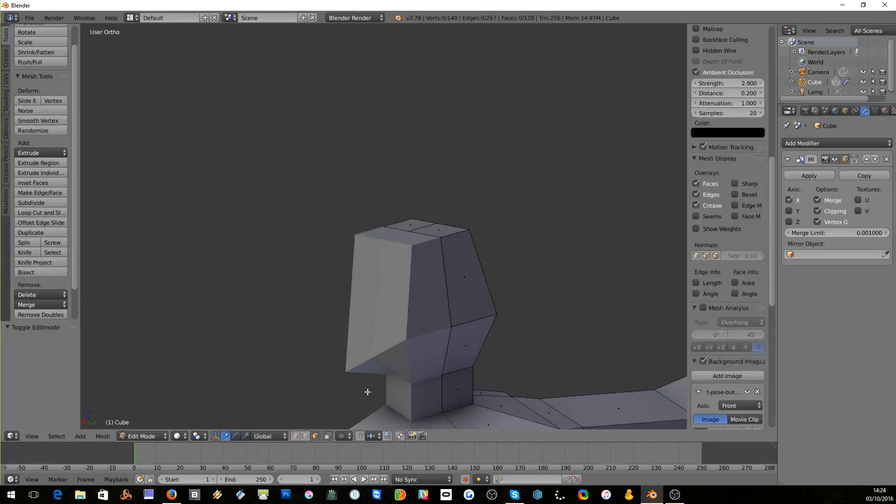
pyautogui.rightClick(471, 282)
pyautogui.press('KP_3')
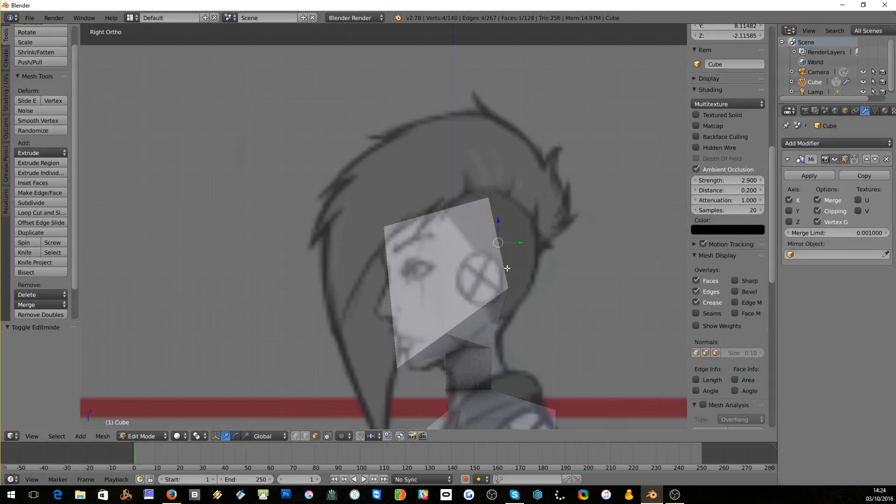
pyautogui.moveTo(521, 243); pyautogui.dragTo(562, 236)
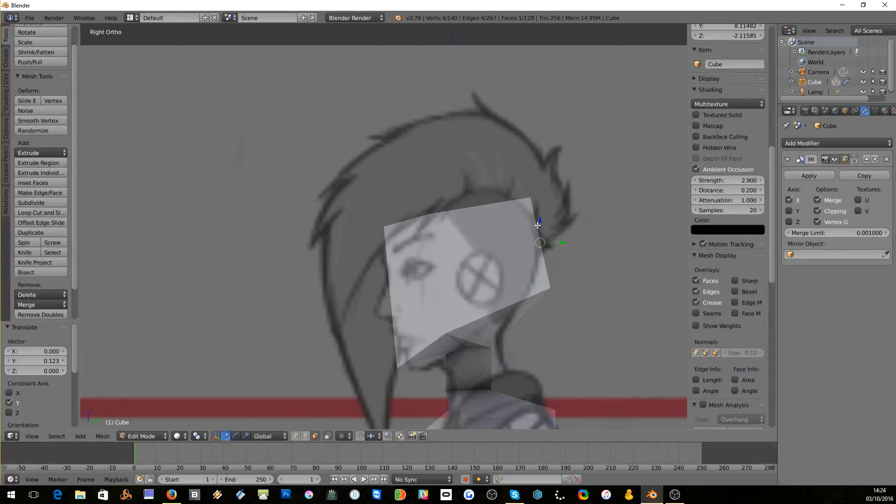
# - Move the middle edge on top of the head 0.029 along Y and 0.160 along Z to raise the crown
pyautogui.moveTo(538, 226); pyautogui.dragTo(560, 241, button='middle')
pyautogui.click(305, 436)
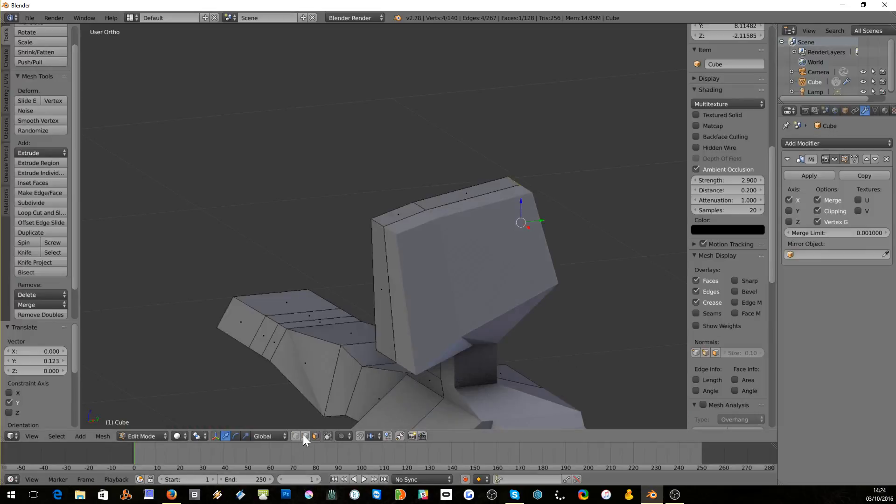
pyautogui.rightClick(419, 204)
pyautogui.press('KP_1')
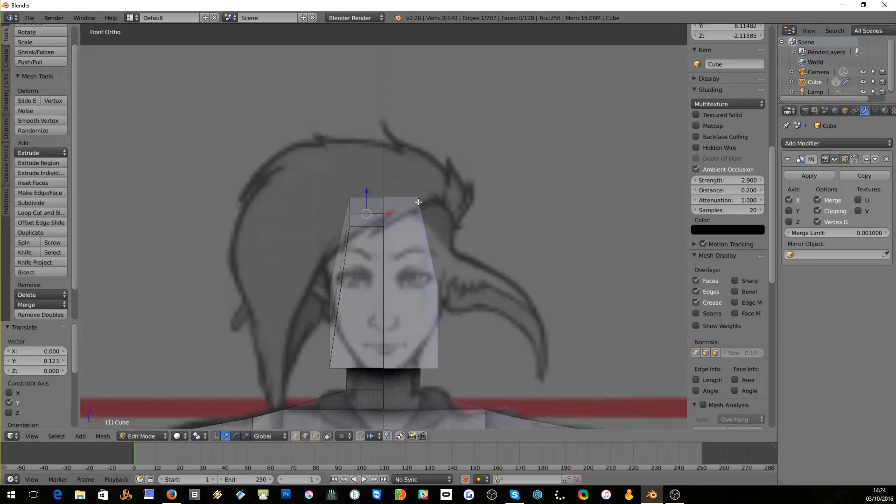
pyautogui.press('KP_3')
pyautogui.press('g')
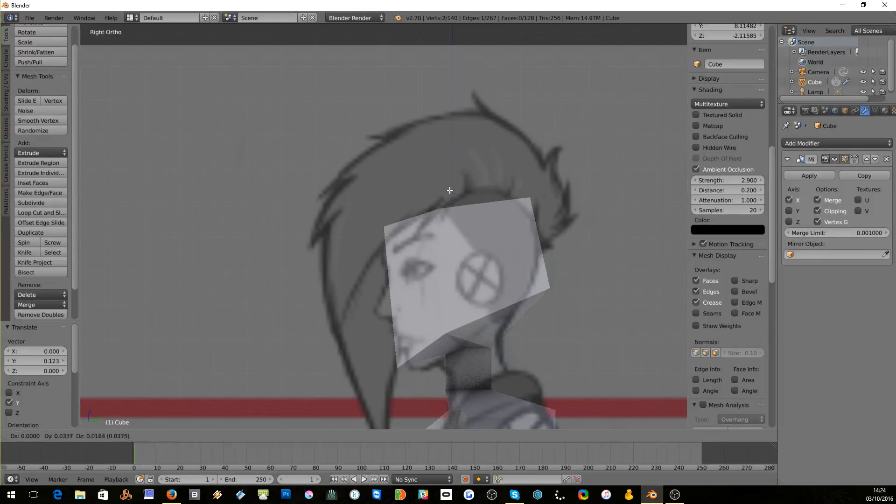
pyautogui.click(444, 140)
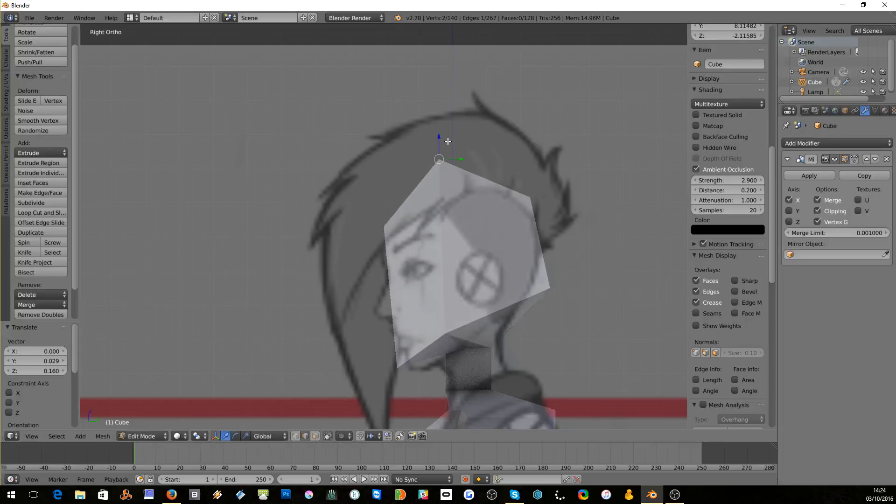
# - Return to Object Mode and examine the whole body in perspective and against the front reference
pyautogui.moveTo(444, 140); pyautogui.dragTo(517, 173, button='middle')
pyautogui.scroll(-1, 537, 182)
pyautogui.press('Tab')
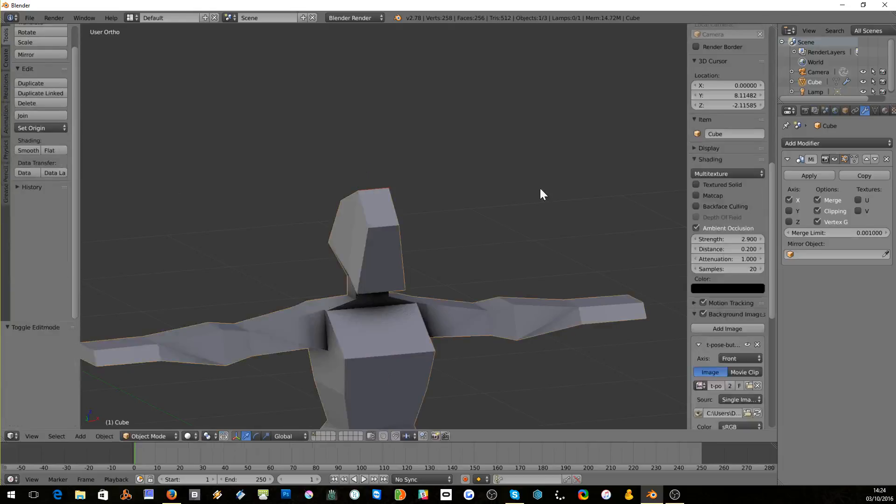
pyautogui.scroll(-4, 540, 187)
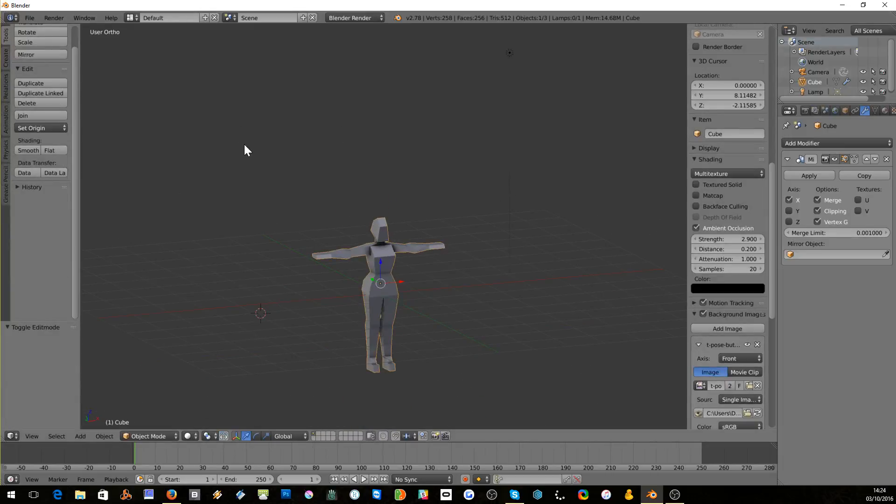
pyautogui.moveTo(245, 146); pyautogui.dragTo(181, 152, button='middle')
pyautogui.press('KP_1')
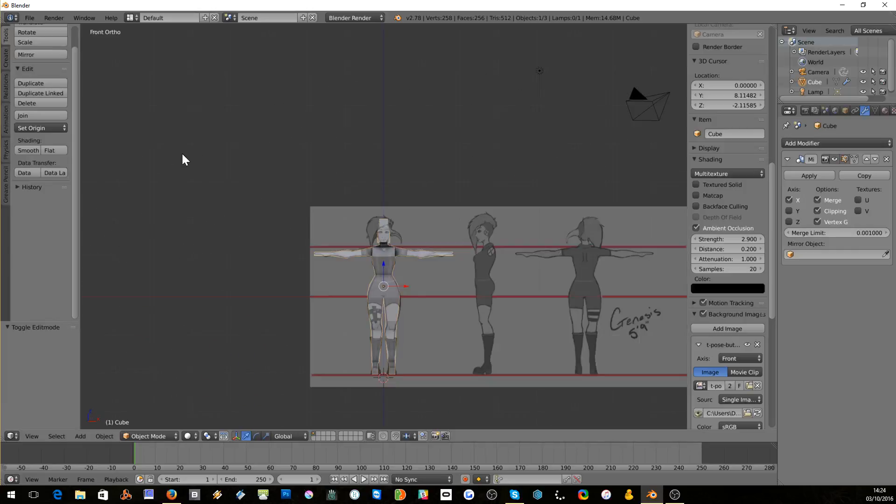
pyautogui.scroll(2, 182, 152)
# - Save the file to the Desktop folder as tposefigure
pyautogui.click(29, 18)
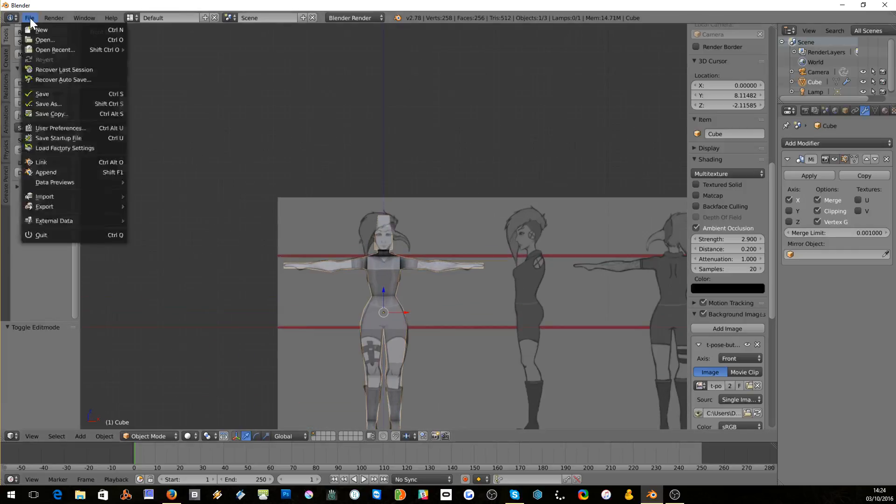
pyautogui.click(45, 95)
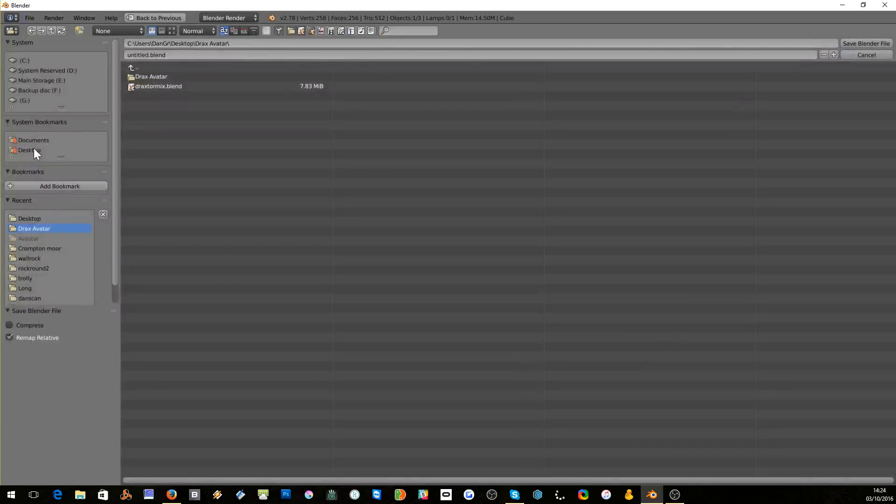
pyautogui.click(32, 219)
pyautogui.click(175, 55)
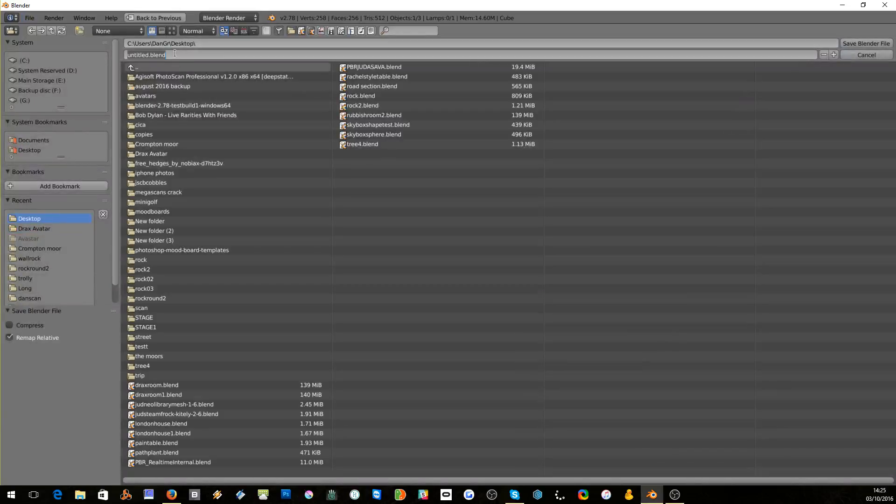
pyautogui.write('tposefigure')
pyautogui.click(851, 44)
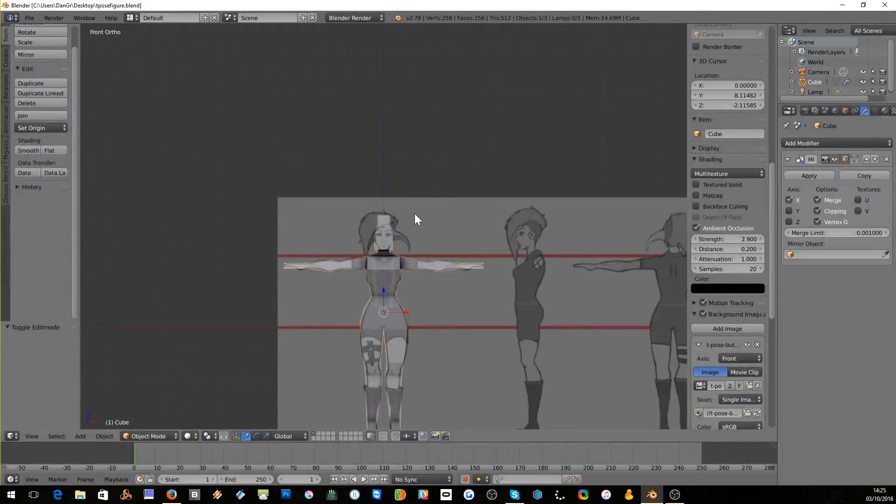
# - Compare smooth and flat shading on the whole body, ending with smooth shading
pyautogui.scroll(-2, 402, 215)
pyautogui.moveTo(402, 215); pyautogui.dragTo(451, 190, button='middle')
pyautogui.scroll(3, 451, 190)
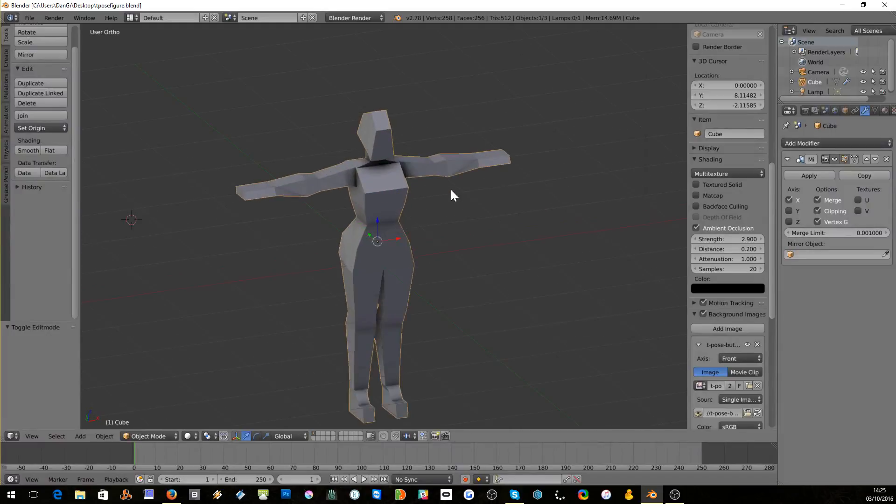
pyautogui.click(24, 151)
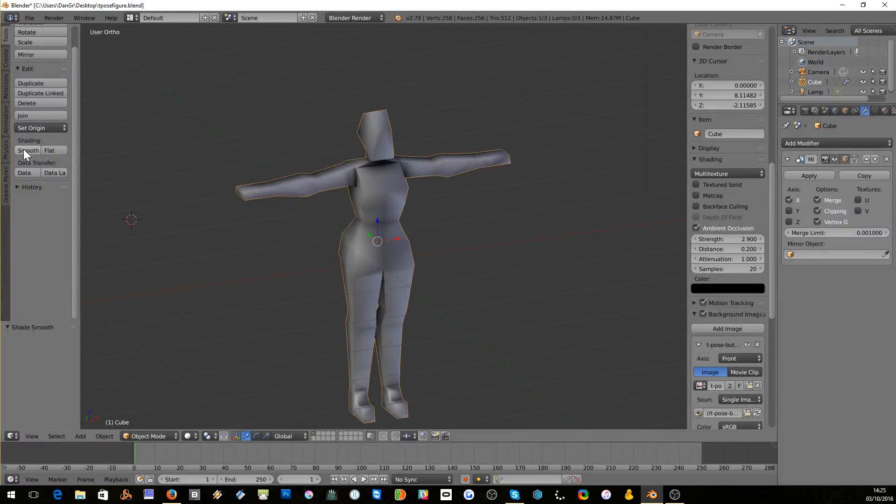
pyautogui.click(44, 150)
pyautogui.click(32, 150)
pyautogui.click(49, 150)
pyautogui.click(32, 150)
# - Apply the Mirror modifier and add a Subdivision Surface modifier to the body
pyautogui.click(807, 175)
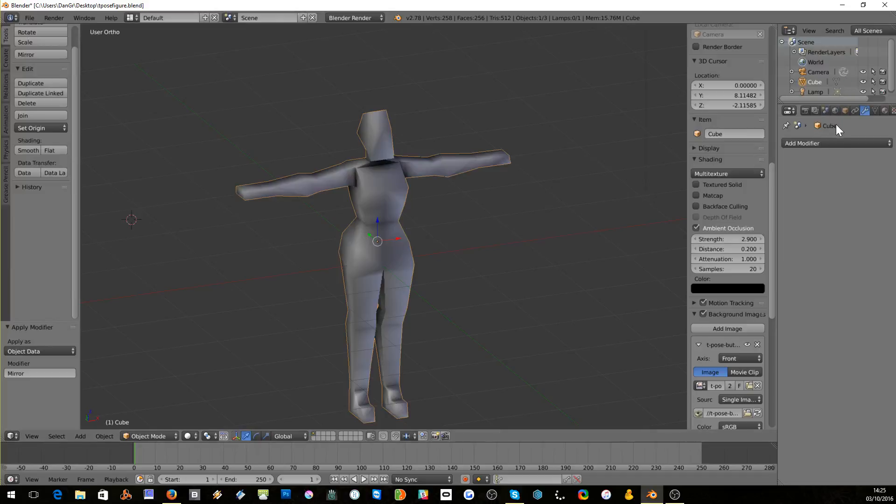
pyautogui.click(836, 141)
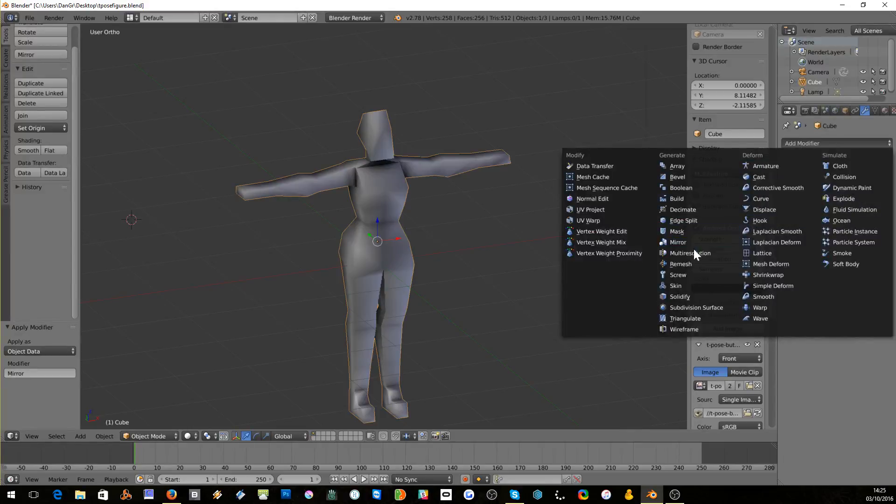
pyautogui.click(691, 306)
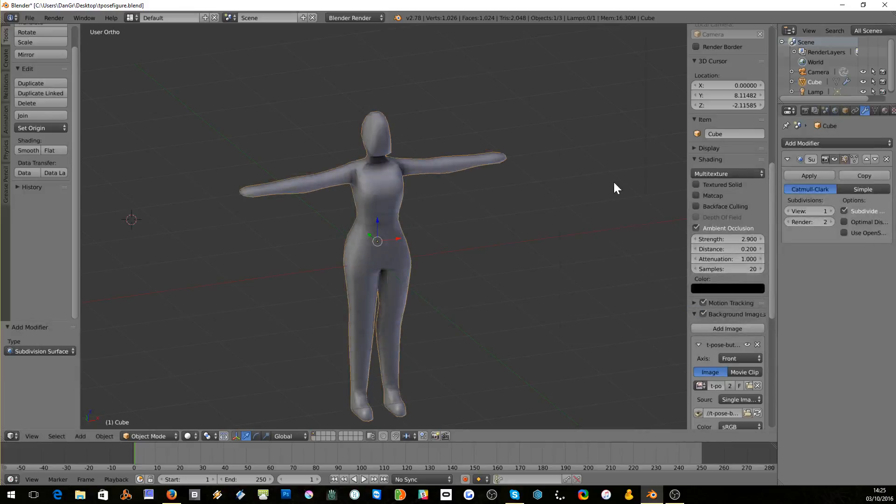
# - Hide the background reference images and look over the subdivided body
pyautogui.press('KP_1')
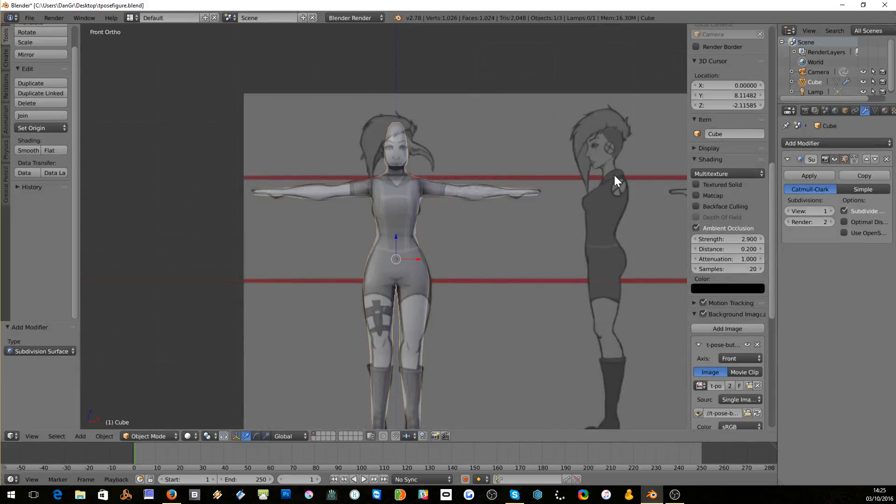
pyautogui.click(703, 314)
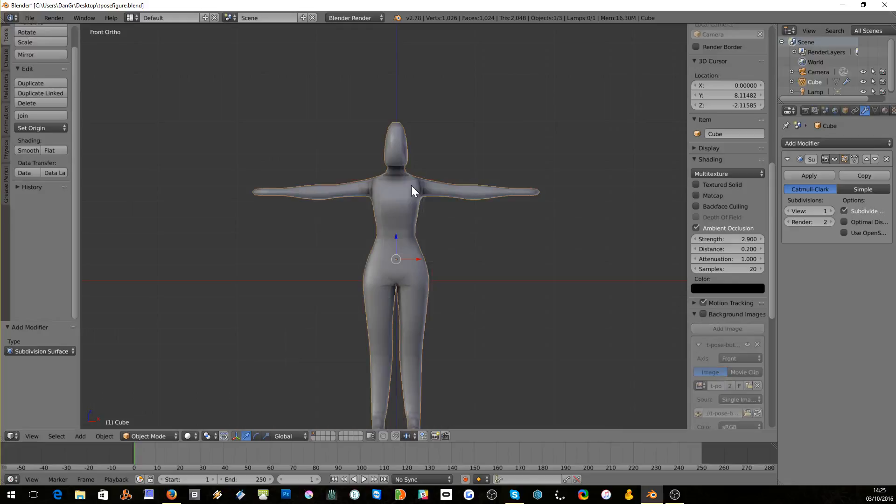
pyautogui.moveTo(427, 212); pyautogui.dragTo(624, 188, button='middle')
# - Enable the Wire and Draw All Edges display options for the body and inspect its subdivided topology from the front
pyautogui.click(846, 111)
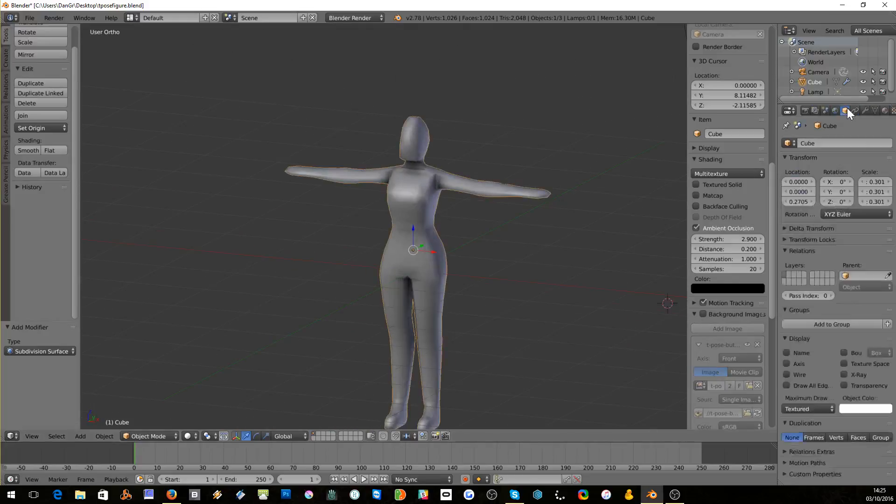
pyautogui.click(788, 384)
pyautogui.click(788, 374)
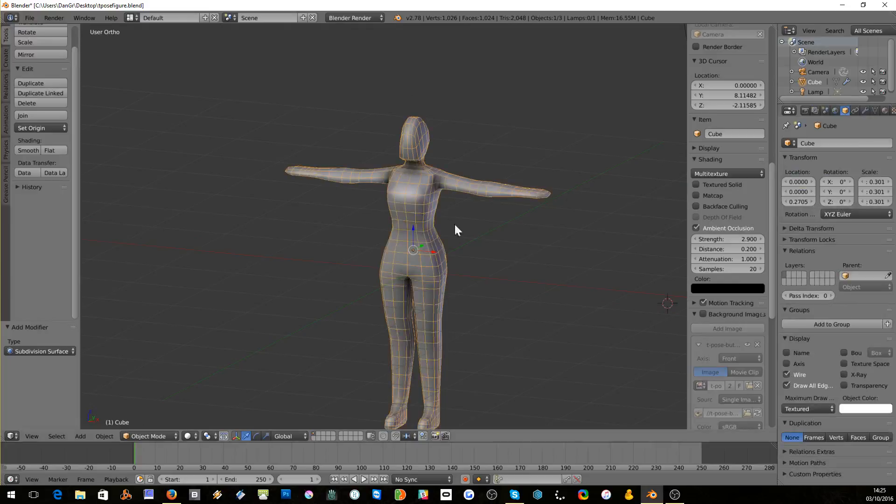
pyautogui.moveTo(454, 223); pyautogui.dragTo(483, 214, button='middle')
pyautogui.press('KP_1')
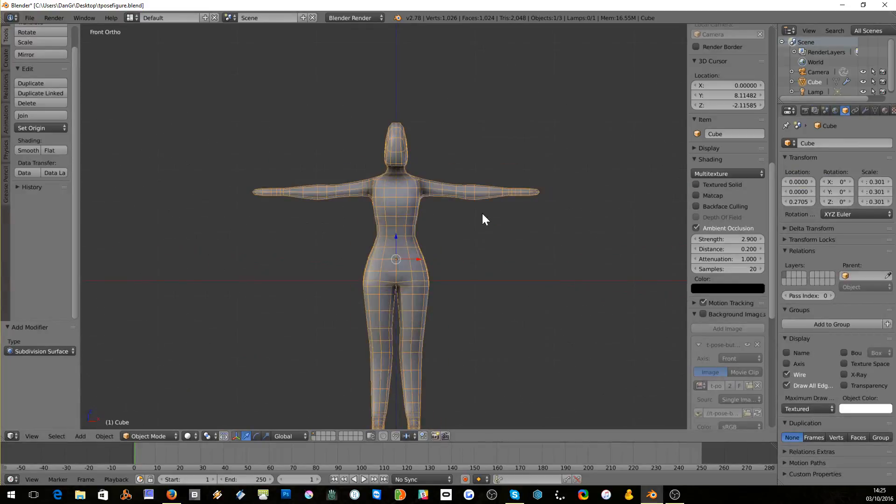
pyautogui.keyDown('shift'); pyautogui.scroll(-1, 483, 214); pyautogui.keyUp('shift')
pyautogui.scroll(3, 484, 215)
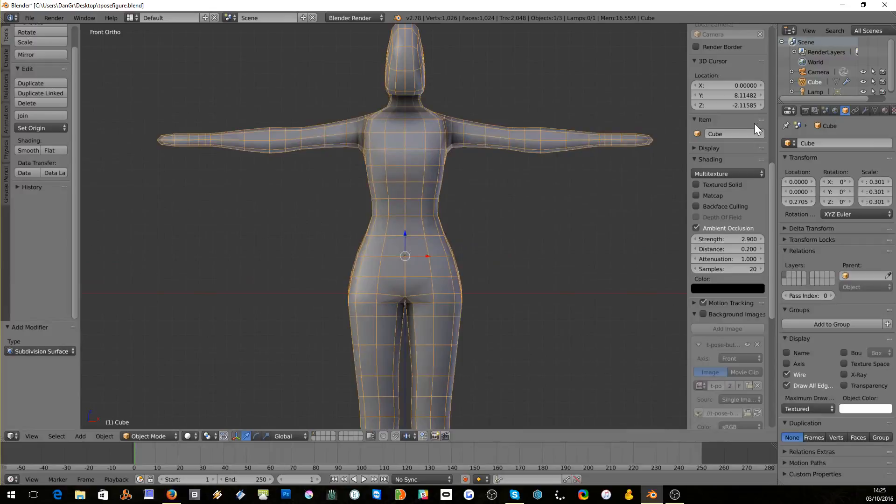
pyautogui.scroll(-3, 405, 122)
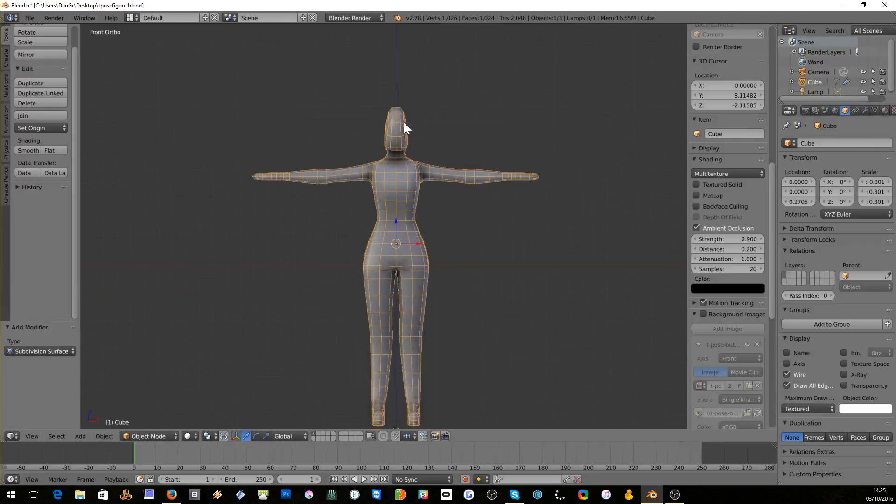
# - Turn off the Subdivision Surface modifier's viewport display and inspect the low-poly body
pyautogui.click(865, 111)
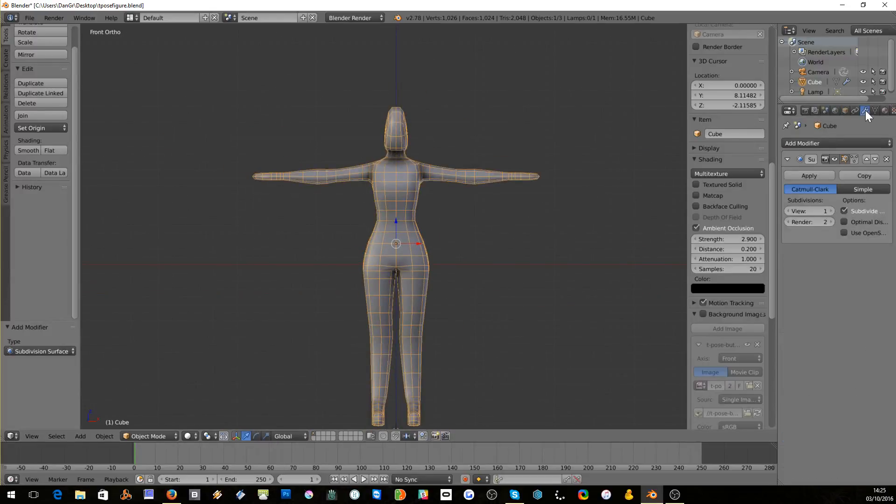
pyautogui.click(835, 159)
pyautogui.moveTo(377, 91); pyautogui.dragTo(359, 119, button='middle')
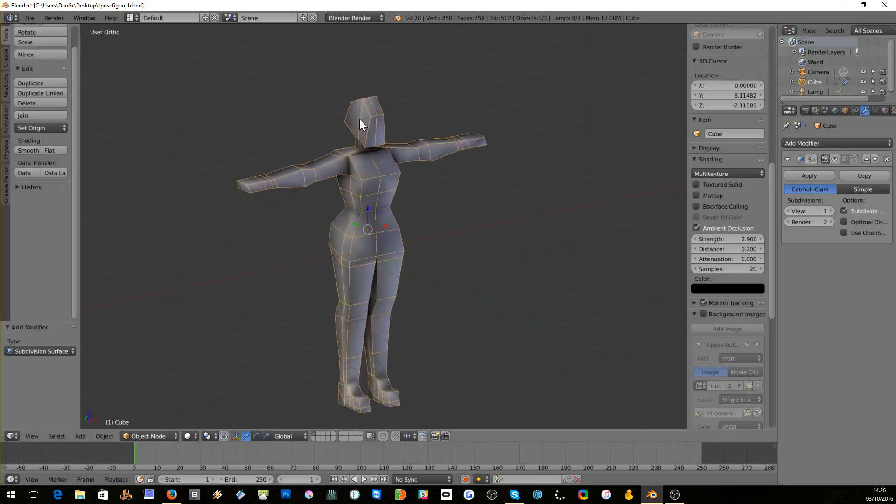
pyautogui.press('KP_1')
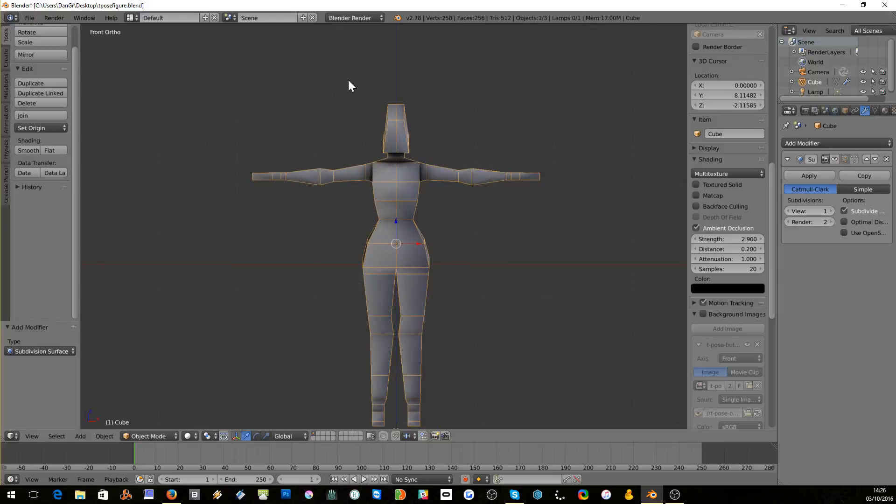
pyautogui.moveTo(348, 80); pyautogui.dragTo(354, 102, button='middle')
# - In Edit Mode, select the face loop running around the head using face selection and view it from the front
pyautogui.press('Tab')
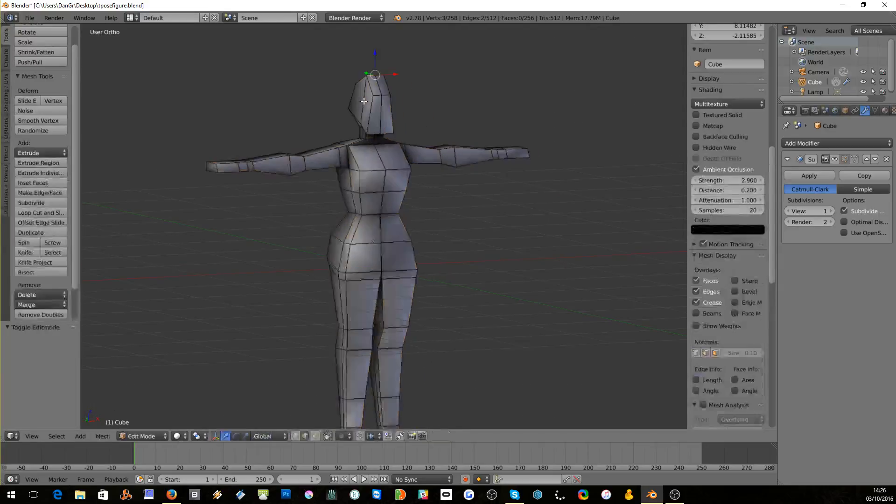
pyautogui.keyDown('alt'); pyautogui.keyDown('shift'); pyautogui.rightClick(373, 106); pyautogui.keyUp('shift'); pyautogui.keyUp('alt')
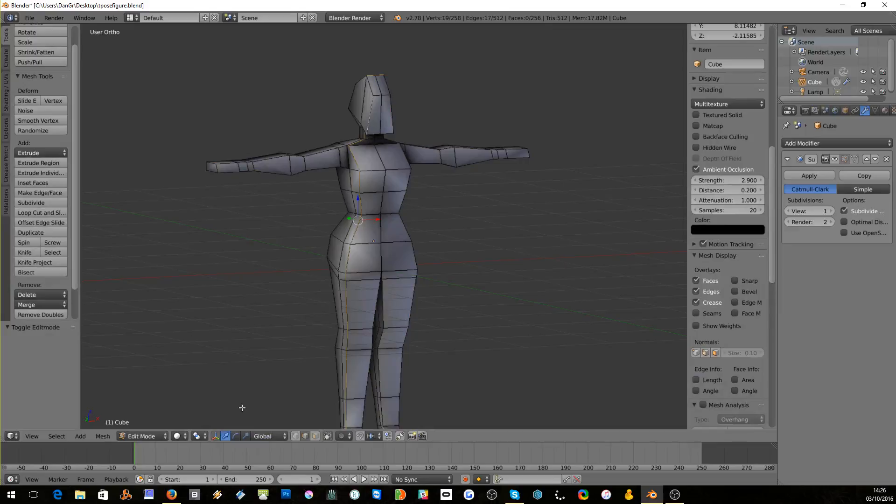
pyautogui.click(315, 436)
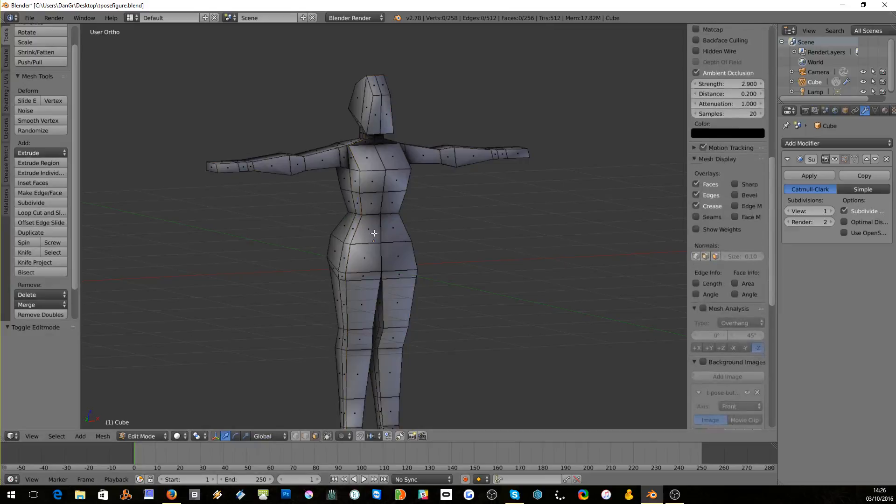
pyautogui.keyDown('alt'); pyautogui.rightClick(374, 103); pyautogui.keyUp('alt')
pyautogui.press('KP_1')
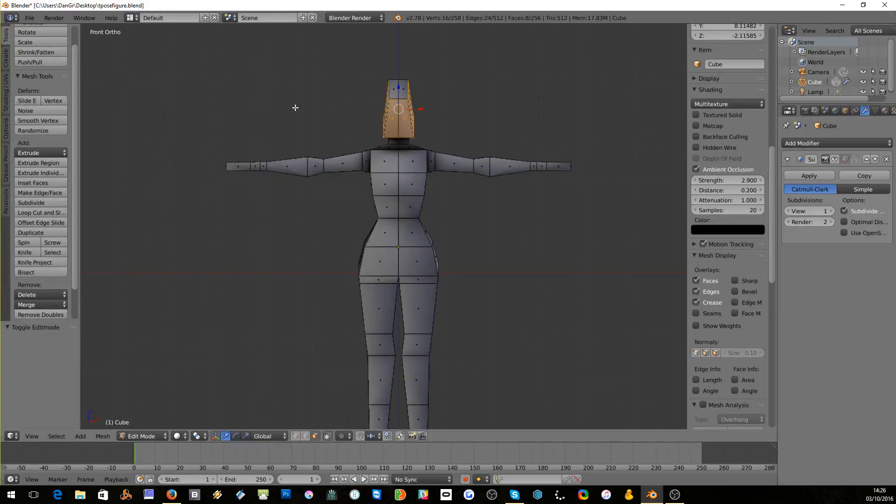
# - Show the background reference images and widen the selected head faces along X by a factor of about 1.136
pyautogui.scroll(-6, 735, 323)
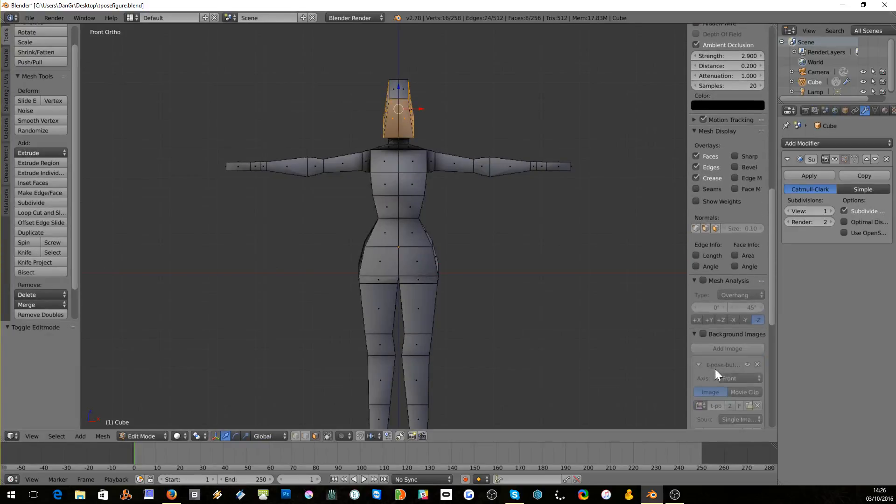
pyautogui.click(704, 334)
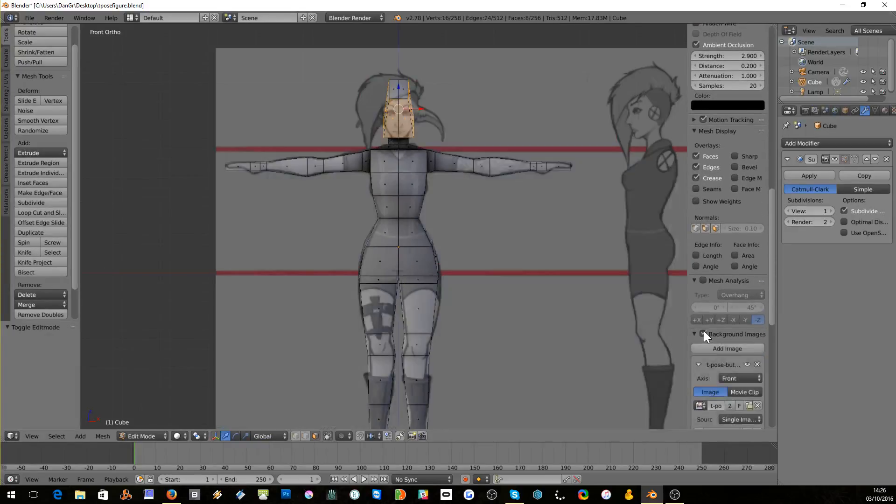
pyautogui.press('s')
pyautogui.press('x')
pyautogui.click(351, 96)
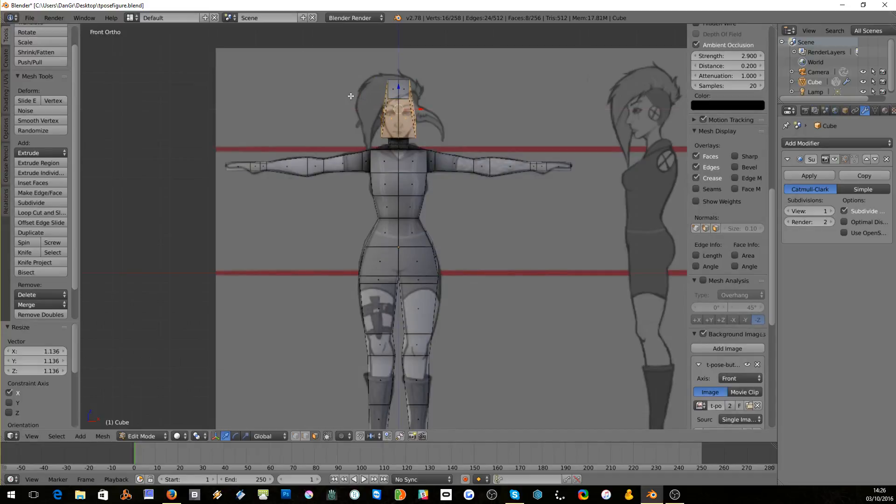
# - Select the four upper faces of the head and scale them along X by about 1.303 to match the front reference
pyautogui.moveTo(382, 86); pyautogui.dragTo(393, 122, button='middle')
pyautogui.rightClick(389, 91)
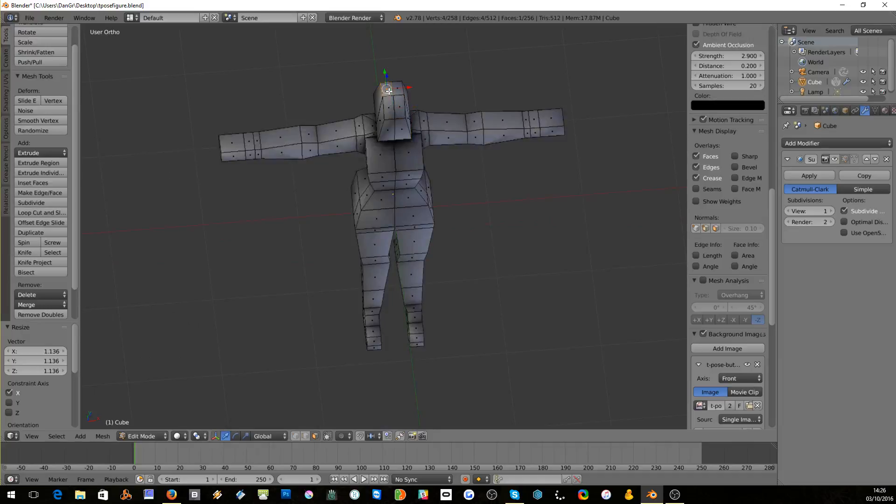
pyautogui.keyDown('shift'); pyautogui.rightClick(390, 107); pyautogui.keyUp('shift')
pyautogui.keyDown('shift'); pyautogui.rightClick(399, 106); pyautogui.keyUp('shift')
pyautogui.keyDown('shift'); pyautogui.rightClick(398, 89); pyautogui.keyUp('shift')
pyautogui.press('KP_1')
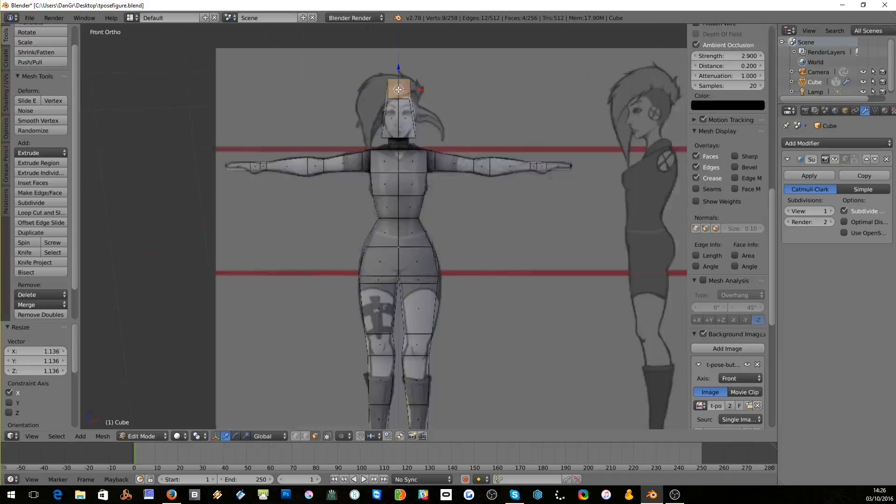
pyautogui.press('s')
pyautogui.press('x')
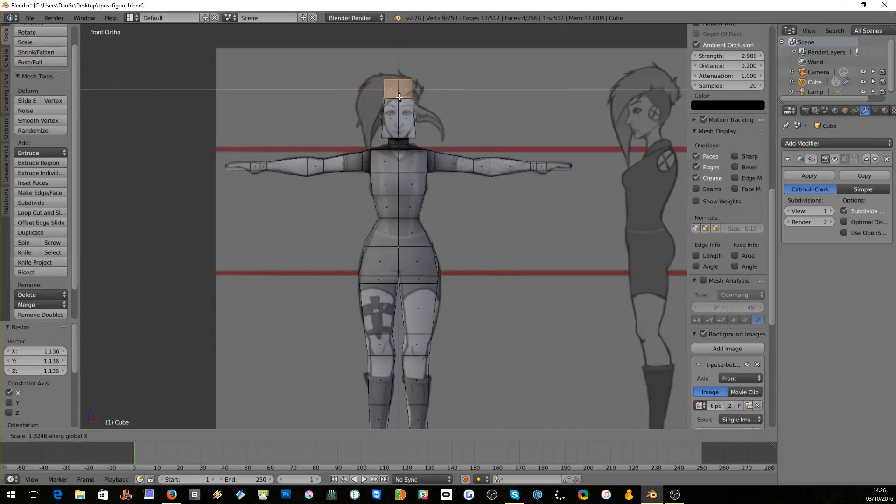
pyautogui.click(399, 96)
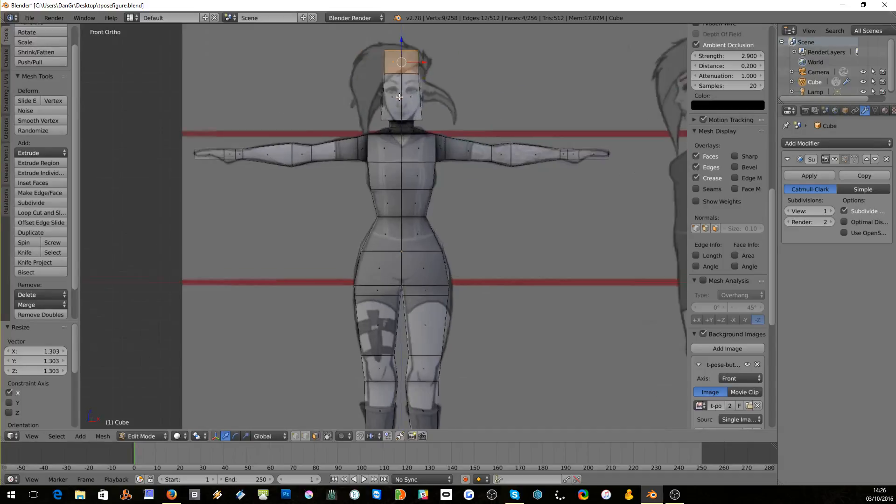
# - Add one centred horizontal loop cut around the middle of the head and widen it along X in front view
pyautogui.moveTo(398, 96); pyautogui.dragTo(360, 106, button='middle')
pyautogui.hotkey('ctrl', 'r')
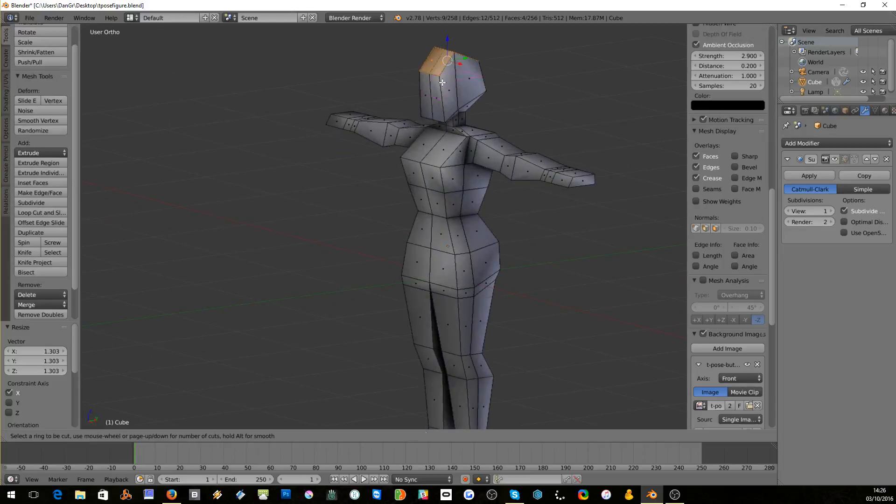
pyautogui.click(444, 84)
pyautogui.rightClick(444, 84)
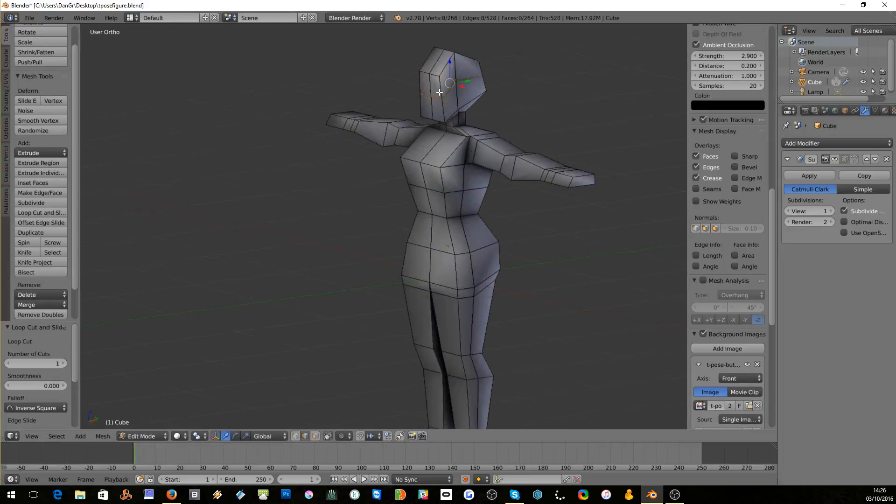
pyautogui.press('KP_1')
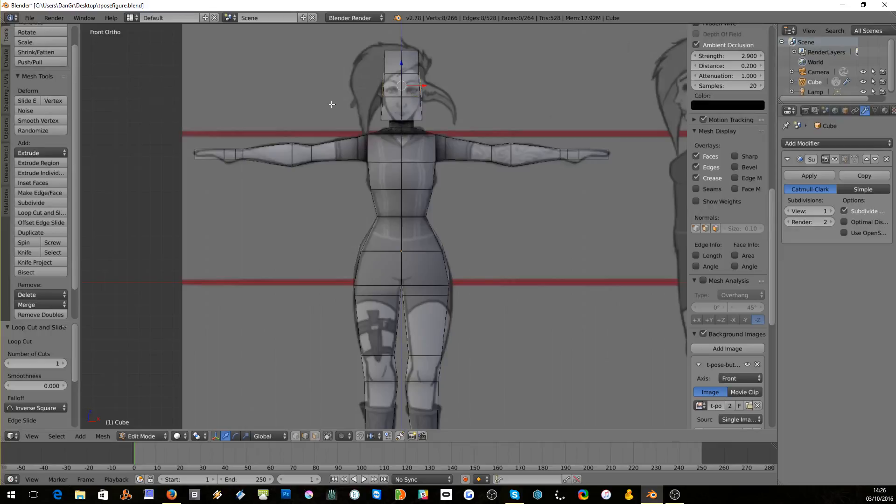
pyautogui.press('s')
pyautogui.press('x')
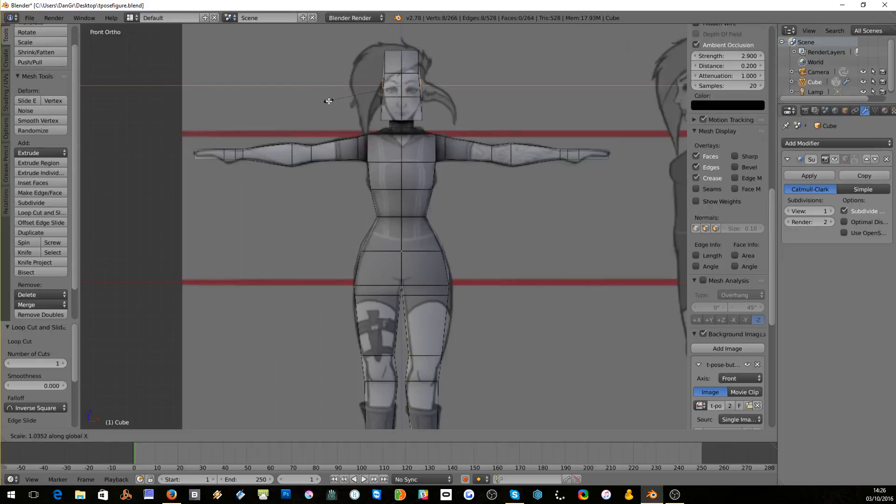
pyautogui.click(306, 98)
# - Leave Edit Mode and enable the Subdivision Surface modifier's viewport display, comparing the figure with and without smoothing
pyautogui.press('Tab')
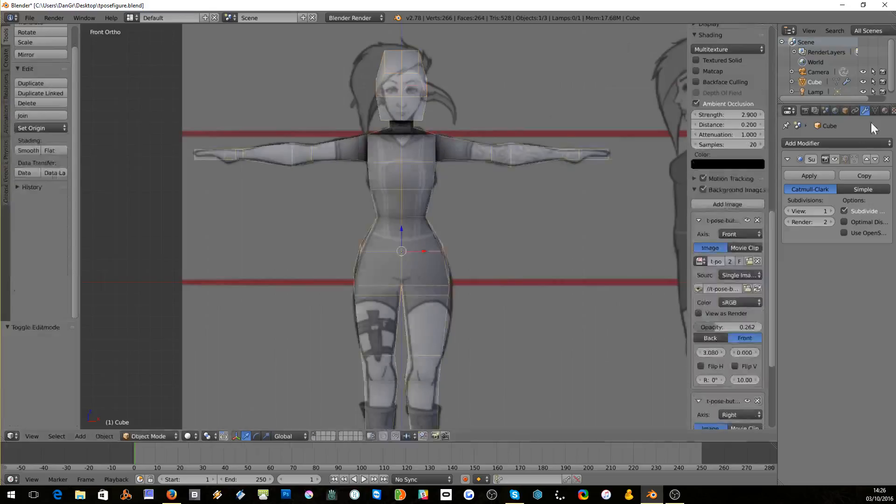
pyautogui.click(833, 159)
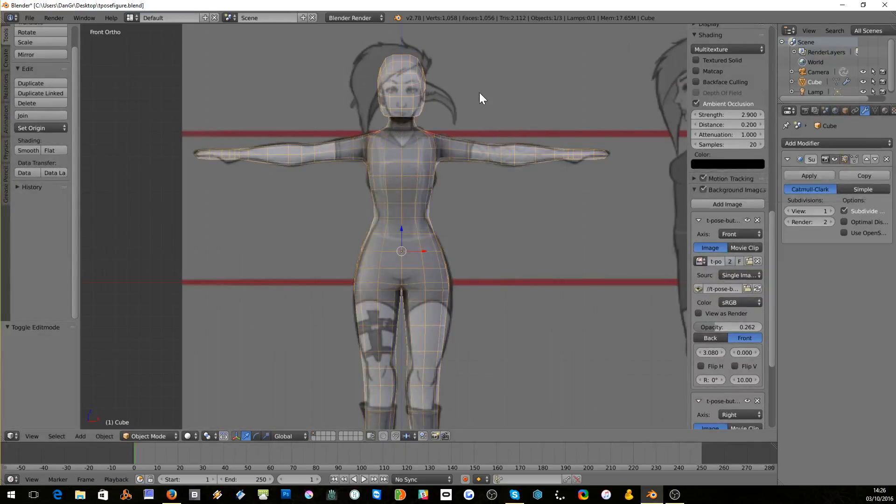
pyautogui.click(836, 159)
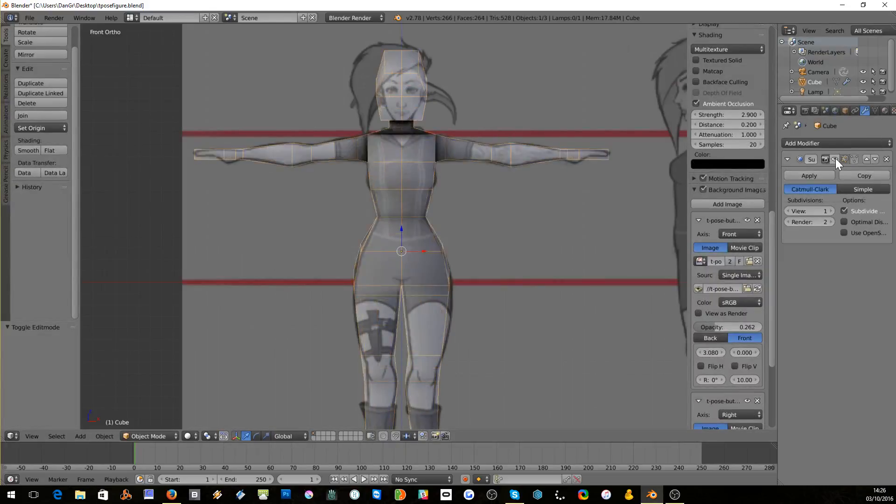
pyautogui.click(836, 158)
pyautogui.click(835, 158)
pyautogui.click(836, 158)
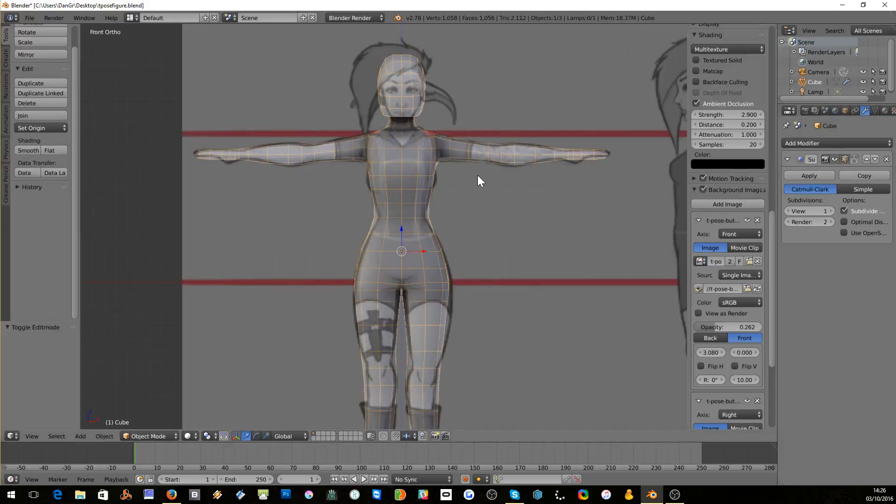
# - Deselect the figure, apply its Subdivision Surface modifier, and check the resulting mesh in Edit Mode against the front reference
pyautogui.press('a')
pyautogui.press('Tab')
pyautogui.press('Tab')
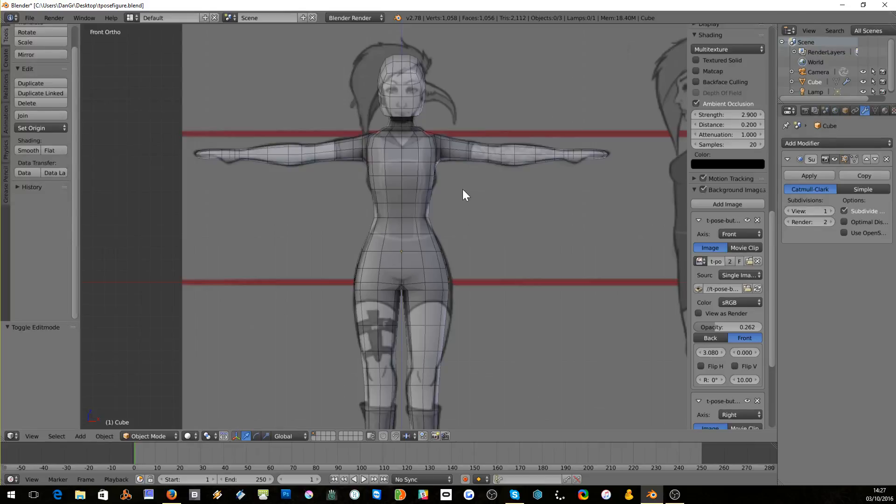
pyautogui.keyDown('shift'); pyautogui.scroll(-10, 463, 193); pyautogui.keyUp('shift')
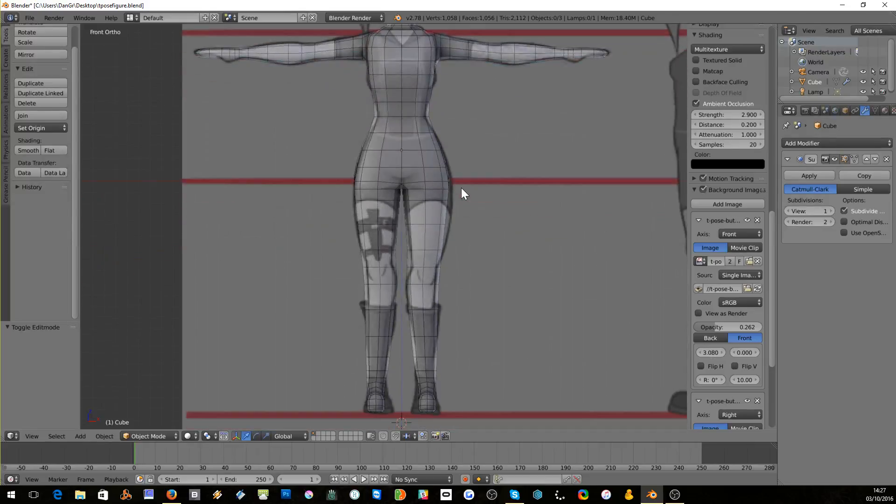
pyautogui.moveTo(461, 189)
pyautogui.mouseDown(button='middle')
pyautogui.moveTo(296, 193)
pyautogui.moveTo(447, 185)
pyautogui.mouseUp(button='middle')
pyautogui.press('KP_1')
pyautogui.click(805, 175)
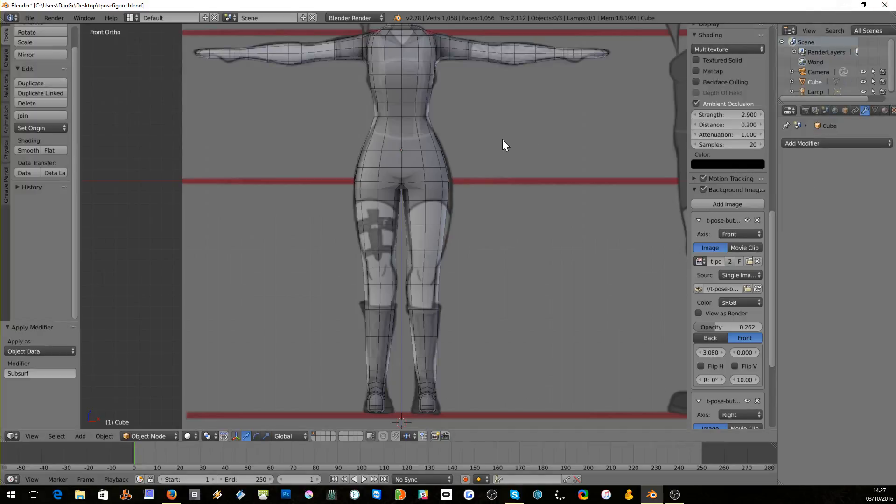
pyautogui.press('Tab')
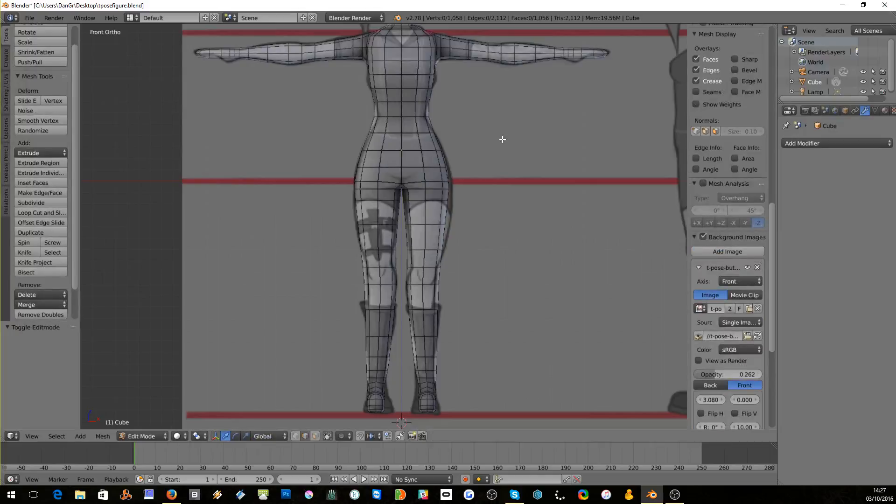
pyautogui.scroll(-2, 503, 140)
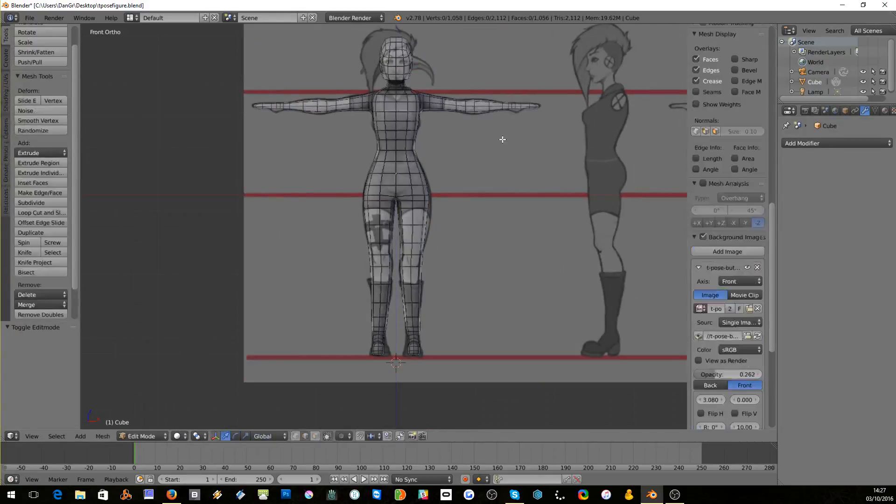
pyautogui.moveTo(502, 137); pyautogui.dragTo(534, 125, button='middle')
pyautogui.press('KP_1')
# - Save the scene as an incremented copy named tposefigure1.blend on the Desktop
pyautogui.click(30, 19)
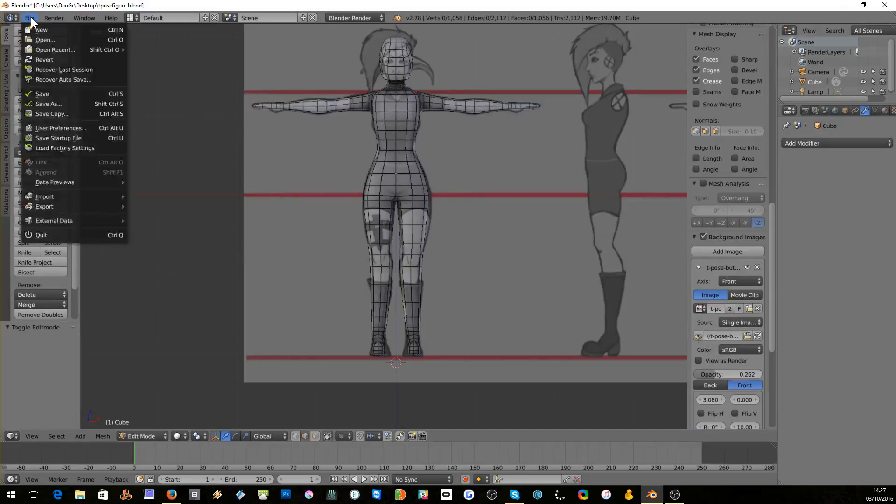
pyautogui.click(52, 103)
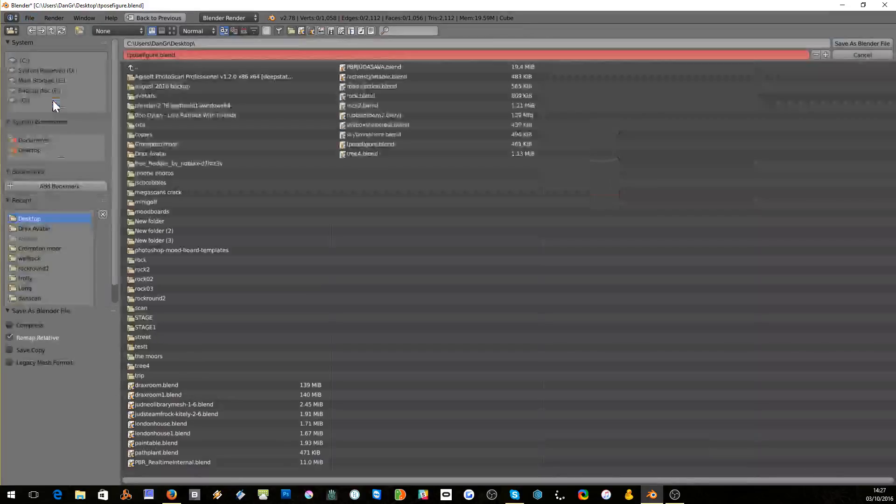
pyautogui.click(825, 54)
pyautogui.click(839, 44)
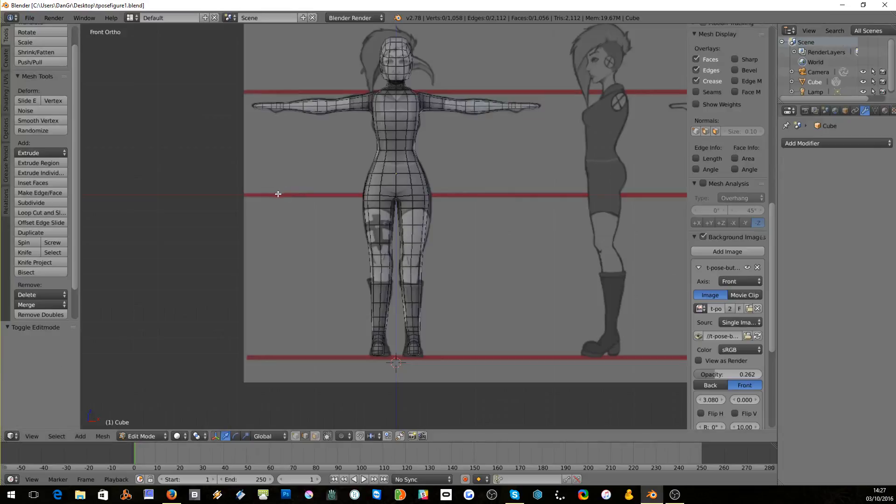
pyautogui.scroll(1, 342, 124)
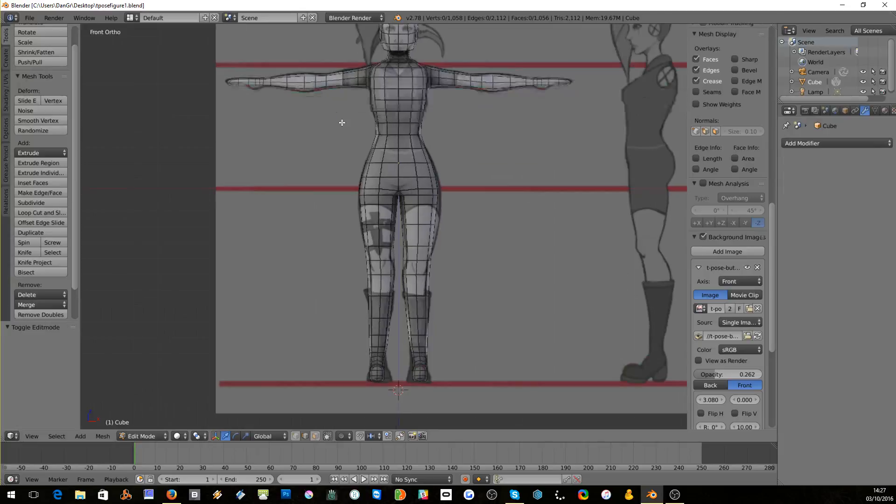
pyautogui.scroll(-1, 342, 123)
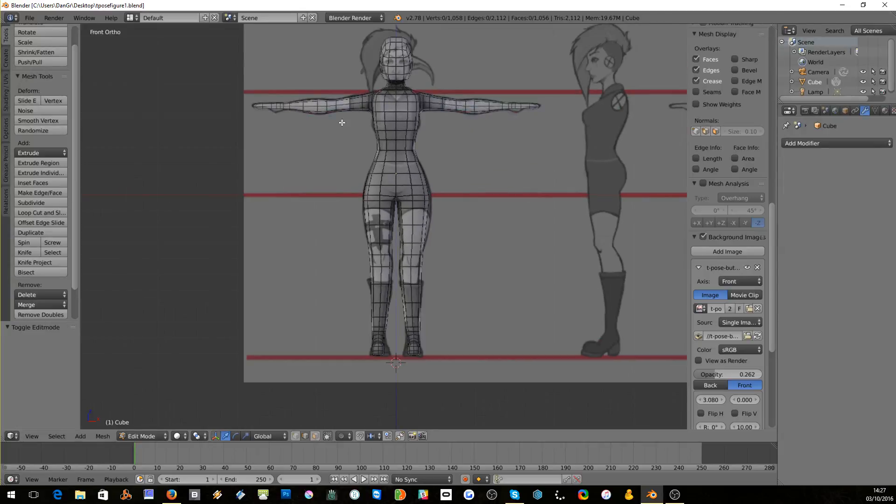
pyautogui.press('Tab')
pyautogui.press('Tab')
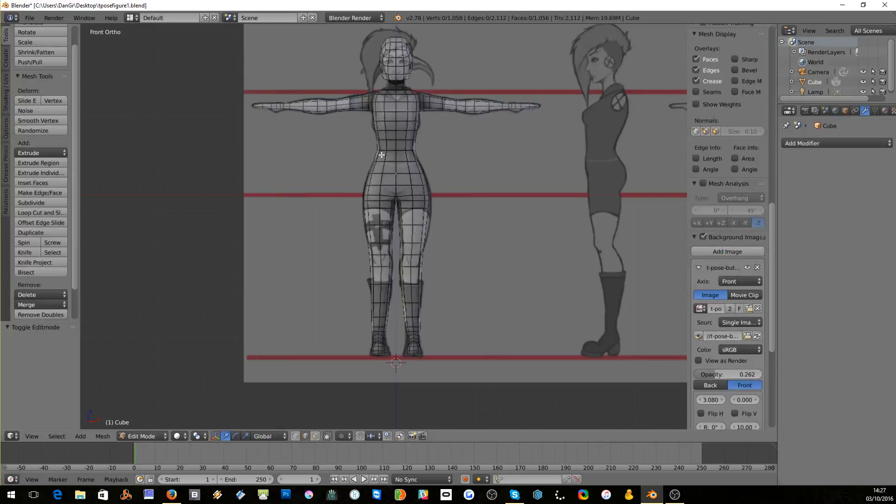
# - Turn off the wireframe display in the Cube's object settings and view the smooth figure in Object Mode
pyautogui.click(132, 435)
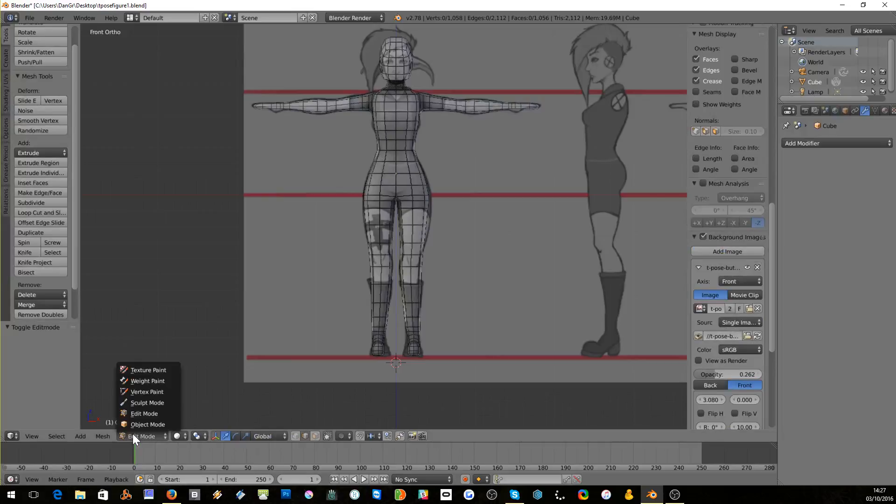
pyautogui.click(136, 426)
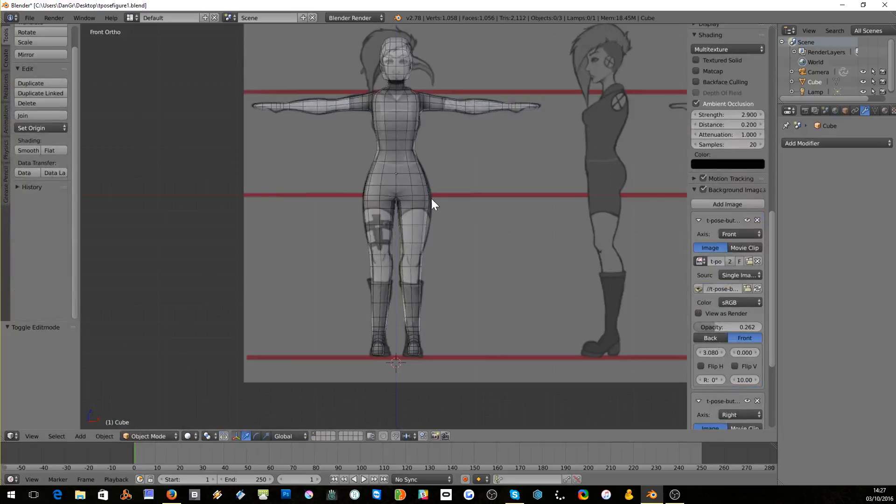
pyautogui.press('Tab')
pyautogui.click(845, 109)
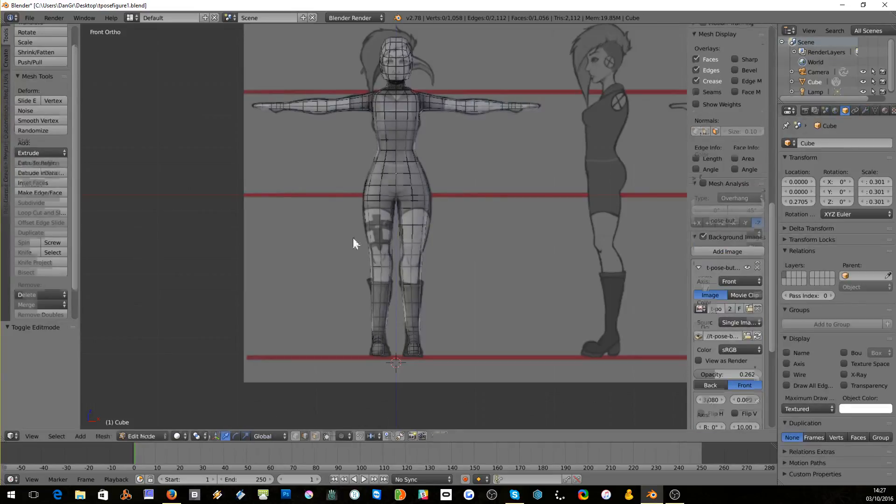
pyautogui.press('Tab')
pyautogui.moveTo(335, 187); pyautogui.dragTo(369, 200, button='middle')
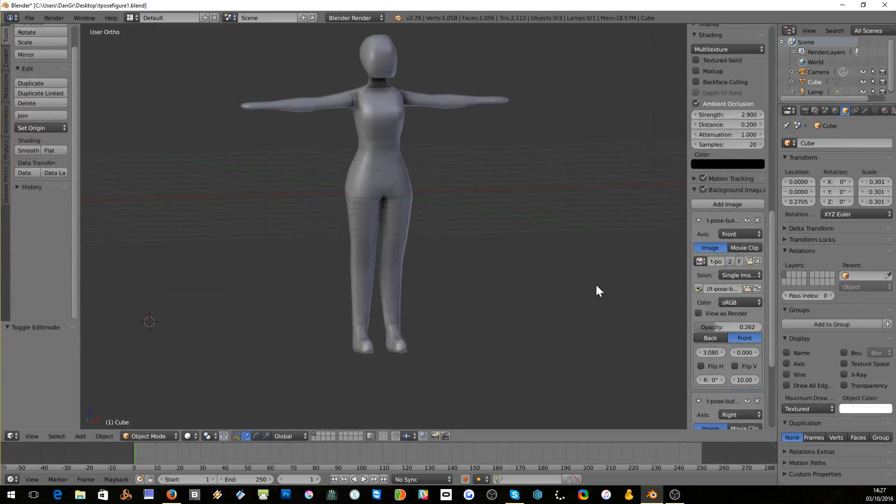
# - Hide the background images and set the viewport ambient occlusion strength to 3.700, checking the shading on the figure
pyautogui.click(704, 189)
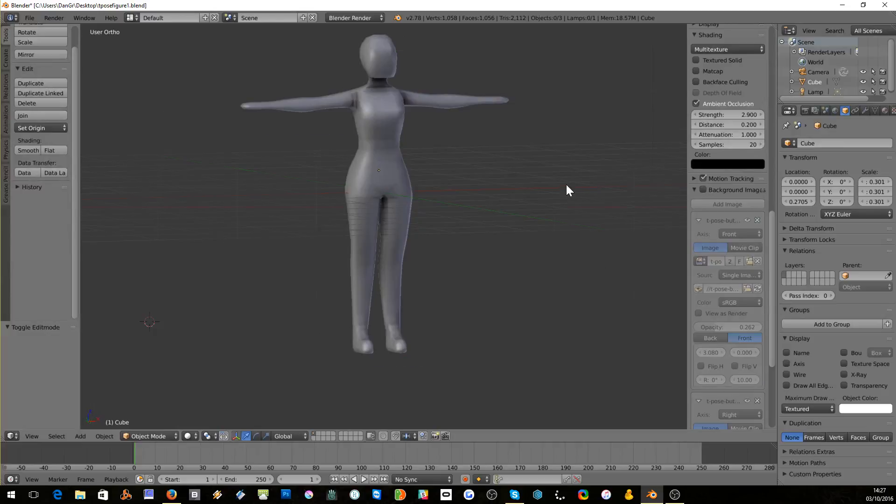
pyautogui.press('KP_1')
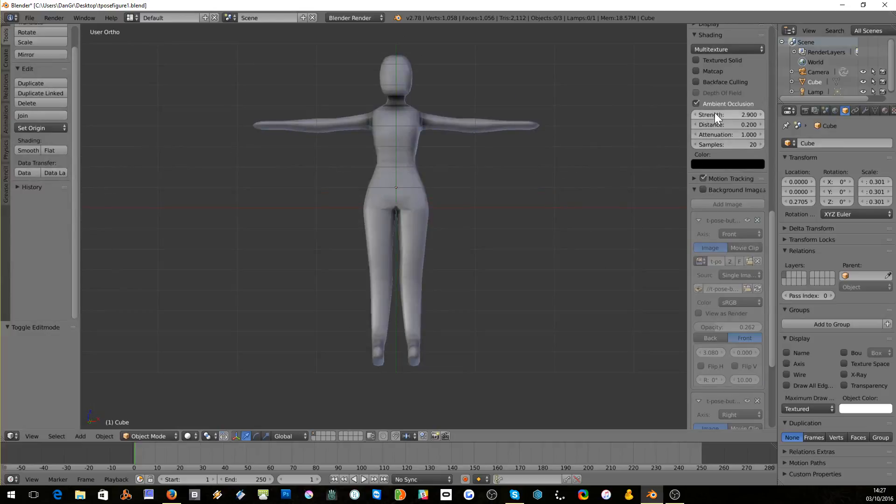
pyautogui.moveTo(715, 114)
pyautogui.mouseDown()
pyautogui.moveTo(747, 115)
pyautogui.moveTo(721, 114)
pyautogui.mouseUp()
pyautogui.moveTo(637, 94); pyautogui.dragTo(520, 122, button='middle')
pyautogui.press('KP_1')
pyautogui.press('KP_5')
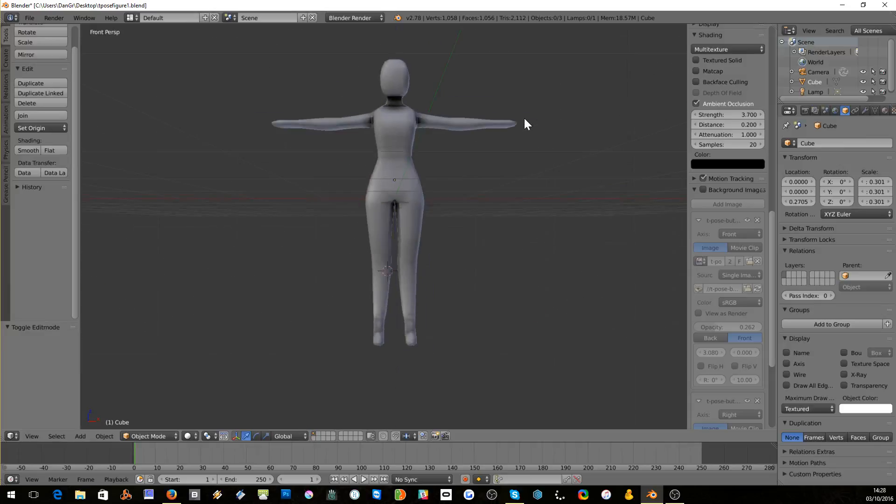
pyautogui.press('KP_5')
# - Show the background images again and frame the body and legs against the front reference
pyautogui.click(703, 190)
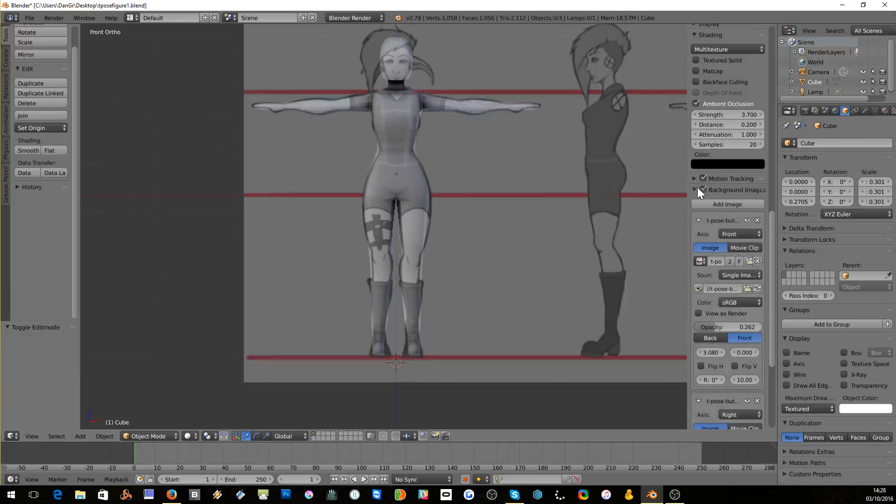
pyautogui.scroll(3, 357, 179)
pyautogui.scroll(-2, 363, 152)
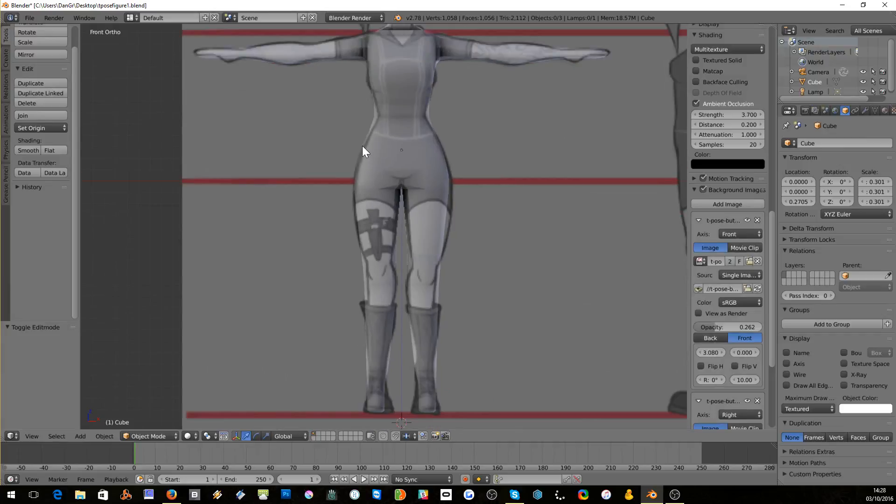
# - Select the figure mesh and apply its scale
pyautogui.scroll(1, 366, 144)
pyautogui.scroll(3, 366, 143)
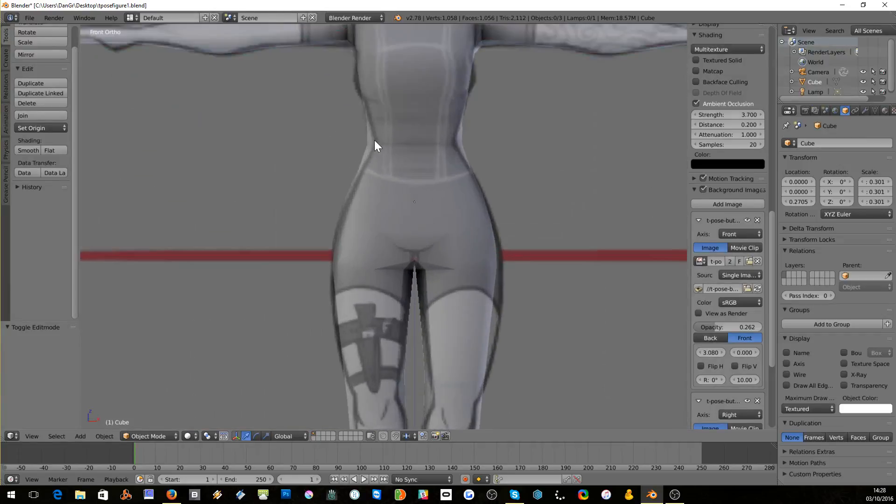
pyautogui.rightClick(374, 141)
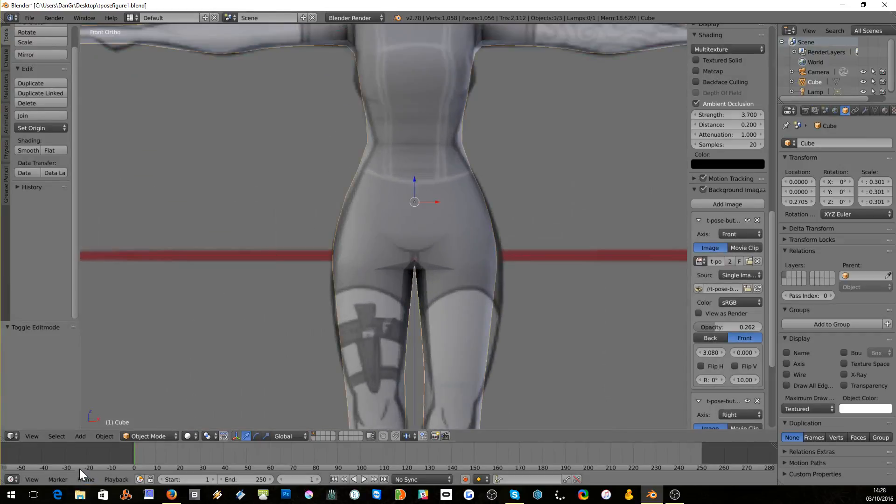
pyautogui.scroll(-3, 249, 217)
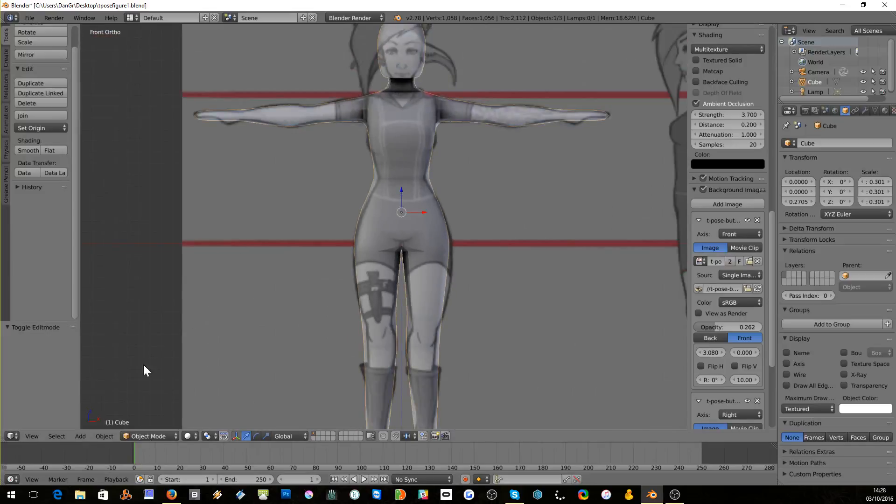
pyautogui.click(101, 433)
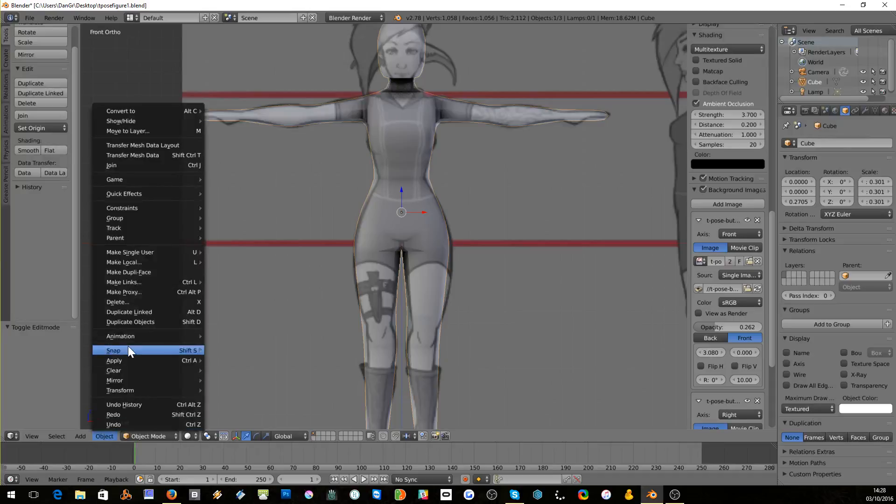
pyautogui.moveTo(125, 359)
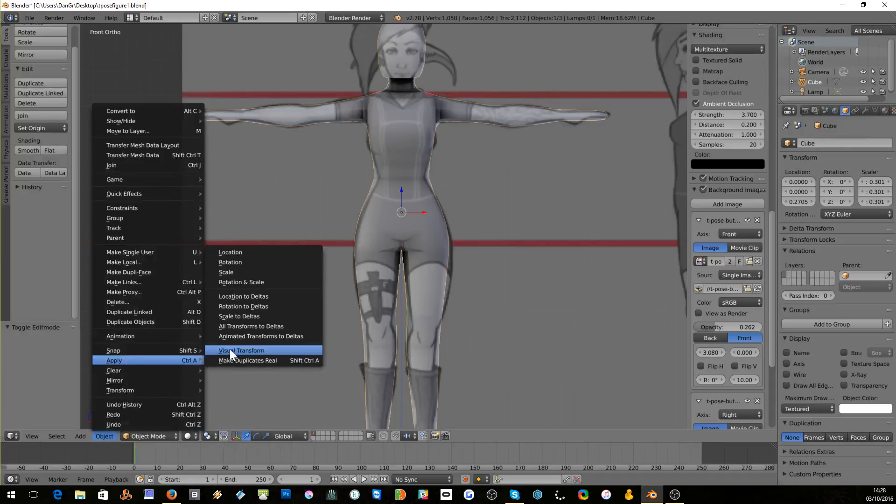
pyautogui.click(234, 272)
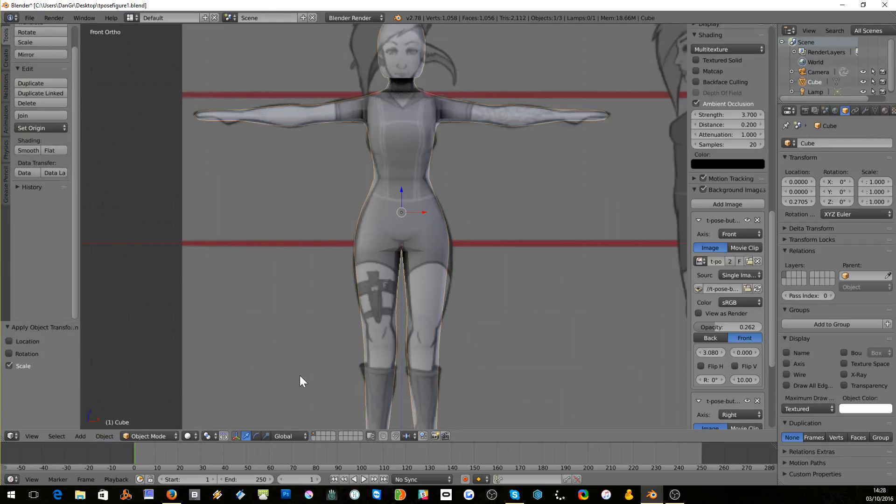
# - Switch the figure to Sculpt Mode and choose the Grab brush
pyautogui.click(136, 437)
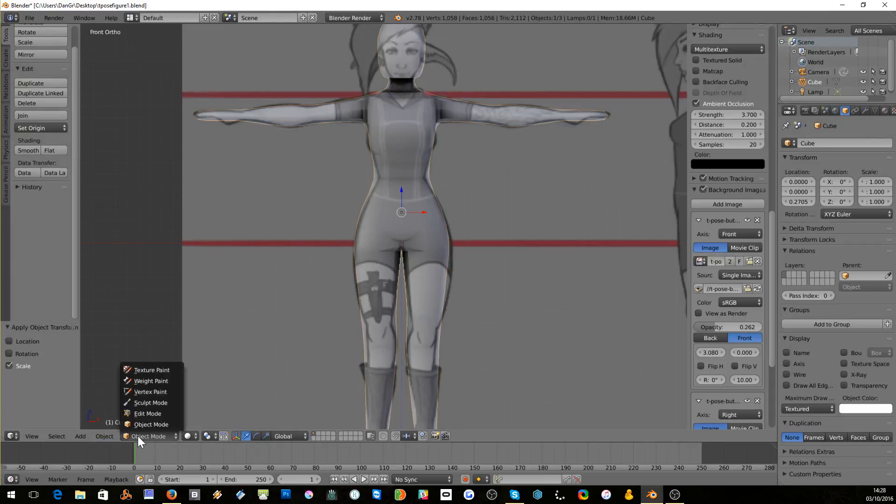
pyautogui.click(146, 404)
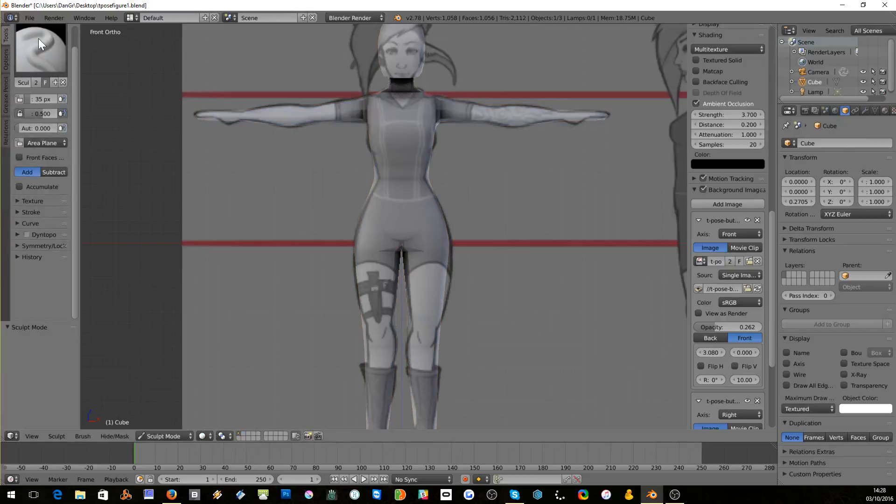
pyautogui.click(44, 51)
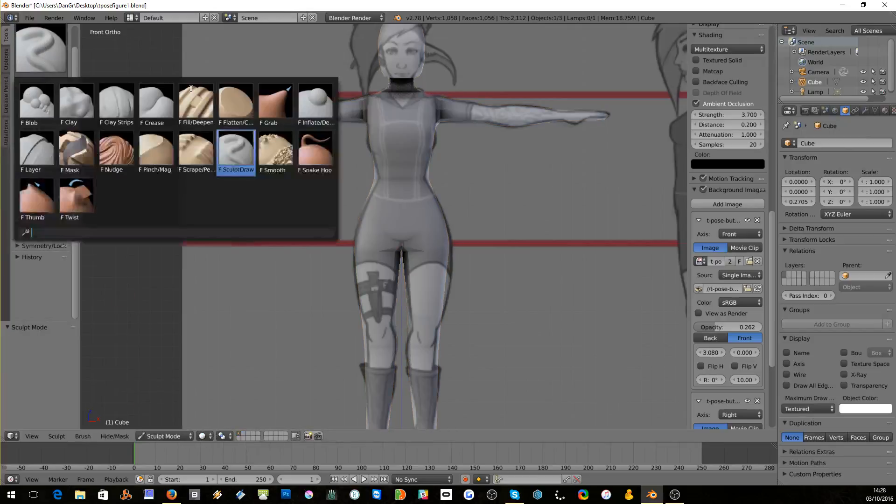
pyautogui.click(268, 107)
pyautogui.scroll(-2, 267, 152)
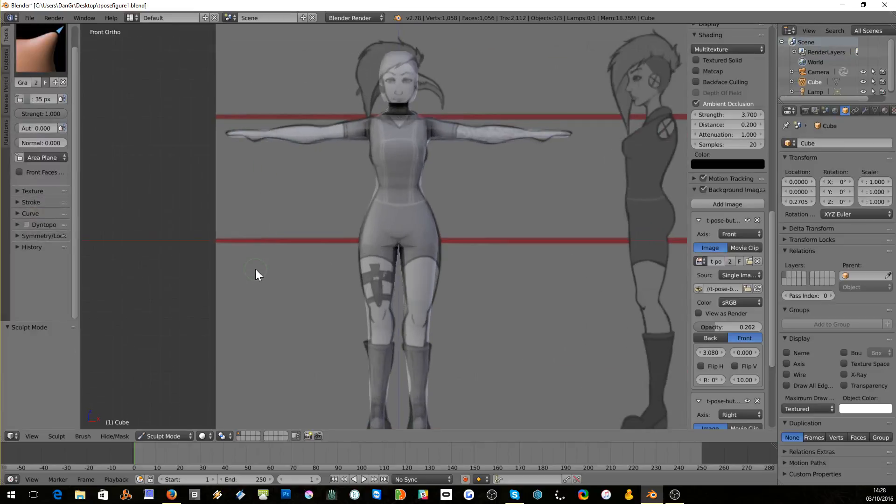
# - Enlarge the Grab brush to 113 px and nudge the outer edge of the leg near the knee to the front reference
pyautogui.press(']')
pyautogui.press(']')
pyautogui.press(']')
pyautogui.press(']')
pyautogui.press(']')
pyautogui.press(']')
pyautogui.press(']')
pyautogui.press(']')
pyautogui.press(']')
pyautogui.press(']')
pyautogui.press(']')
pyautogui.press(']')
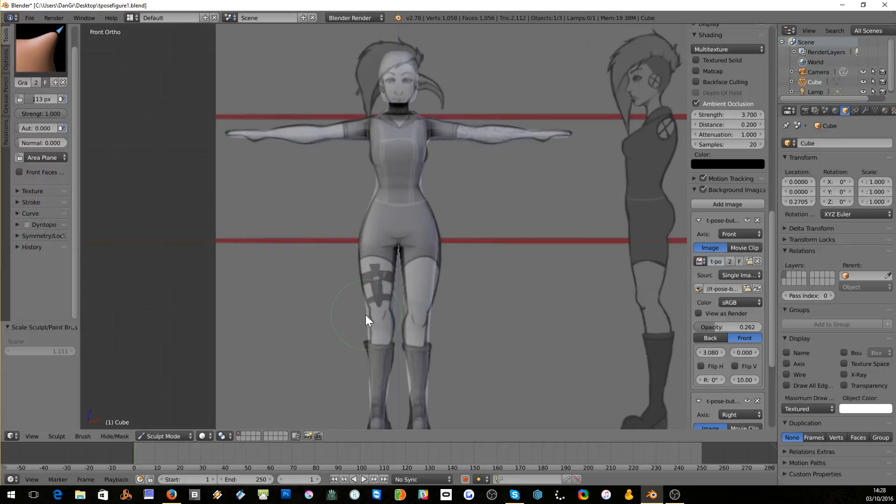
pyautogui.moveTo(365, 315); pyautogui.dragTo(369, 315)
# - Enlarge the Grab brush to 231 px and pull the side of the waist inward to the front reference outline
pyautogui.scroll(6, 371, 148)
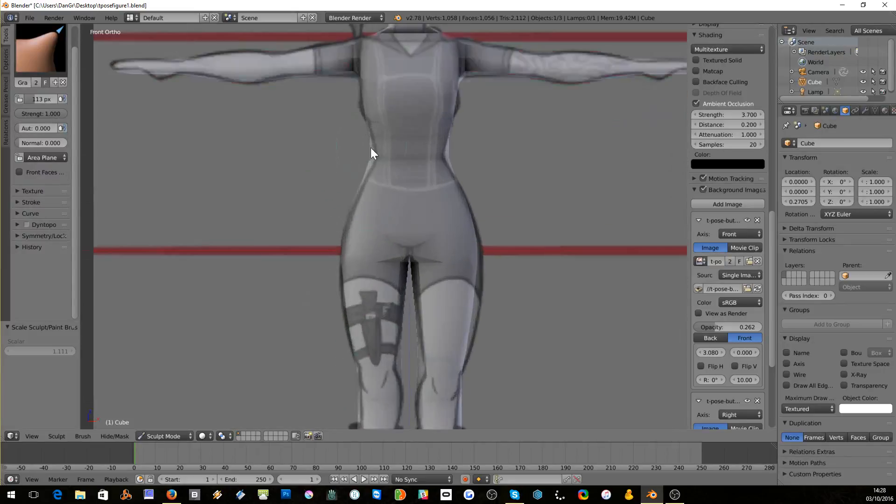
pyautogui.press(']')
pyautogui.press(']')
pyautogui.press(']')
pyautogui.press(']')
pyautogui.press(']')
pyautogui.press(']')
pyautogui.press(']')
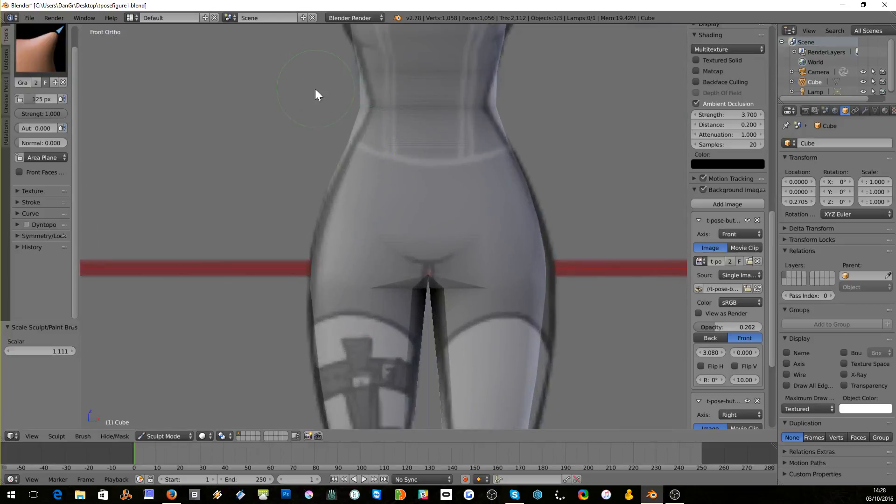
pyautogui.moveTo(360, 105); pyautogui.dragTo(367, 106)
pyautogui.scroll(-5, 367, 106)
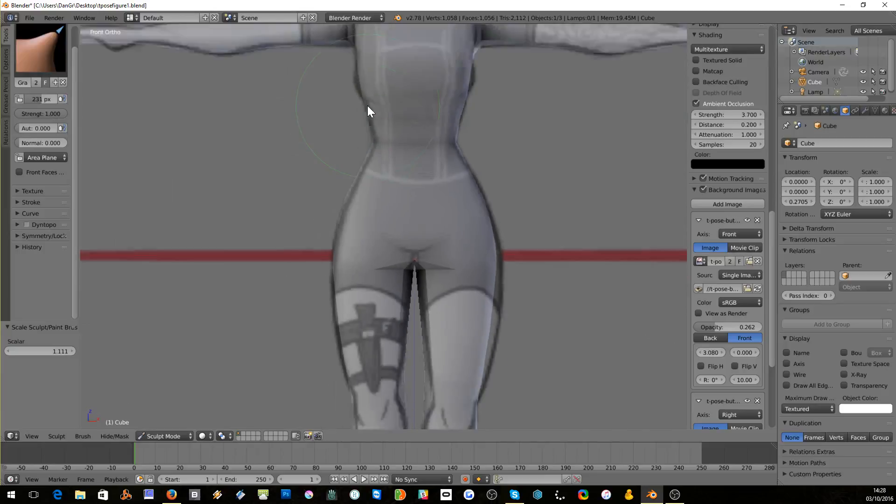
# - In the right side view, enlarge the Grab brush to 350 px and pull the lower back in to the reference outline
pyautogui.moveTo(368, 106)
pyautogui.mouseDown(button='middle')
pyautogui.moveTo(387, 110)
pyautogui.moveTo(365, 117)
pyautogui.mouseUp(button='middle')
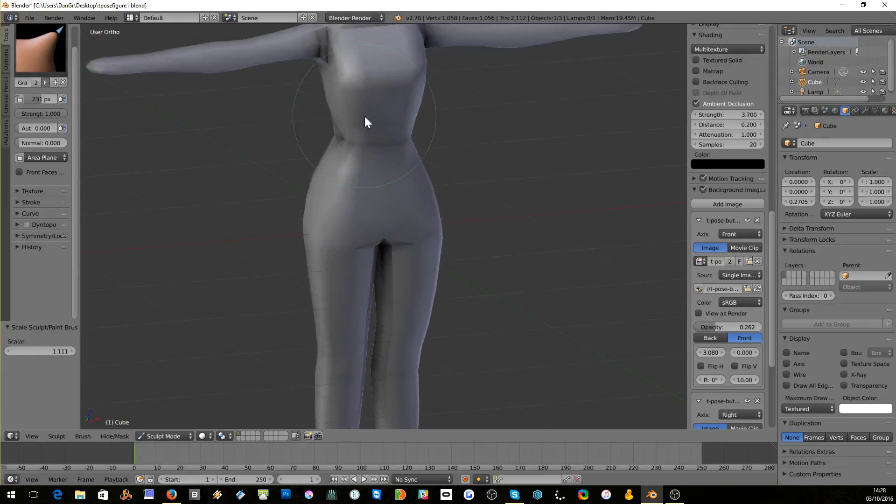
pyautogui.press('KP_1')
pyautogui.press('KP_3')
pyautogui.scroll(1, 444, 170)
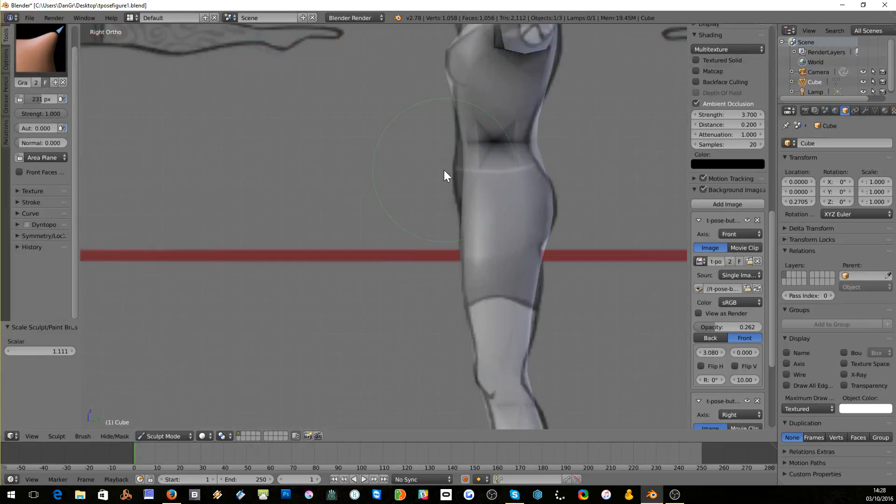
pyautogui.keyDown('ctrl'); pyautogui.scroll(7, 444, 170); pyautogui.keyUp('ctrl')
pyautogui.scroll(2, 452, 150)
pyautogui.press(']')
pyautogui.press(']')
pyautogui.press(']')
pyautogui.press(']')
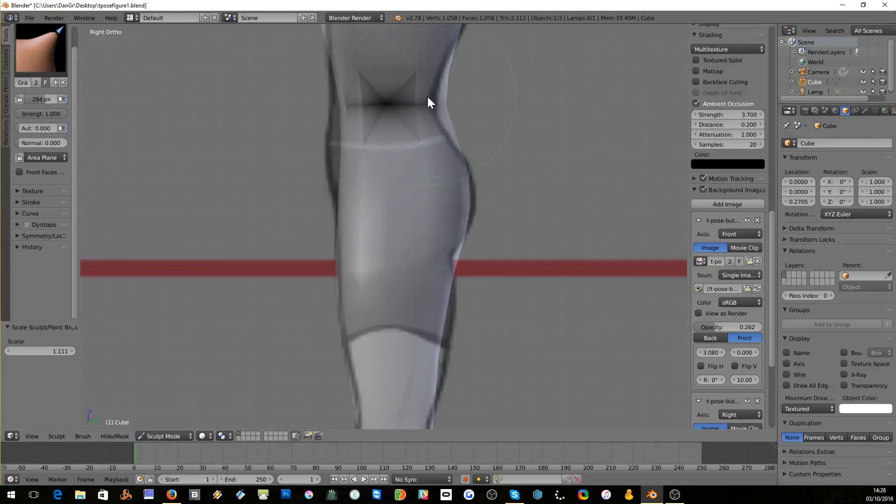
pyautogui.moveTo(445, 103); pyautogui.dragTo(436, 103)
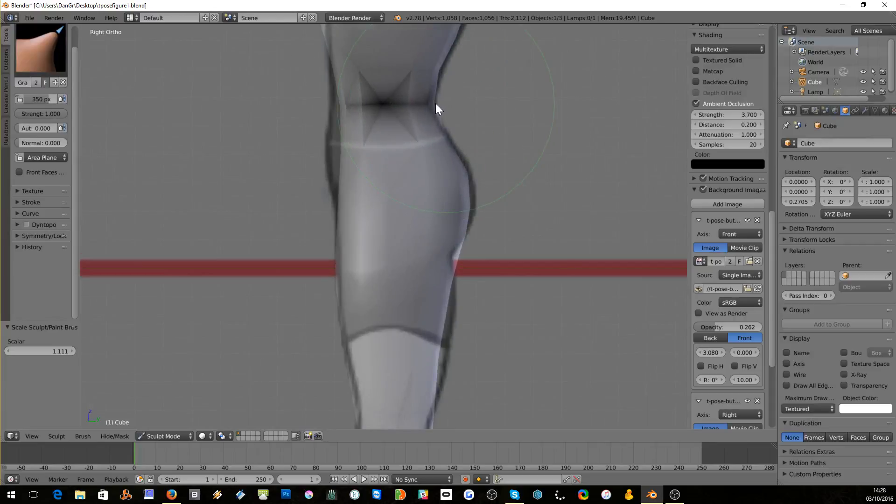
# - Shape the buttock and back of the thigh to the side reference, reducing the Grab brush to 228 px for the thigh
pyautogui.moveTo(457, 275); pyautogui.dragTo(453, 262)
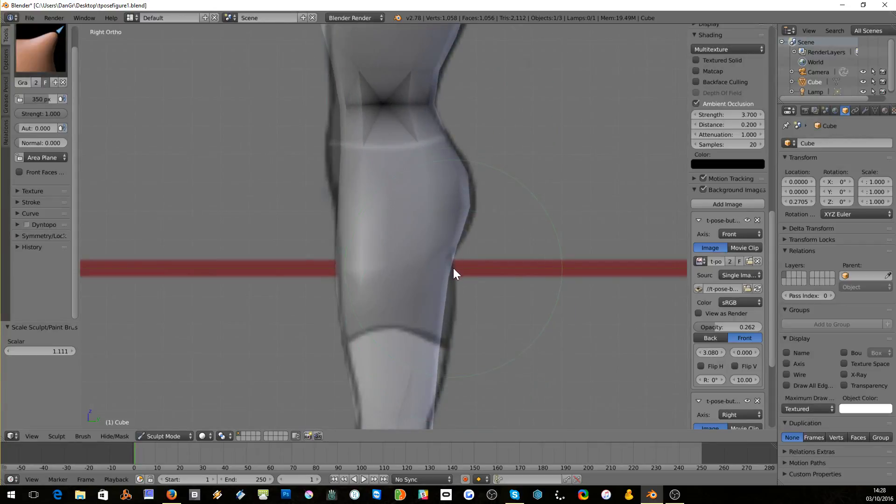
pyautogui.moveTo(460, 190); pyautogui.dragTo(465, 190)
pyautogui.scroll(-2, 446, 266)
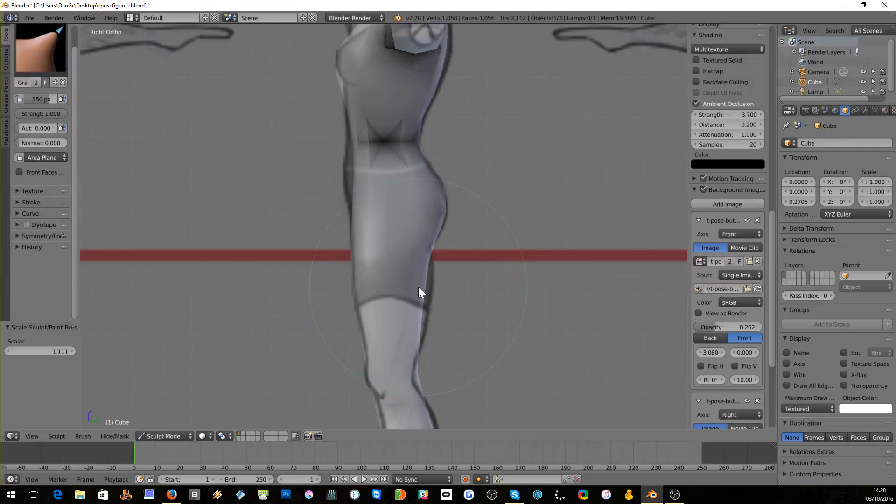
pyautogui.press('[')
pyautogui.press('[')
pyautogui.press('[')
pyautogui.press('[')
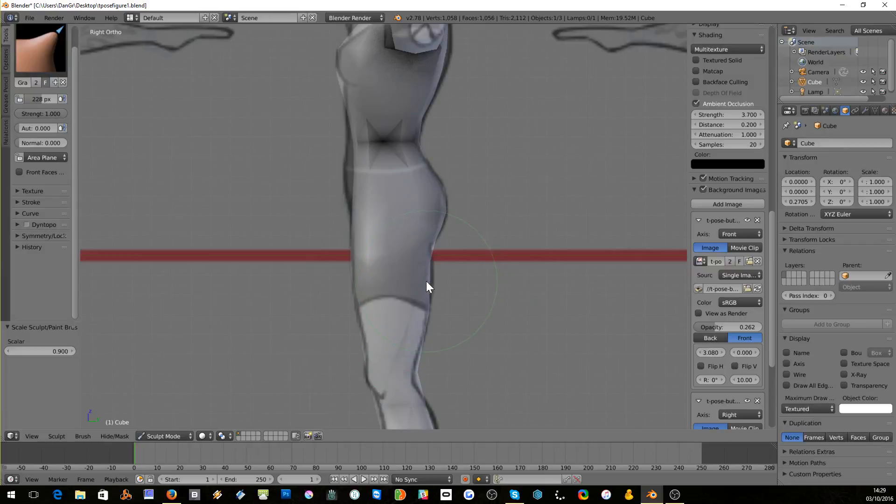
pyautogui.moveTo(427, 281); pyautogui.dragTo(431, 276)
# - Enlarge the Grab brush to 500 px and push the upper chest in to match the side reference
pyautogui.moveTo(350, 172); pyautogui.dragTo(379, 180, button='middle')
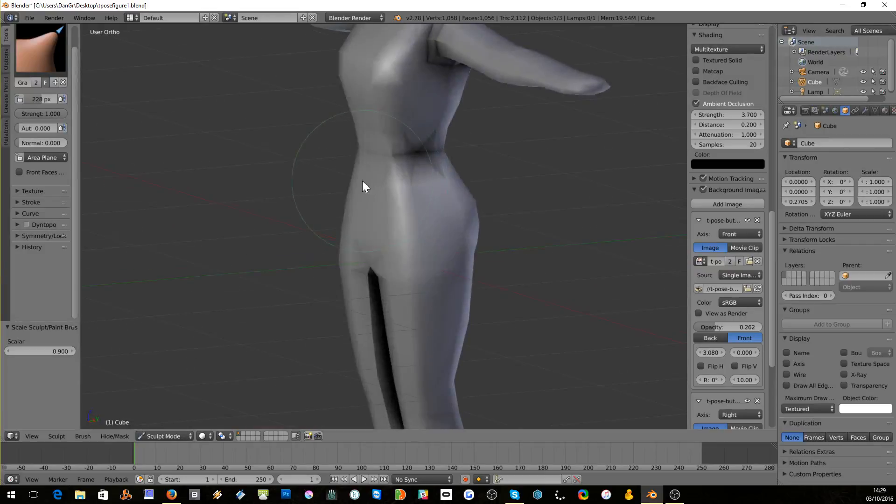
pyautogui.press('KP_1')
pyautogui.press('KP_3')
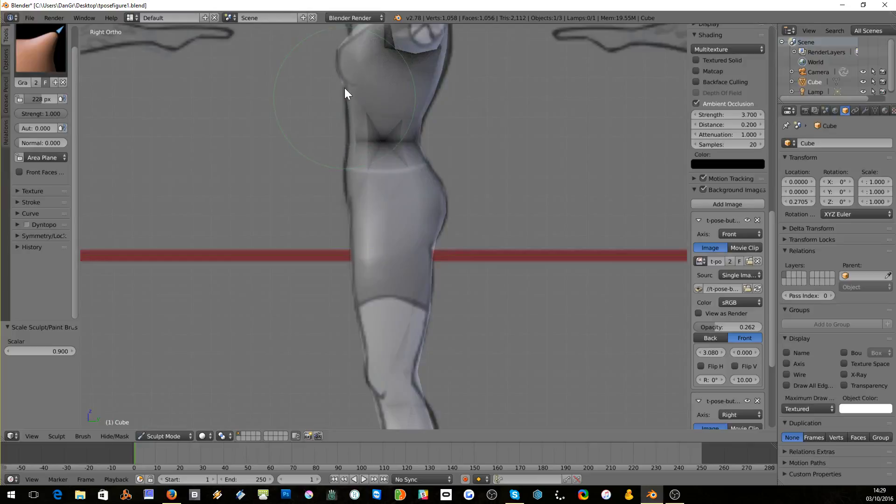
pyautogui.scroll(-4, 348, 82)
pyautogui.keyDown('shift'); pyautogui.scroll(2, 350, 84); pyautogui.keyUp('shift')
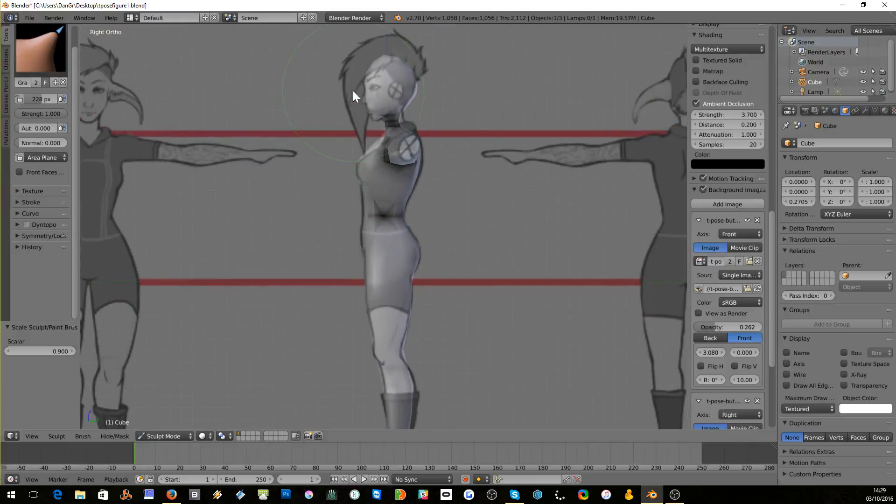
pyautogui.keyDown('shift'); pyautogui.scroll(3, 354, 91); pyautogui.keyUp('shift')
pyautogui.scroll(10, 357, 90)
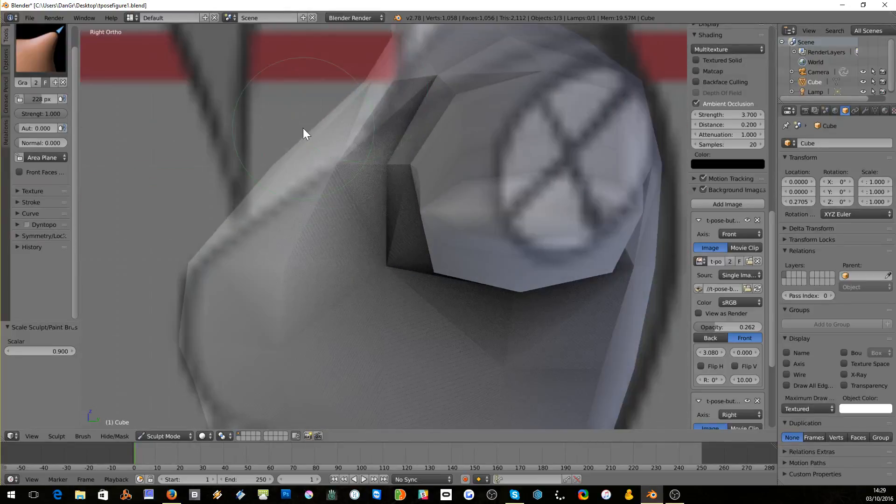
pyautogui.press(']')
pyautogui.press(']')
pyautogui.press(']')
pyautogui.press(']')
pyautogui.press(']')
pyautogui.press(']')
pyautogui.press(']')
pyautogui.press(']')
pyautogui.moveTo(296, 133)
pyautogui.mouseDown()
pyautogui.moveTo(330, 162)
pyautogui.moveTo(317, 161)
pyautogui.moveTo(332, 161)
pyautogui.mouseUp()
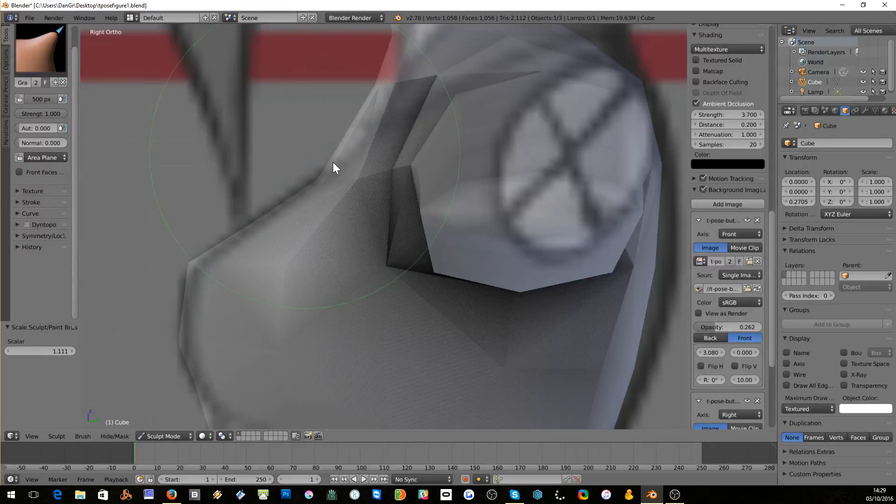
# - Reduce the Grab brush to 237 px while working on the front torso contour under the bust
pyautogui.scroll(-5, 334, 168)
pyautogui.keyDown('shift'); pyautogui.scroll(-8, 276, 290); pyautogui.keyUp('shift')
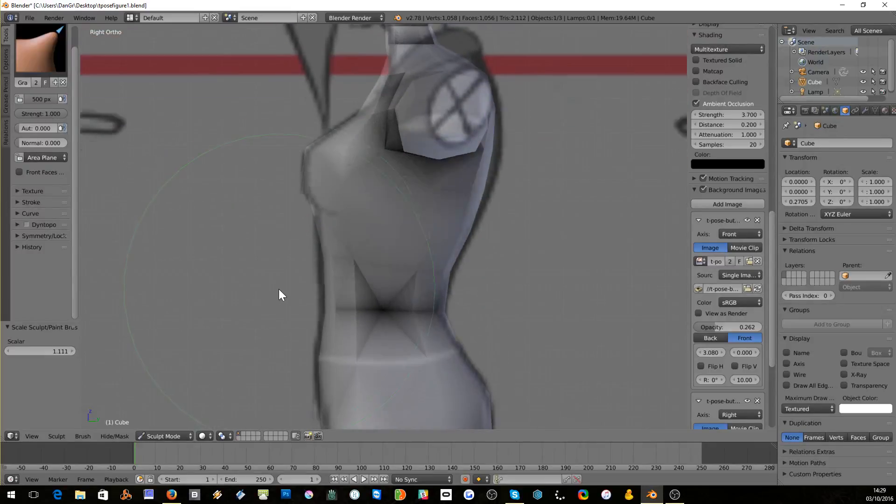
pyautogui.scroll(5, 282, 286)
pyautogui.press('[')
pyautogui.press('[')
pyautogui.press('[')
pyautogui.press('[')
pyautogui.press('[')
pyautogui.press('[')
pyautogui.press('[')
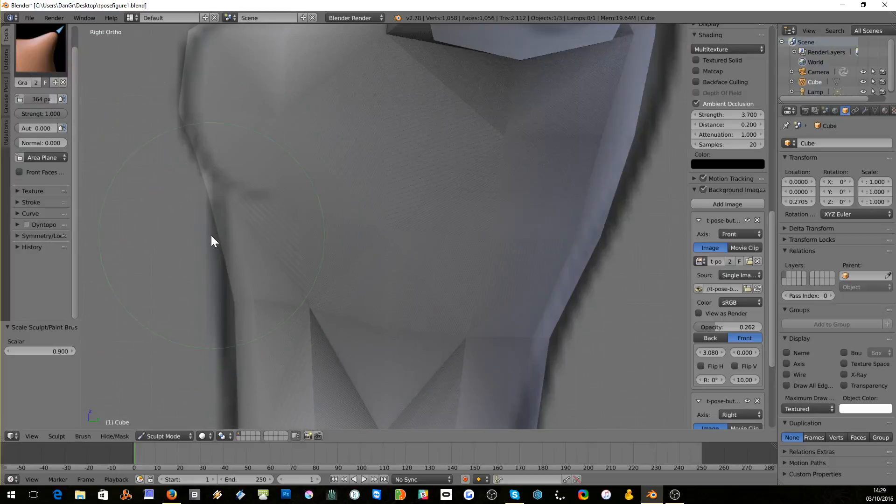
pyautogui.scroll(-7, 226, 203)
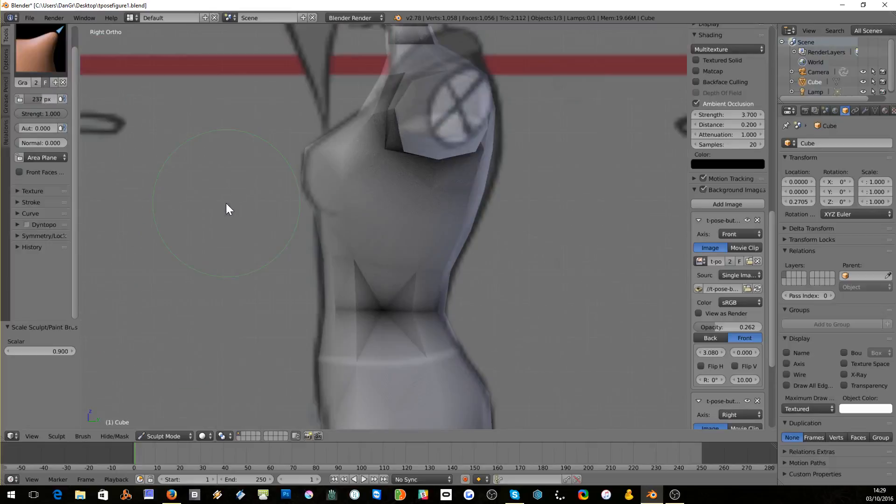
# - Set the Grab brush radius to 137 px and even out the pinched crease at the side of the waist
pyautogui.moveTo(259, 228); pyautogui.dragTo(276, 231, button='middle')
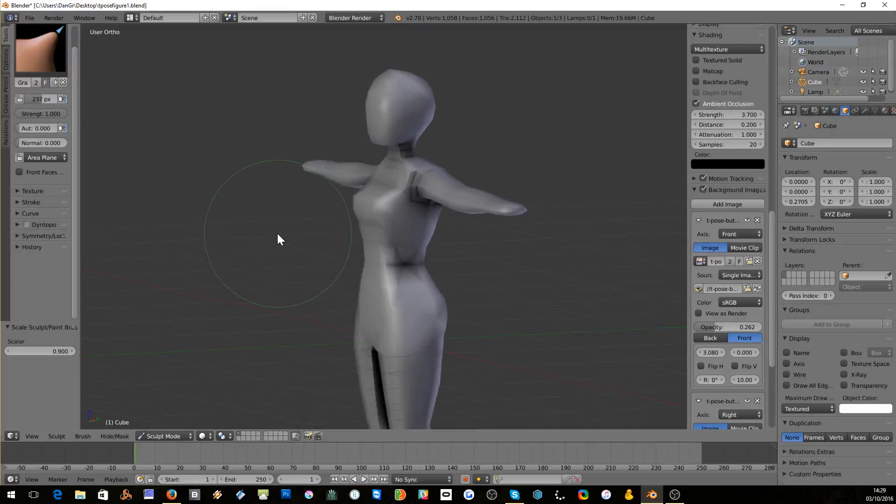
pyautogui.keyDown('shift'); pyautogui.scroll(-5, 287, 232); pyautogui.keyUp('shift')
pyautogui.scroll(3, 287, 232)
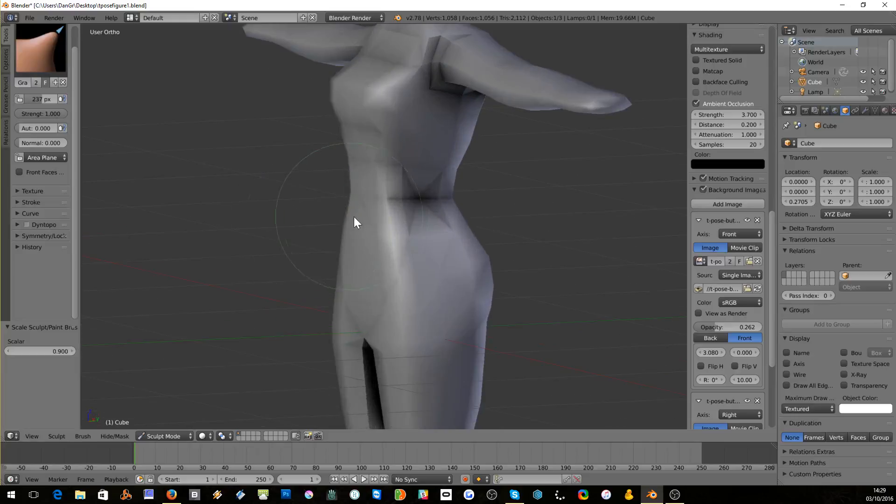
pyautogui.press('f')
pyautogui.click(408, 195)
pyautogui.moveTo(437, 189)
pyautogui.mouseDown(button='middle')
pyautogui.moveTo(451, 189)
pyautogui.moveTo(439, 196)
pyautogui.mouseUp(button='middle')
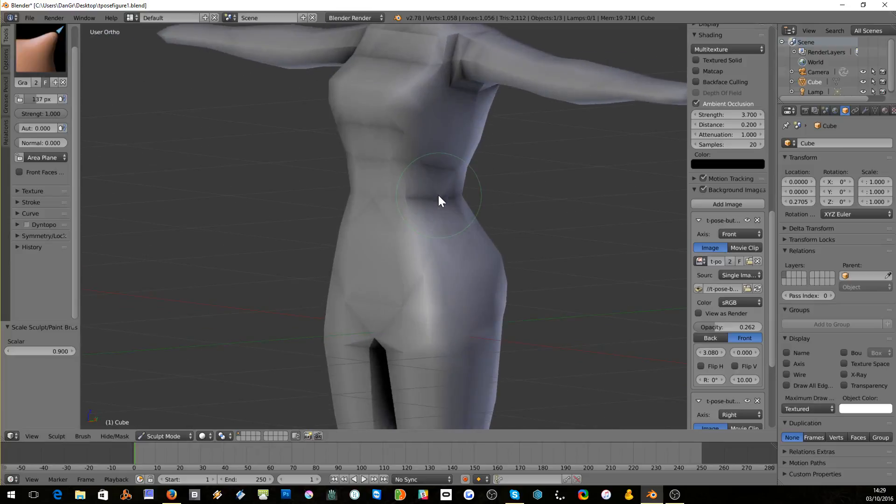
pyautogui.click(441, 196)
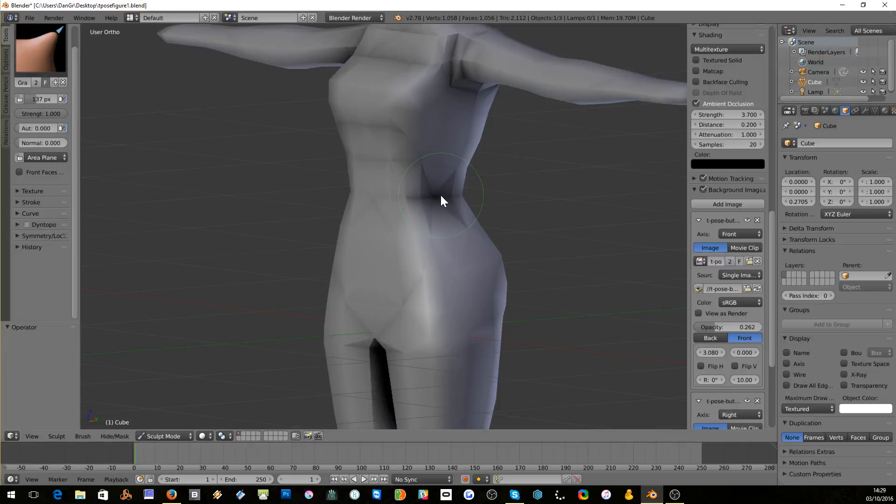
# - Grab the folded mesh at the front of the armpit to even out the transition from chest to arm
pyautogui.moveTo(389, 199); pyautogui.dragTo(390, 145, button='middle')
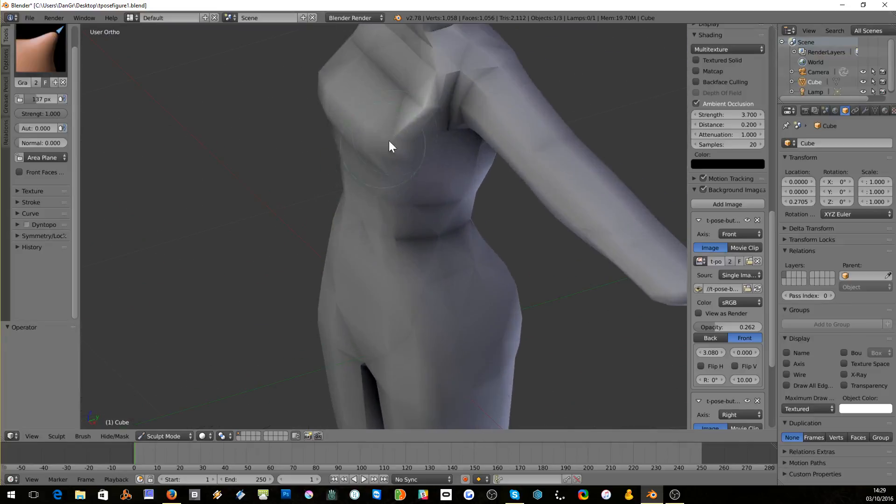
pyautogui.moveTo(450, 77); pyautogui.dragTo(453, 74)
pyautogui.moveTo(452, 117); pyautogui.dragTo(449, 114)
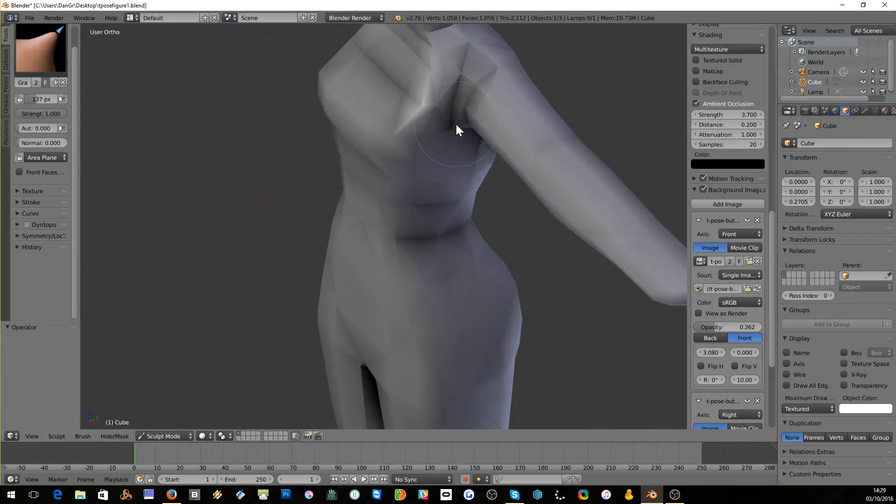
# - Pull the jaw, neck and sides of the head inward with the Grab brush at 186 px and 312 px to match the front reference
pyautogui.moveTo(466, 124); pyautogui.dragTo(446, 108, button='middle')
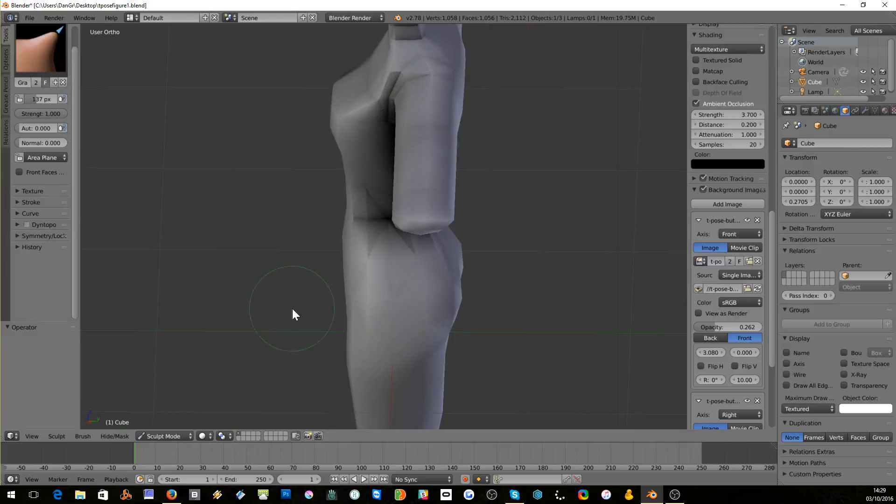
pyautogui.moveTo(293, 309); pyautogui.dragTo(402, 260, button='middle')
pyautogui.moveTo(458, 187)
pyautogui.mouseDown(button='middle')
pyautogui.moveTo(444, 198)
pyautogui.moveTo(466, 195)
pyautogui.mouseUp(button='middle')
pyautogui.scroll(-4, 468, 191)
pyautogui.press('KP_1')
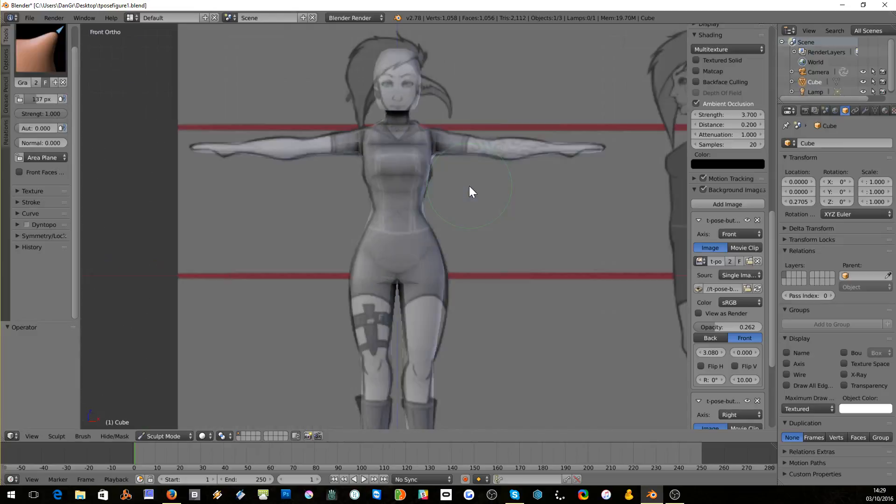
pyautogui.scroll(5, 416, 53)
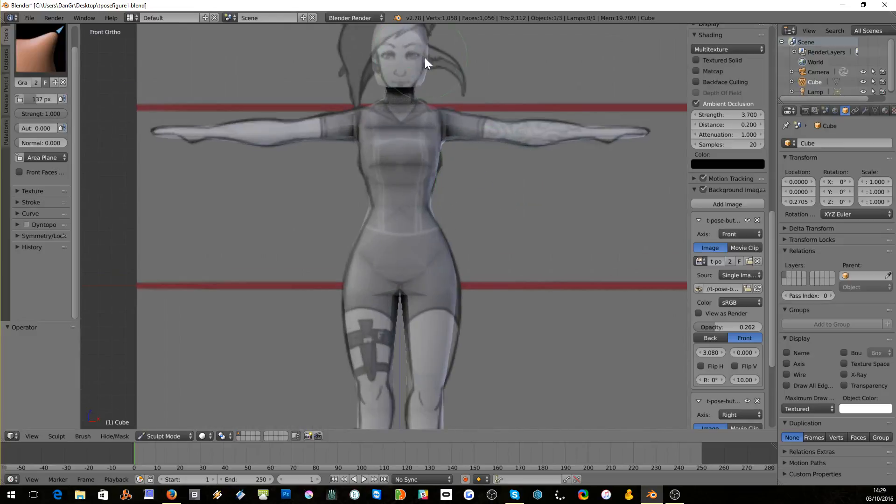
pyautogui.keyDown('shift'); pyautogui.scroll(3, 430, 66); pyautogui.keyUp('shift')
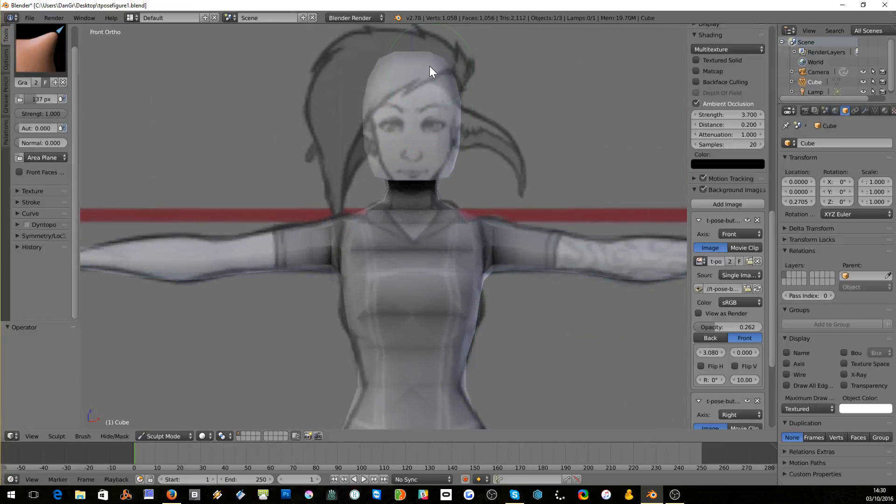
pyautogui.scroll(2, 430, 70)
pyautogui.press(']')
pyautogui.press(']')
pyautogui.press(']')
pyautogui.press(']')
pyautogui.press(']')
pyautogui.press(']')
pyautogui.press(']')
pyautogui.press(']')
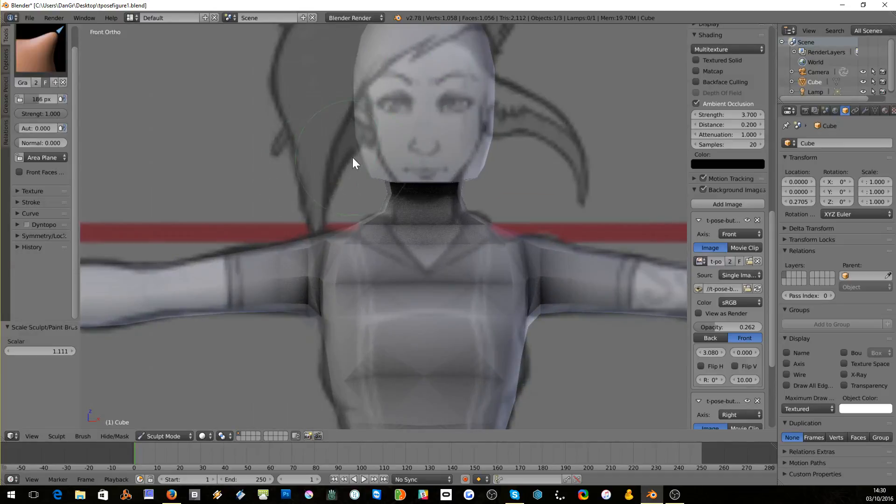
pyautogui.moveTo(363, 163); pyautogui.dragTo(377, 163)
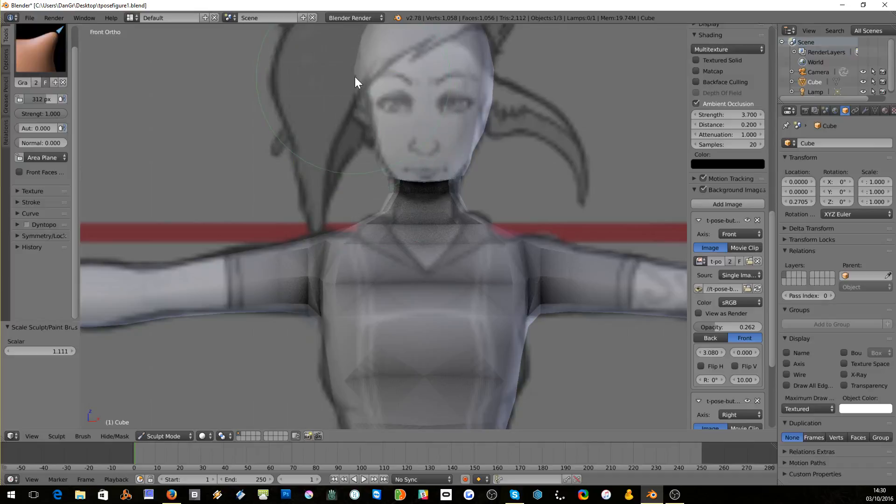
pyautogui.scroll(-3, 357, 77)
pyautogui.moveTo(381, 100); pyautogui.dragTo(393, 107)
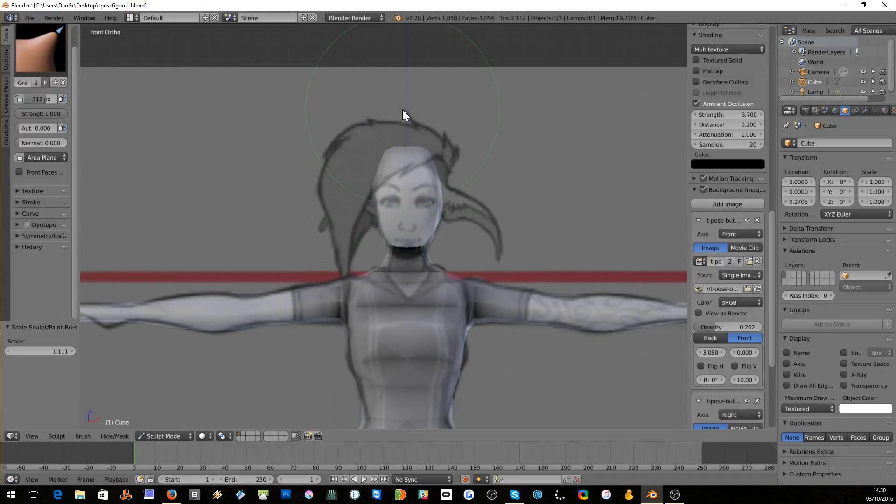
# - Round off the crown of the head in front view with the Grab brush, using a radius of 203 px and of 500 px
pyautogui.scroll(4, 402, 109)
pyautogui.press('[')
pyautogui.press('[')
pyautogui.press('[')
pyautogui.press('[')
pyautogui.press('[')
pyautogui.press('[')
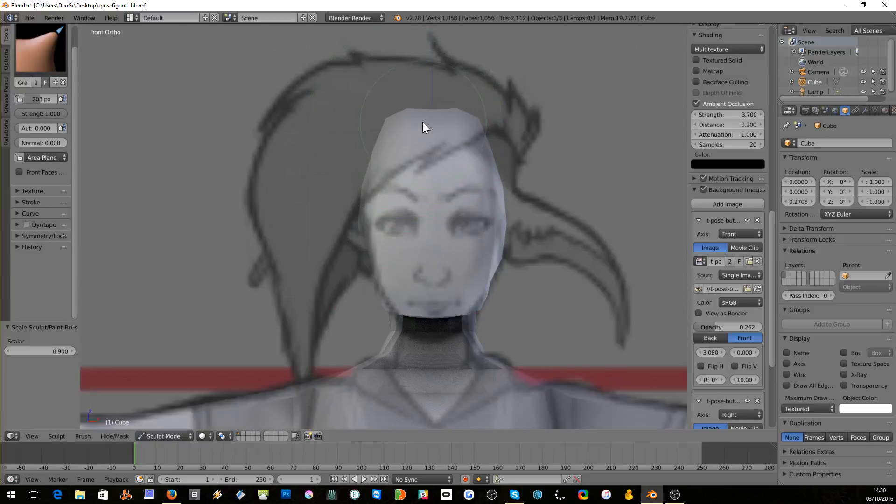
pyautogui.moveTo(434, 111); pyautogui.dragTo(433, 107)
pyautogui.press(']')
pyautogui.press(']')
pyautogui.press(']')
pyautogui.press(']')
pyautogui.press(']')
pyautogui.press(']')
pyautogui.press(']')
pyautogui.press(']')
pyautogui.press(']')
pyautogui.press(']')
pyautogui.press(']')
pyautogui.moveTo(430, 106); pyautogui.dragTo(430, 114)
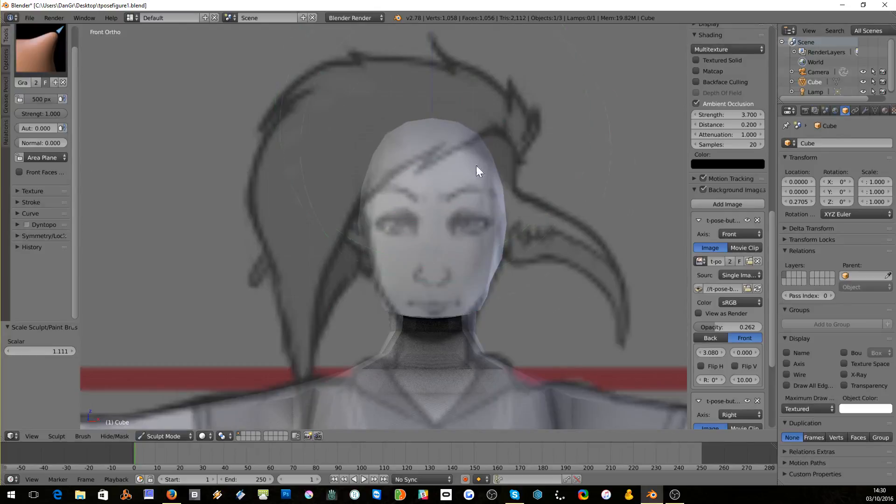
# - Reduce the Grab brush to 123 px and inspect the side of the head and neck up close
pyautogui.moveTo(477, 165); pyautogui.dragTo(447, 220, button='middle')
pyautogui.press('[')
pyautogui.press('[')
pyautogui.press('[')
pyautogui.press('[')
pyautogui.press('[')
pyautogui.press('[')
pyautogui.press('[')
pyautogui.press('[')
pyautogui.press('[')
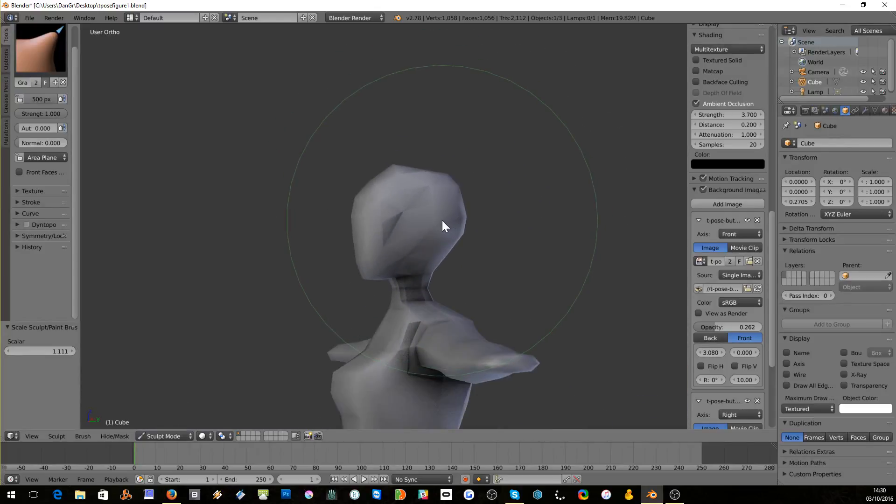
pyautogui.press('[')
pyautogui.press('[')
pyautogui.press('[')
pyautogui.press('[')
pyautogui.scroll(5, 420, 282)
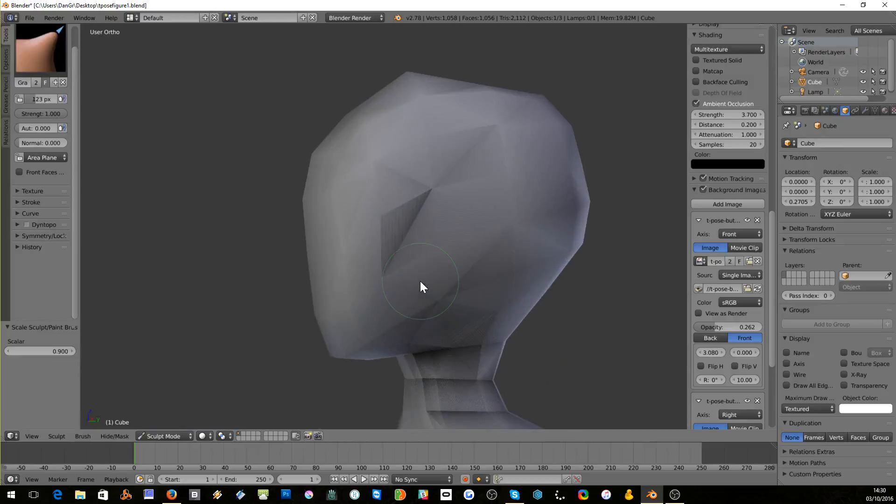
pyautogui.keyDown('shift'); pyautogui.scroll(-5, 425, 276); pyautogui.keyUp('shift')
pyautogui.scroll(2, 426, 271)
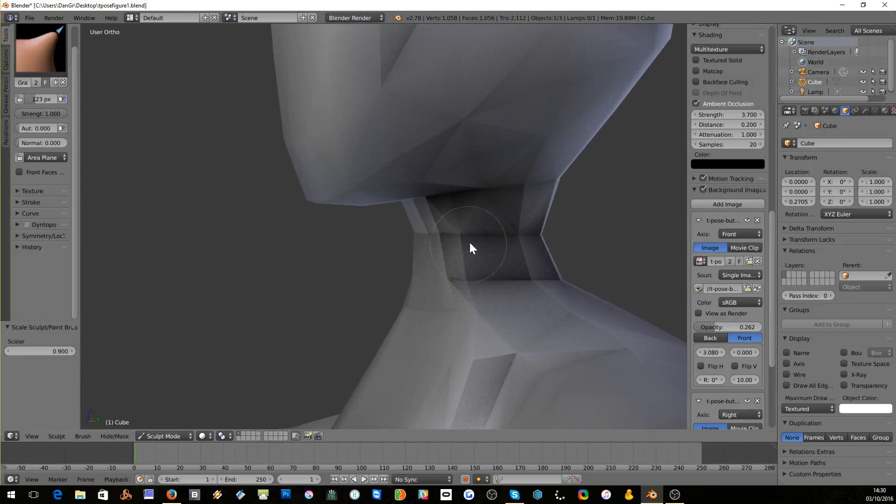
# - Hide the background reference images and show the whole figure in front view
pyautogui.scroll(-8, 531, 232)
pyautogui.press('KP_1')
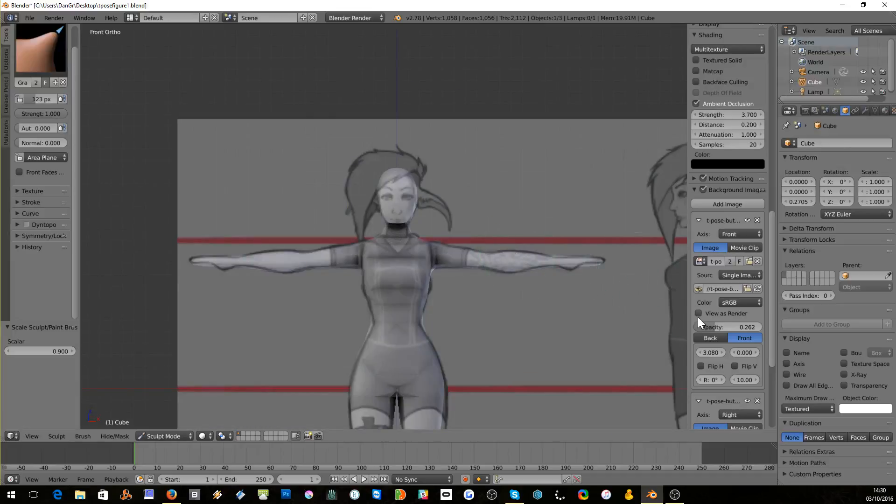
pyautogui.click(704, 189)
pyautogui.scroll(-4, 428, 181)
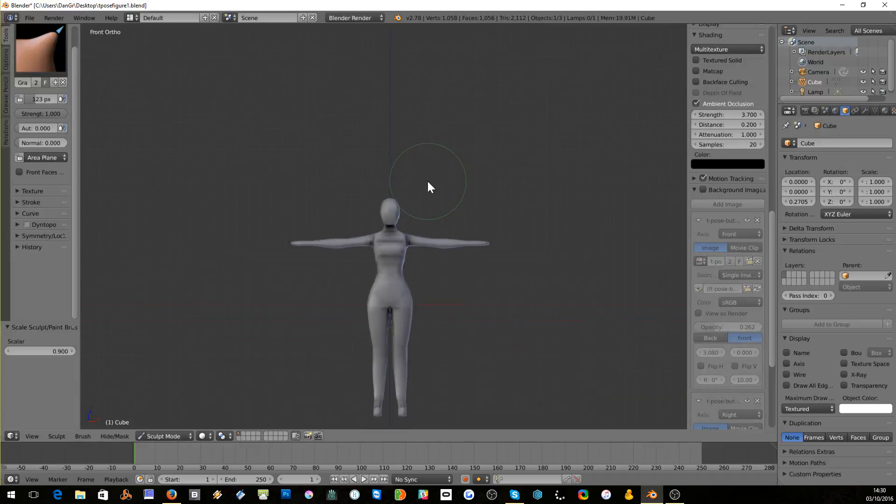
# - Examine the figure's mesh topology in Edit Mode with nothing selected, from the front and a three-quarter angle
pyautogui.click(146, 434)
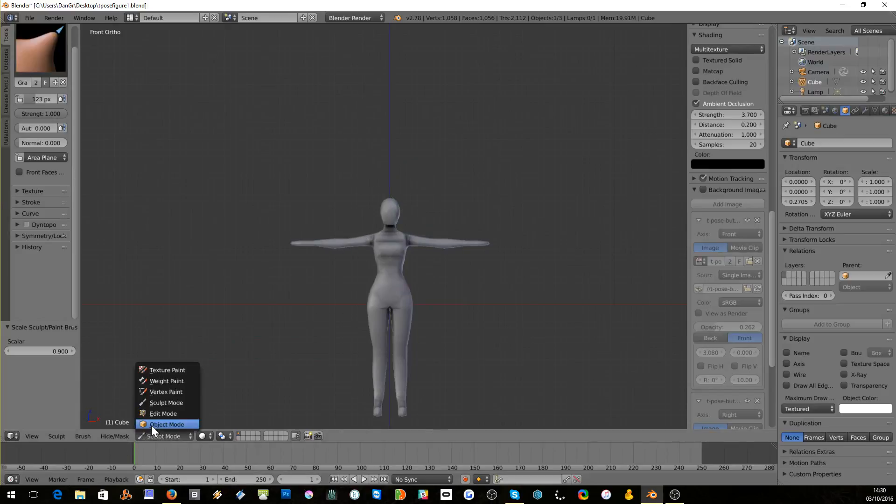
pyautogui.click(152, 425)
pyautogui.press('Tab')
pyautogui.press('a')
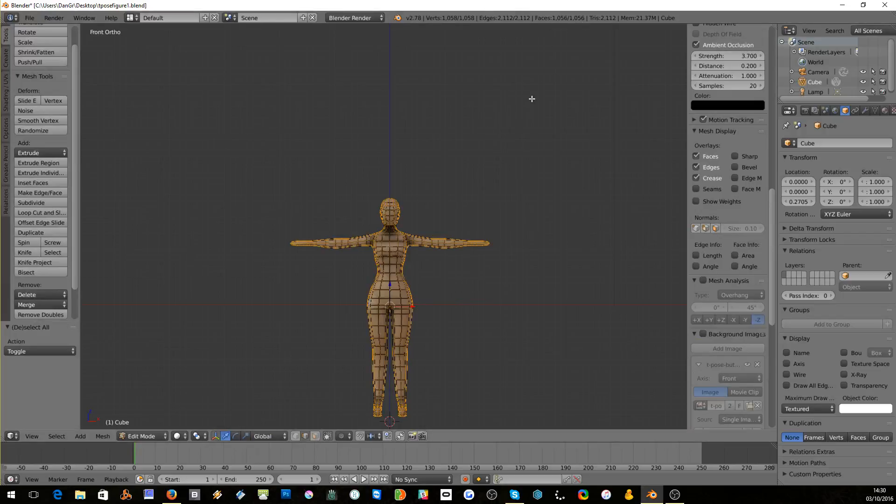
pyautogui.keyDown('shift'); pyautogui.scroll(-7, 532, 99); pyautogui.keyUp('shift')
pyautogui.press('a')
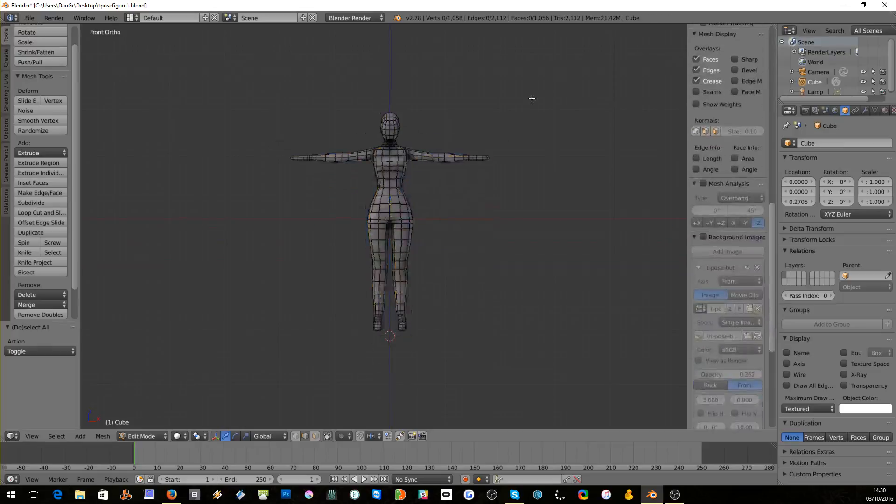
pyautogui.scroll(5, 533, 99)
pyautogui.moveTo(532, 99)
pyautogui.mouseDown(button='middle')
pyautogui.moveTo(671, 103)
pyautogui.moveTo(531, 100)
pyautogui.mouseUp(button='middle')
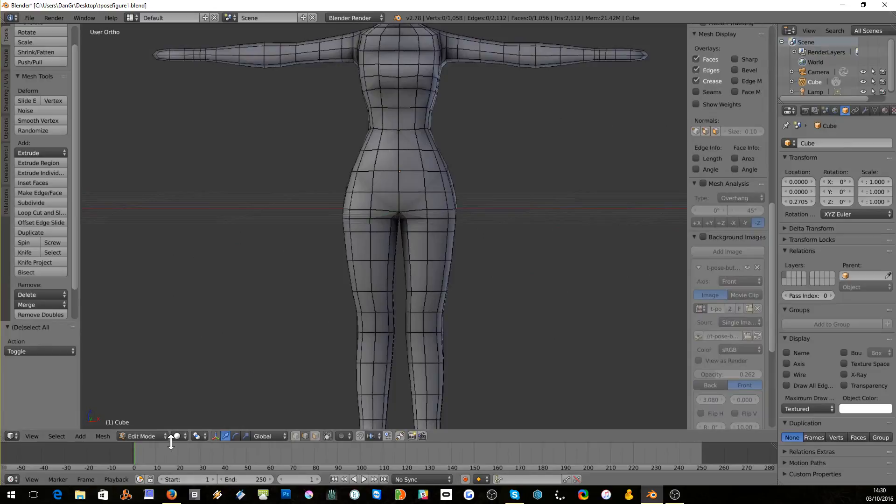
pyautogui.scroll(2, 360, 286)
pyautogui.scroll(-4, 366, 266)
pyautogui.keyDown('shift'); pyautogui.scroll(4, 364, 264); pyautogui.keyUp('shift')
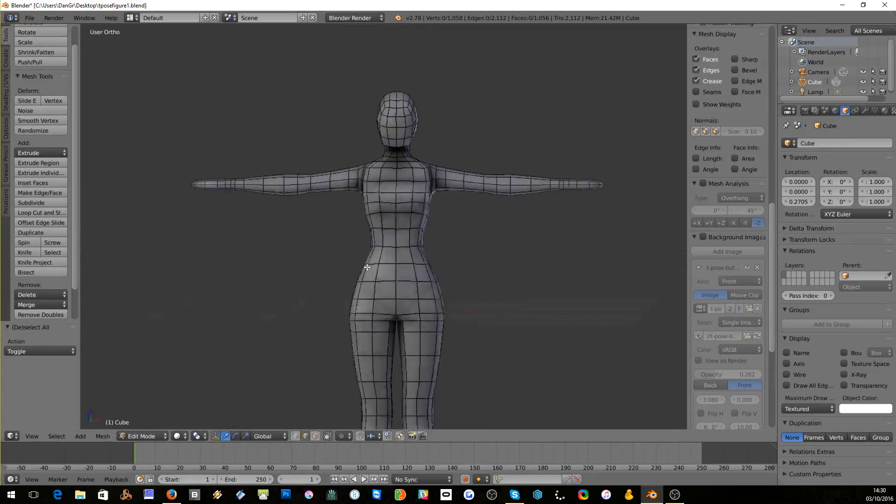
pyautogui.scroll(3, 367, 267)
pyautogui.moveTo(367, 267); pyautogui.dragTo(356, 281, button='middle')
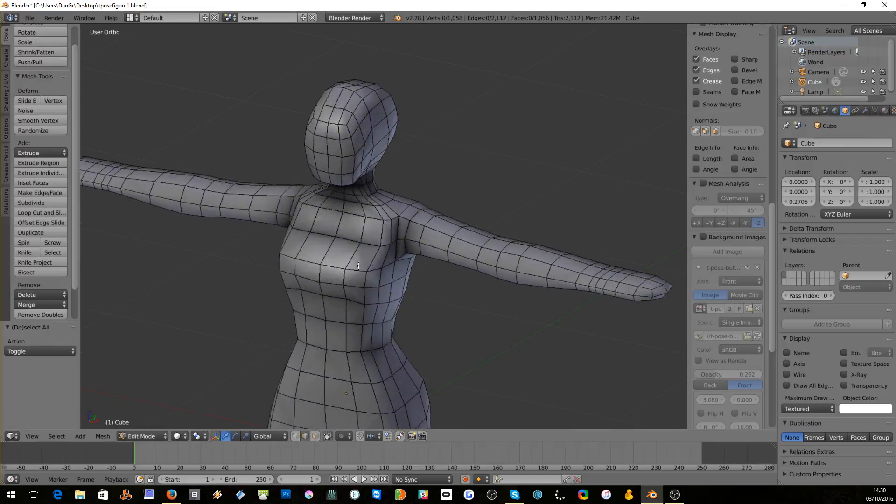
# - Return the figure to Sculpt Mode and inspect the neck, shoulders, back and armpits for uneven areas
pyautogui.click(140, 436)
pyautogui.click(138, 402)
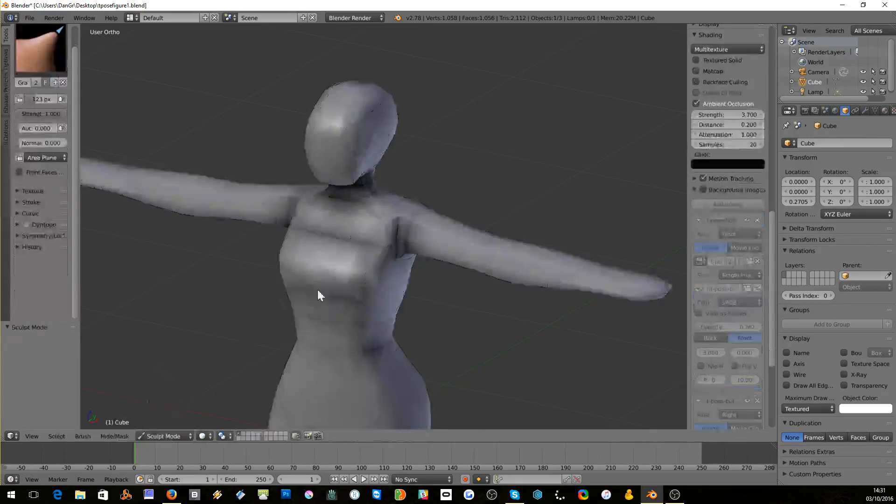
pyautogui.moveTo(375, 223); pyautogui.dragTo(321, 223)
pyautogui.moveTo(310, 223); pyautogui.dragTo(420, 265, button='middle')
pyautogui.scroll(5, 449, 265)
pyautogui.moveTo(433, 241); pyautogui.dragTo(433, 200)
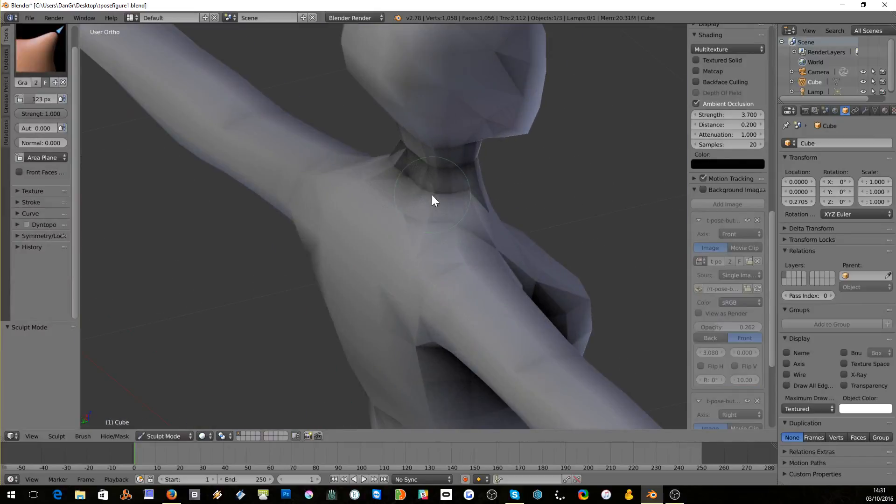
pyautogui.moveTo(374, 209); pyautogui.dragTo(431, 176, button='middle')
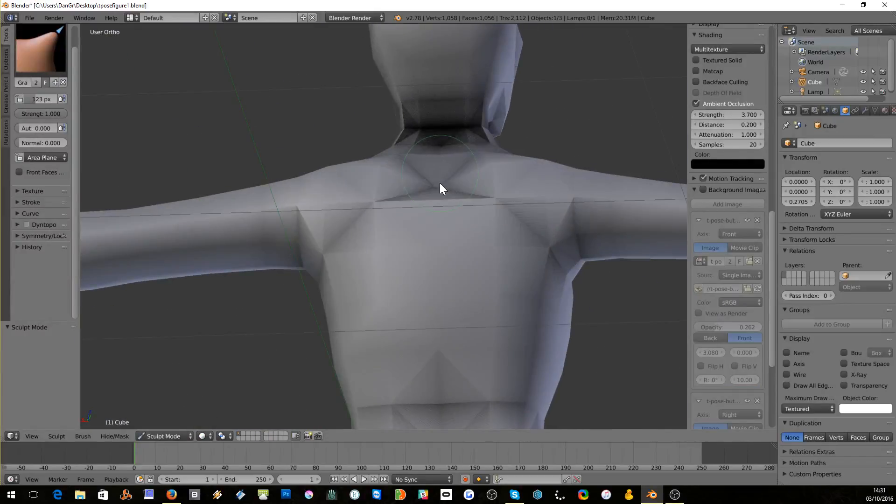
pyautogui.moveTo(438, 208); pyautogui.dragTo(458, 162, button='middle')
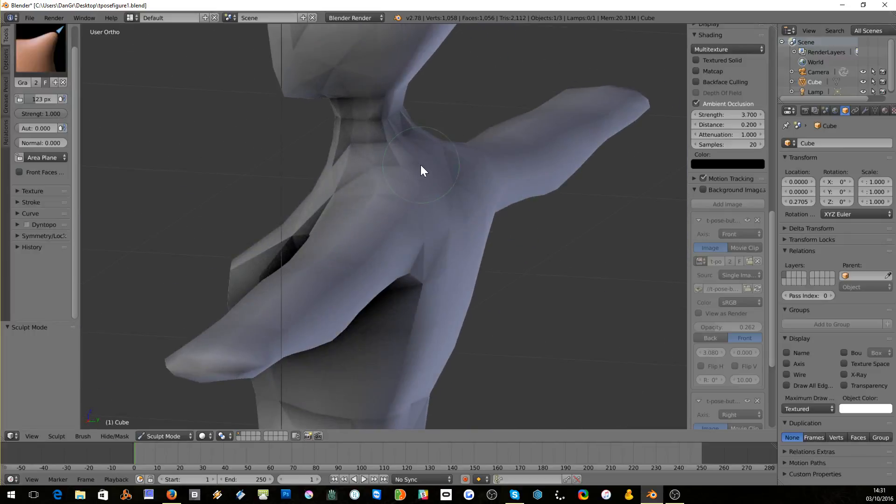
pyautogui.moveTo(405, 155)
pyautogui.mouseDown(button='middle')
pyautogui.moveTo(442, 168)
pyautogui.moveTo(392, 146)
pyautogui.moveTo(367, 159)
pyautogui.moveTo(414, 202)
pyautogui.mouseUp(button='middle')
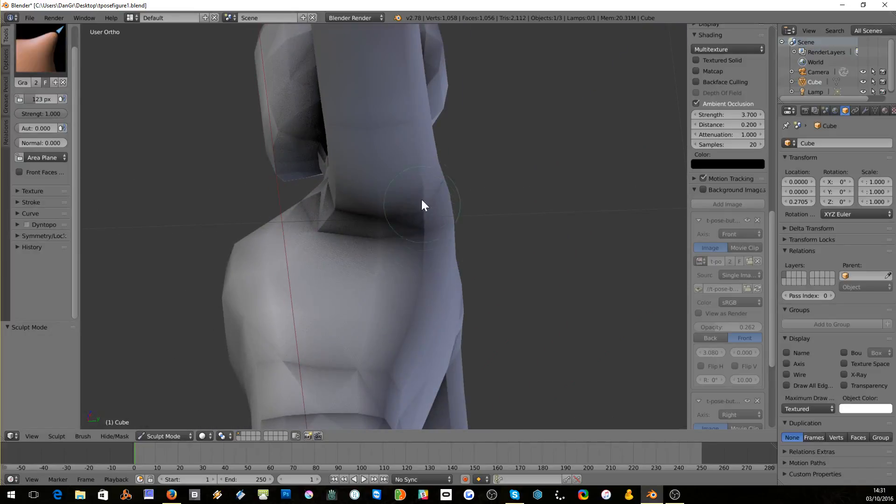
pyautogui.scroll(-6, 328, 210)
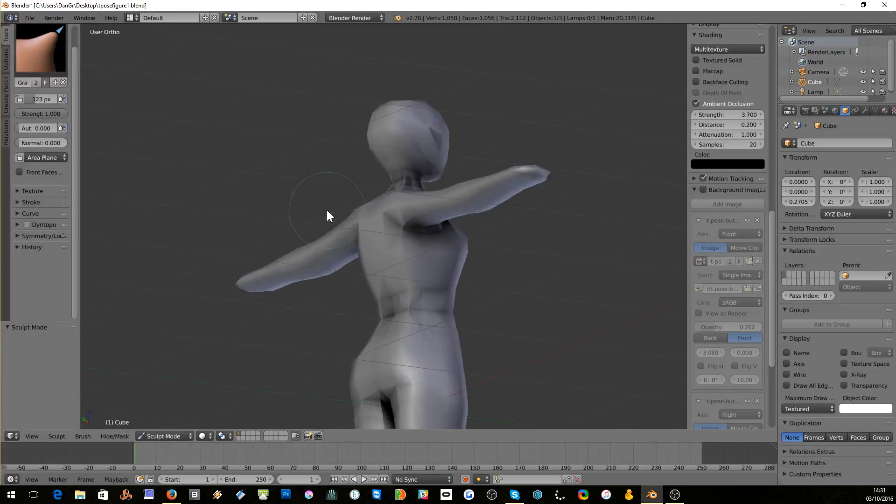
# - Turn on Matcap shading with the reddish-brown clay material and view the figure's upper body
pyautogui.click(695, 70)
pyautogui.click(737, 113)
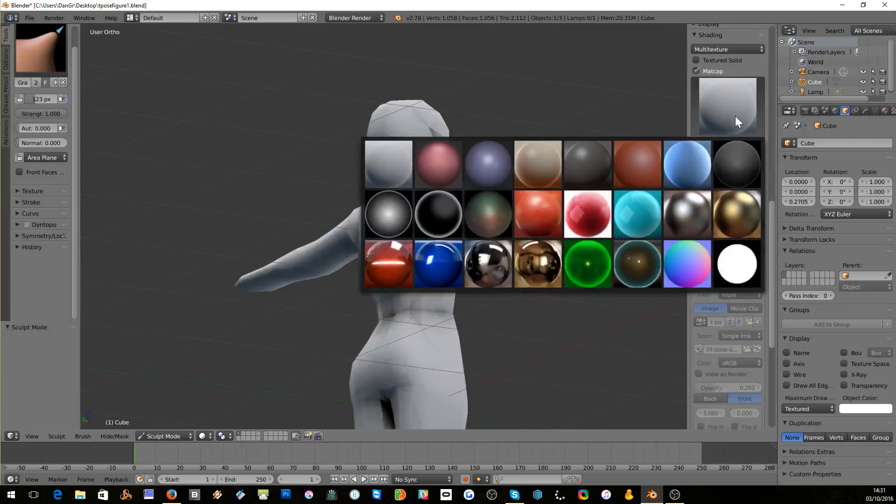
pyautogui.click(649, 161)
pyautogui.moveTo(459, 142); pyautogui.dragTo(348, 158, button='middle')
pyautogui.scroll(2, 347, 158)
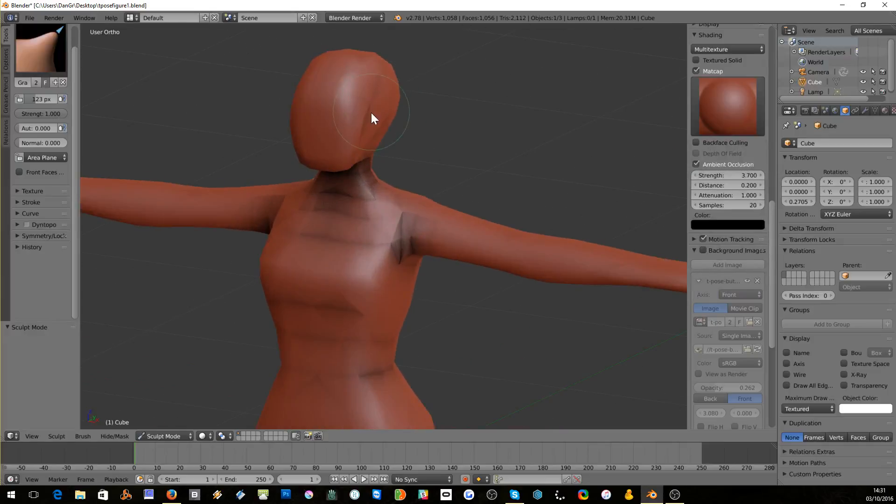
# - Change the matcap to the reflective gold material and check the chest and neck surface with it
pyautogui.click(743, 99)
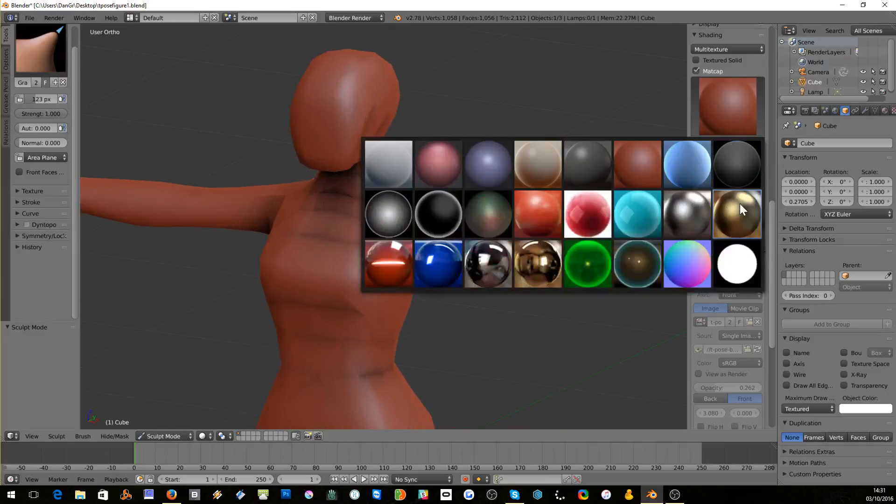
pyautogui.click(540, 260)
pyautogui.moveTo(507, 124)
pyautogui.mouseDown(button='middle')
pyautogui.moveTo(507, 103)
pyautogui.moveTo(508, 130)
pyautogui.mouseUp(button='middle')
pyautogui.scroll(4, 512, 125)
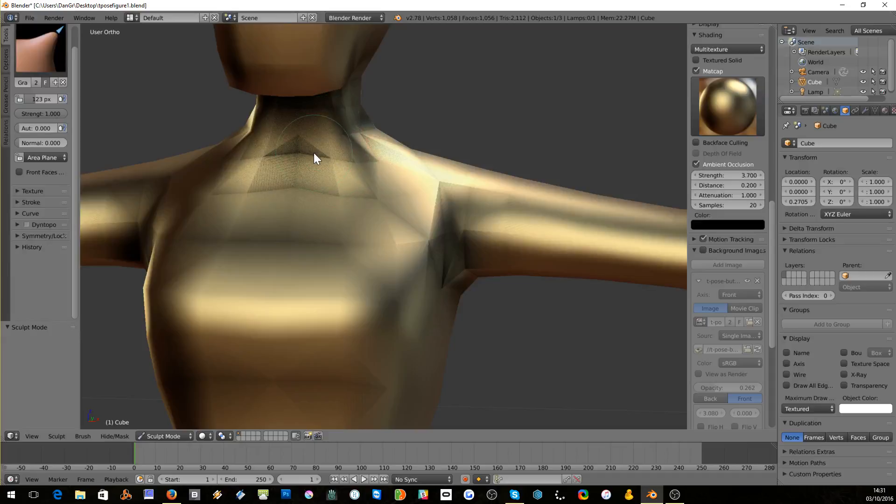
# - Try to push the side of the buttock upward with the Grab brush
pyautogui.scroll(-6, 318, 159)
pyautogui.moveTo(352, 185); pyautogui.dragTo(343, 130, button='middle')
pyautogui.scroll(5, 464, 192)
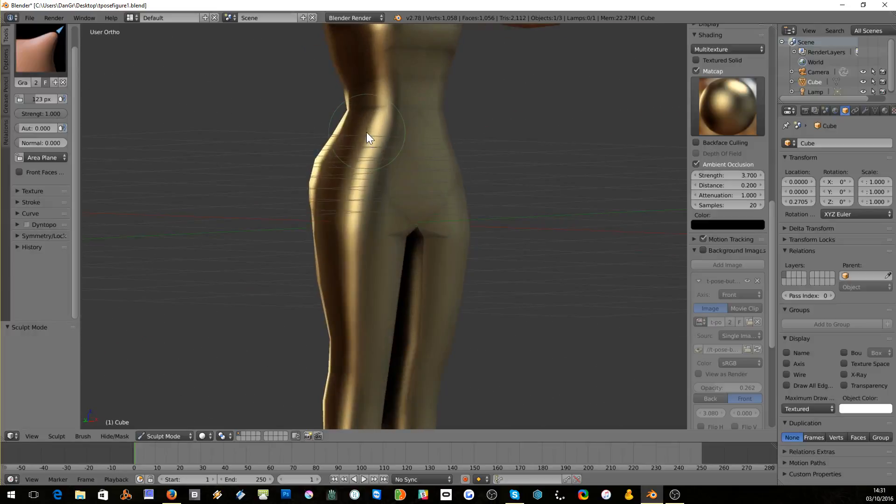
pyautogui.moveTo(358, 167)
pyautogui.mouseDown(button='middle')
pyautogui.moveTo(367, 186)
pyautogui.moveTo(410, 194)
pyautogui.mouseUp(button='middle')
pyautogui.moveTo(406, 196); pyautogui.dragTo(408, 163)
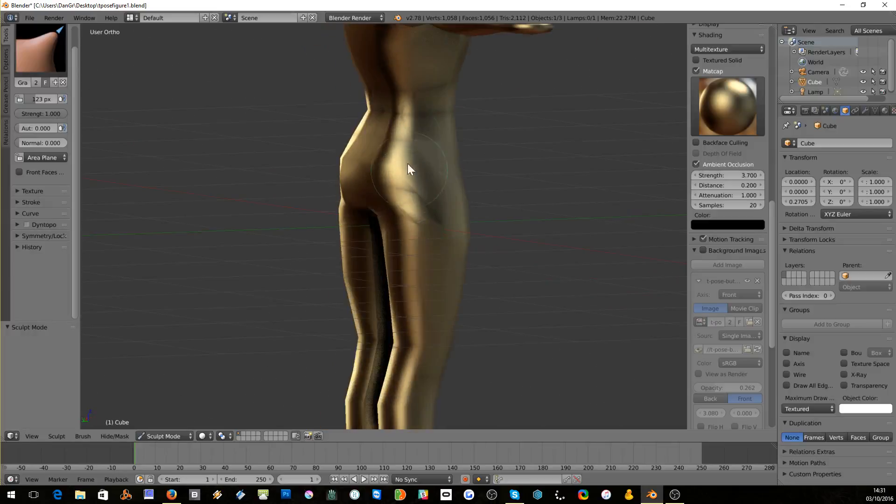
pyautogui.hotkey('ctrl', 'z')
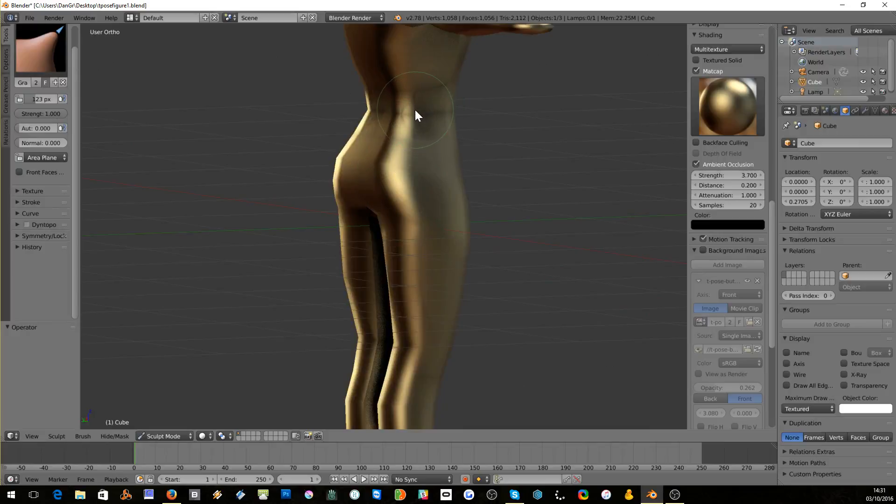
# - Undo the last change while checking the back of the thighs and knees
pyautogui.moveTo(416, 114); pyautogui.dragTo(443, 189, button='middle')
pyautogui.keyDown('shift'); pyautogui.scroll(-6, 443, 183); pyautogui.keyUp('shift')
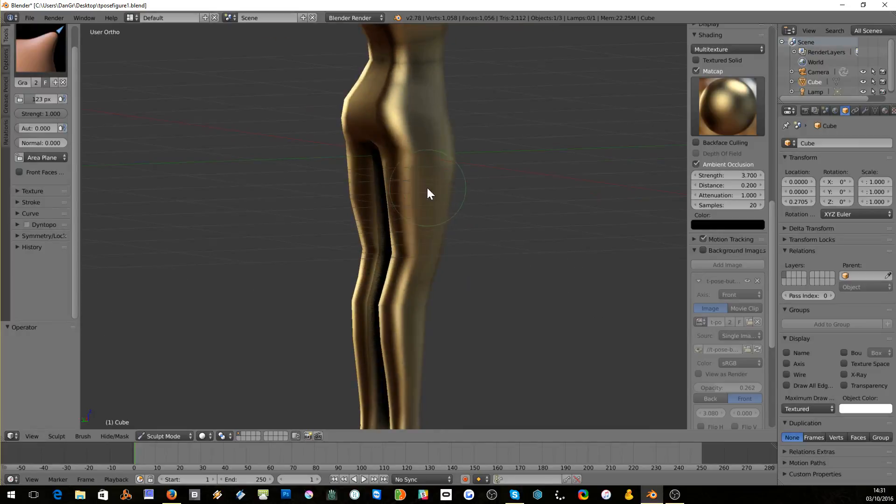
pyautogui.scroll(3, 427, 187)
pyautogui.hotkey('ctrl', 'z')
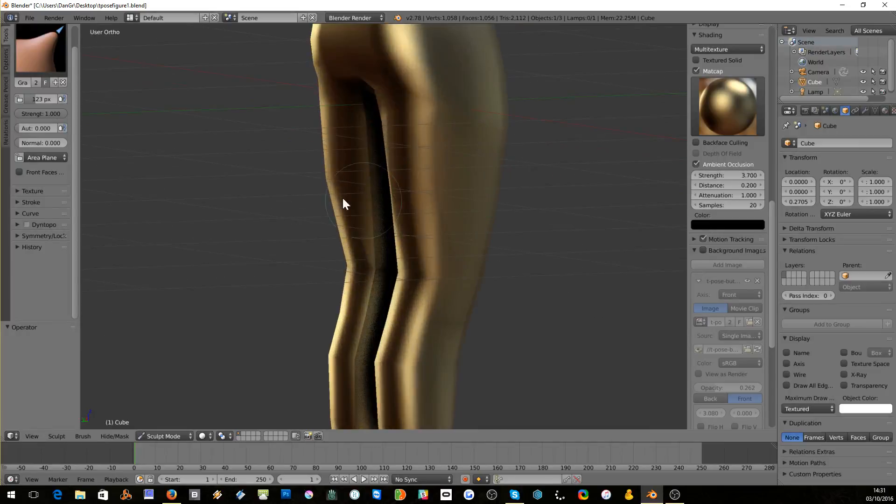
# - Lower the Grab brush's strength to 0.545 and undo the last change
pyautogui.moveTo(41, 114); pyautogui.dragTo(21, 114)
pyautogui.hotkey('ctrl', 'z')
# - Smooth the area behind the knee with the Smooth brush at strength 0.145 and check the lower legs from several sides
pyautogui.click(31, 47)
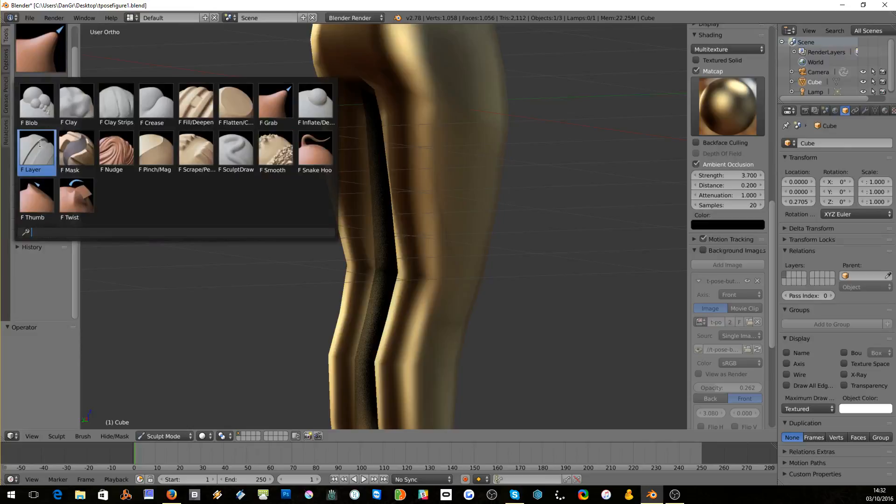
pyautogui.click(276, 149)
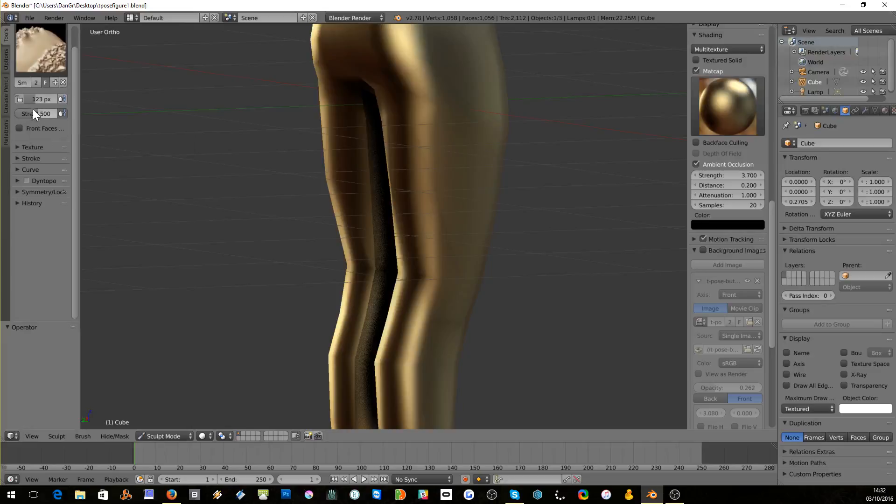
pyautogui.moveTo(34, 113); pyautogui.dragTo(26, 113)
pyautogui.moveTo(469, 303)
pyautogui.mouseDown()
pyautogui.moveTo(436, 209)
pyautogui.moveTo(439, 279)
pyautogui.mouseUp()
pyautogui.keyDown('shift'); pyautogui.scroll(-8, 439, 279); pyautogui.keyUp('shift')
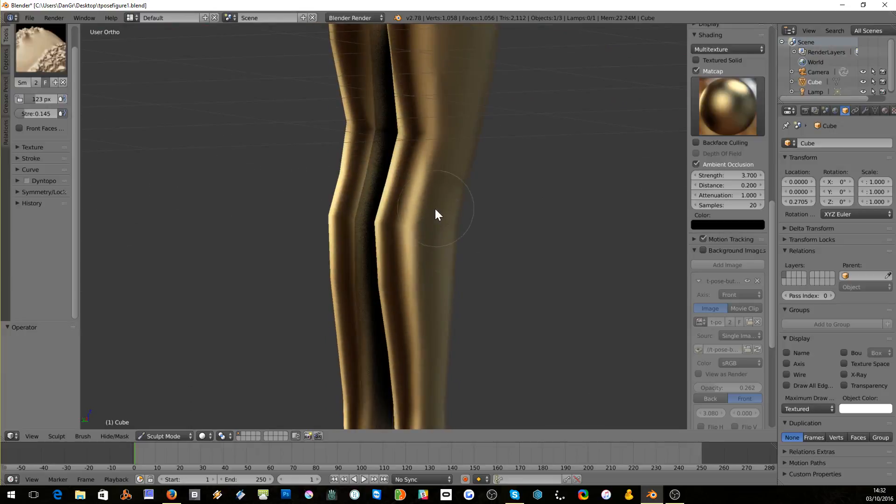
pyautogui.scroll(-5, 434, 327)
pyautogui.moveTo(442, 320); pyautogui.dragTo(366, 322, button='middle')
pyautogui.scroll(4, 366, 322)
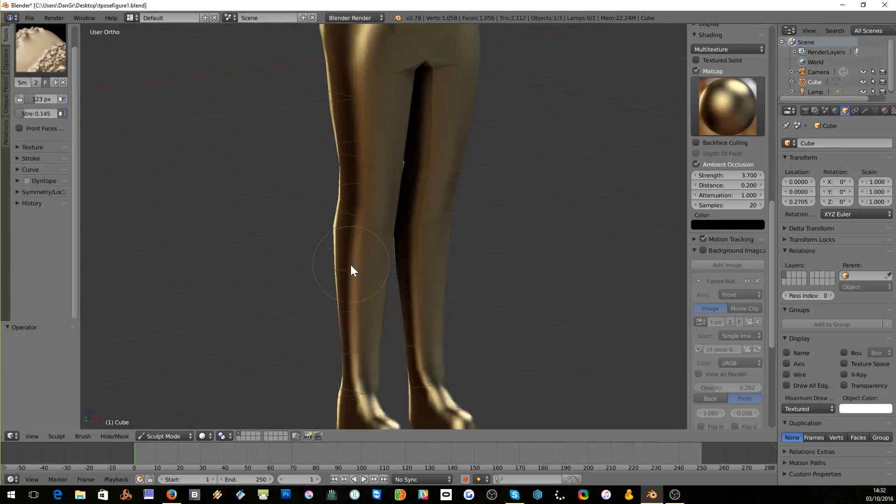
pyautogui.moveTo(356, 314)
pyautogui.mouseDown(button='middle')
pyautogui.moveTo(344, 310)
pyautogui.moveTo(397, 299)
pyautogui.mouseUp(button='middle')
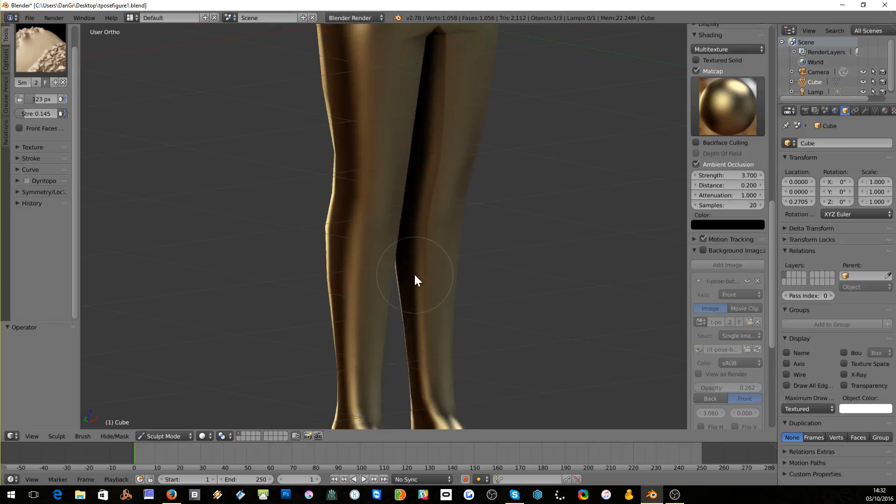
pyautogui.moveTo(452, 202)
pyautogui.mouseDown(button='middle')
pyautogui.moveTo(440, 220)
pyautogui.moveTo(490, 125)
pyautogui.mouseUp(button='middle')
# - Try the glossy orange-red matcap and check the backs of the knees and calves with it
pyautogui.click(743, 109)
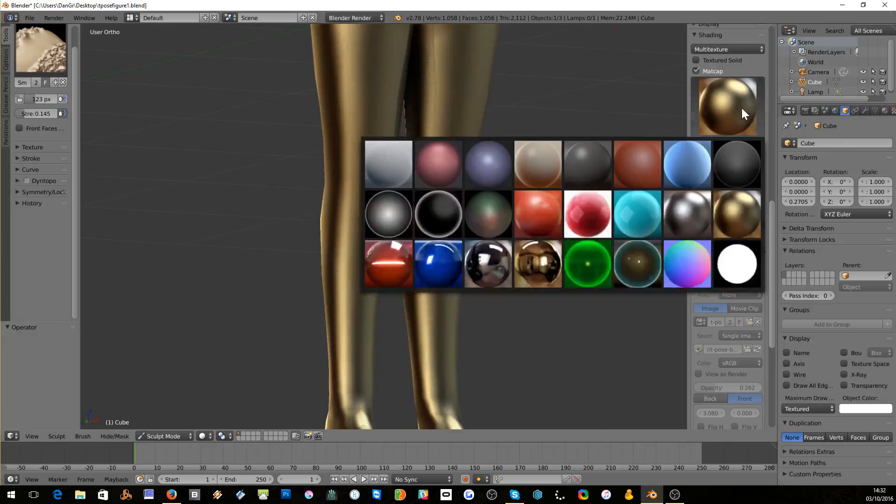
pyautogui.click(537, 206)
pyautogui.moveTo(537, 202)
pyautogui.mouseDown(button='middle')
pyautogui.moveTo(352, 202)
pyautogui.moveTo(356, 194)
pyautogui.mouseUp(button='middle')
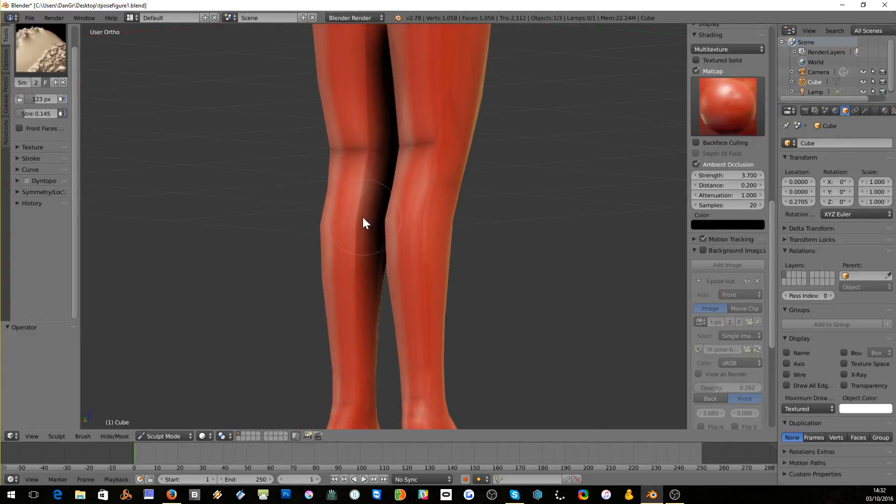
# - Change the matcap to the pale beige skin-like material and show the background images behind the legs in front view
pyautogui.click(719, 129)
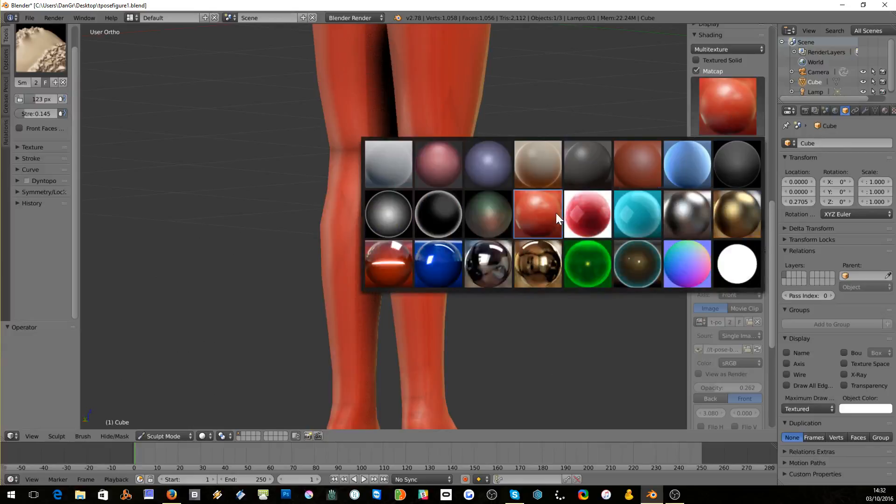
pyautogui.click(538, 161)
pyautogui.moveTo(599, 192)
pyautogui.mouseDown(button='middle')
pyautogui.moveTo(676, 193)
pyautogui.moveTo(608, 195)
pyautogui.moveTo(632, 217)
pyautogui.moveTo(638, 205)
pyautogui.moveTo(617, 208)
pyautogui.moveTo(668, 216)
pyautogui.moveTo(85, 204)
pyautogui.mouseUp(button='middle')
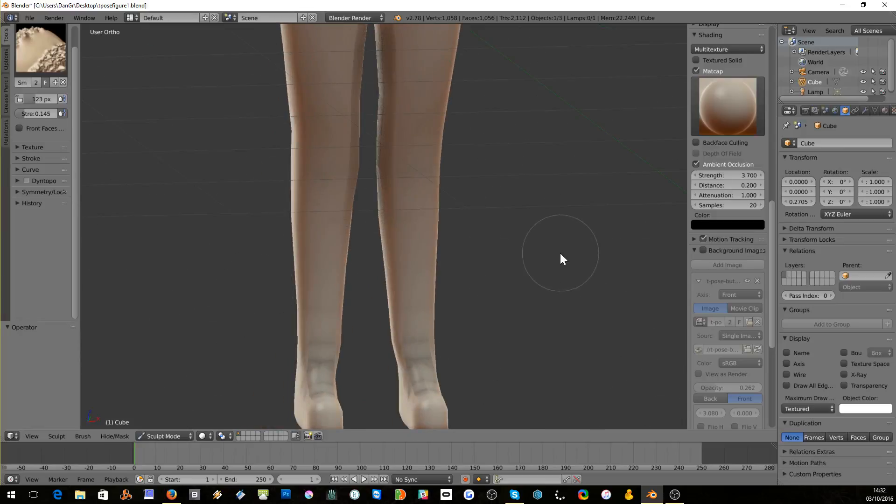
pyautogui.press('KP_1')
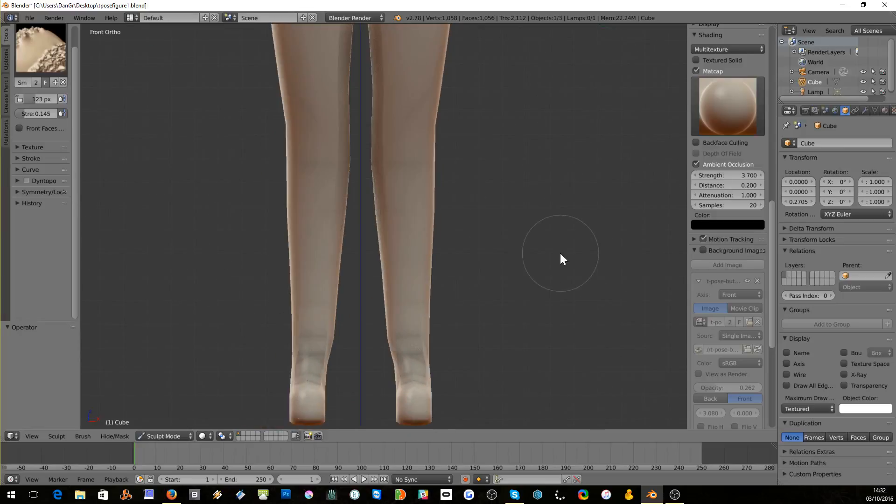
pyautogui.click(703, 251)
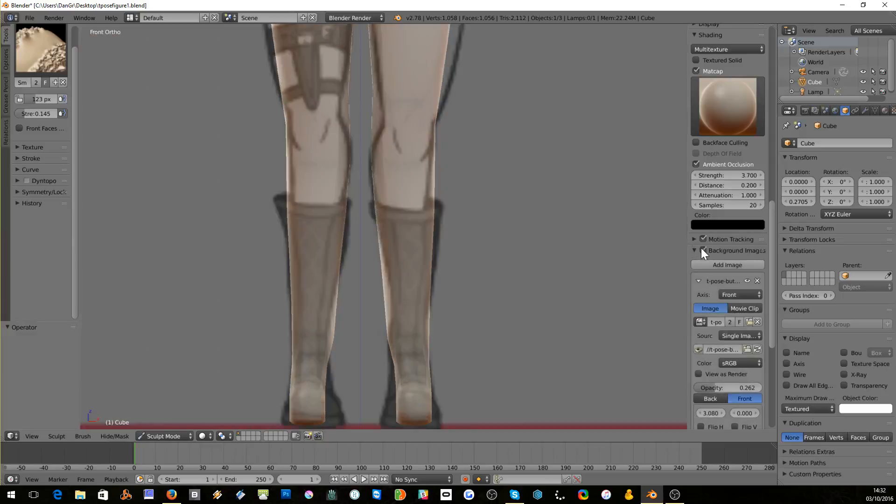
# - Pull the outer side of the calf inward to the front reference with the Grab brush enlarged to 205 px
pyautogui.click(43, 56)
pyautogui.click(275, 100)
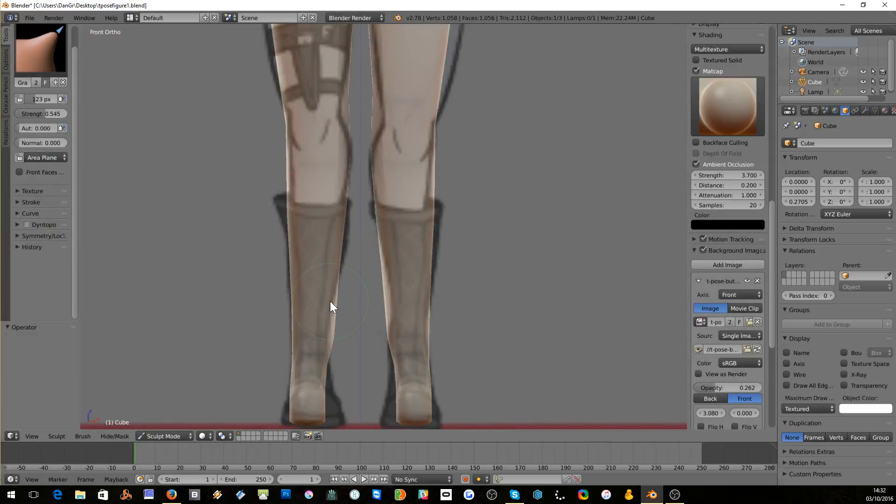
pyautogui.press(']')
pyautogui.press(']')
pyautogui.press(']')
pyautogui.press(']')
pyautogui.moveTo(381, 291)
pyautogui.mouseDown()
pyautogui.moveTo(396, 292)
pyautogui.moveTo(424, 326)
pyautogui.mouseUp()
pyautogui.moveTo(438, 184)
pyautogui.mouseDown()
pyautogui.moveTo(434, 207)
pyautogui.moveTo(424, 206)
pyautogui.moveTo(431, 225)
pyautogui.mouseUp()
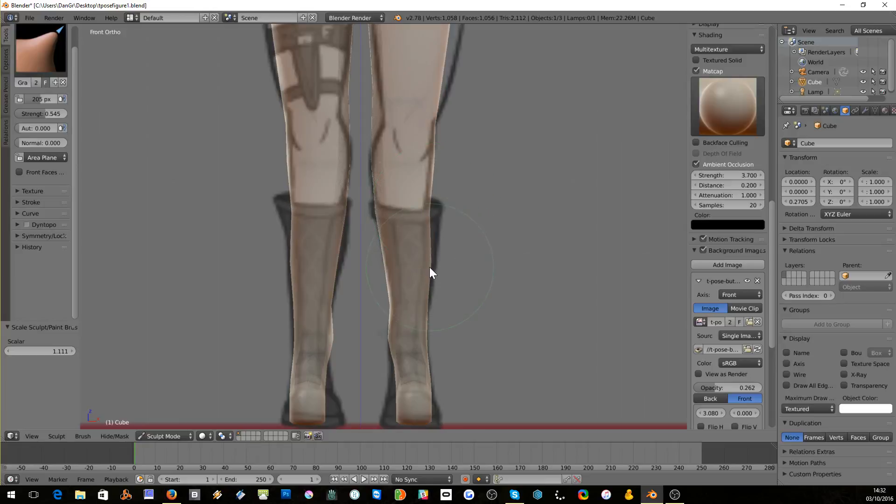
# - Pull the outer thigh and hip outward with the Grab brush to match the outline of the front reference
pyautogui.scroll(-4, 434, 264)
pyautogui.scroll(2, 438, 248)
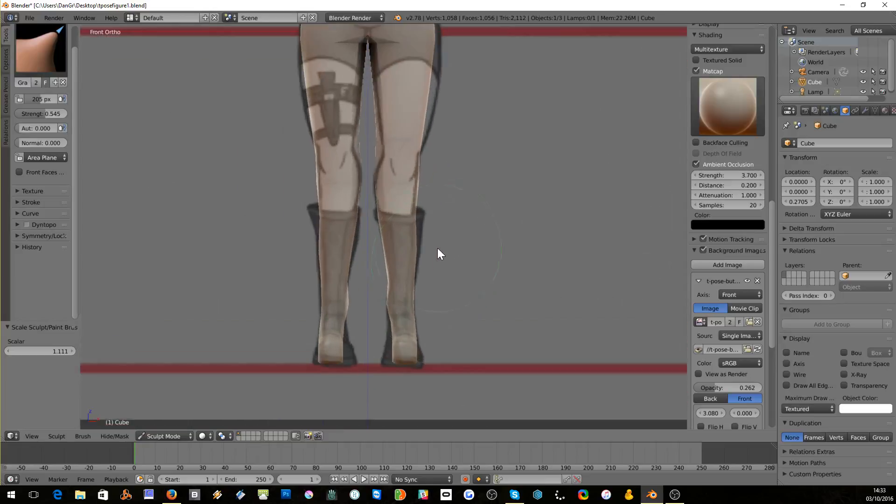
pyautogui.keyDown('shift'); pyautogui.scroll(8, 425, 147); pyautogui.keyUp('shift')
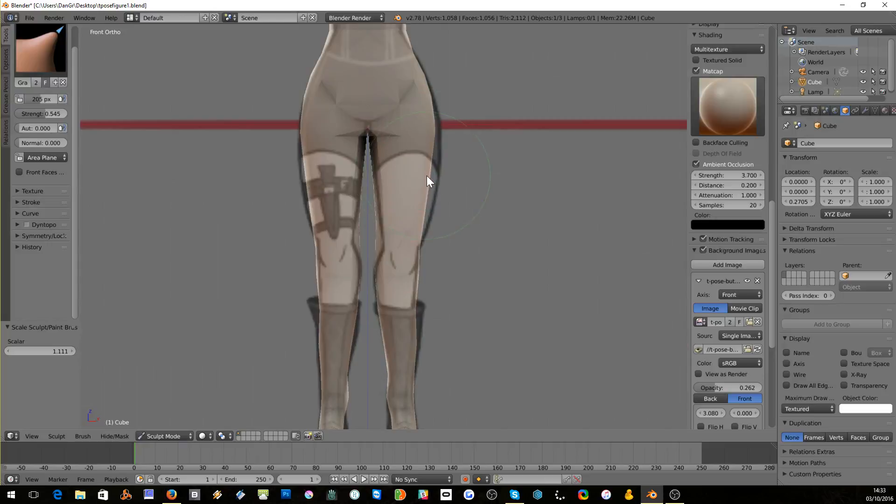
pyautogui.moveTo(430, 175); pyautogui.dragTo(446, 177)
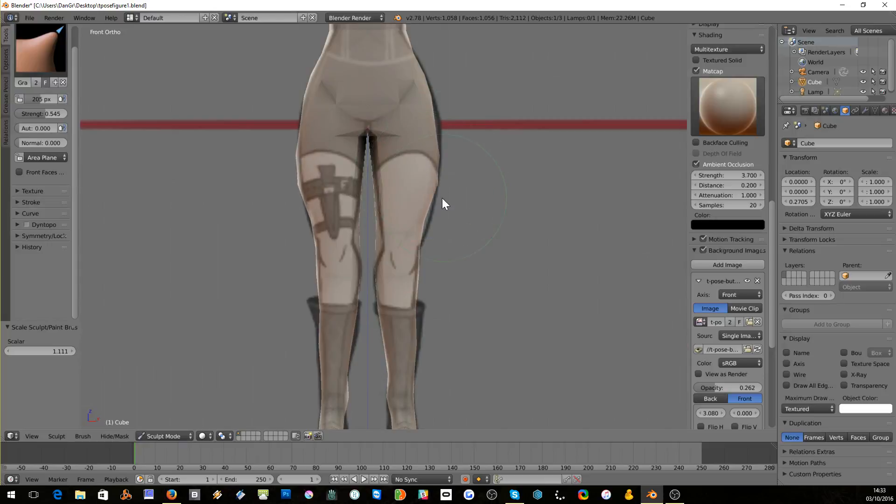
pyautogui.moveTo(418, 215); pyautogui.dragTo(430, 217)
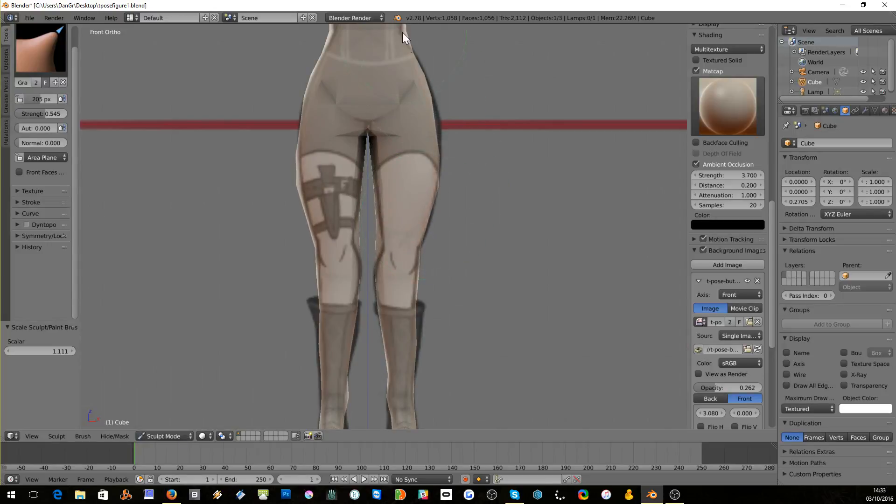
pyautogui.moveTo(430, 122); pyautogui.dragTo(439, 122)
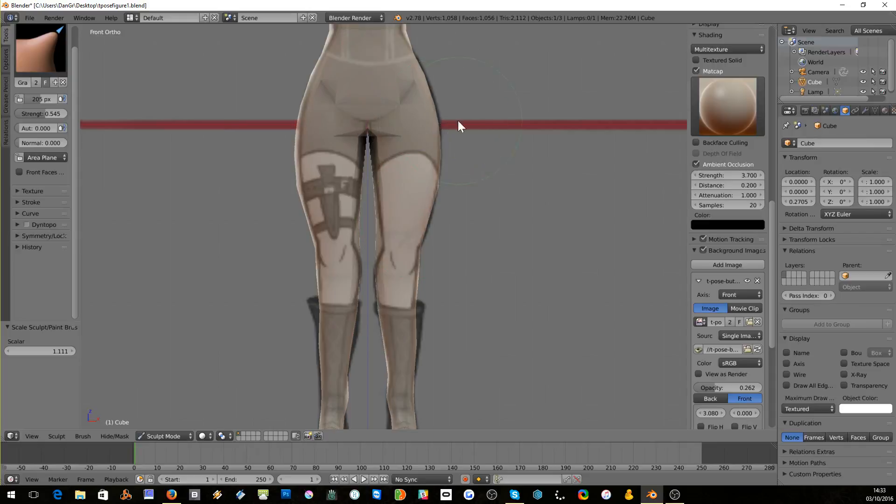
# - Check the hips at an angle and push the sides of the waist inward in front view with the Grab brush
pyautogui.moveTo(458, 121); pyautogui.dragTo(413, 123, button='middle')
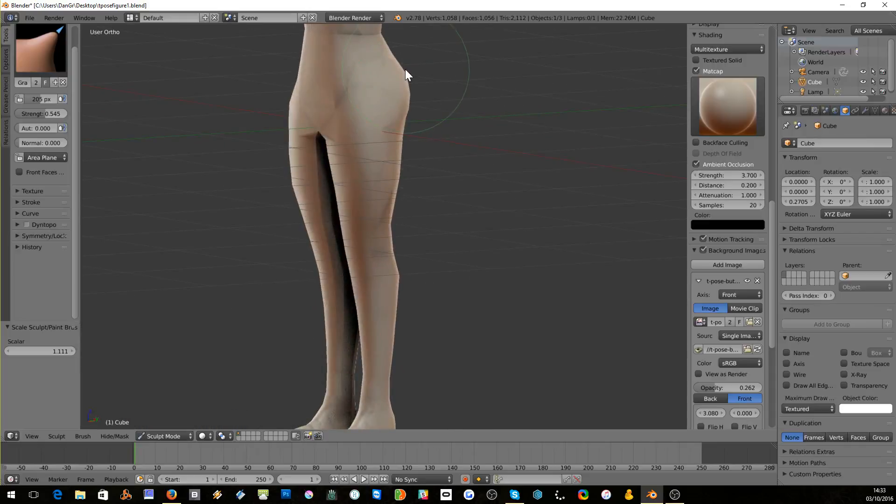
pyautogui.press('KP_1')
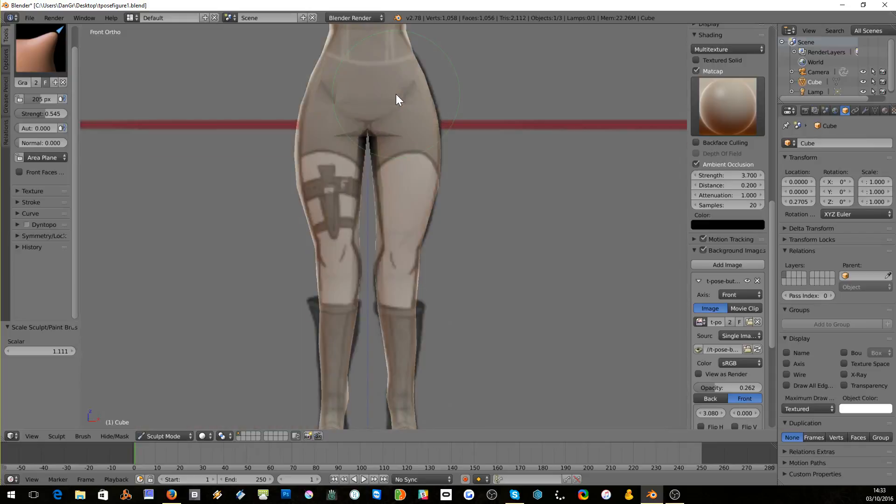
pyautogui.scroll(3, 399, 97)
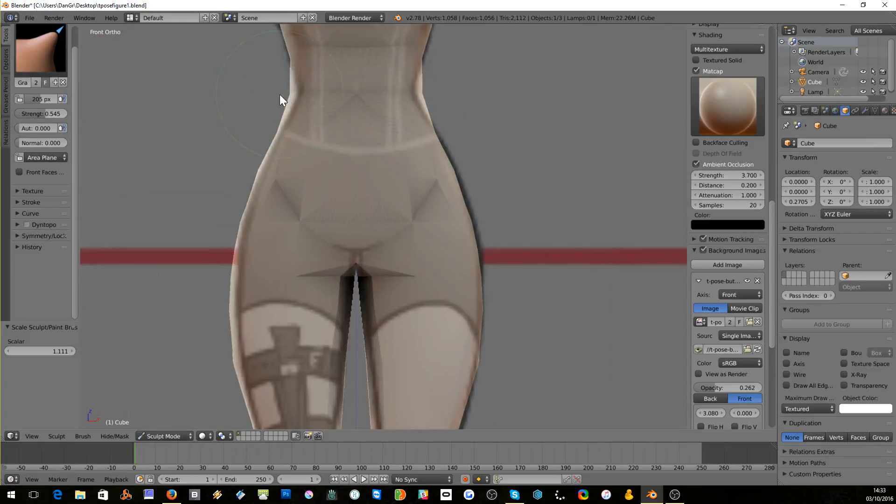
pyautogui.moveTo(280, 95); pyautogui.dragTo(303, 94)
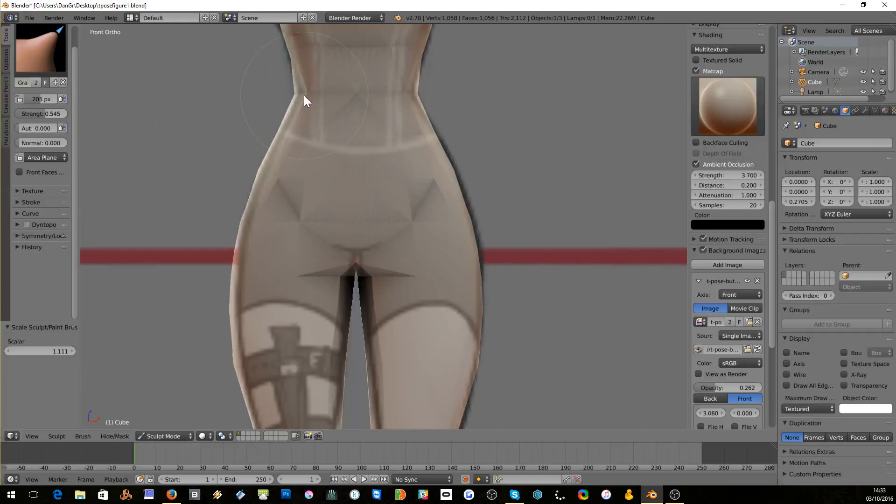
# - Add a Subdivision Surface modifier to the figure from Edit Mode and return to Sculpt Mode
pyautogui.scroll(-4, 309, 93)
pyautogui.scroll(3, 325, 93)
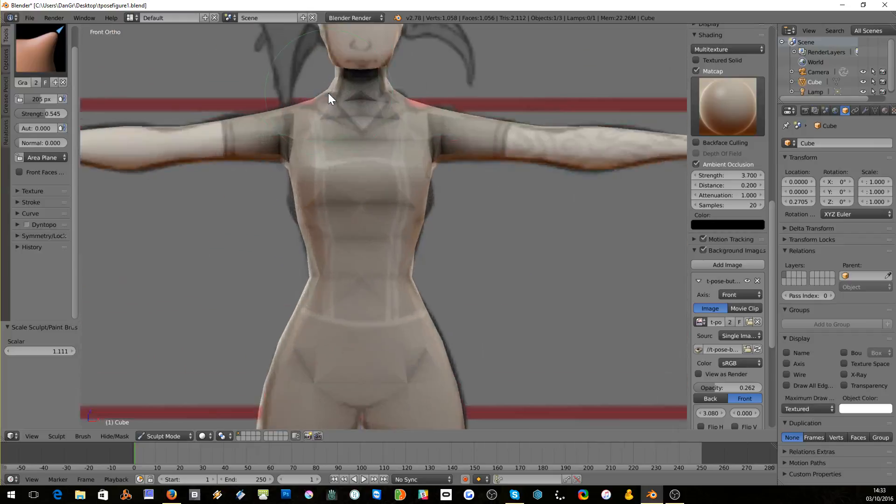
pyautogui.scroll(2, 337, 105)
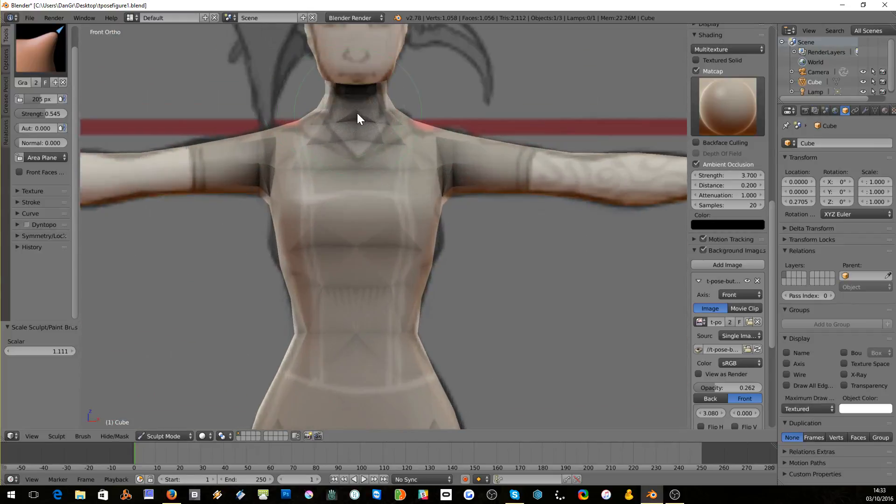
pyautogui.press('Tab')
pyautogui.scroll(-4, 358, 113)
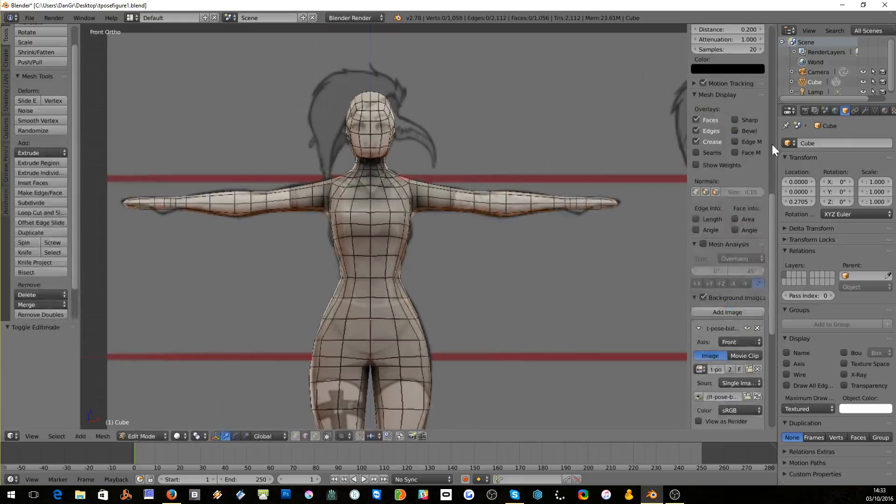
pyautogui.click(866, 110)
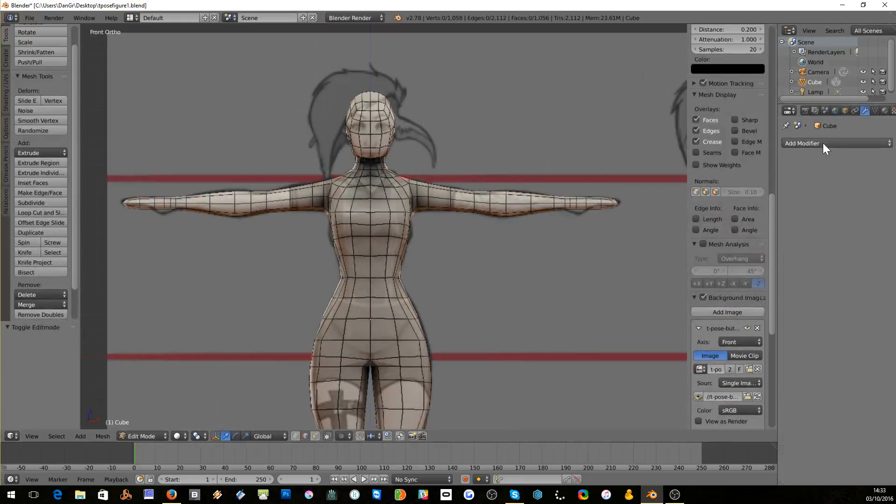
pyautogui.click(822, 145)
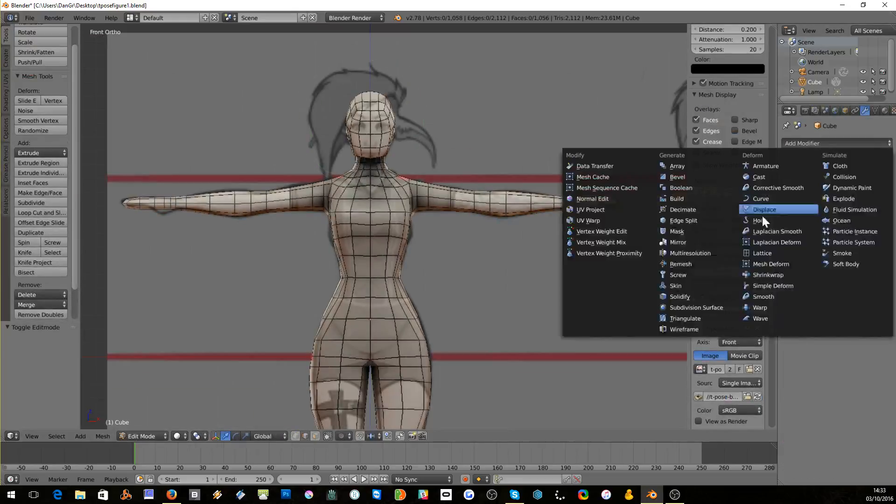
pyautogui.click(705, 307)
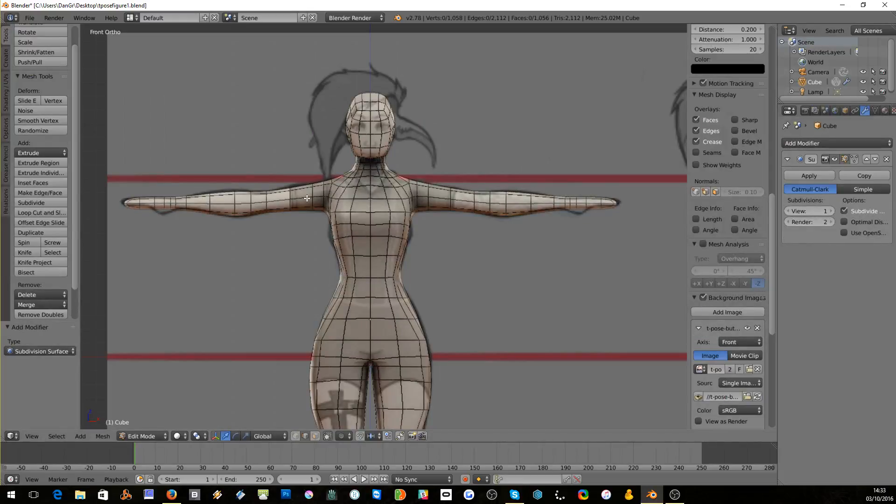
pyautogui.press('Tab')
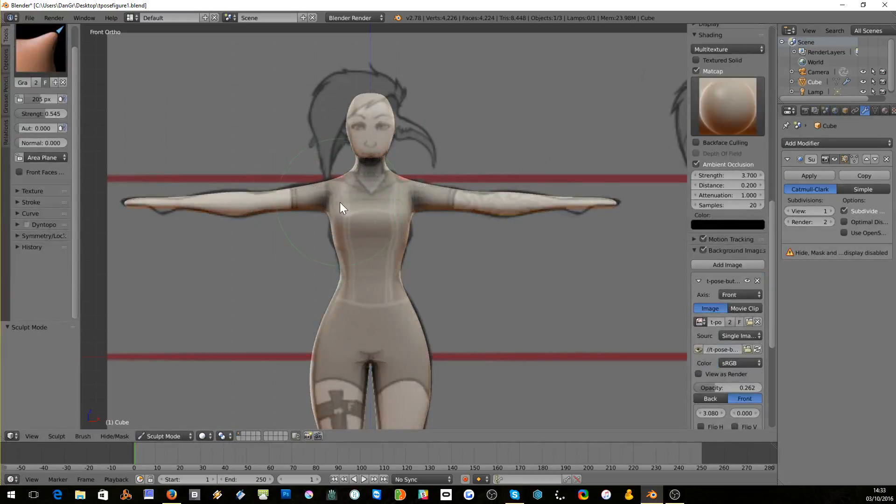
# - Check the torso's surface at an angle, then display the figure's wireframe with all edges drawn in front view
pyautogui.scroll(4, 341, 204)
pyautogui.moveTo(434, 245); pyautogui.dragTo(413, 249, button='middle')
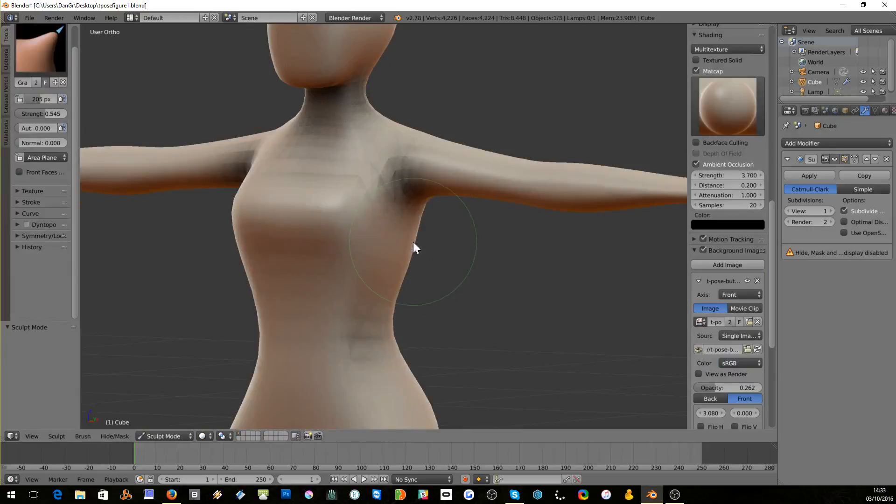
pyautogui.press('KP_1')
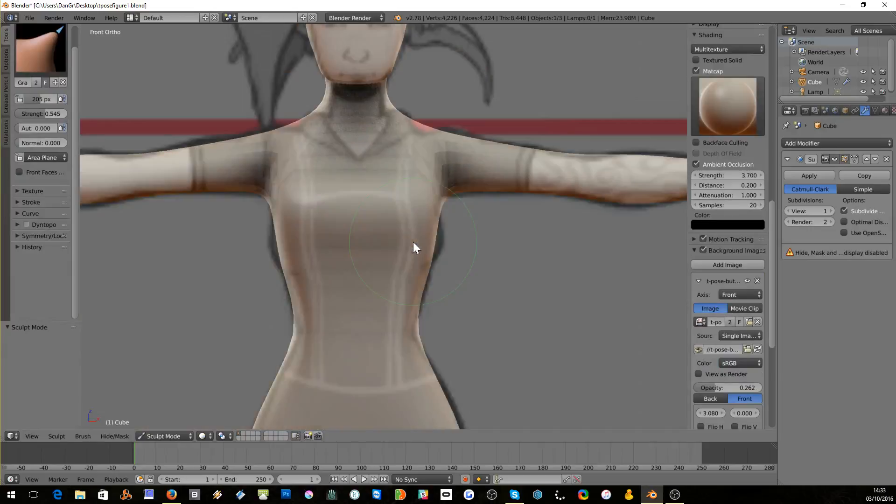
pyautogui.click(846, 110)
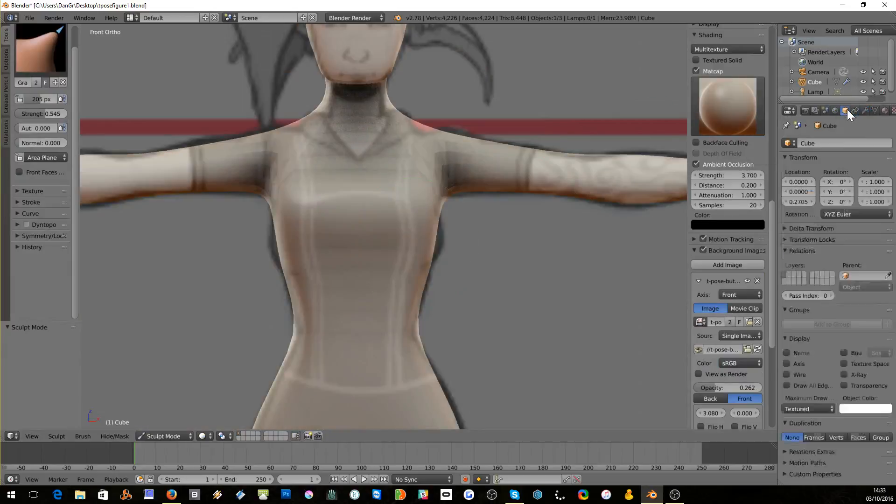
pyautogui.click(787, 375)
pyautogui.click(788, 385)
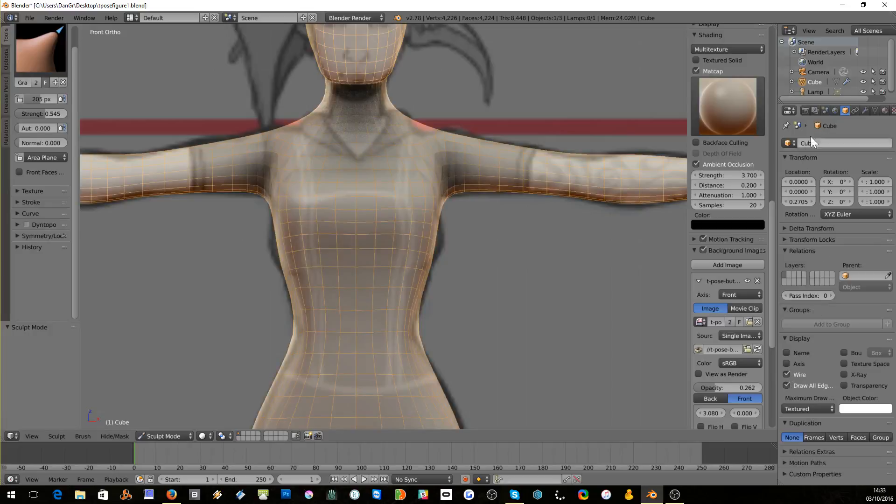
# - Swell the chest beside the torso's edge in front view with the Inflate brush
pyautogui.click(865, 110)
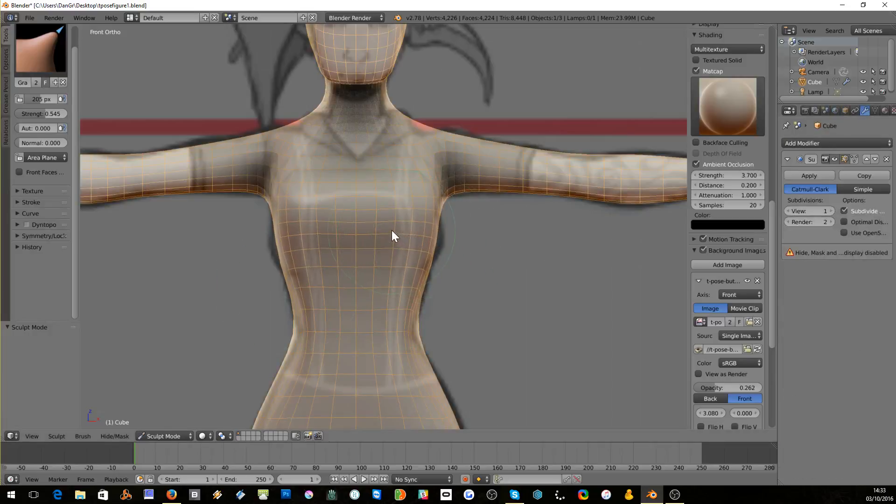
pyautogui.click(16, 55)
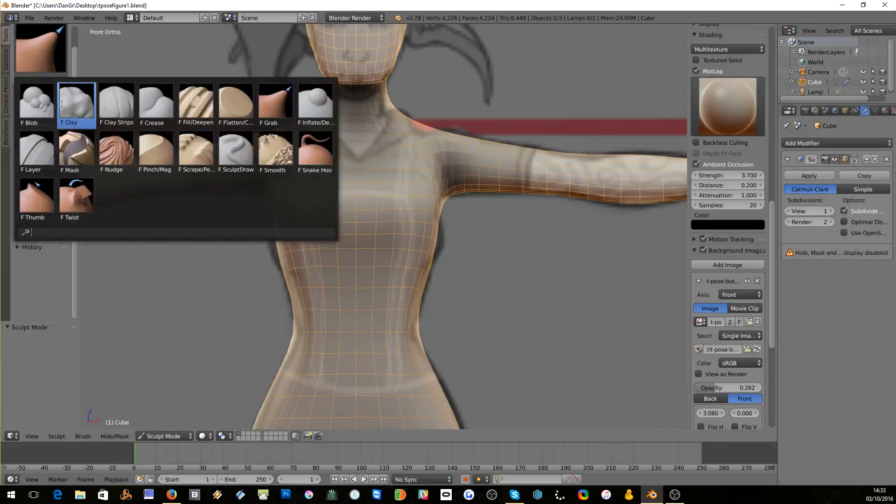
pyautogui.click(316, 99)
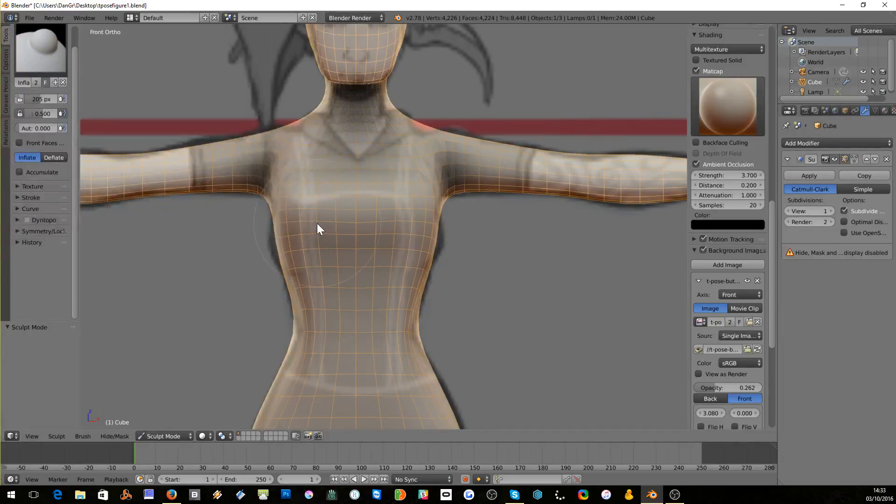
pyautogui.moveTo(310, 234); pyautogui.dragTo(322, 209)
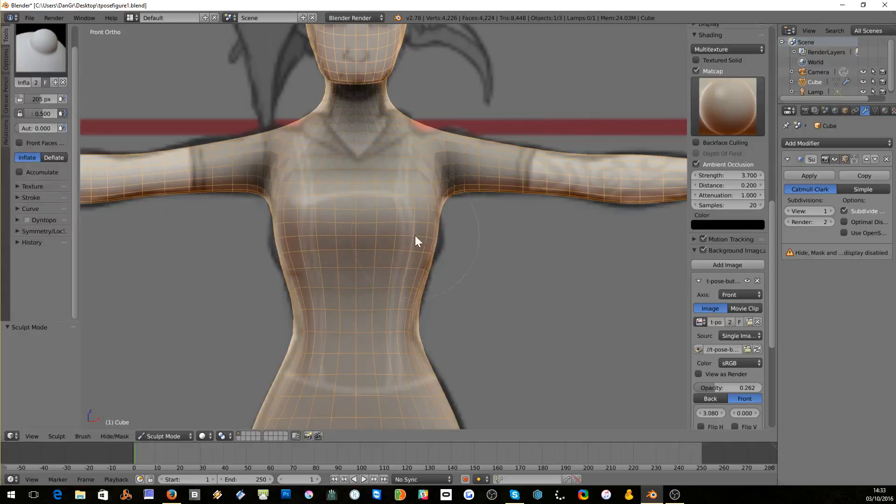
pyautogui.scroll(-5, 426, 235)
pyautogui.scroll(1, 408, 271)
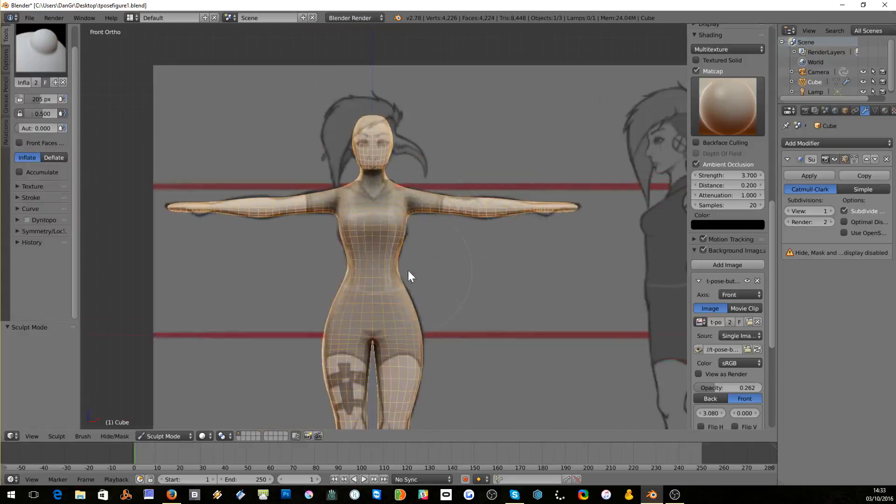
# - Check the hips at an angle and inflate the outer hip down to the upper thigh in front view
pyautogui.keyDown('shift'); pyautogui.scroll(-2, 413, 261); pyautogui.keyUp('shift')
pyautogui.scroll(3, 414, 256)
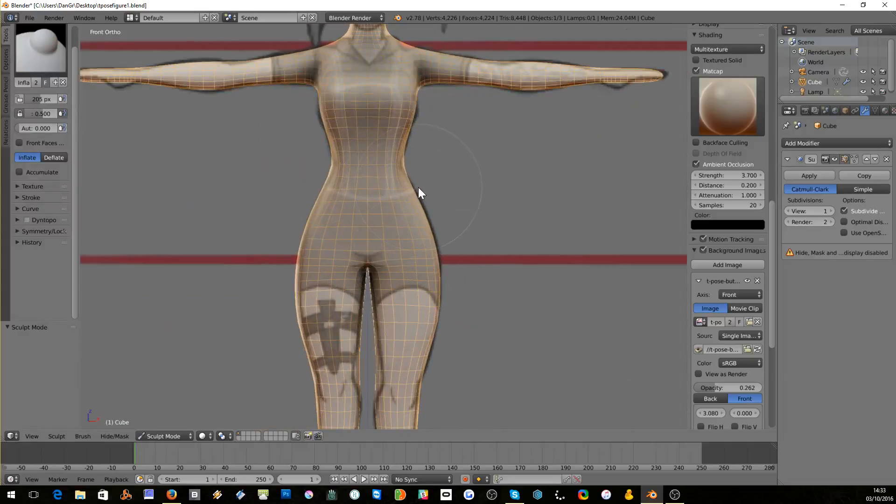
pyautogui.moveTo(428, 213); pyautogui.dragTo(410, 215, button='middle')
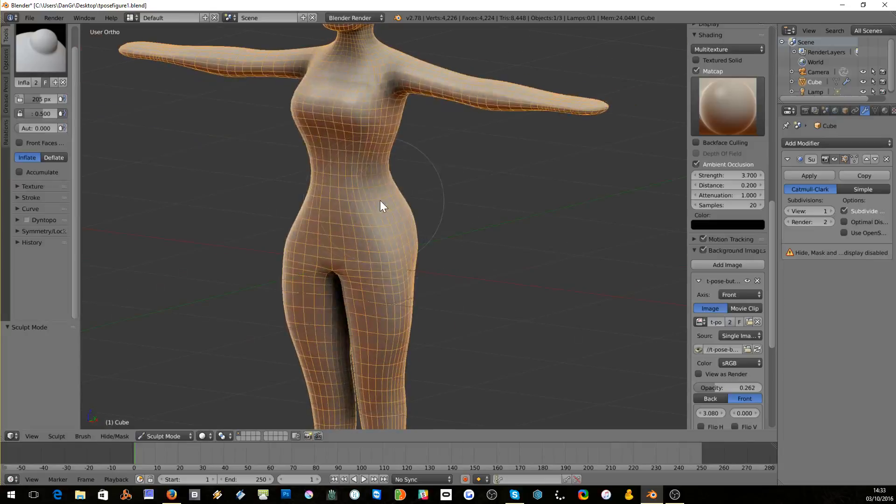
pyautogui.press('KP_1')
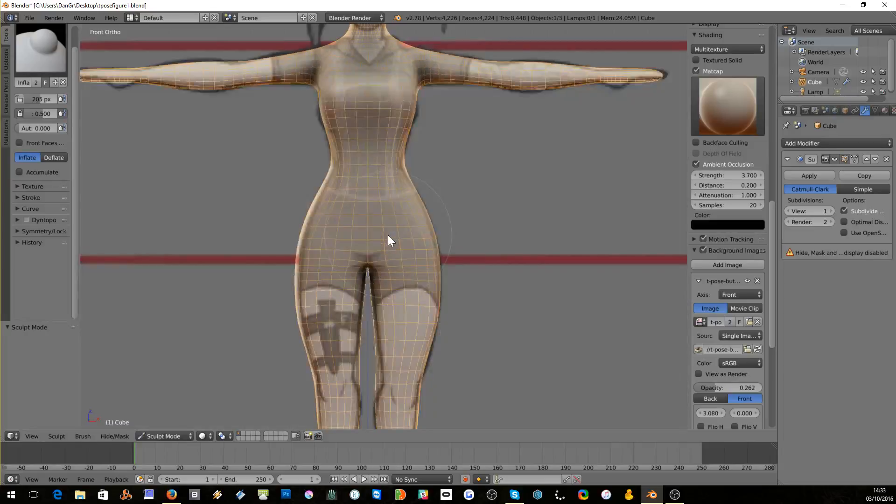
pyautogui.moveTo(324, 192); pyautogui.dragTo(303, 282)
pyautogui.keyDown('shift'); pyautogui.scroll(-10, 301, 325); pyautogui.keyUp('shift')
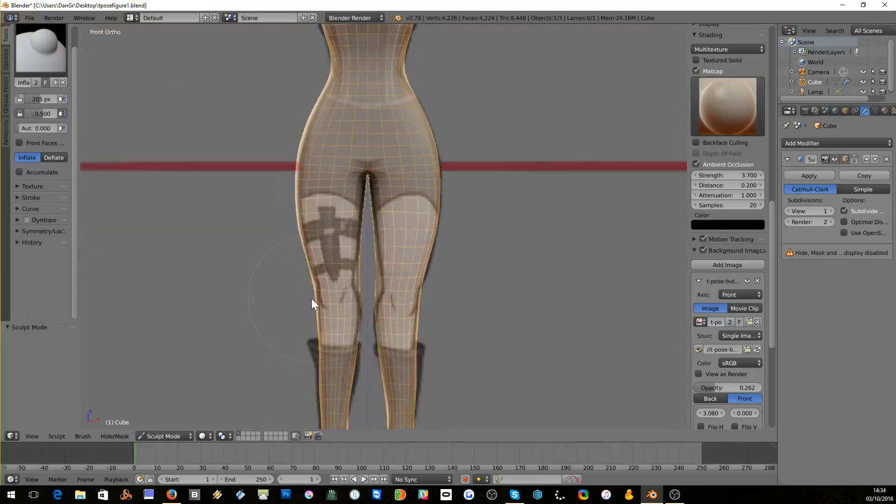
pyautogui.scroll(2, 329, 269)
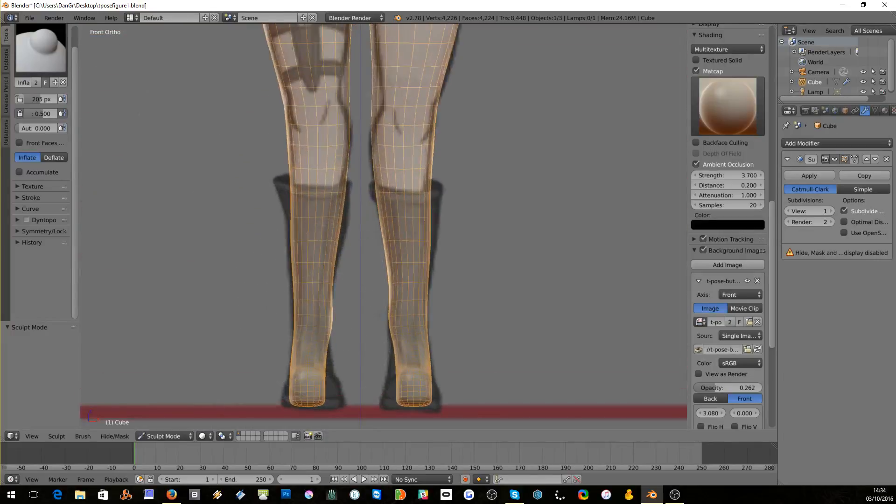
# - Switch to the Grab brush, refine the inner outline of the lower legs and check the feet at an angle
pyautogui.click(41, 46)
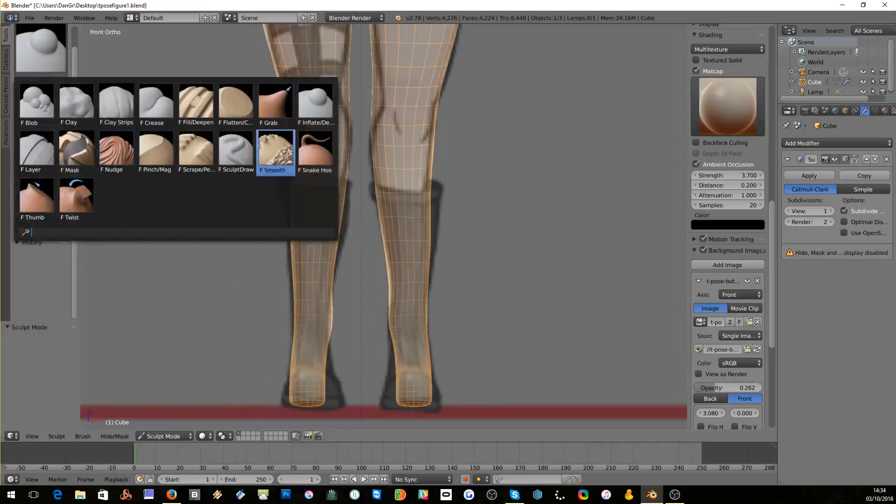
pyautogui.click(274, 100)
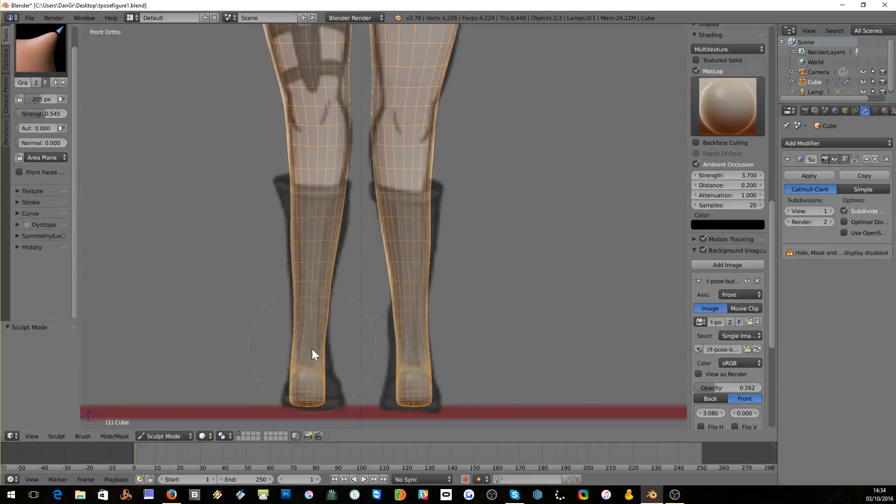
pyautogui.moveTo(321, 371)
pyautogui.mouseDown(button='middle')
pyautogui.moveTo(369, 371)
pyautogui.moveTo(305, 370)
pyautogui.mouseUp(button='middle')
pyautogui.press('KP_1')
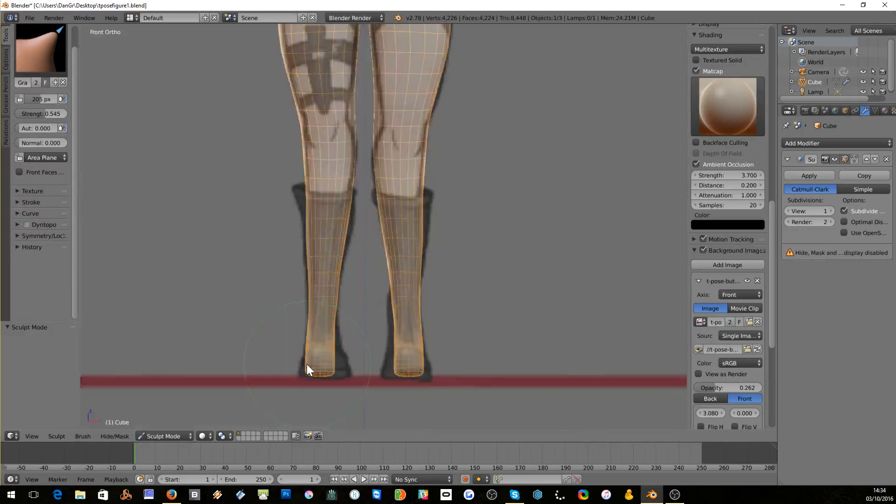
# - Switch to Edit Mode and view the soles of the feet from directly below
pyautogui.press('Tab')
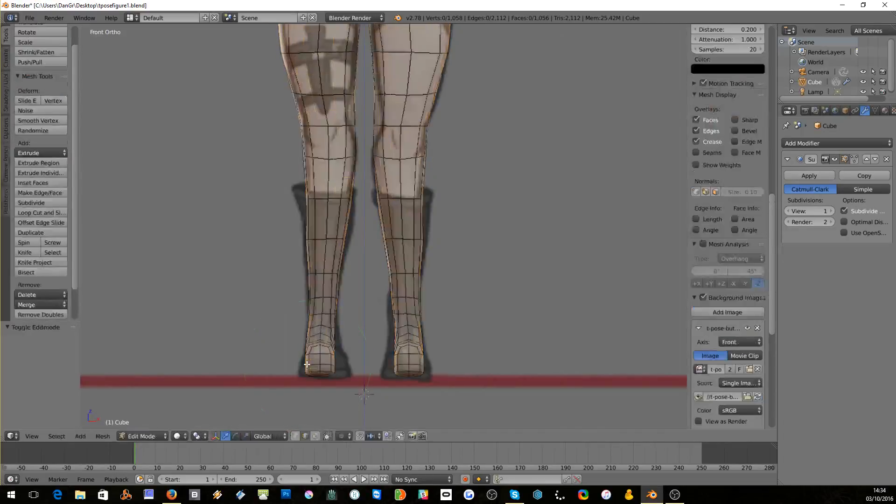
pyautogui.moveTo(233, 407); pyautogui.dragTo(218, 363, button='middle')
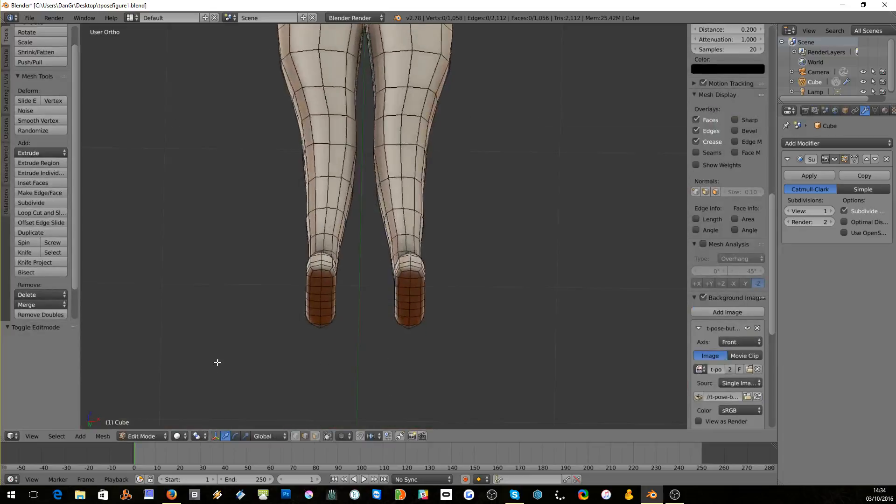
pyautogui.press('ctrl+KP_7')
pyautogui.scroll(3, 217, 362)
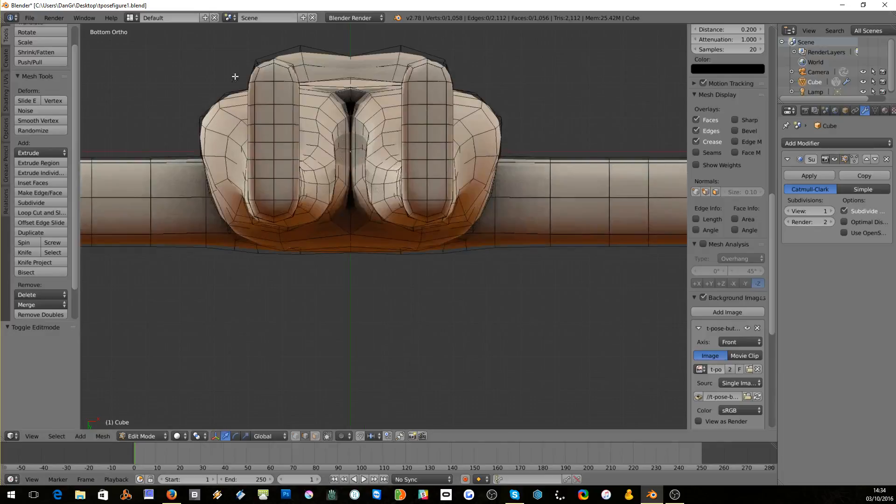
pyautogui.press('b')
pyautogui.moveTo(262, 76); pyautogui.dragTo(283, 210)
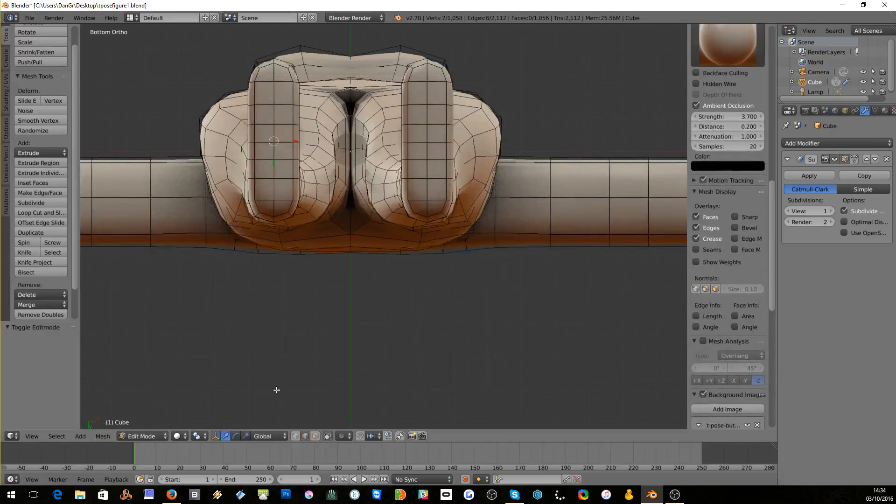
pyautogui.press('a')
pyautogui.press('a')
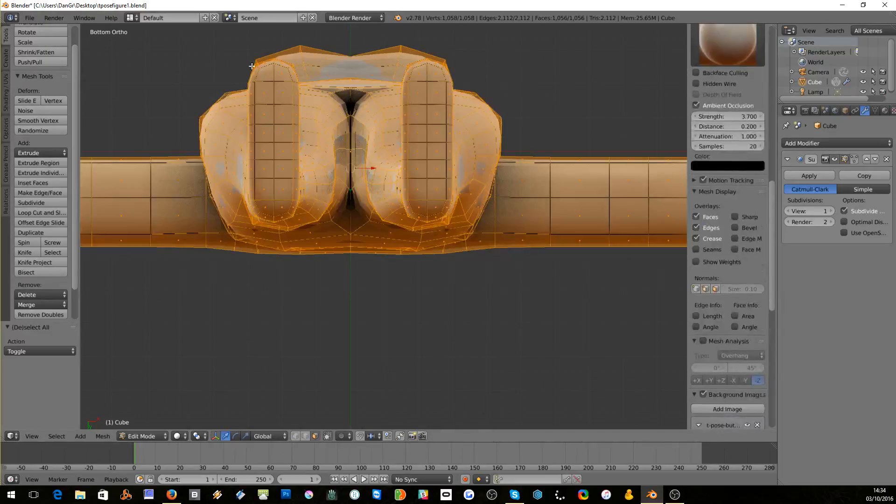
pyautogui.press('a')
# - Box-select the sole faces of both feet in the bottom view
pyautogui.press('b')
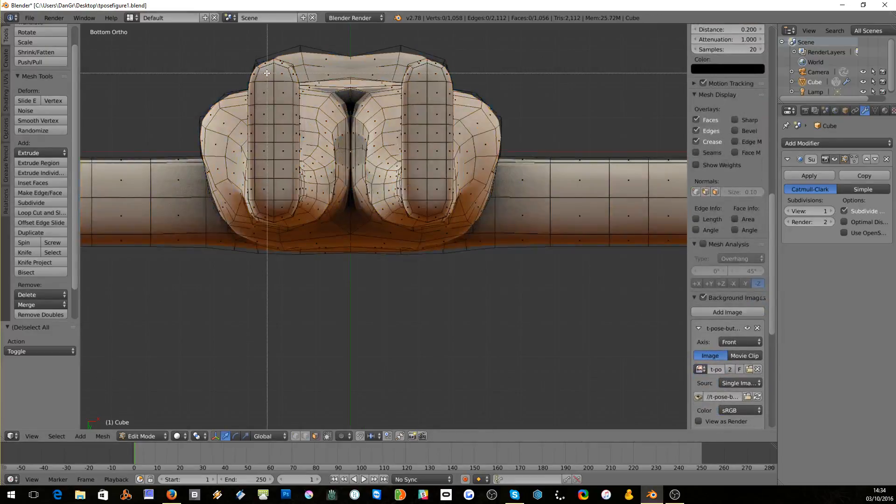
pyautogui.moveTo(262, 70); pyautogui.dragTo(286, 210)
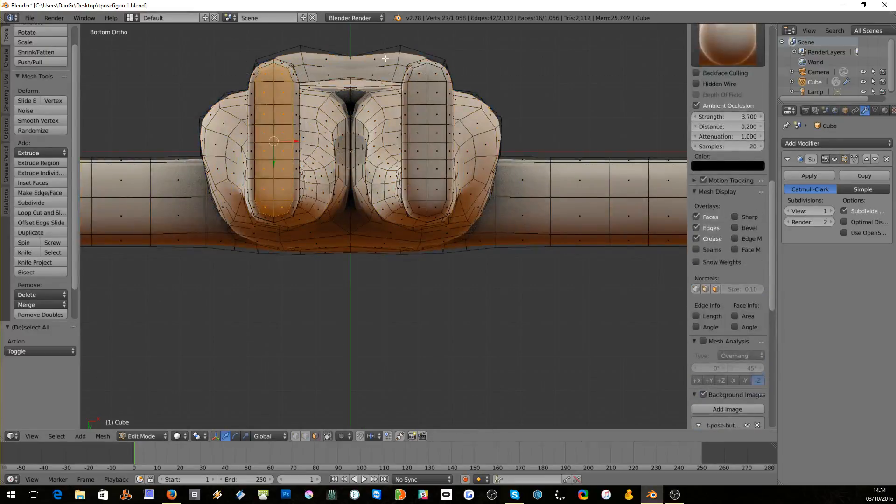
pyautogui.press('n')
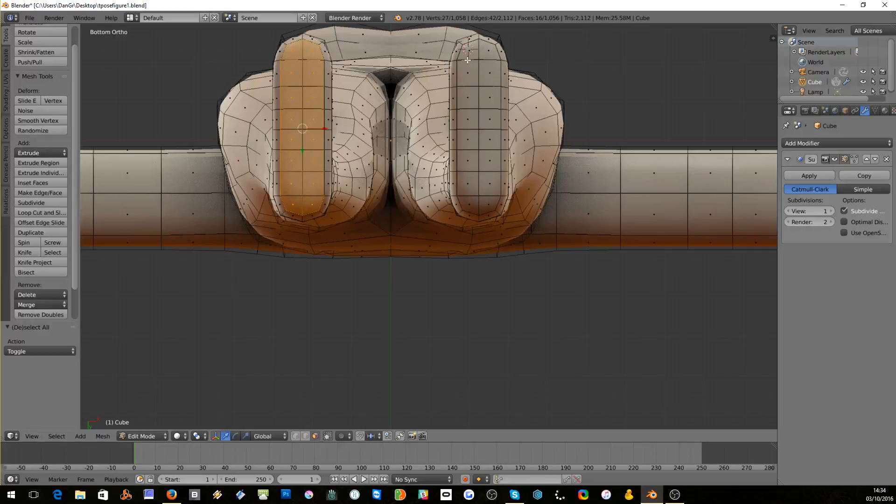
pyautogui.press('b')
pyautogui.moveTo(464, 49); pyautogui.dragTo(496, 206)
# - Grow the sole selection twice in front view and set the pivot point to Individual Origins
pyautogui.moveTo(496, 206); pyautogui.dragTo(470, 199, button='middle')
pyautogui.press('KP_1')
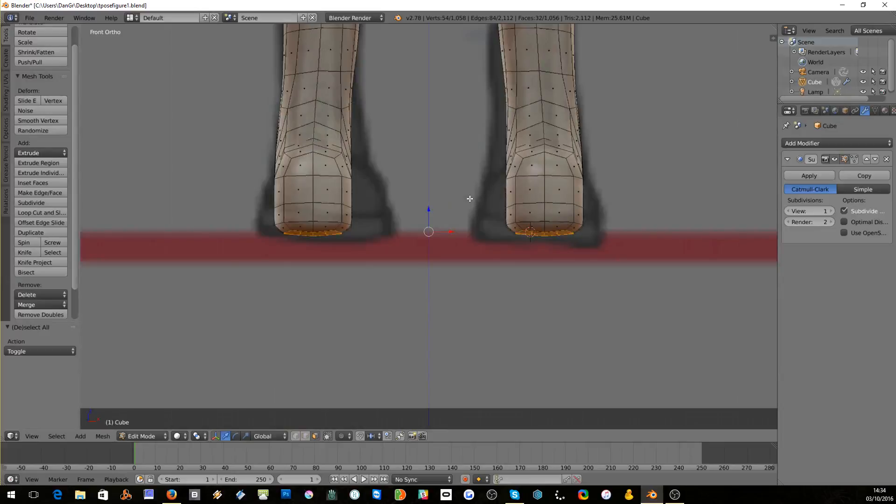
pyautogui.press('ctrl+KP_Add')
pyautogui.press('ctrl+KP_Add')
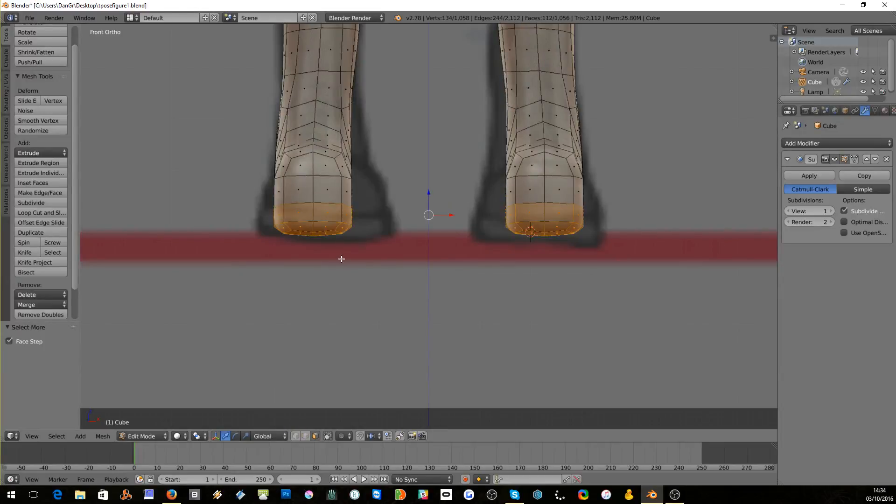
pyautogui.click(197, 436)
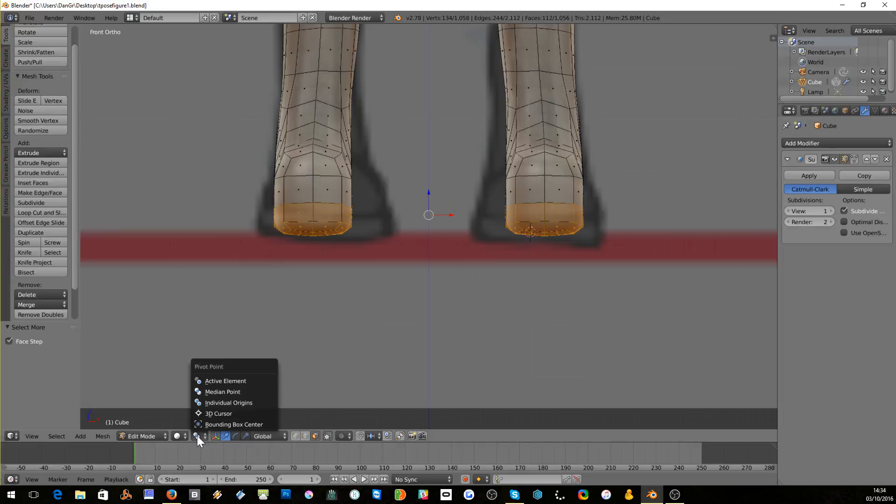
pyautogui.click(208, 403)
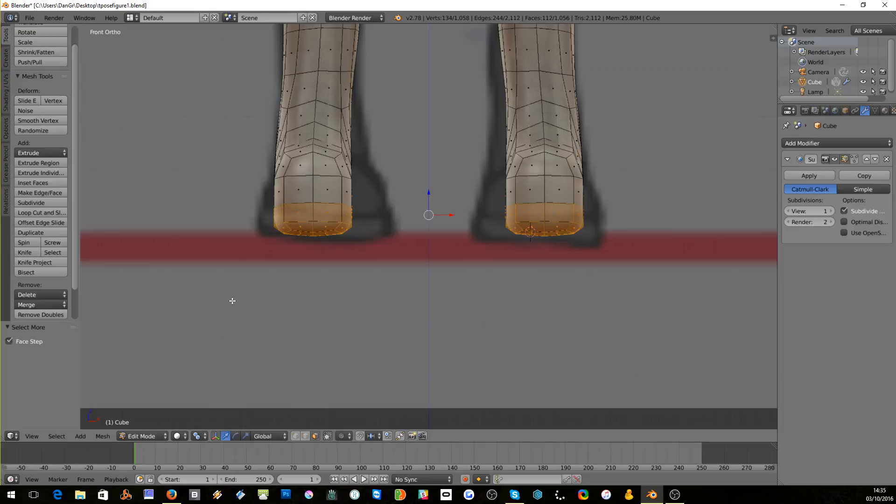
# - Scale both feet wider along X towards the boot outlines, deselect everything and return to Sculpt Mode
pyautogui.press('s')
pyautogui.press('x')
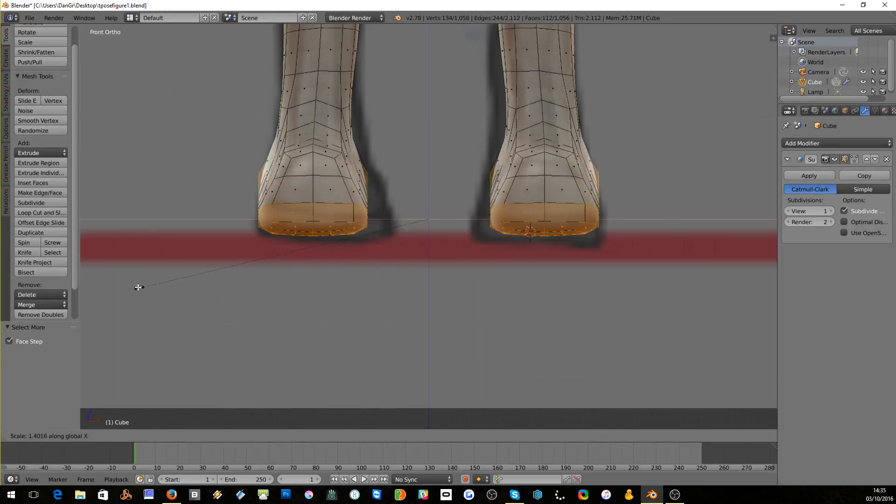
pyautogui.click(104, 280)
pyautogui.press('a')
pyautogui.press('Tab')
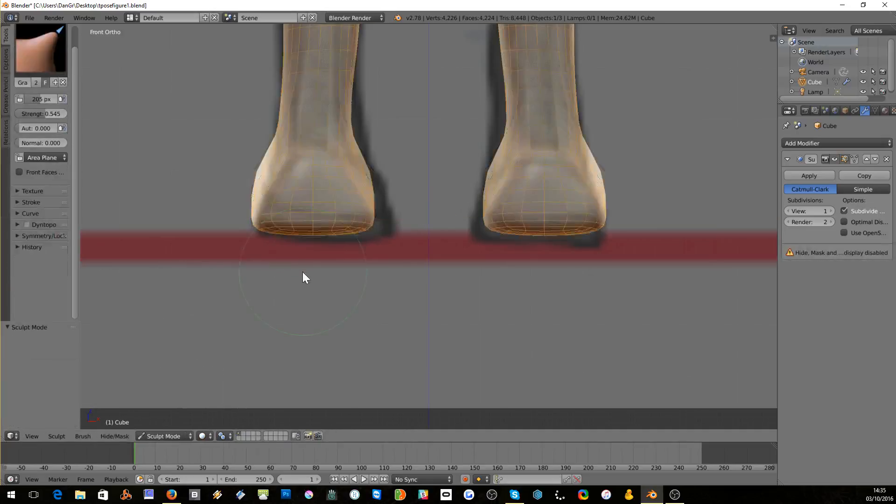
# - Check the widened feet at an angle, set the Subdivision Surface view level to 0 and enter Edit Mode
pyautogui.scroll(-4, 303, 271)
pyautogui.moveTo(328, 282)
pyautogui.mouseDown(button='middle')
pyautogui.moveTo(412, 290)
pyautogui.moveTo(332, 287)
pyautogui.mouseUp(button='middle')
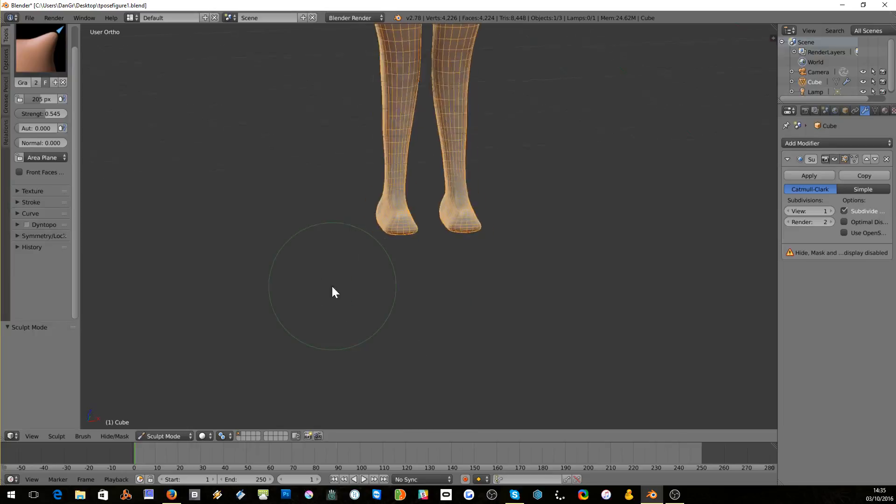
pyautogui.press('KP_1')
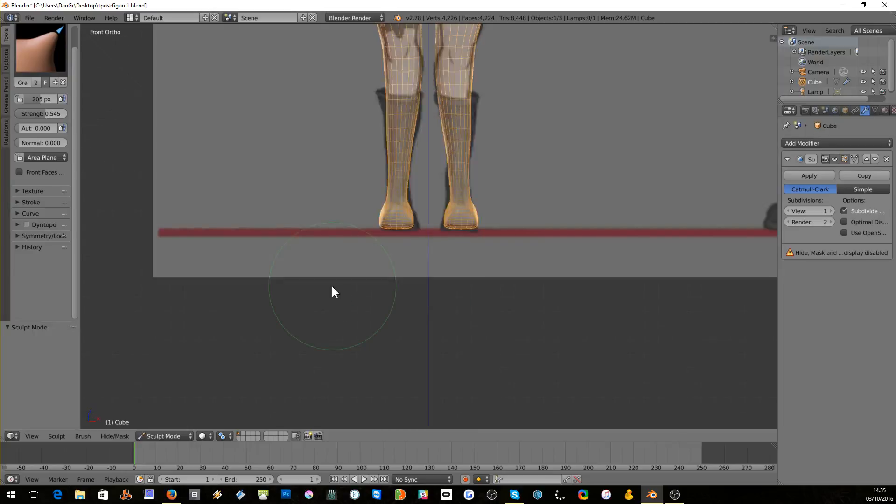
pyautogui.click(790, 211)
pyautogui.press('Tab')
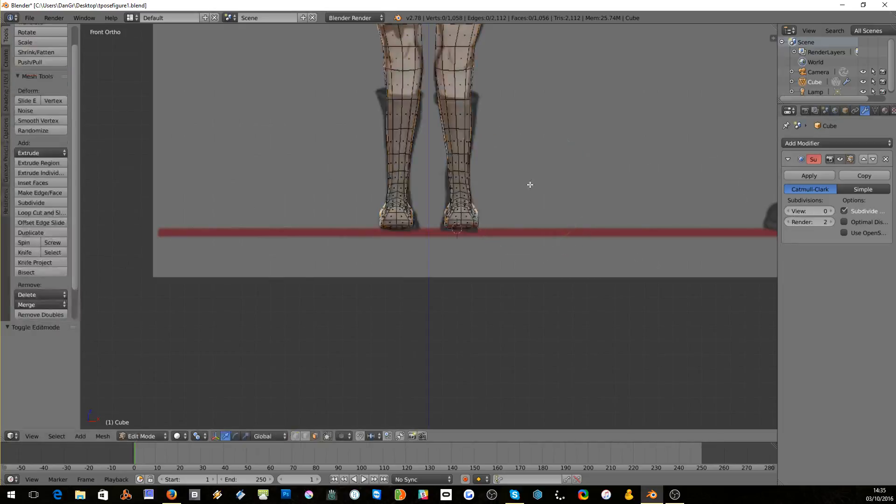
# - Bring the whole figure into front view and hide the background reference images
pyautogui.scroll(3, 531, 183)
pyautogui.scroll(-4, 532, 182)
pyautogui.keyDown('shift'); pyautogui.scroll(4, 537, 179); pyautogui.keyUp('shift')
pyautogui.keyDown('shift'); pyautogui.scroll(10, 538, 178); pyautogui.keyUp('shift')
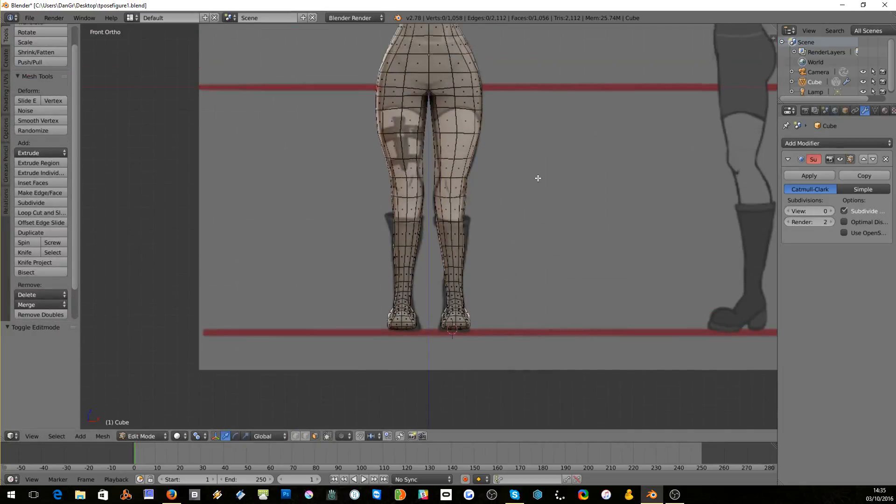
pyautogui.keyDown('shift'); pyautogui.scroll(-3, 538, 177); pyautogui.keyUp('shift')
pyautogui.keyDown('shift'); pyautogui.scroll(3, 538, 177); pyautogui.keyUp('shift')
pyautogui.scroll(-3, 538, 177)
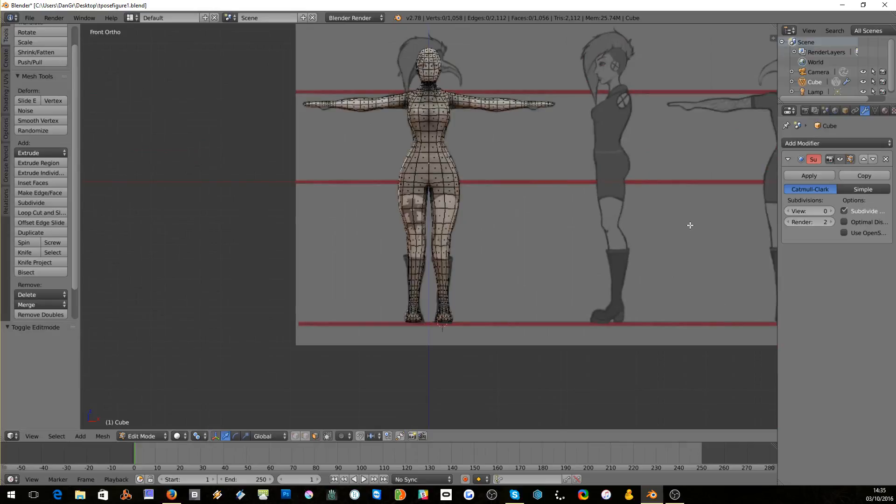
pyautogui.press('n')
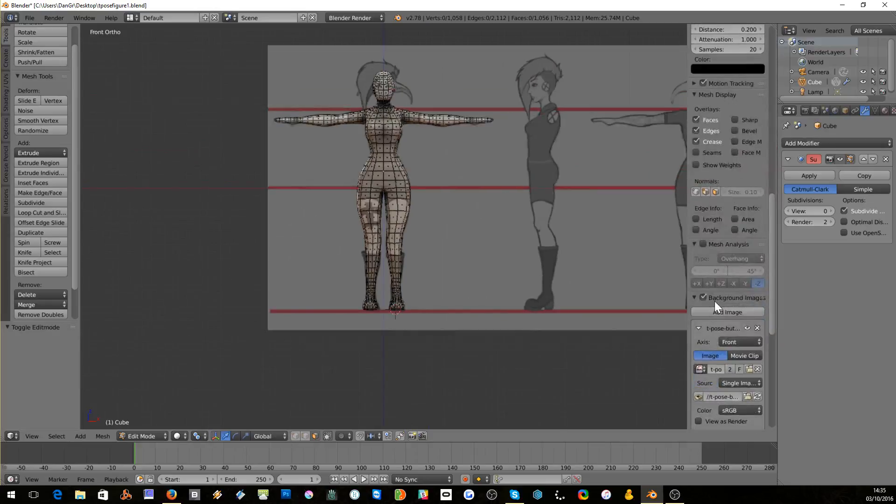
pyautogui.click(702, 297)
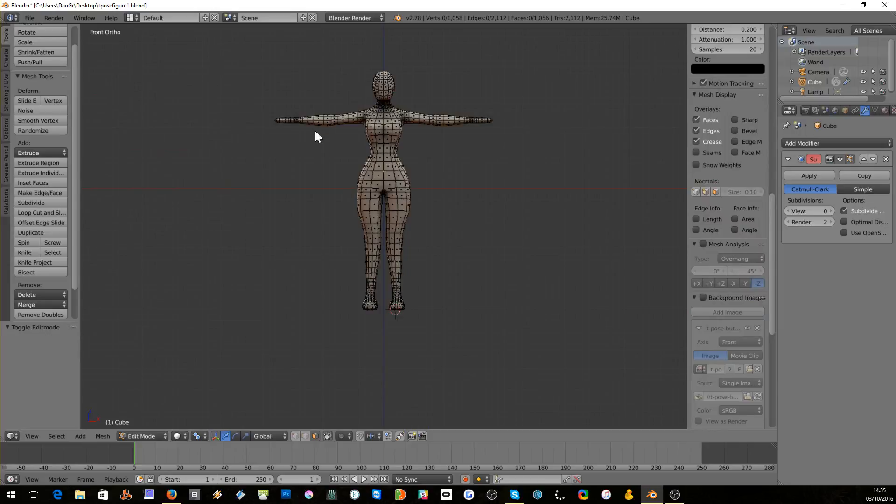
# - Return the figure to Sculpt Mode and turn off the Wire and Draw All Edges display options for it
pyautogui.press('Tab')
pyautogui.click(846, 110)
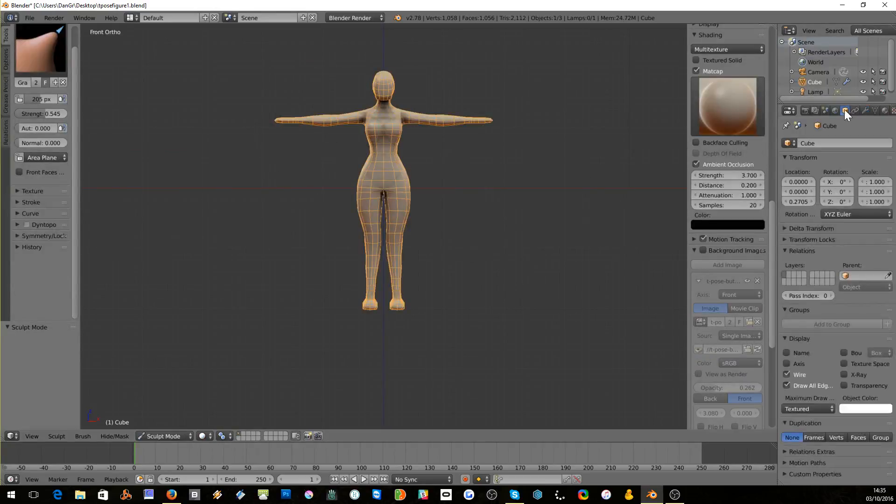
pyautogui.click(787, 375)
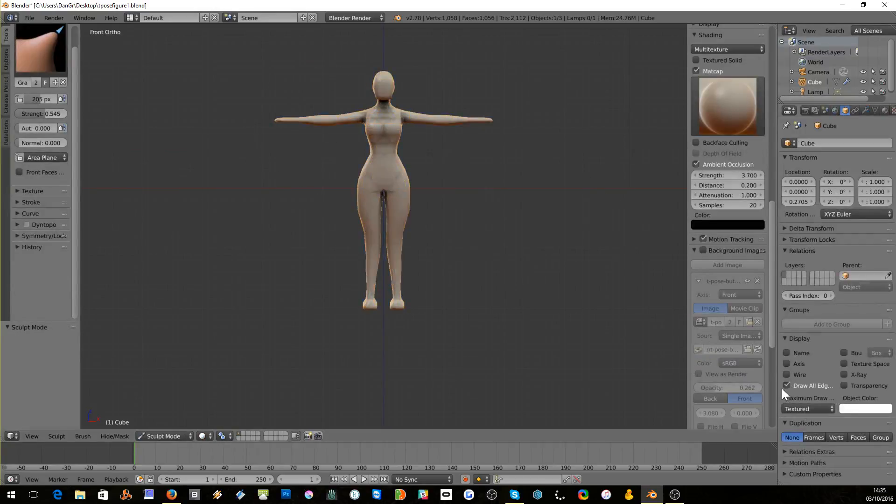
pyautogui.click(785, 385)
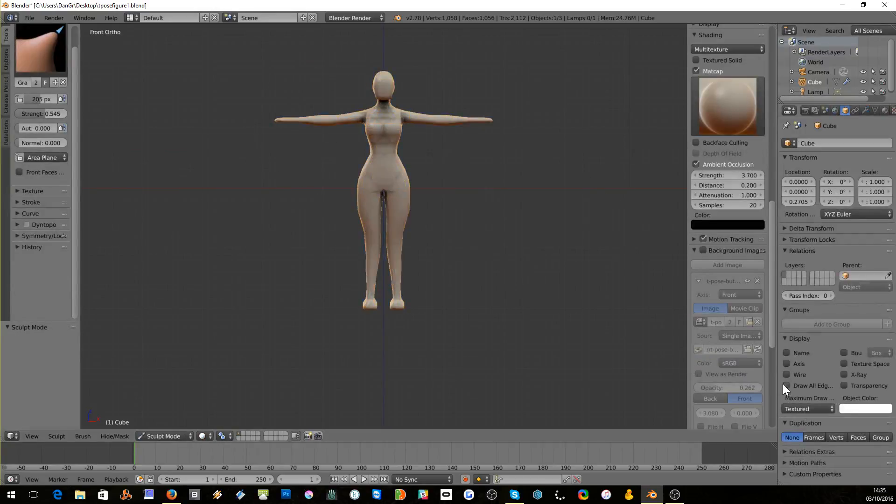
# - Save the file under the incremented name tposefigure2.blend on the Desktop
pyautogui.click(27, 17)
pyautogui.click(49, 99)
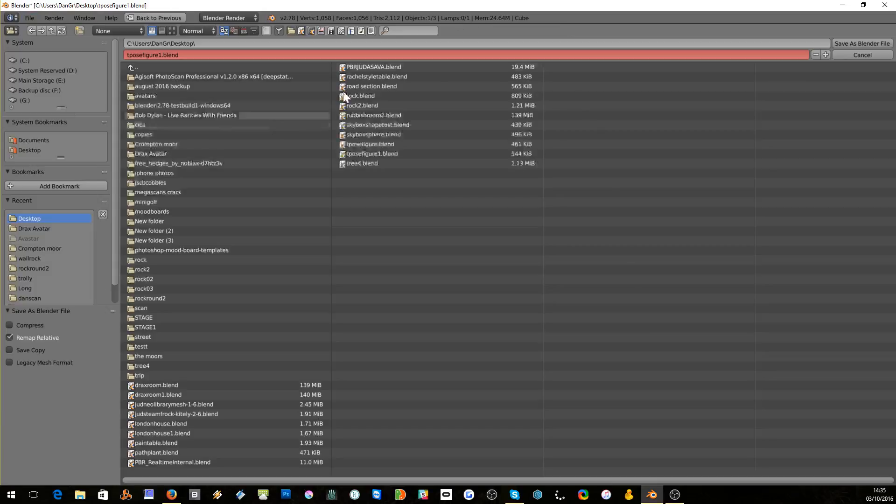
pyautogui.click(826, 55)
pyautogui.click(861, 44)
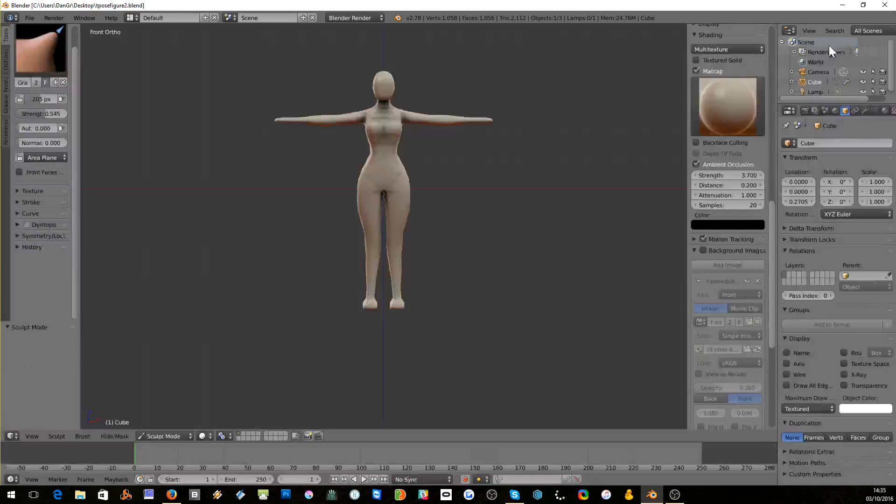
# - Switch the figure from Sculpt Mode to Object Mode and enter Edit Mode with the upper body framed in front view
pyautogui.click(152, 436)
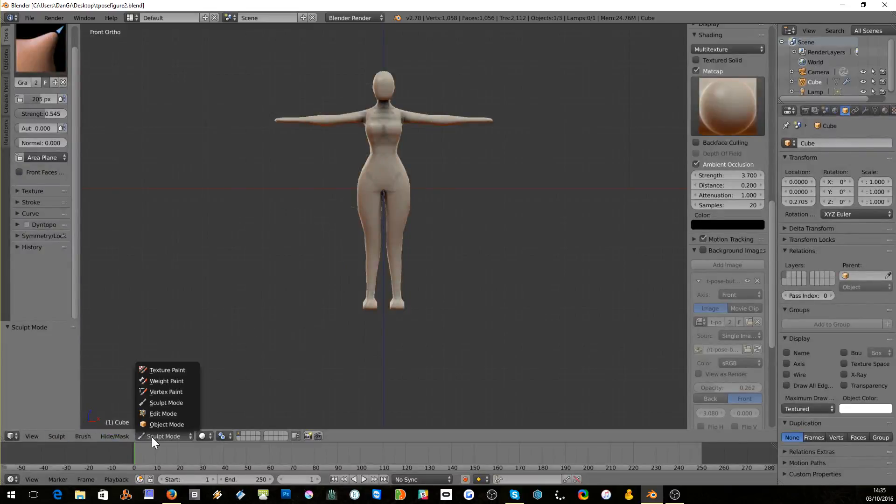
pyautogui.click(151, 424)
pyautogui.keyDown('ctrl'); pyautogui.scroll(5, 306, 173); pyautogui.keyUp('ctrl')
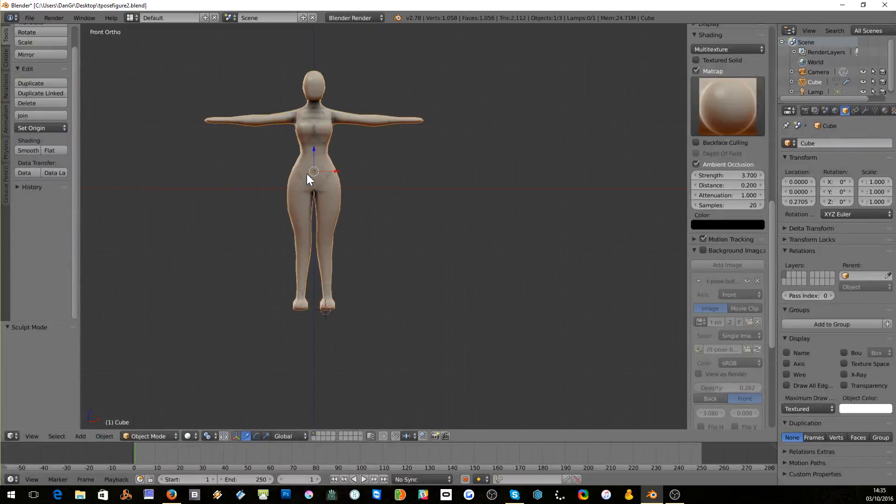
pyautogui.keyDown('shift'); pyautogui.scroll(7, 298, 190); pyautogui.keyUp('shift')
pyautogui.scroll(2, 298, 190)
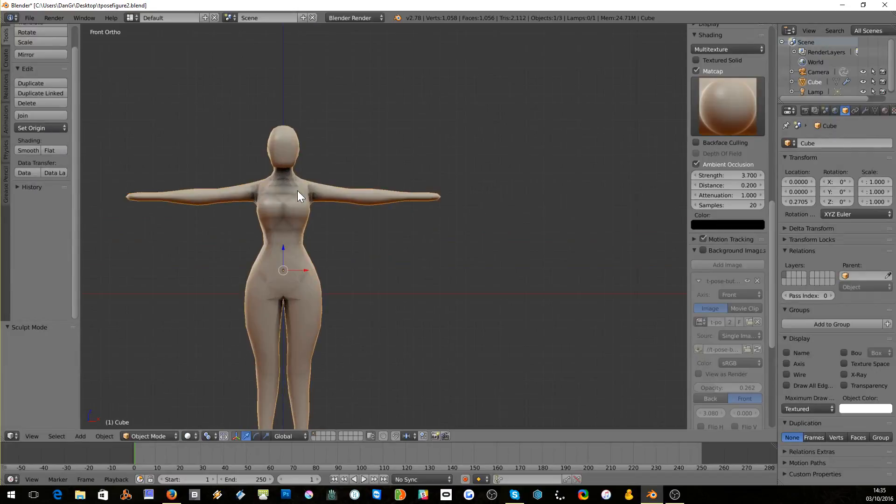
pyautogui.keyDown('ctrl'); pyautogui.scroll(-4, 297, 191); pyautogui.keyUp('ctrl')
pyautogui.keyDown('ctrl'); pyautogui.scroll(2, 298, 191); pyautogui.keyUp('ctrl')
pyautogui.keyDown('ctrl'); pyautogui.scroll(-2, 298, 190); pyautogui.keyUp('ctrl')
pyautogui.keyDown('shift'); pyautogui.scroll(1, 298, 190); pyautogui.keyUp('shift')
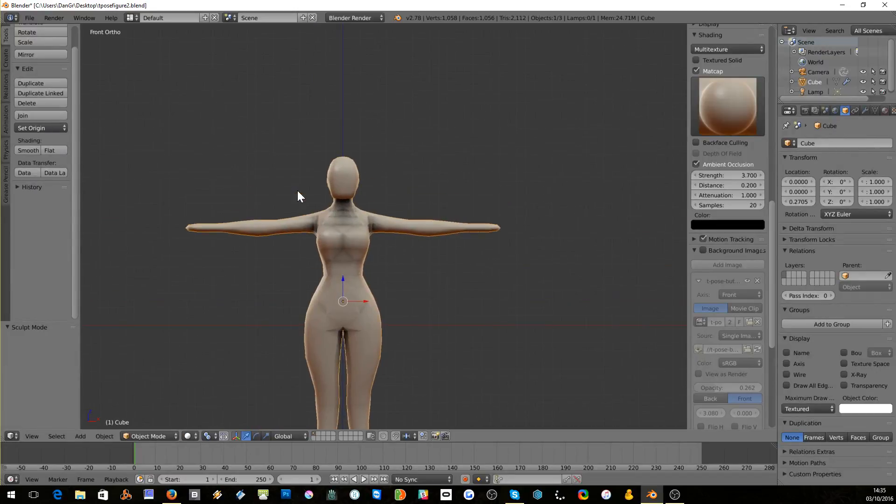
pyautogui.scroll(2, 298, 191)
pyautogui.keyDown('ctrl'); pyautogui.scroll(-2, 298, 190); pyautogui.keyUp('ctrl')
pyautogui.scroll(1, 298, 191)
pyautogui.press('Tab')
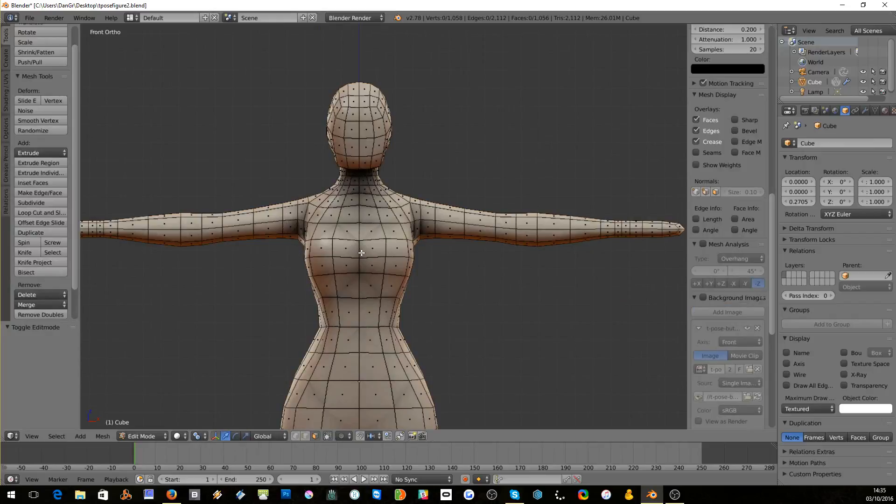
# - Try to select the torso by picking the face loop around the bust and growing the selection five times
pyautogui.rightClick(359, 254)
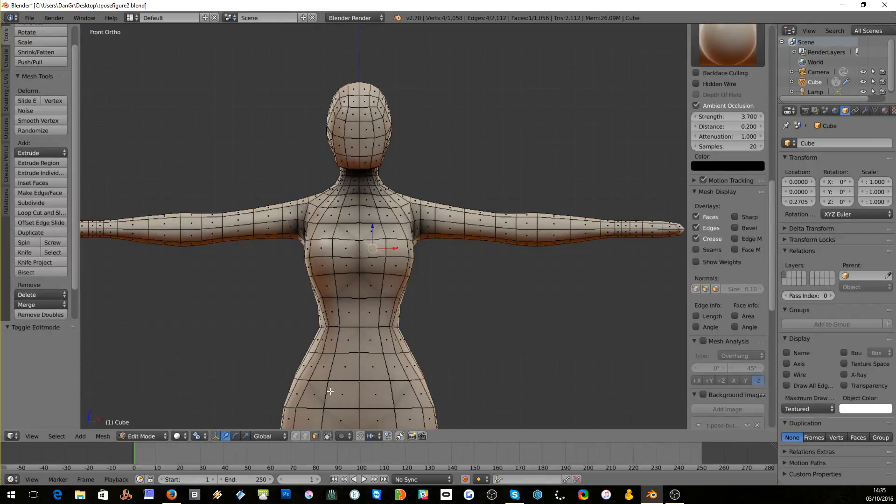
pyautogui.keyDown('alt'); pyautogui.rightClick(360, 248); pyautogui.keyUp('alt')
pyautogui.press('ctrl+KP_Add')
pyautogui.press('ctrl+KP_Add')
pyautogui.press('ctrl+KP_Add')
pyautogui.press('ctrl+KP_Add')
pyautogui.press('ctrl+KP_Add')
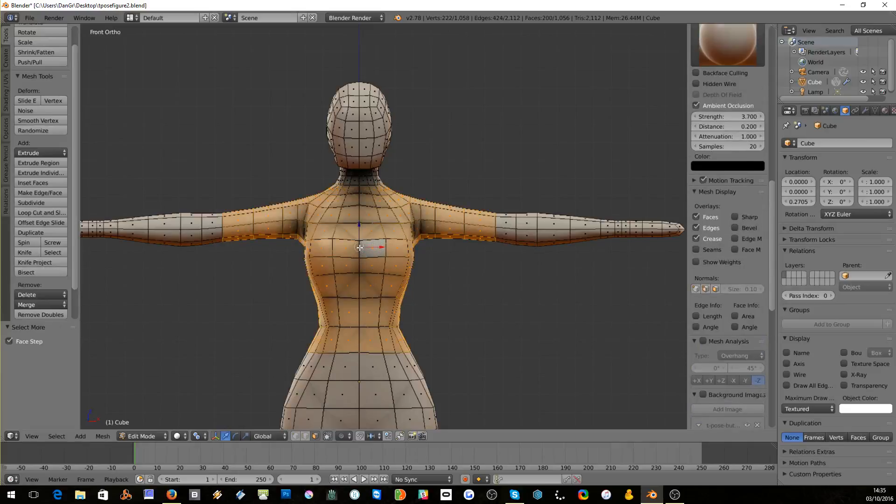
pyautogui.moveTo(528, 203); pyautogui.dragTo(401, 212, button='middle')
pyautogui.press('KP_1')
# - Select the horizontal face loop just below the bust and grow the selection over the torso, hips and upper arms
pyautogui.rightClick(360, 288)
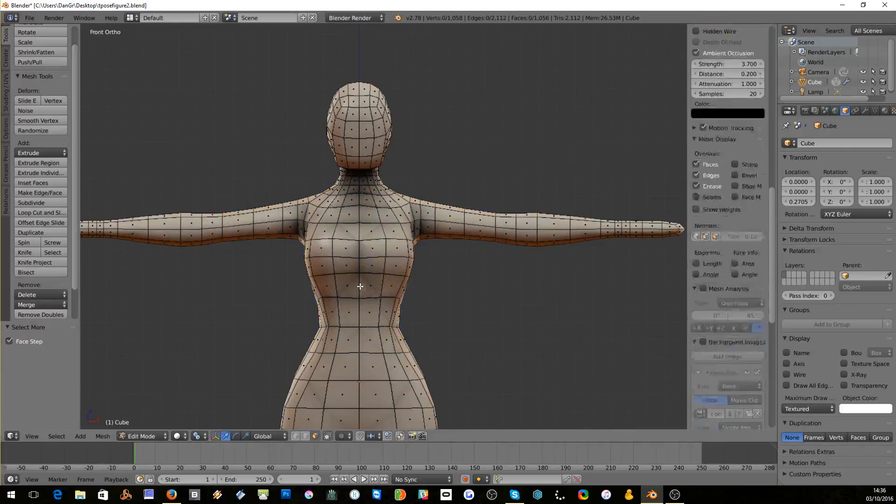
pyautogui.keyDown('alt'); pyautogui.rightClick(360, 286); pyautogui.keyUp('alt')
pyautogui.moveTo(360, 286); pyautogui.dragTo(241, 279, button='middle')
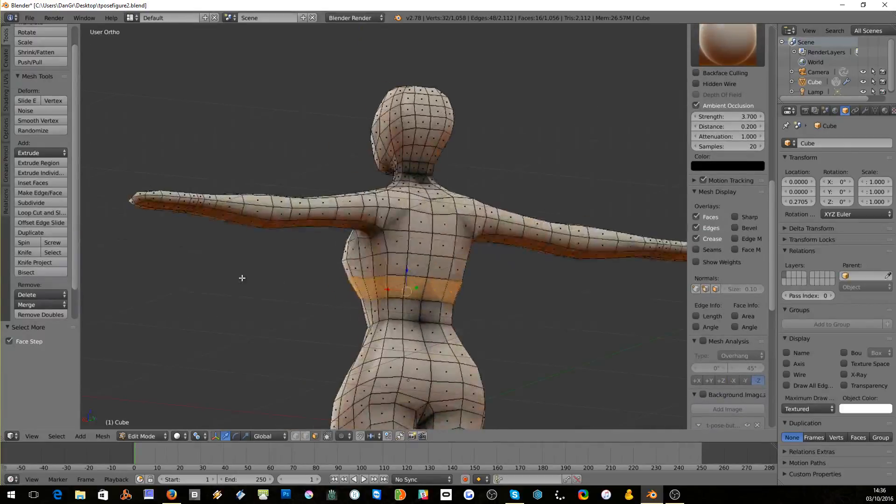
pyautogui.press('KP_1')
pyautogui.press('ctrl+KP_Add')
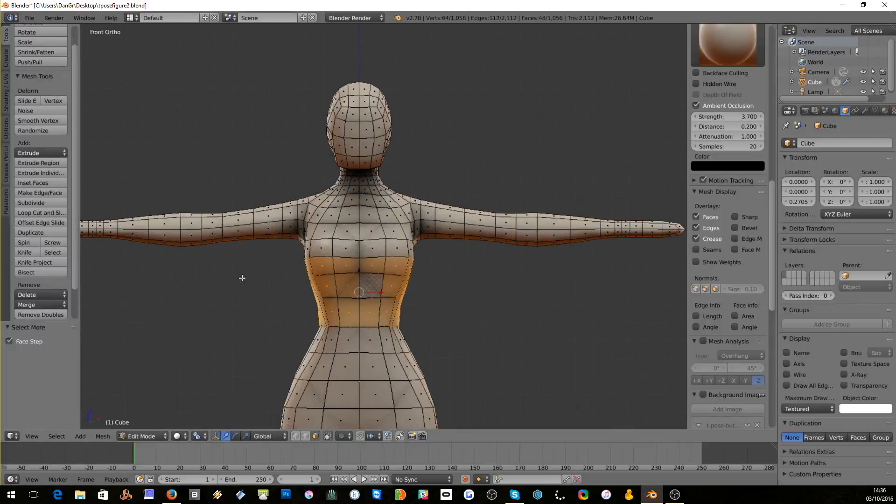
pyautogui.press('ctrl+KP_Add')
pyautogui.press('ctrl+KP_Add')
pyautogui.press('ctrl+KP_Add')
pyautogui.press('ctrl+KP_Add')
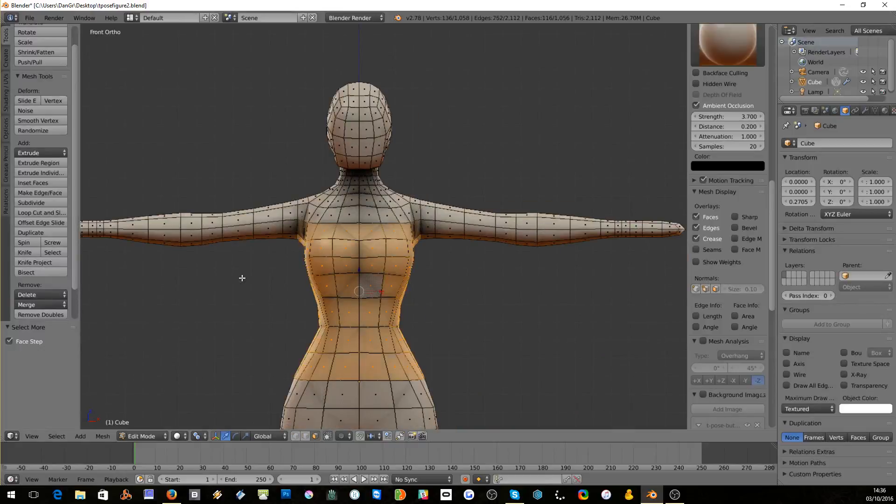
pyautogui.press('ctrl+KP_Add')
# - Shrink the selection twice to a short-sleeved top shape ending at the hips and check it from an angle
pyautogui.scroll(-3, 242, 279)
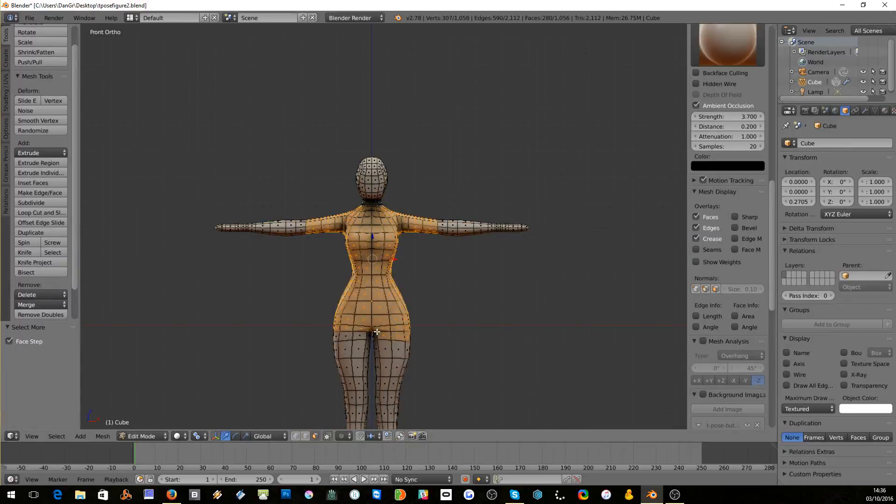
pyautogui.press('ctrl+KP_Subtract')
pyautogui.press('ctrl+KP_Subtract')
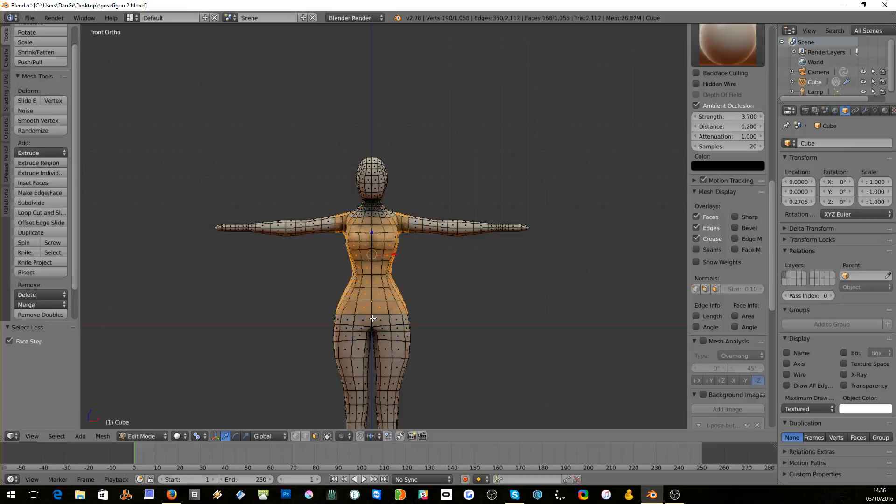
pyautogui.scroll(3, 220, 326)
pyautogui.moveTo(219, 327); pyautogui.dragTo(317, 336, button='middle')
pyautogui.press('KP_1')
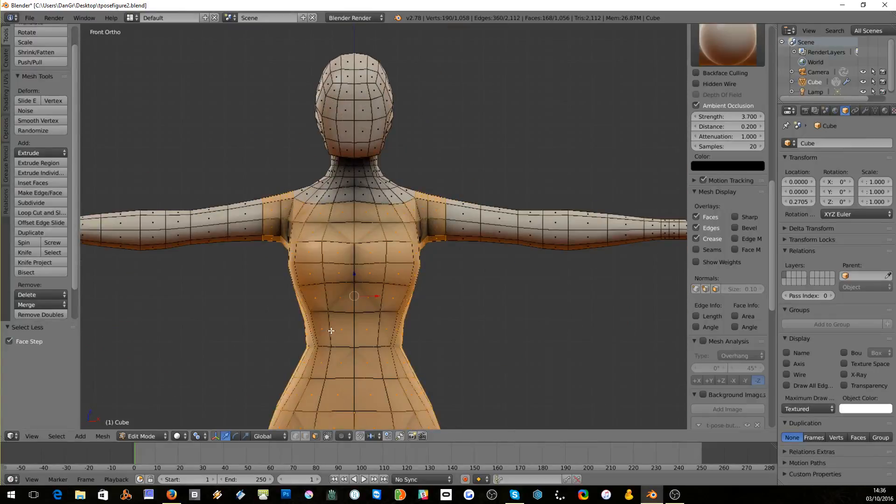
pyautogui.scroll(-2, 331, 323)
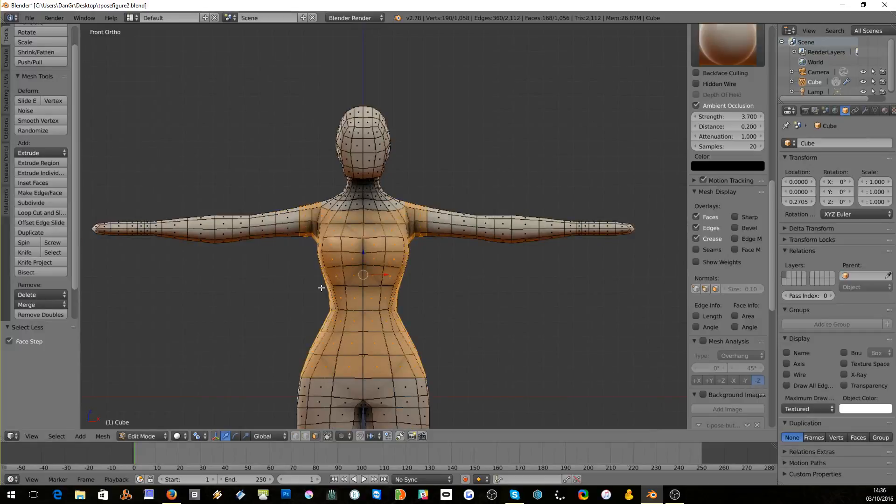
# - Duplicate the selected torso faces in place, separate them into their own object and return to Object Mode
pyautogui.hotkey('shift', 'd')
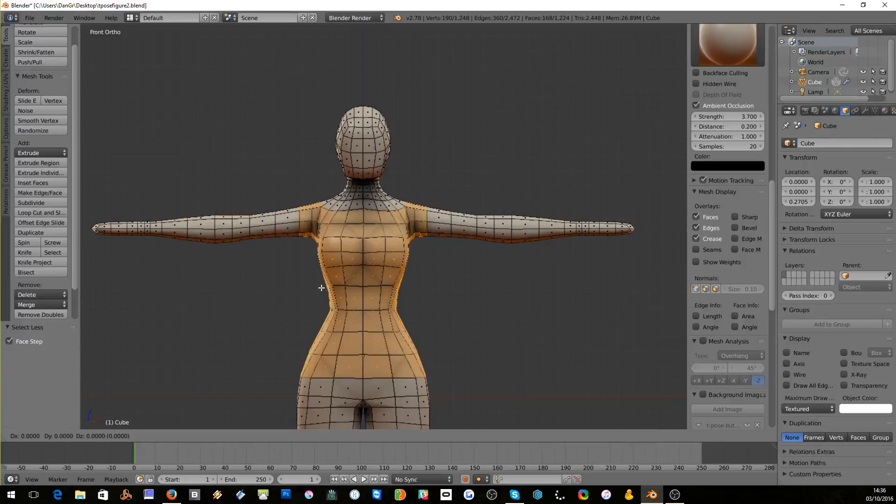
pyautogui.rightClick(321, 289)
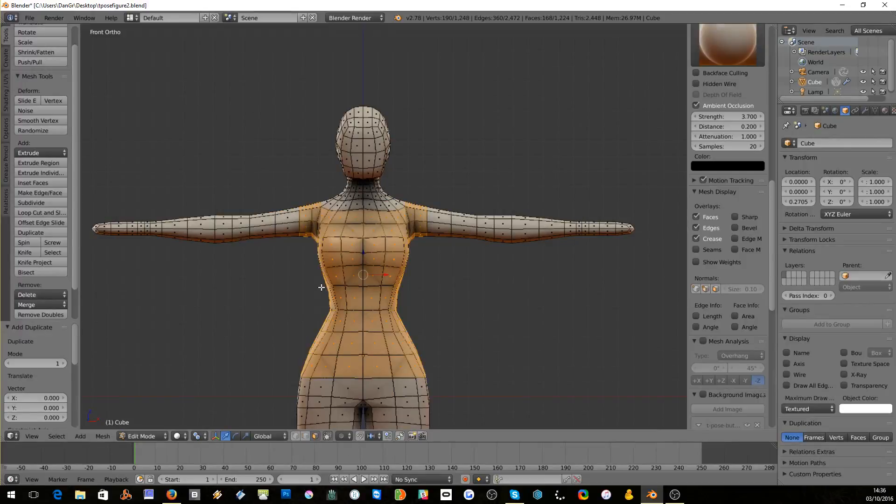
pyautogui.press('p')
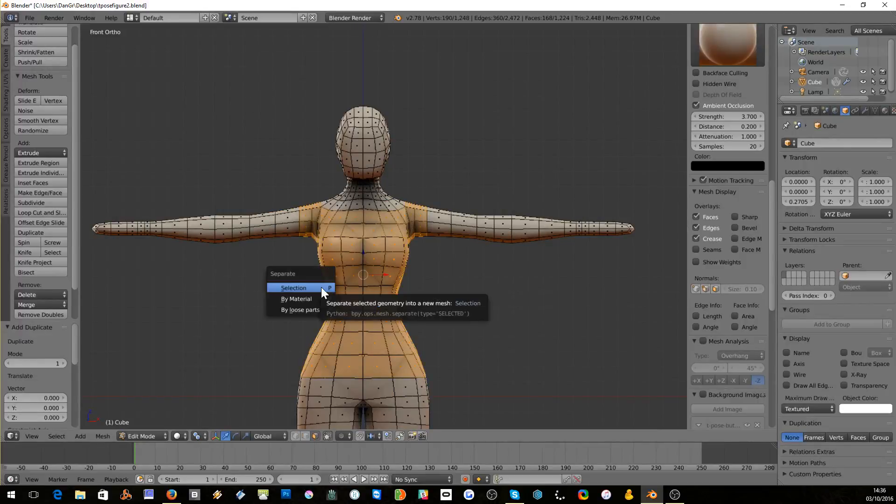
pyautogui.click(321, 287)
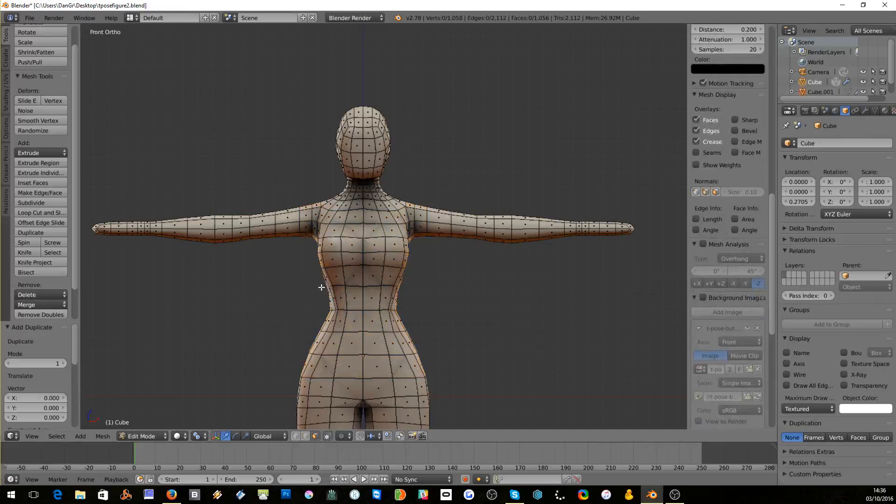
pyautogui.press('Tab')
# - Turn off Matcap shading and give the separated top a new material named base with a pale pink diffuse colour (R 0.800, G 0.559, B 0.745)
pyautogui.rightClick(336, 279)
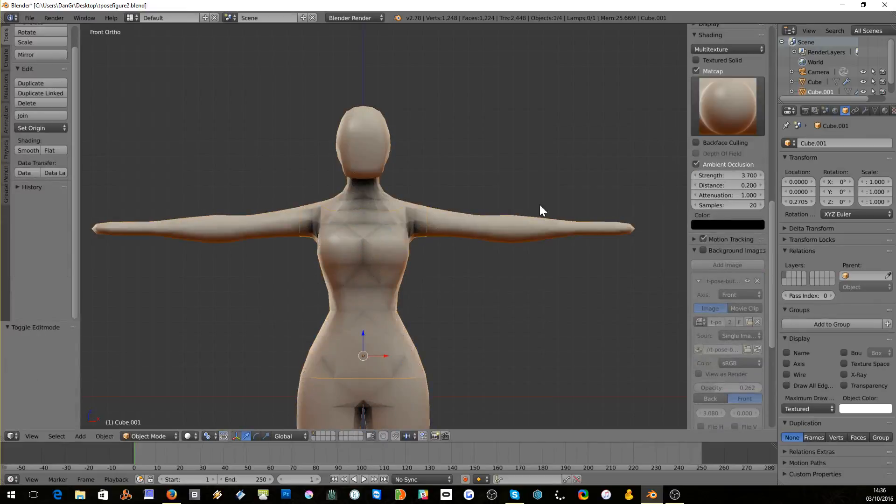
pyautogui.click(884, 111)
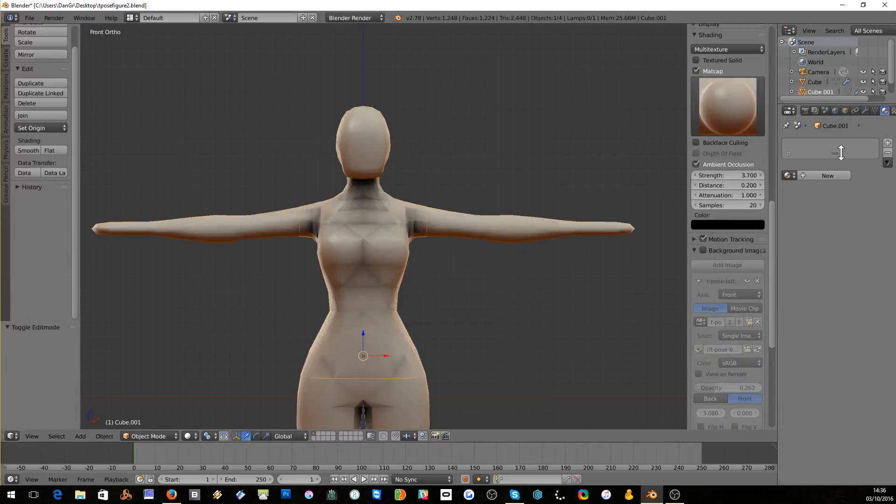
pyautogui.click(696, 71)
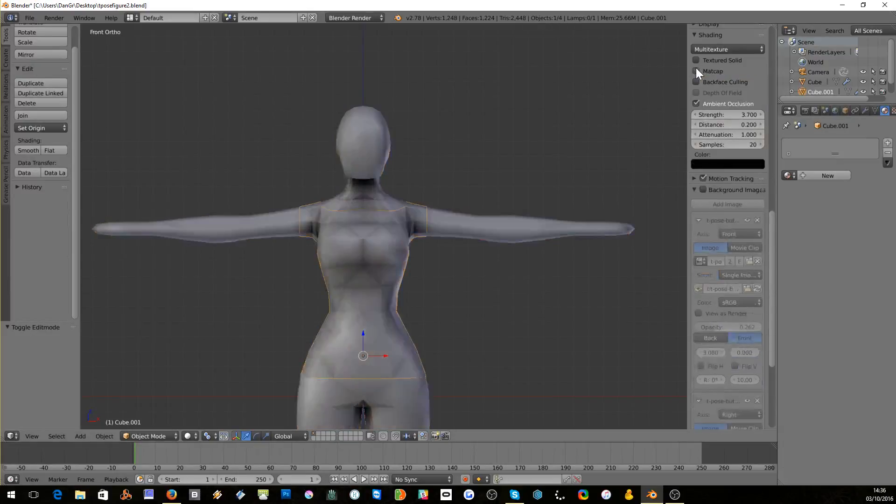
pyautogui.click(819, 172)
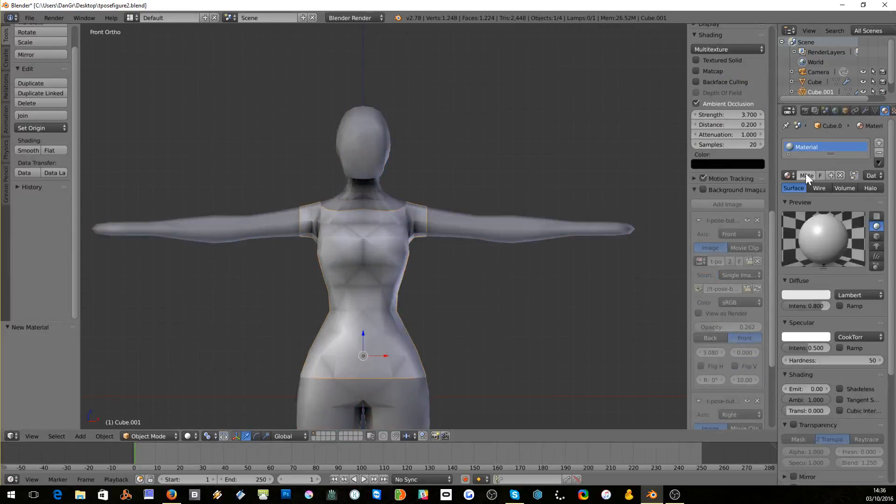
pyautogui.write('base')
pyautogui.press('Return')
pyautogui.click(806, 292)
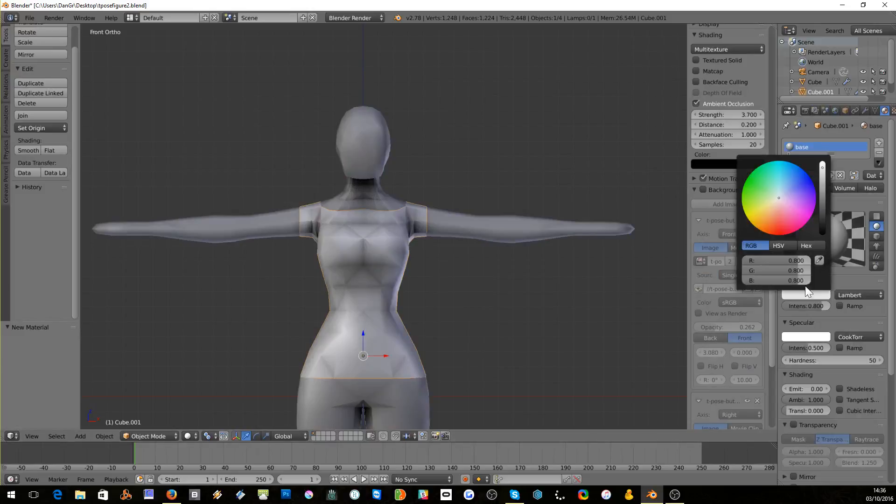
pyautogui.moveTo(771, 198); pyautogui.dragTo(783, 201)
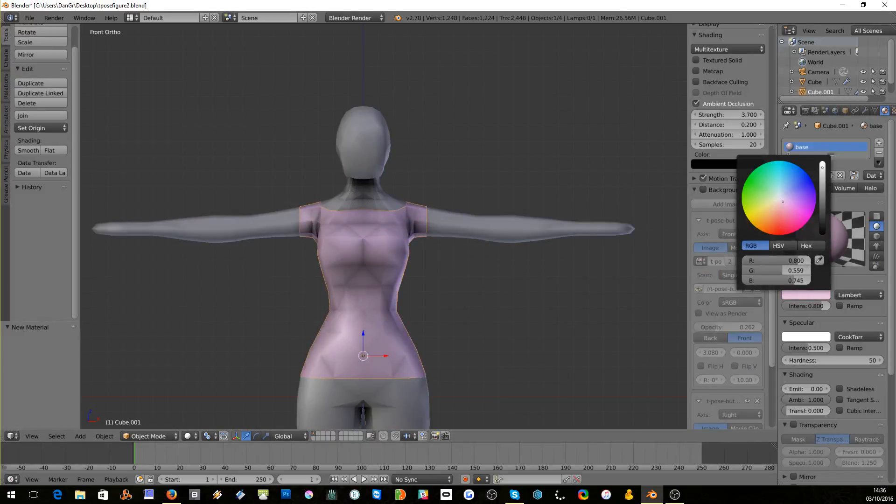
# - Select the body and assign the existing base material to it
pyautogui.rightClick(506, 230)
pyautogui.click(789, 177)
pyautogui.click(719, 192)
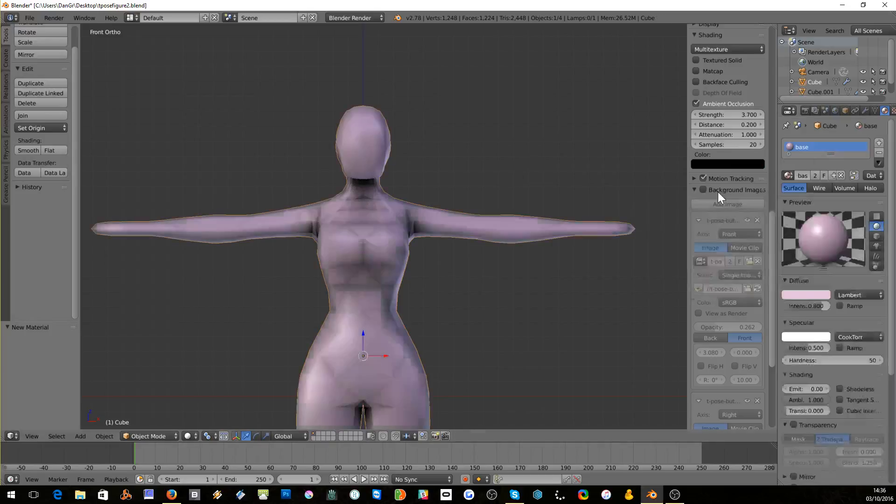
# - Add a second material slot to the separated top object with a new material named top
pyautogui.rightClick(380, 246)
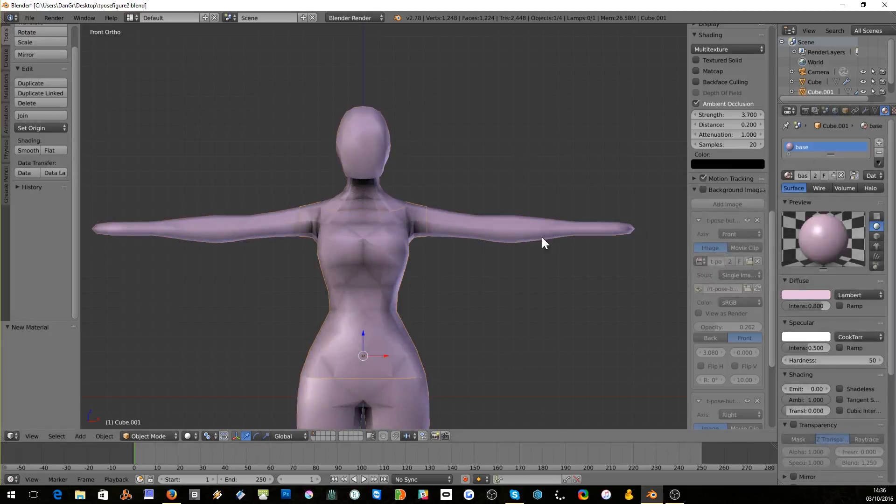
pyautogui.click(879, 142)
pyautogui.click(829, 198)
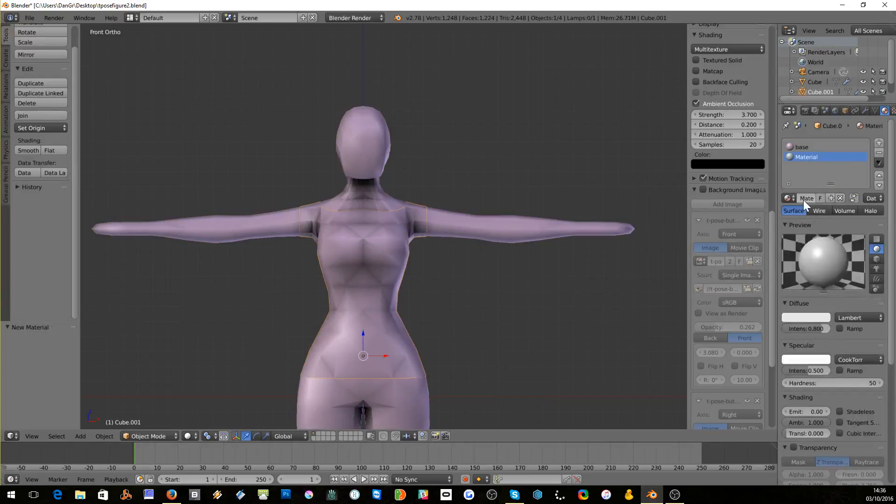
pyautogui.doubleClick(800, 199)
pyautogui.write('top')
pyautogui.press('Return')
# - Assign the top material to all faces of the separated garment and return to Object Mode
pyautogui.press('Tab')
pyautogui.press('a')
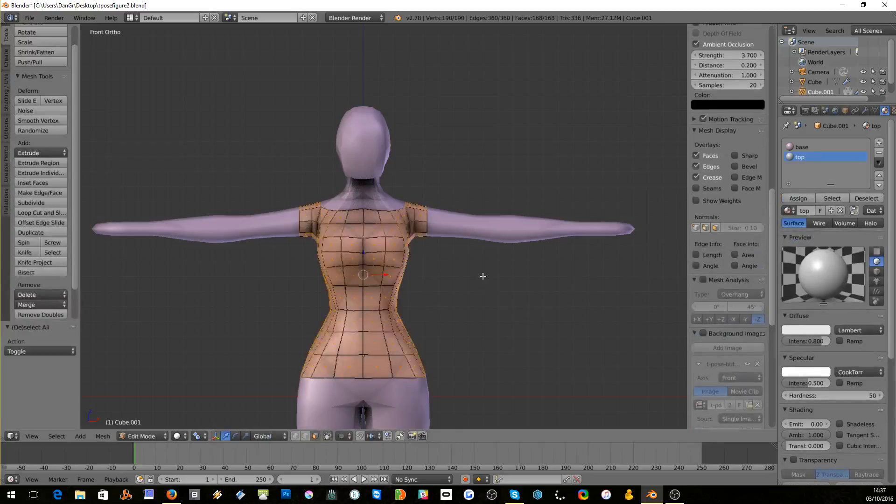
pyautogui.click(792, 198)
pyautogui.press('Tab')
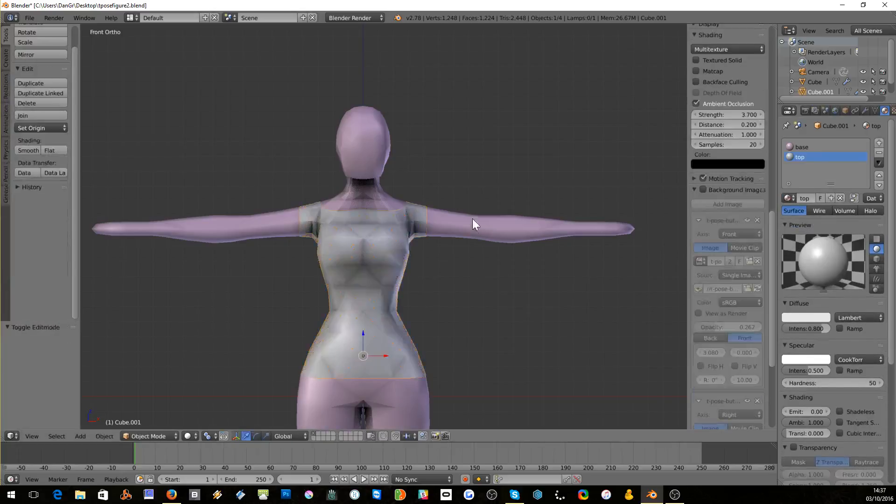
# - Set the top material's diffuse colour to green with R 0.371, G 0.800, B 0.499
pyautogui.click(806, 317)
pyautogui.moveTo(784, 231); pyautogui.dragTo(772, 212)
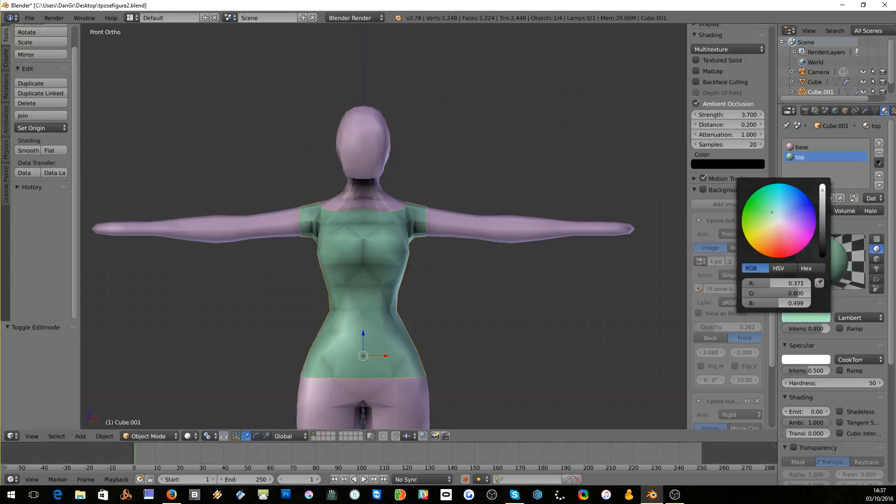
pyautogui.press('Tab')
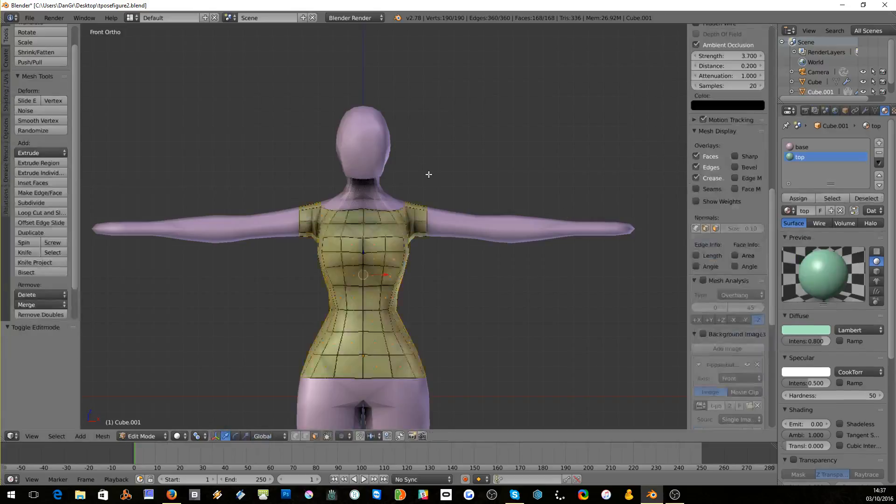
pyautogui.press('Tab')
pyautogui.press('a')
pyautogui.rightClick(400, 220)
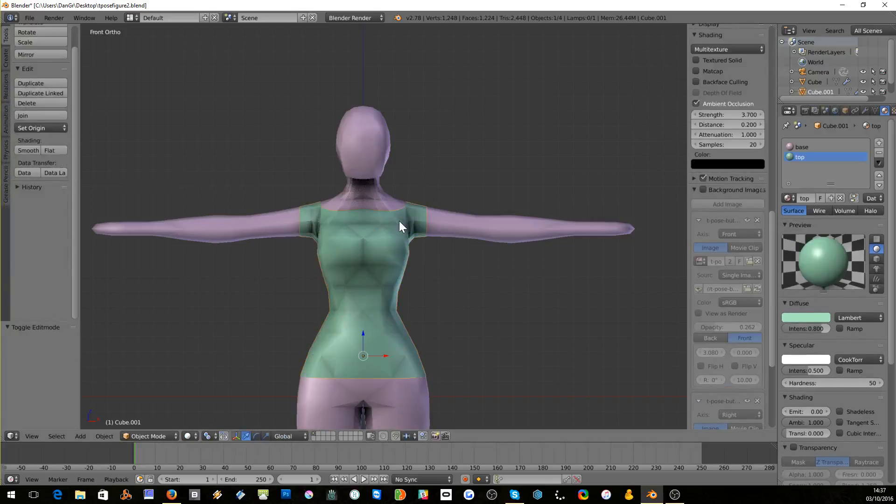
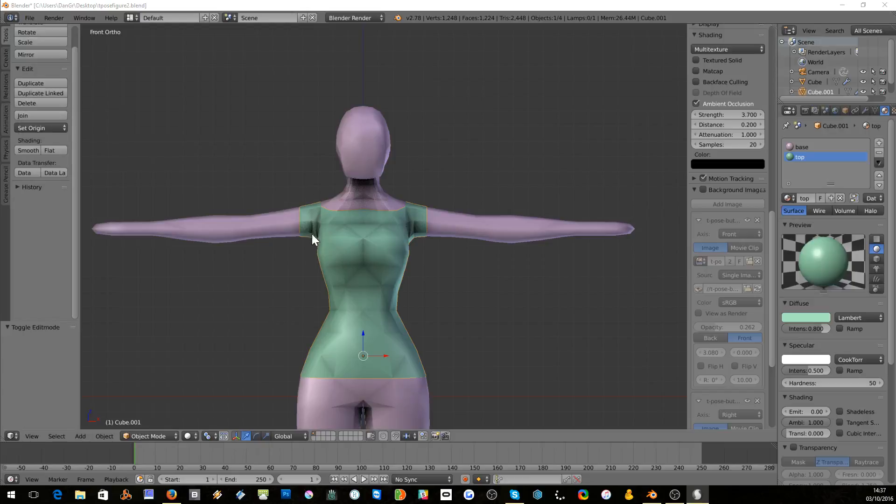
# - Apply the scale transform to the separated top object
pyautogui.click(145, 435)
pyautogui.click(105, 436)
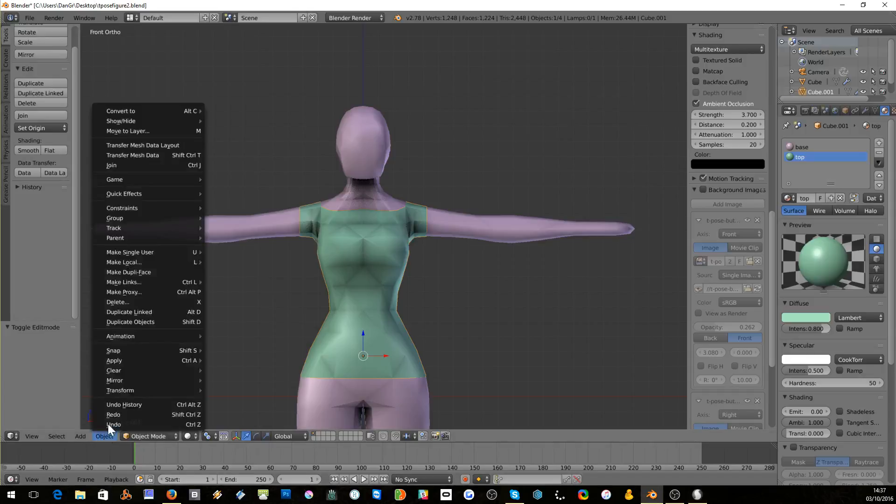
pyautogui.moveTo(115, 360)
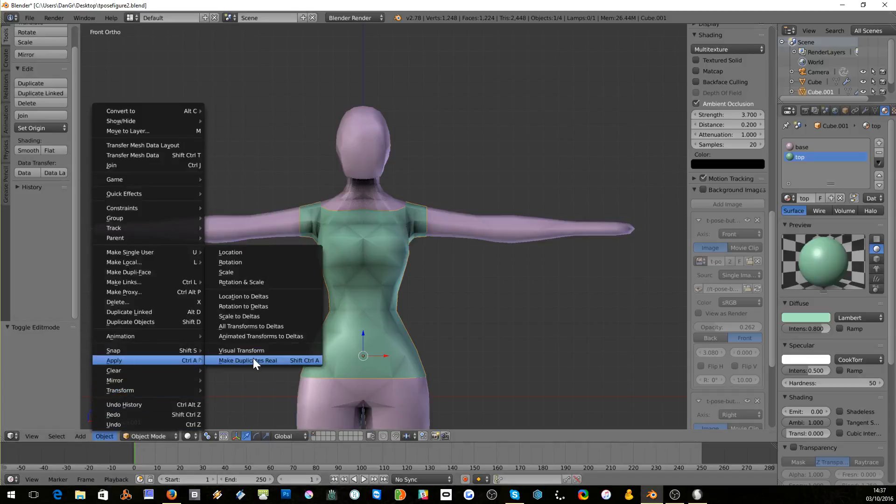
pyautogui.click(233, 271)
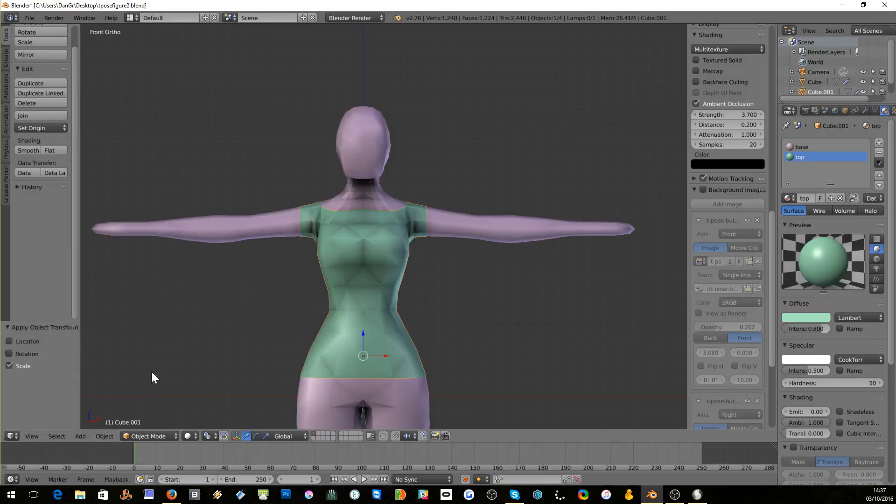
# - Put the top into Sculpt Mode and choose the Clay Strips brush with its radius reduced to 147 px
pyautogui.click(151, 438)
pyautogui.click(150, 400)
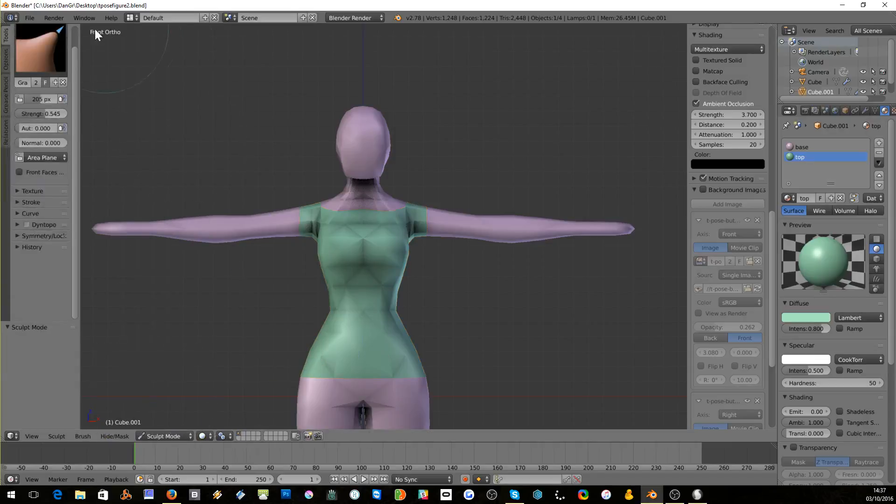
pyautogui.click(40, 49)
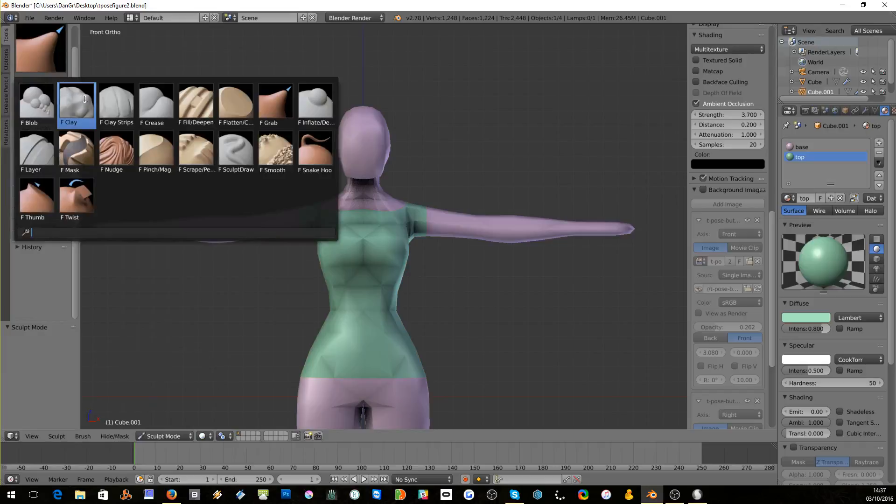
pyautogui.click(117, 102)
pyautogui.keyDown('shift'); pyautogui.scroll(-5, 125, 110); pyautogui.keyUp('shift')
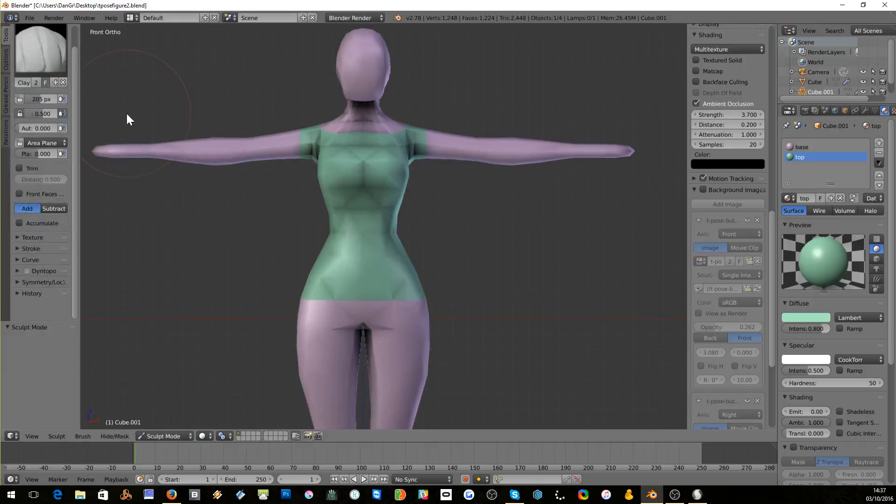
pyautogui.scroll(2, 188, 175)
pyautogui.press('[')
pyautogui.press('[')
pyautogui.press('[')
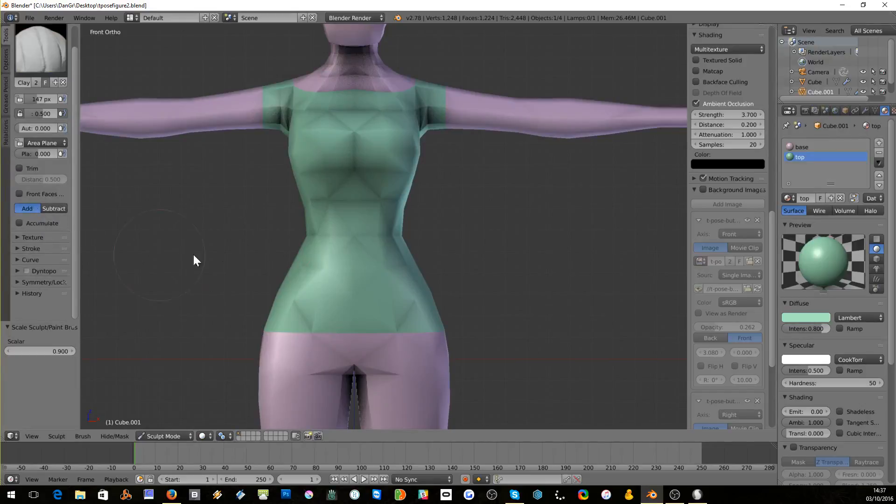
# - Build up the lower front of the top and the area around the hips with Clay Strips strokes
pyautogui.moveTo(349, 253)
pyautogui.mouseDown()
pyautogui.moveTo(276, 303)
pyautogui.moveTo(361, 309)
pyautogui.mouseUp()
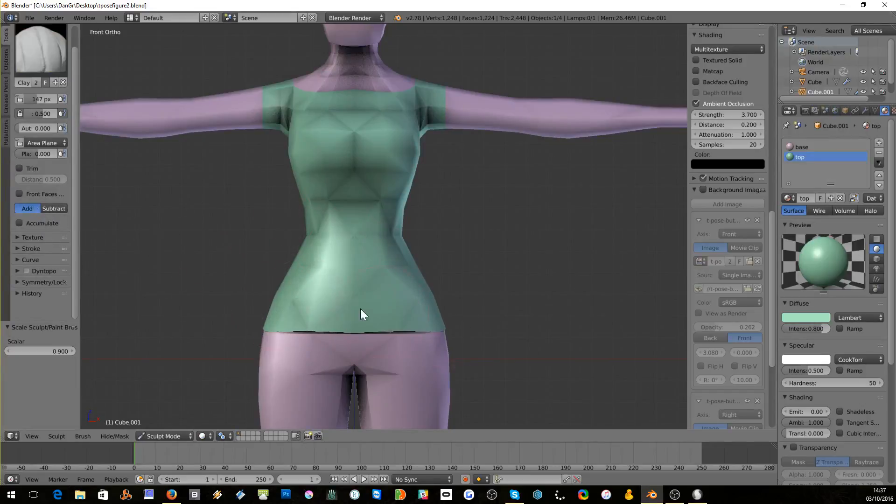
pyautogui.moveTo(410, 303); pyautogui.dragTo(349, 304, button='middle')
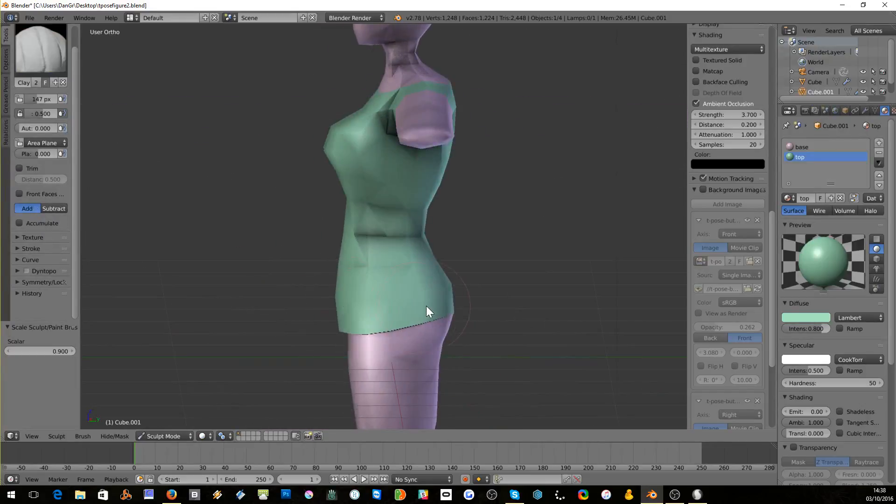
pyautogui.moveTo(427, 307); pyautogui.dragTo(366, 313, button='middle')
pyautogui.moveTo(368, 311); pyautogui.dragTo(490, 312)
pyautogui.moveTo(318, 271); pyautogui.dragTo(449, 256, button='middle')
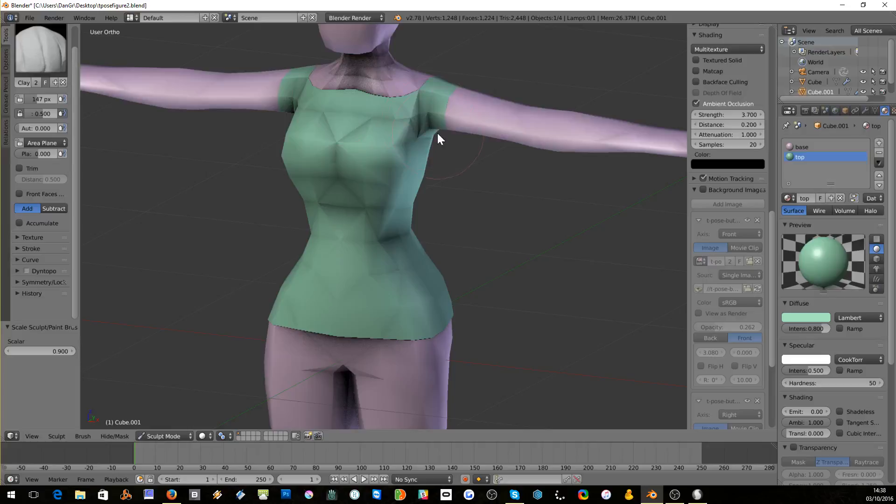
# - Build up the upper back of the top with Clay Strips and return to Object Mode in front view
pyautogui.moveTo(437, 132); pyautogui.dragTo(392, 134, button='middle')
pyautogui.moveTo(430, 166); pyautogui.dragTo(402, 152, button='middle')
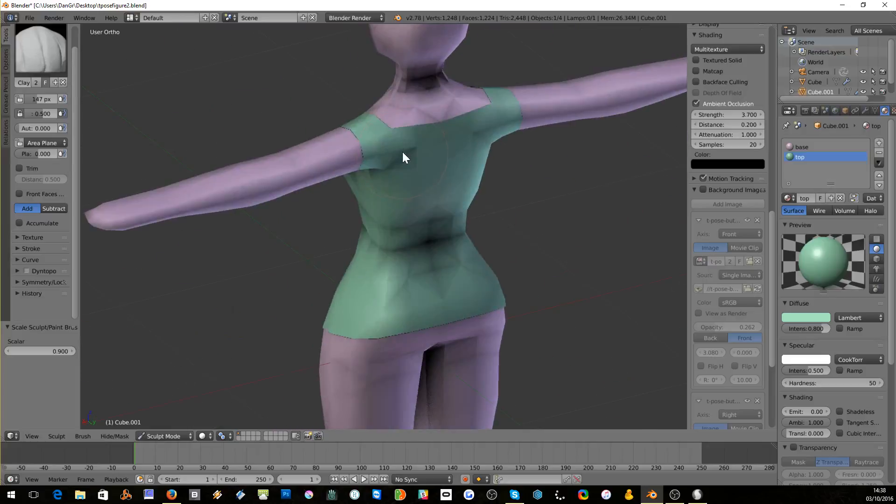
pyautogui.moveTo(403, 152)
pyautogui.mouseDown()
pyautogui.moveTo(499, 125)
pyautogui.moveTo(430, 130)
pyautogui.moveTo(490, 165)
pyautogui.mouseUp()
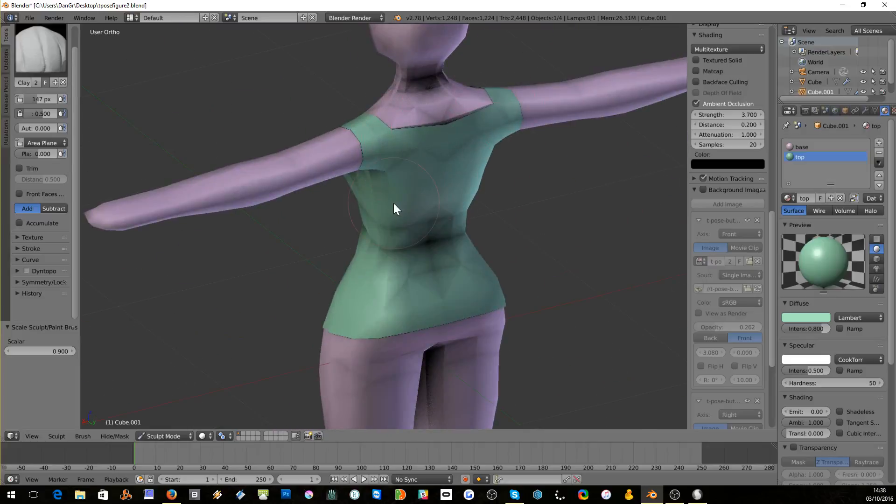
pyautogui.moveTo(394, 208); pyautogui.dragTo(492, 186, button='middle')
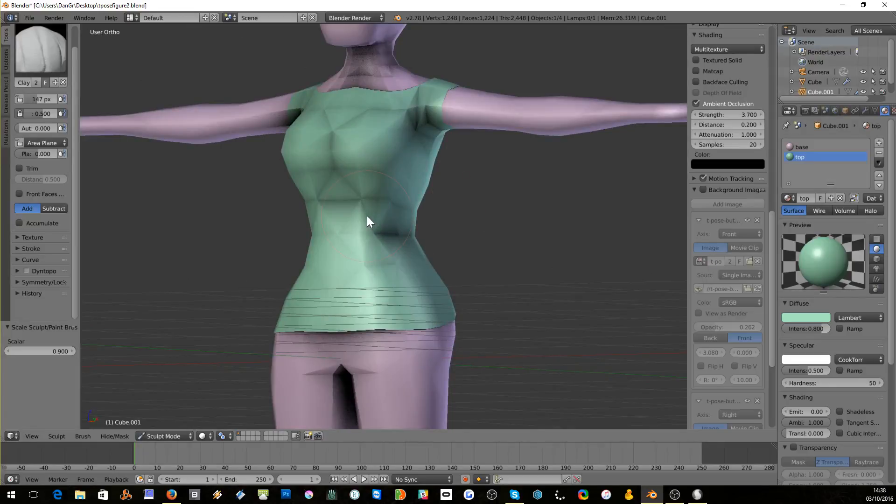
pyautogui.press('KP_1')
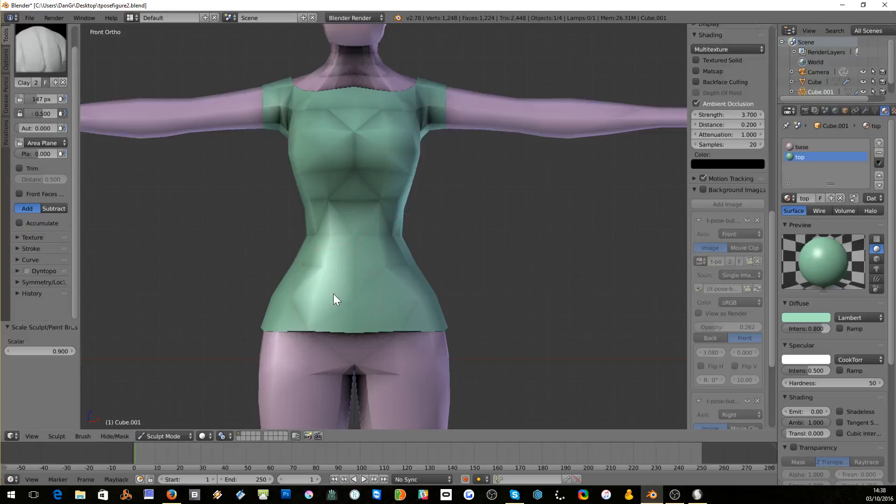
pyautogui.click(153, 436)
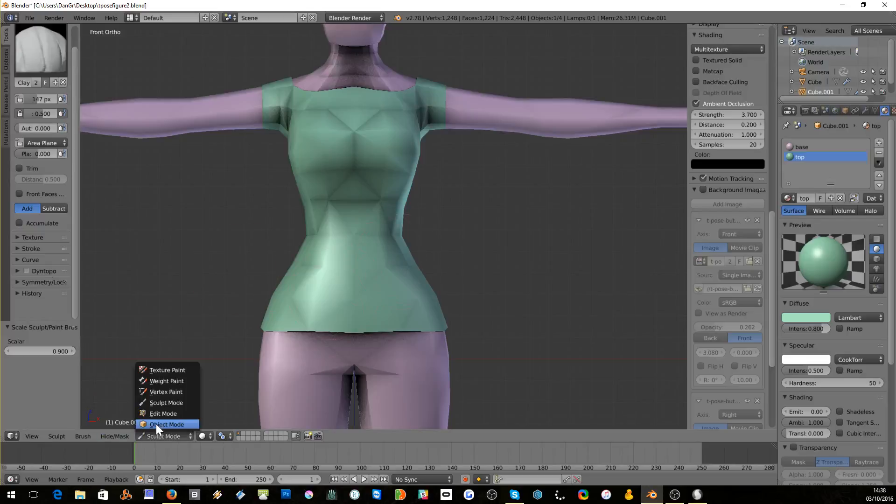
pyautogui.click(156, 424)
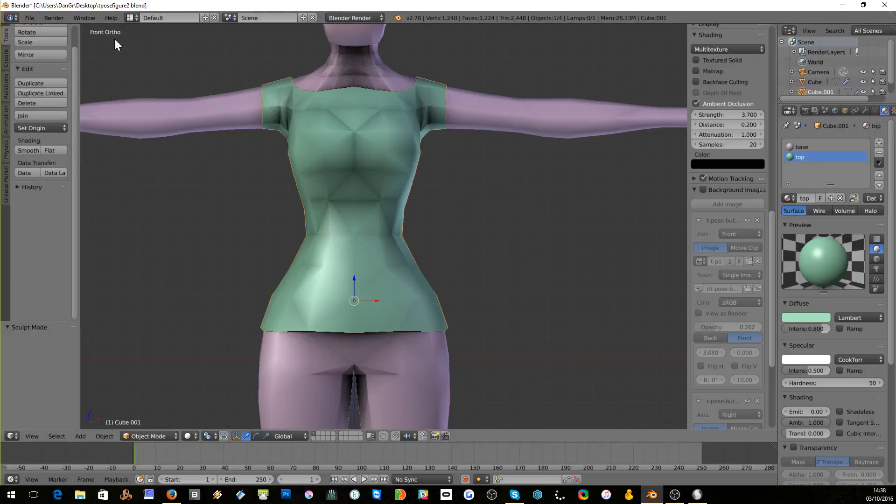
# - Export the scene to the Desktop as a Wavefront OBJ file named tposetop
pyautogui.click(30, 18)
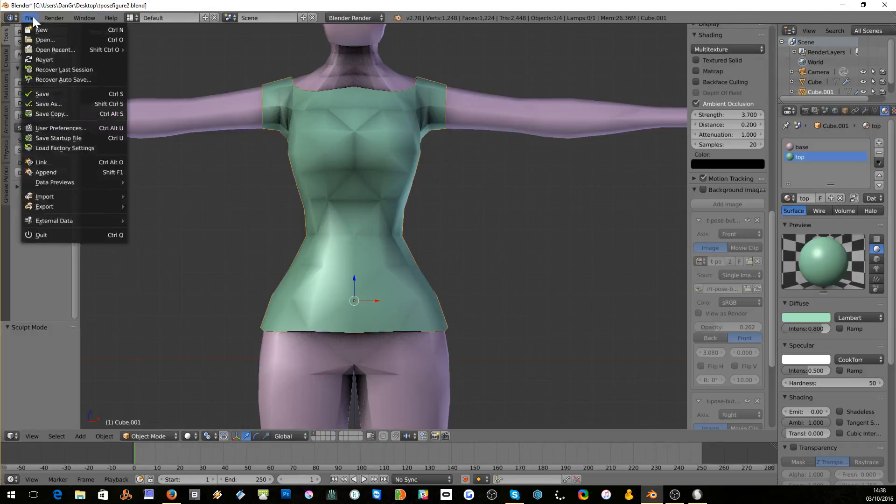
pyautogui.moveTo(50, 206)
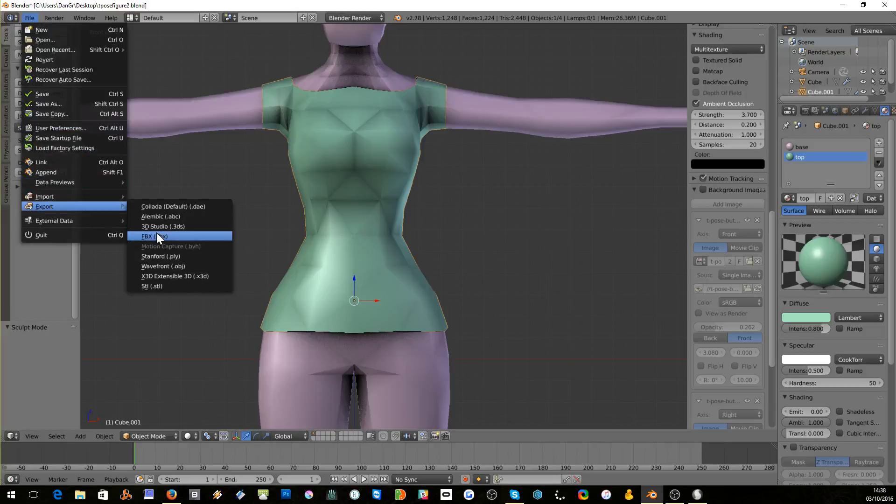
pyautogui.click(160, 266)
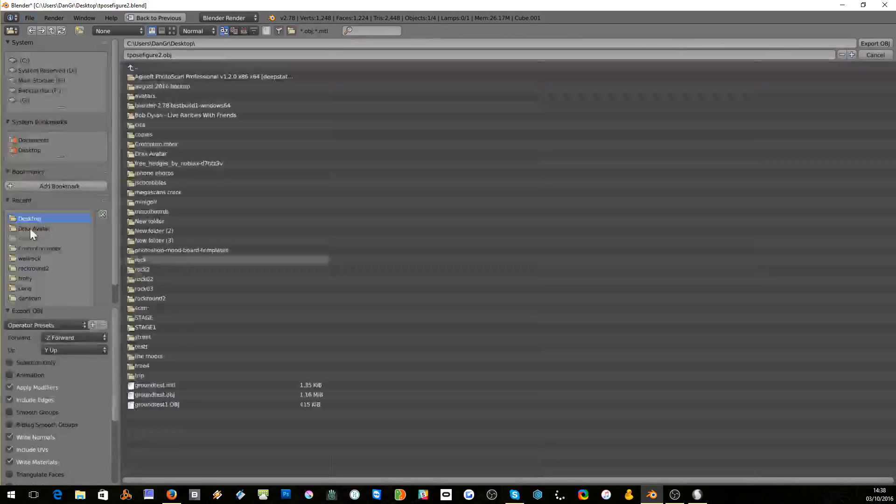
pyautogui.click(181, 53)
pyautogui.write('tpos')
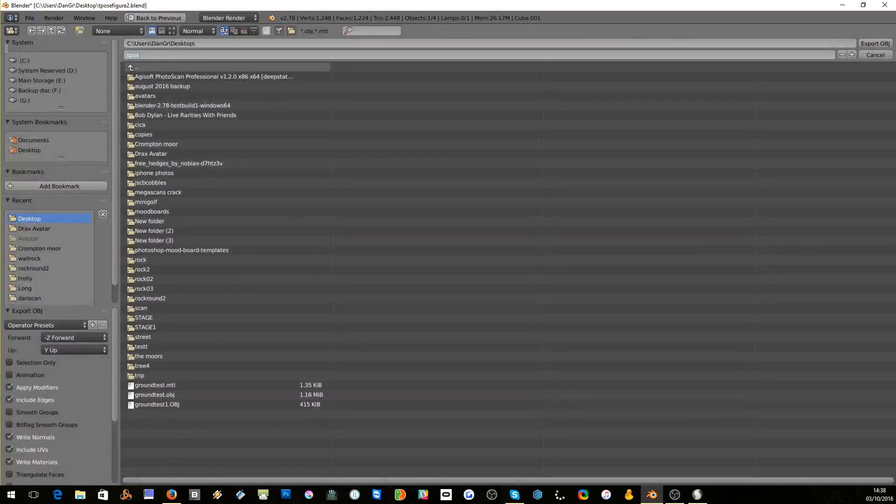
pyautogui.write('etop')
pyautogui.click(871, 44)
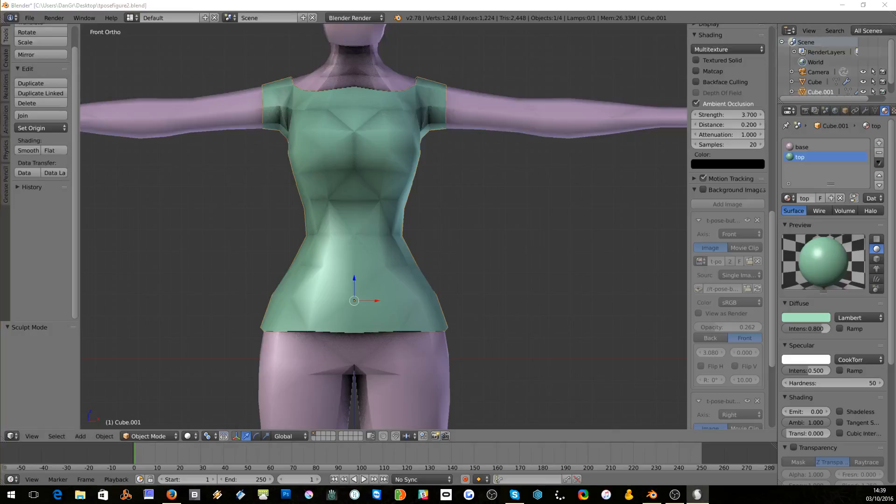
# - Switch to Sculptris, maximise its window and import tposetop.obj as a new scene
pyautogui.moveTo(0, 354)
pyautogui.mouseDown()
pyautogui.moveTo(282, 240)
pyautogui.moveTo(459, 99)
pyautogui.mouseUp()
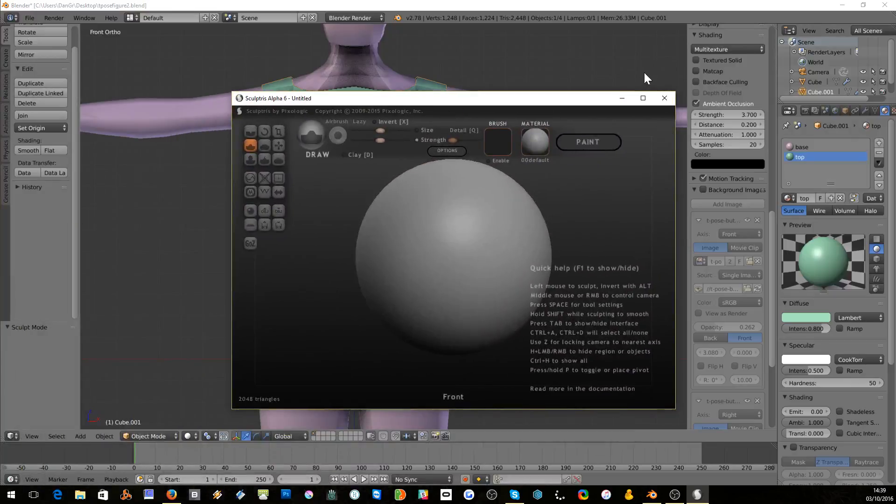
pyautogui.click(644, 98)
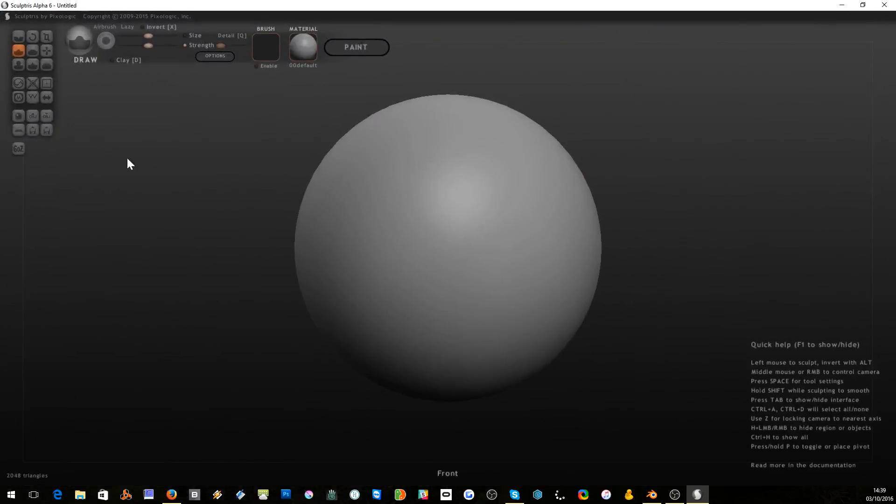
pyautogui.click(32, 116)
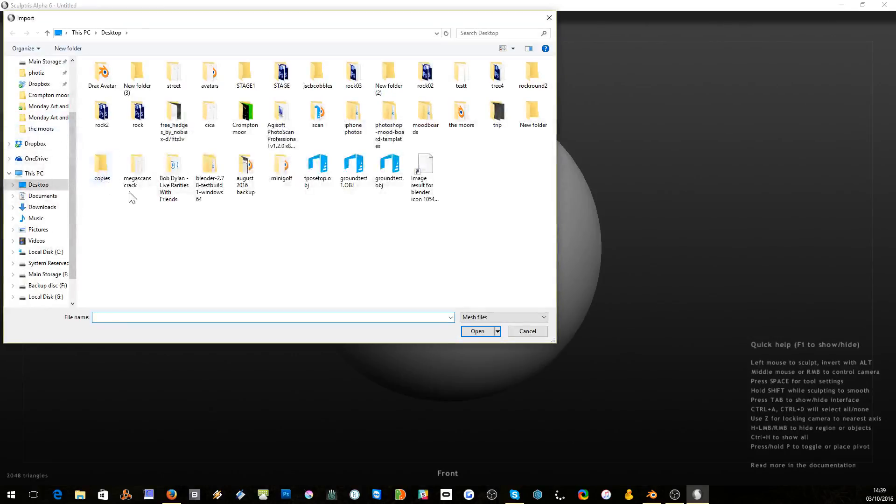
pyautogui.click(317, 170)
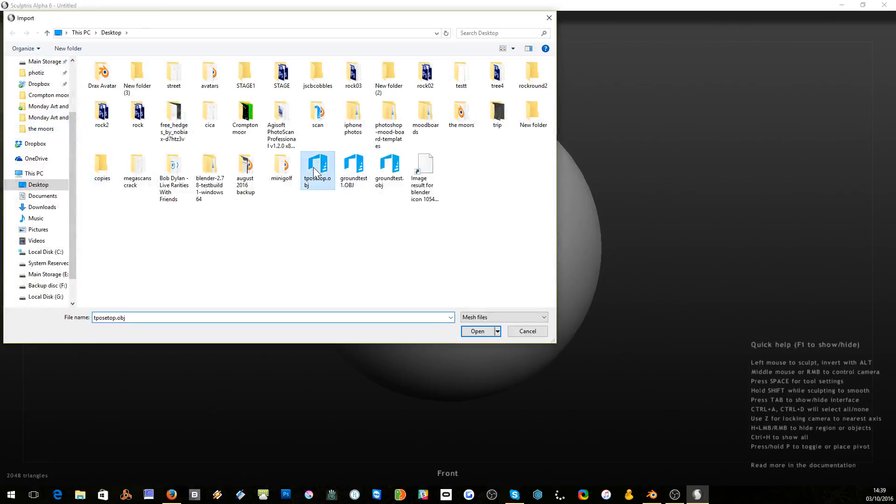
pyautogui.click(483, 332)
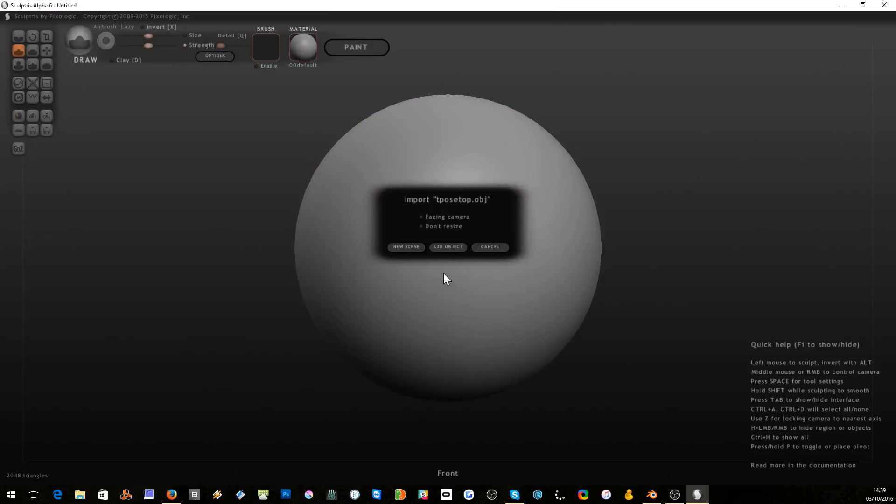
pyautogui.click(403, 247)
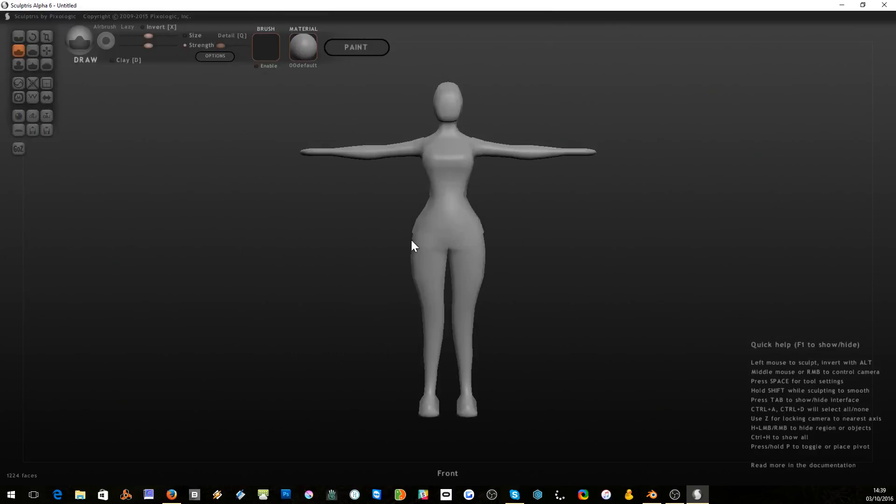
pyautogui.moveTo(545, 235); pyautogui.dragTo(556, 251)
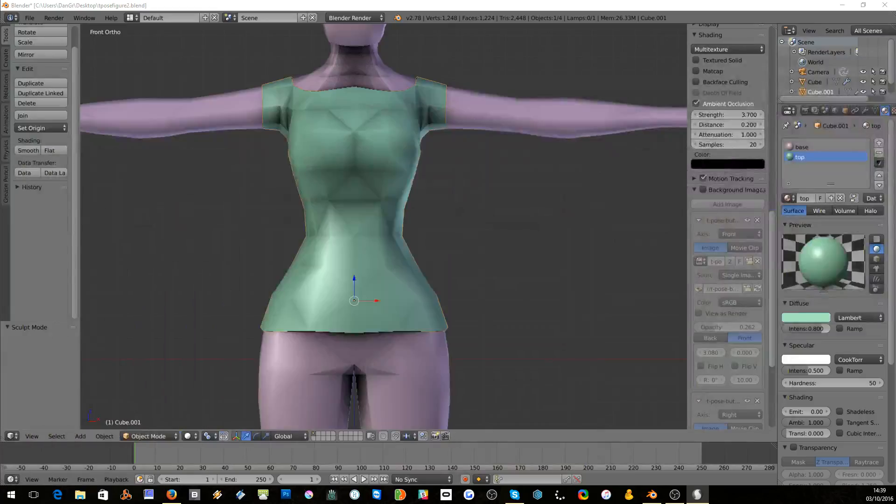
# - Re-export only the selected top as Wavefront OBJ with Selection Only enabled, overwriting tposetop.obj on the Desktop
pyautogui.click(26, 18)
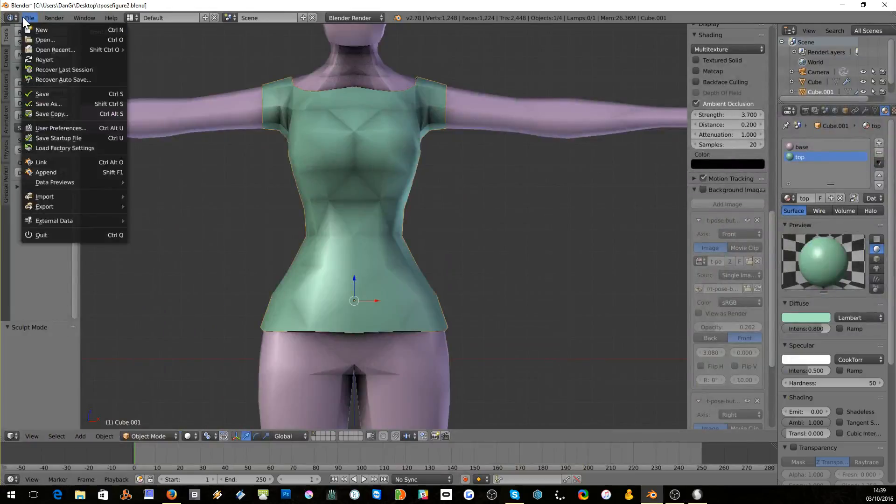
pyautogui.moveTo(51, 205)
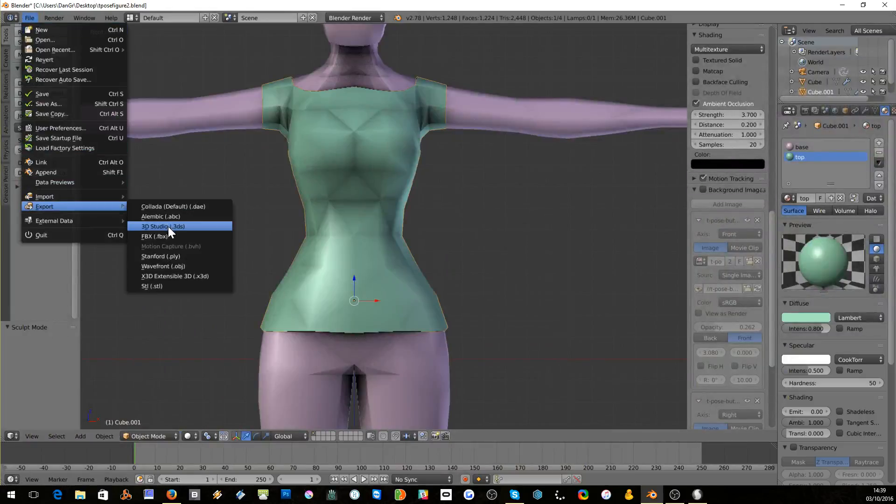
pyautogui.click(166, 267)
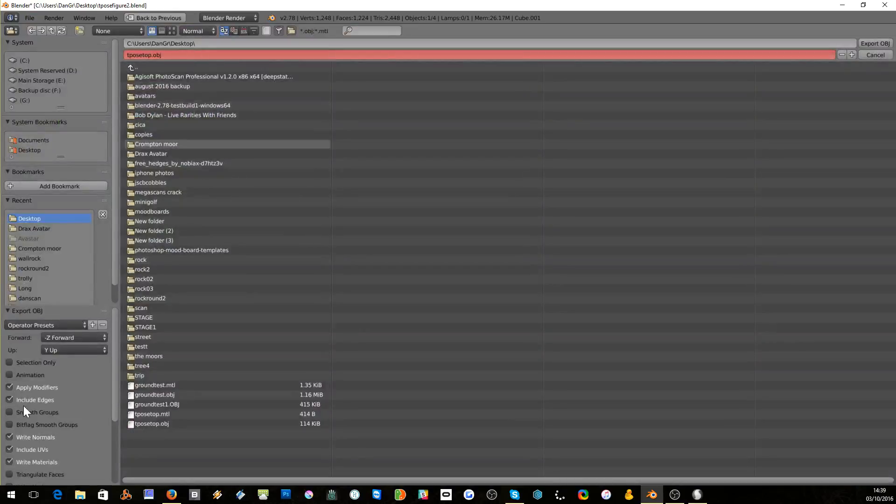
pyautogui.click(9, 363)
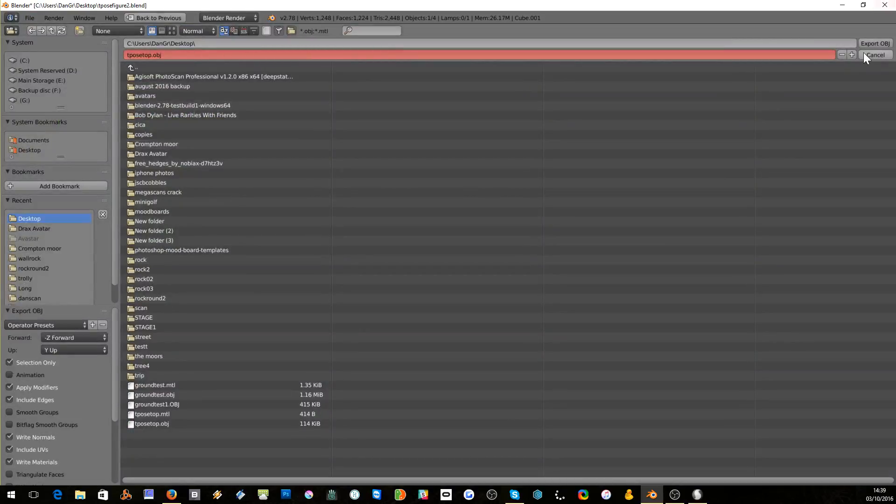
pyautogui.click(877, 42)
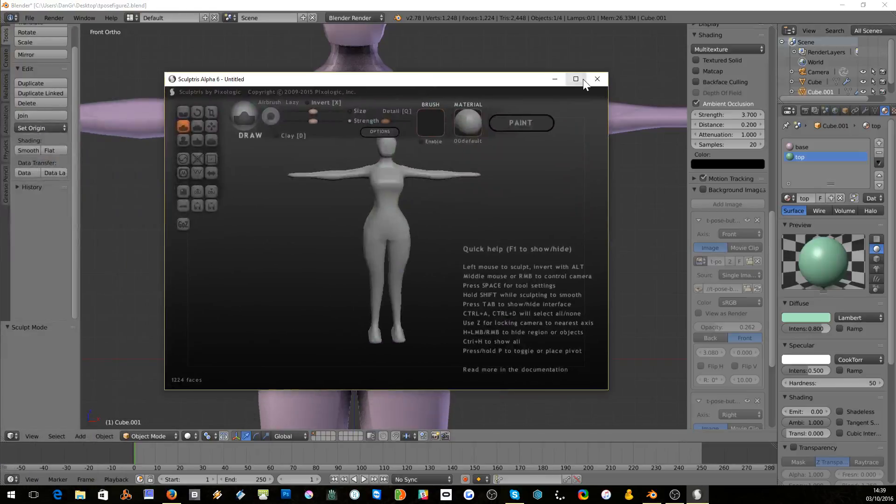
# - Maximise the Sculptris window and import the re-exported tposetop.obj, replacing the full figure with a new scene
pyautogui.click(582, 79)
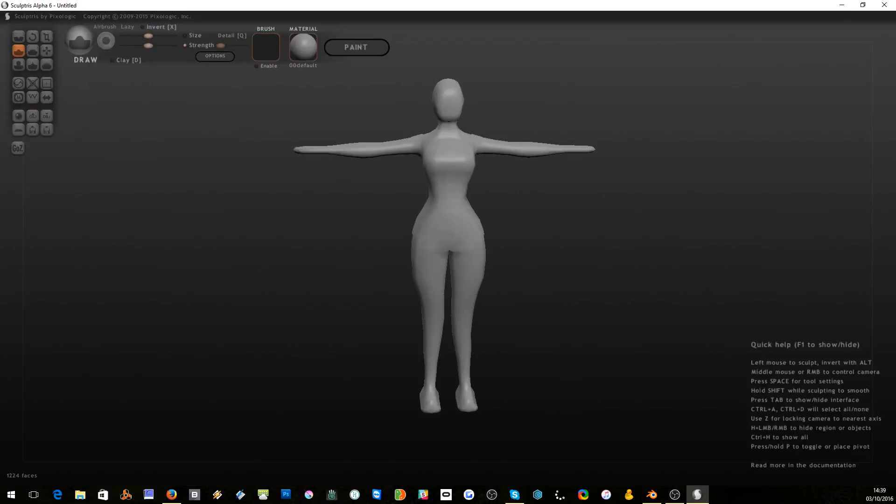
pyautogui.click(33, 117)
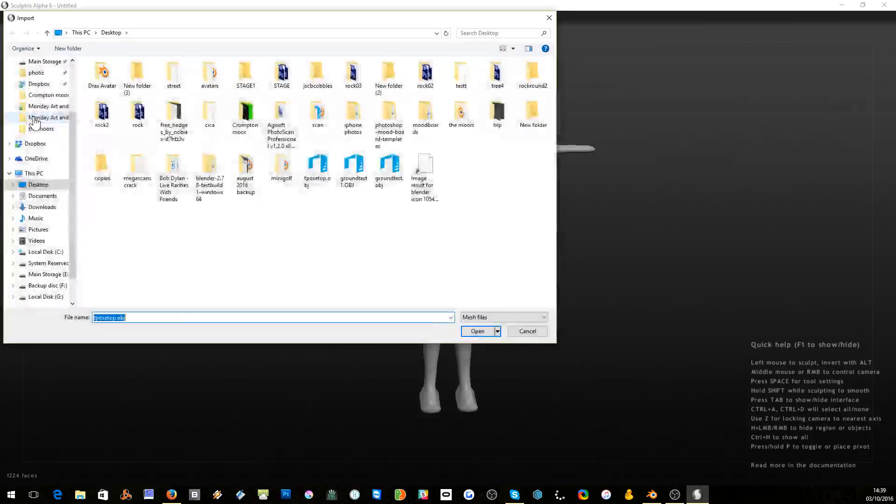
pyautogui.click(318, 168)
pyautogui.click(478, 332)
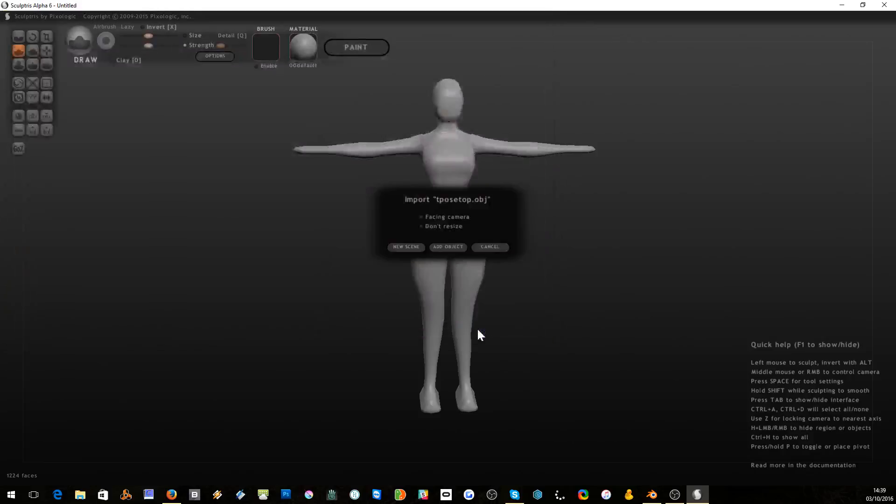
pyautogui.click(409, 245)
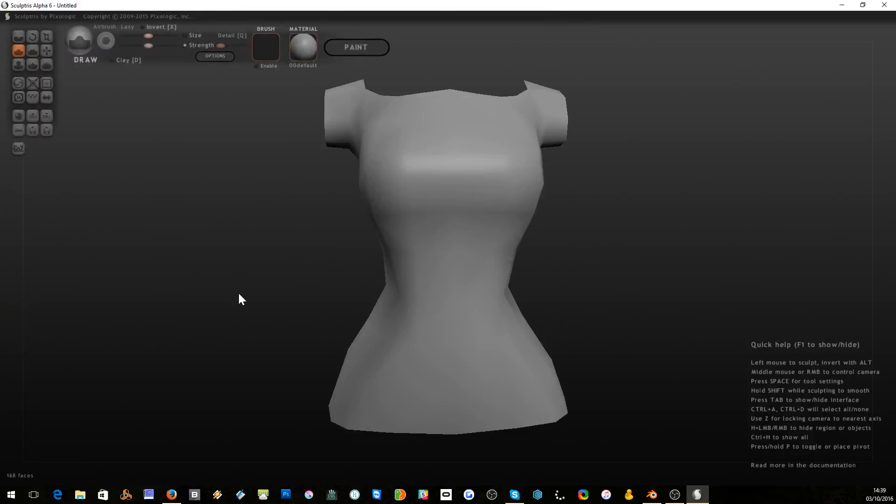
# - Sculpt a Draw brush stroke across the lower front of the top, leaving the brush with Clay off
pyautogui.moveTo(287, 297)
pyautogui.mouseDown()
pyautogui.moveTo(518, 306)
pyautogui.moveTo(300, 300)
pyautogui.moveTo(280, 285)
pyautogui.mouseUp()
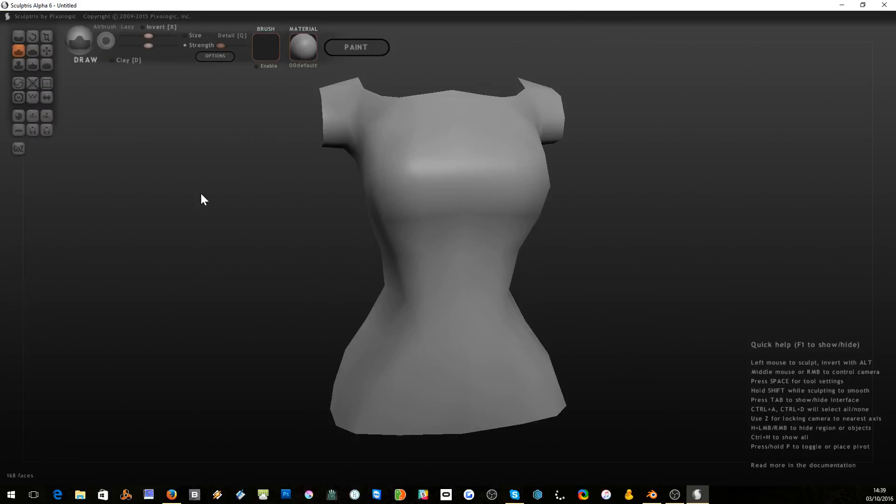
pyautogui.click(21, 50)
pyautogui.moveTo(380, 386)
pyautogui.mouseDown()
pyautogui.moveTo(375, 416)
pyautogui.moveTo(551, 398)
pyautogui.mouseUp()
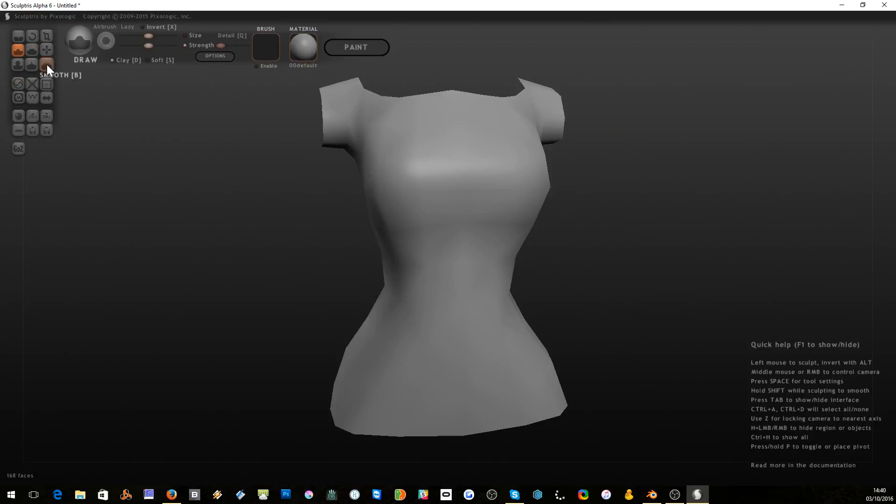
pyautogui.click(19, 49)
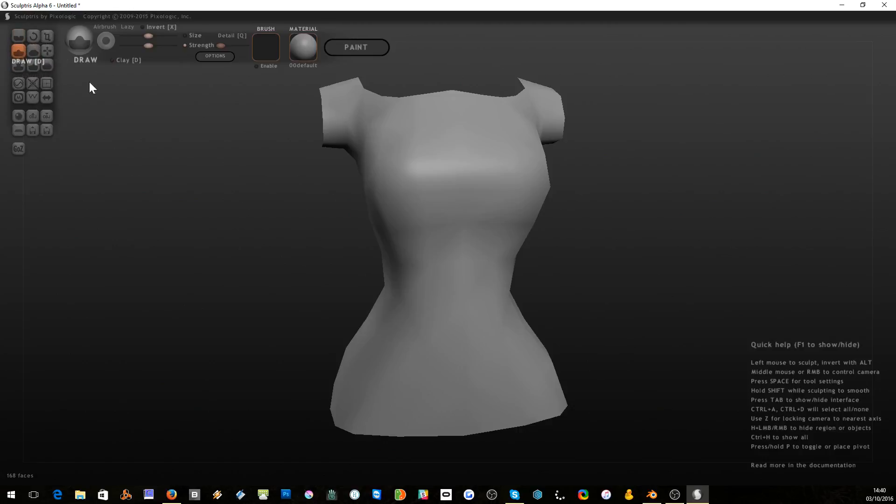
# - Examine the imported top's shape from the front, side, above and back, switching to the Flatten brush
pyautogui.moveTo(533, 294); pyautogui.dragTo(481, 346, button='middle')
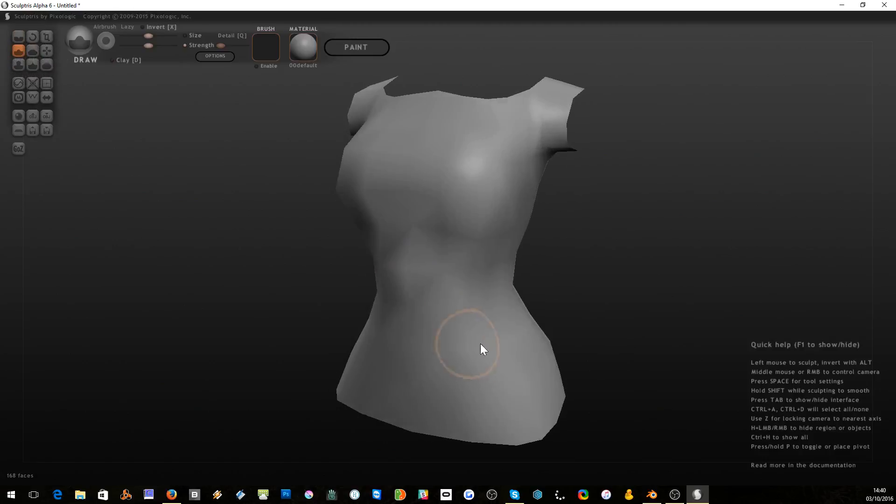
pyautogui.moveTo(514, 420)
pyautogui.mouseDown(button='middle')
pyautogui.moveTo(392, 378)
pyautogui.moveTo(354, 426)
pyautogui.moveTo(468, 422)
pyautogui.moveTo(408, 394)
pyautogui.moveTo(567, 387)
pyautogui.mouseUp(button='middle')
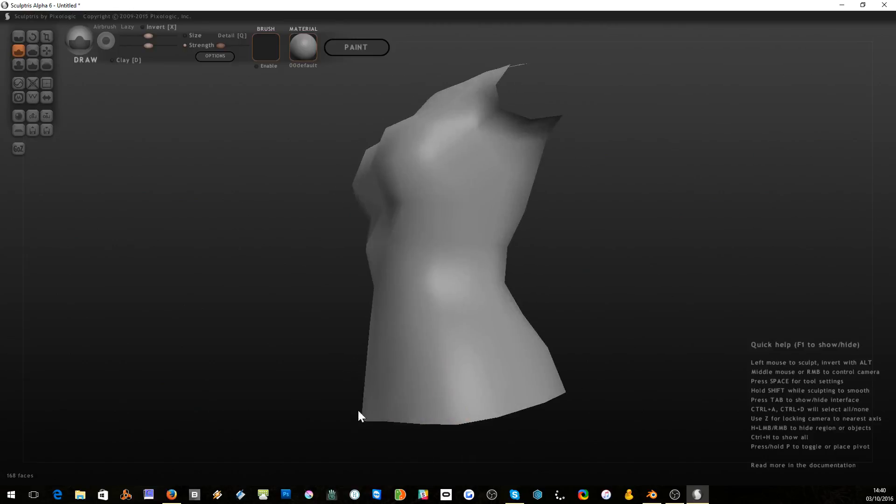
pyautogui.moveTo(351, 399); pyautogui.dragTo(459, 400, button='middle')
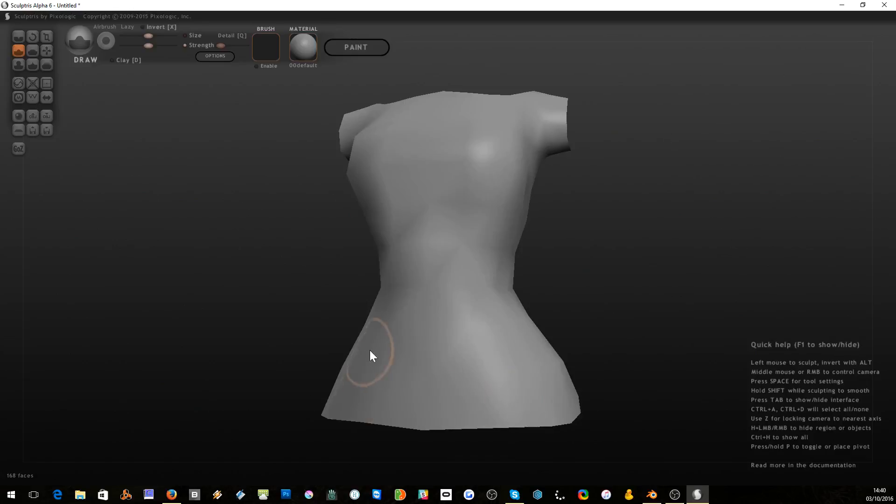
pyautogui.moveTo(372, 357); pyautogui.dragTo(485, 323, button='middle')
pyautogui.moveTo(519, 206); pyautogui.dragTo(481, 280, button='middle')
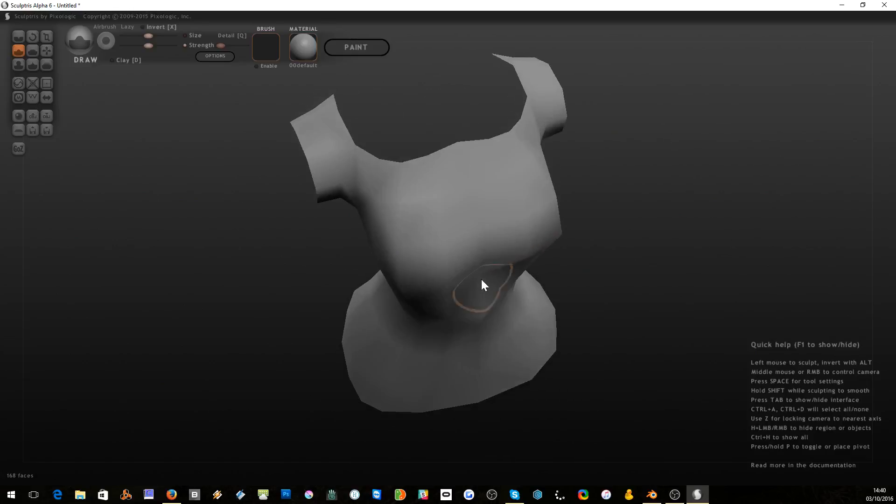
pyautogui.moveTo(477, 158); pyautogui.dragTo(408, 207, button='middle')
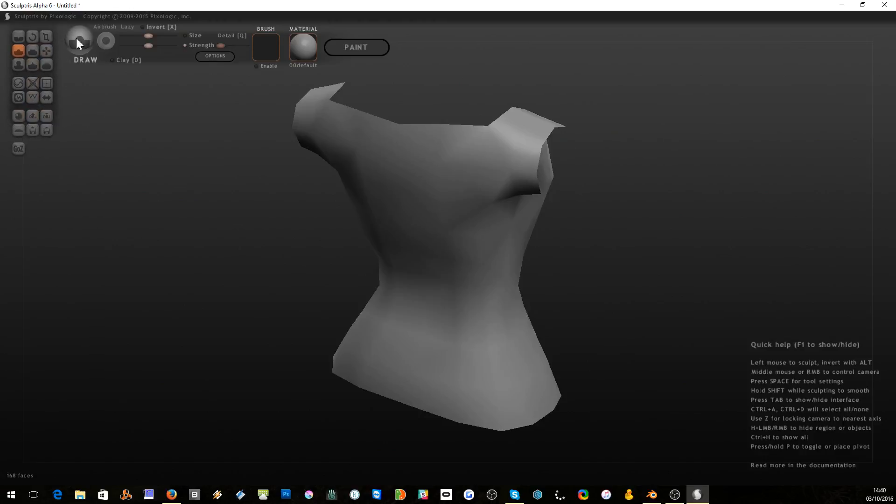
pyautogui.click(32, 51)
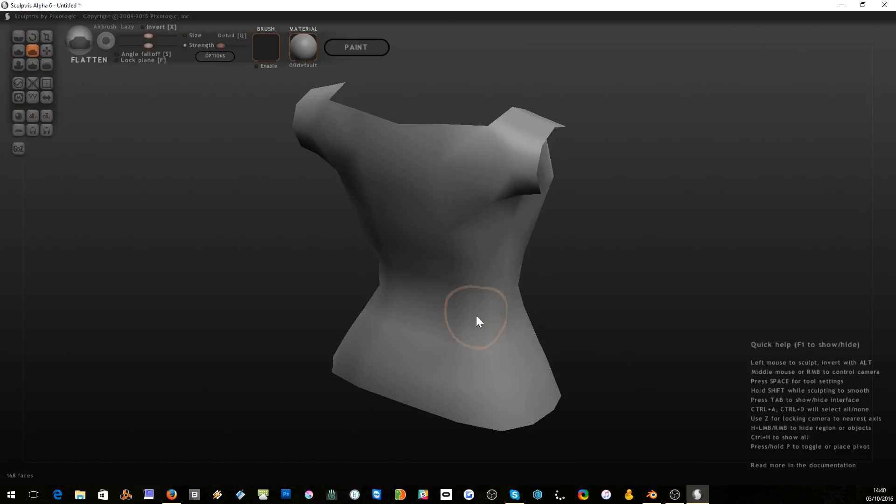
pyautogui.moveTo(280, 242); pyautogui.dragTo(302, 225)
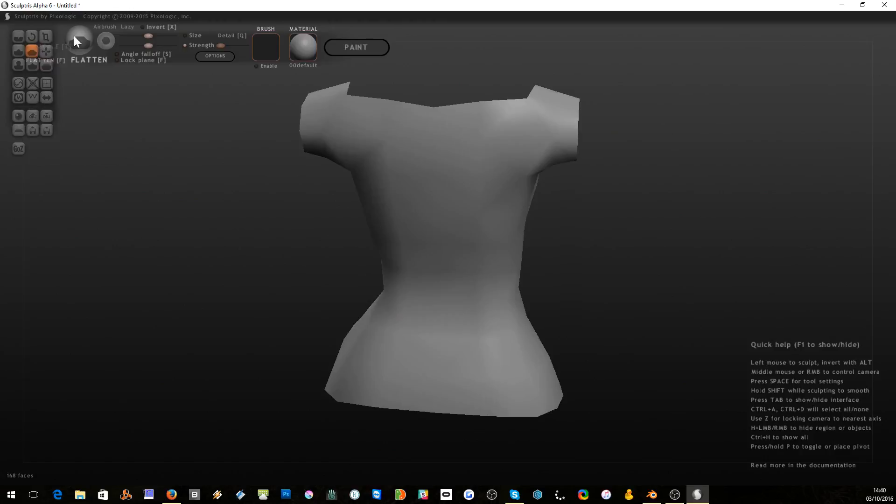
# - Try the JGSpecial_01, JG_Red and mshade1 materials on the top and view it from different angles
pyautogui.click(305, 49)
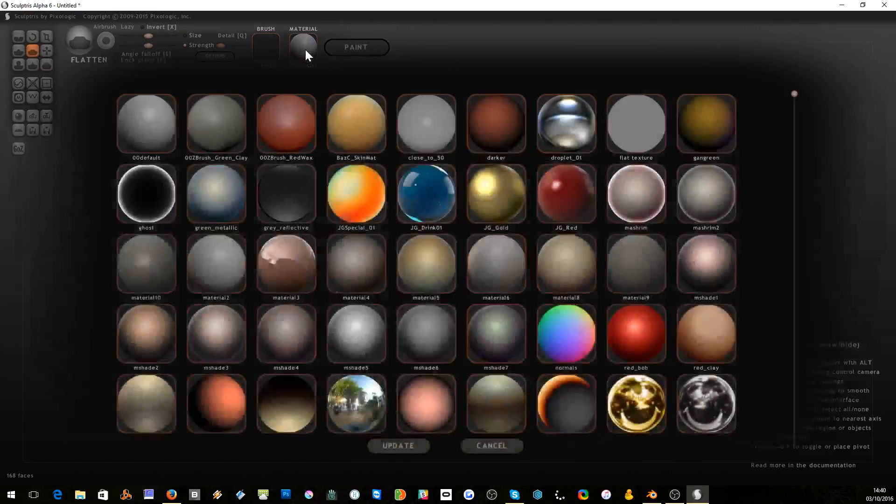
pyautogui.click(367, 200)
pyautogui.moveTo(367, 199); pyautogui.dragTo(402, 187, button='right')
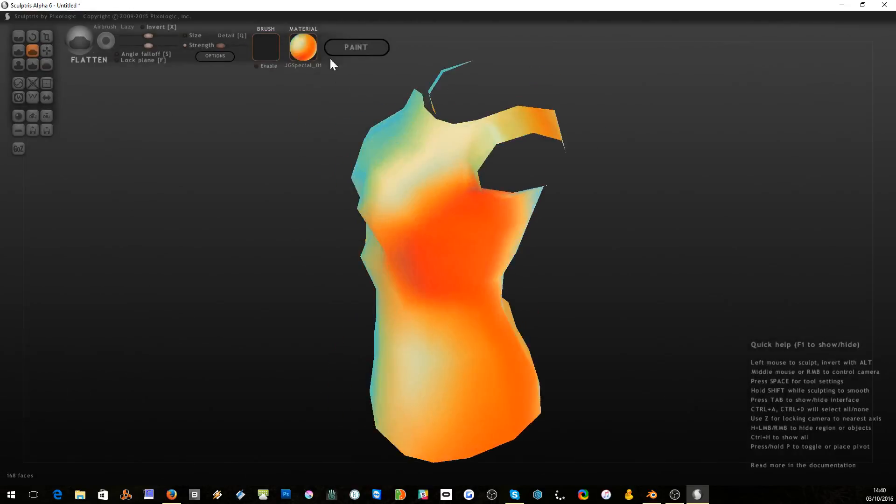
pyautogui.click(299, 45)
pyautogui.click(560, 187)
pyautogui.moveTo(558, 186); pyautogui.dragTo(355, 201, button='right')
pyautogui.click(296, 49)
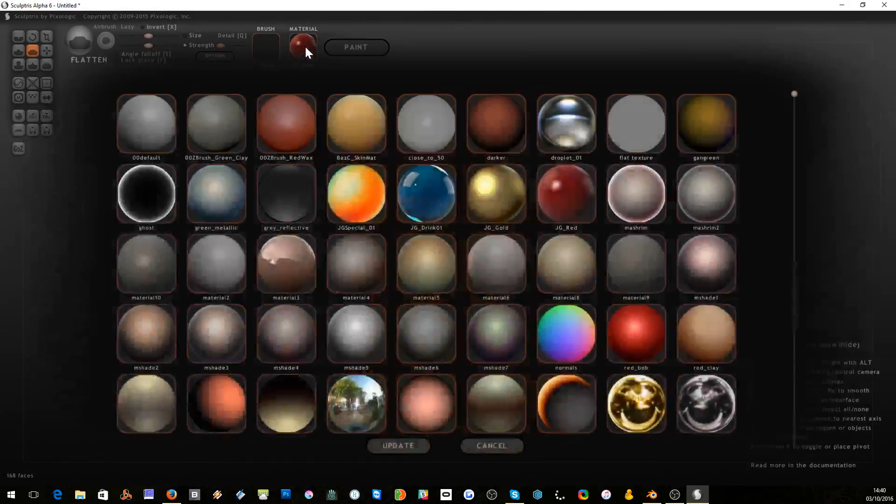
pyautogui.click(690, 262)
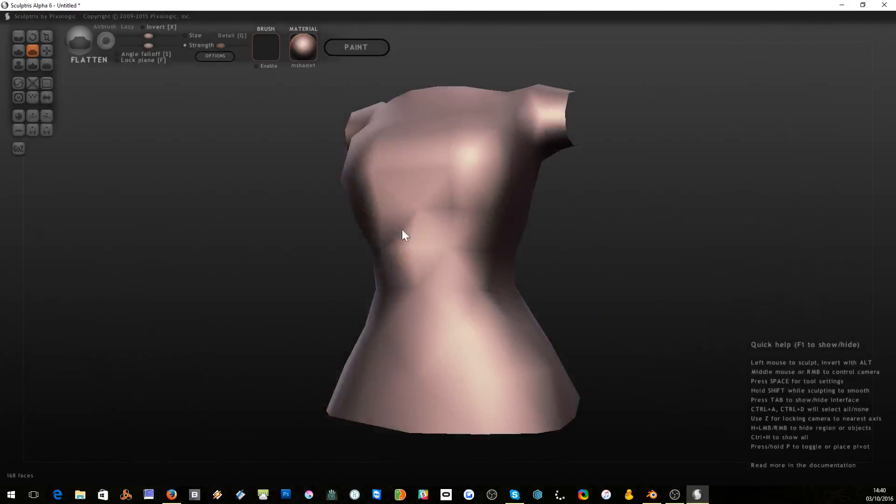
pyautogui.moveTo(402, 234); pyautogui.dragTo(310, 133, button='right')
# - Apply the mashrim material to the top
pyautogui.click(298, 43)
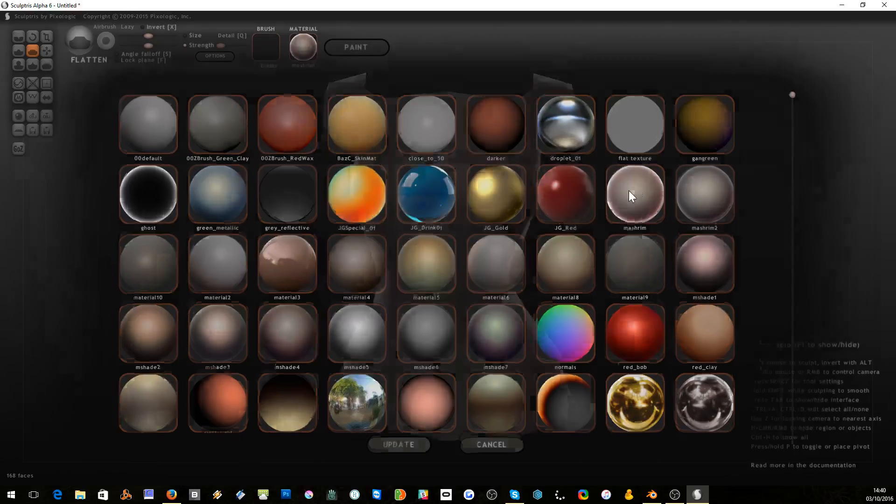
pyautogui.click(631, 191)
pyautogui.moveTo(480, 248); pyautogui.dragTo(416, 238, button='right')
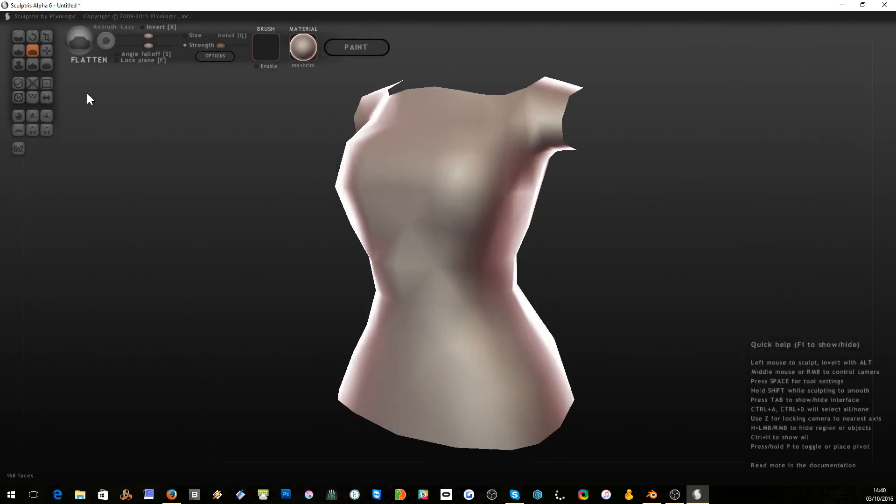
# - Sculpt the side of the waist with the Draw brush and check the top from both sides
pyautogui.click(16, 49)
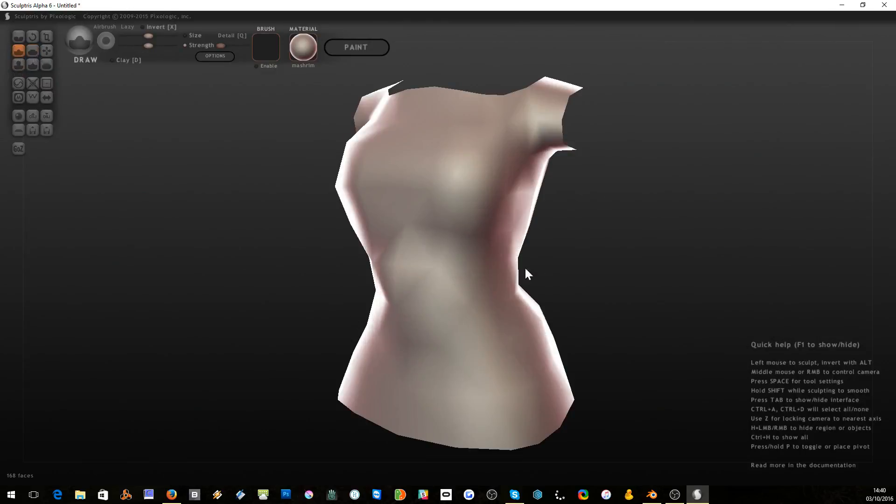
pyautogui.moveTo(509, 312); pyautogui.dragTo(432, 313, button='right')
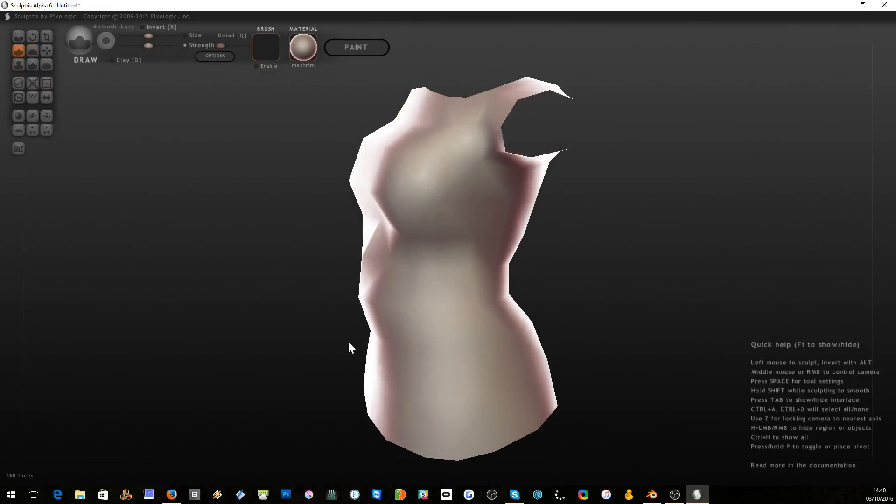
pyautogui.moveTo(350, 345); pyautogui.dragTo(427, 326, button='right')
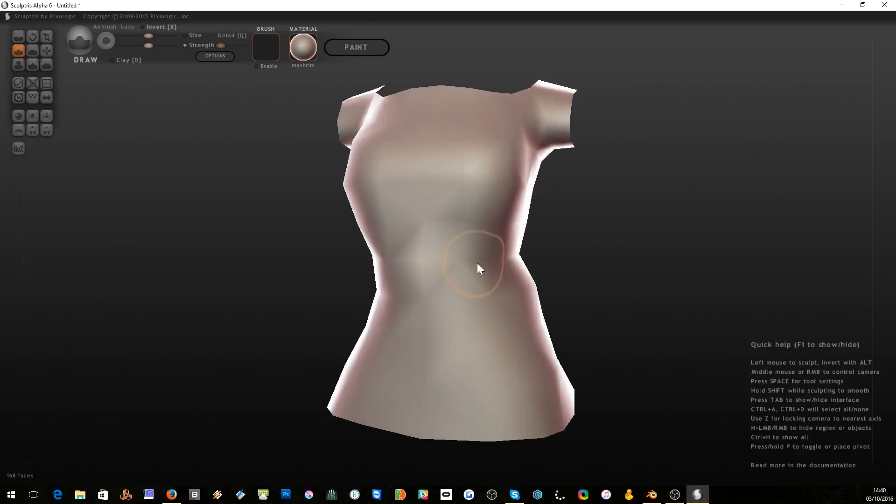
pyautogui.moveTo(481, 260); pyautogui.dragTo(623, 254, button='right')
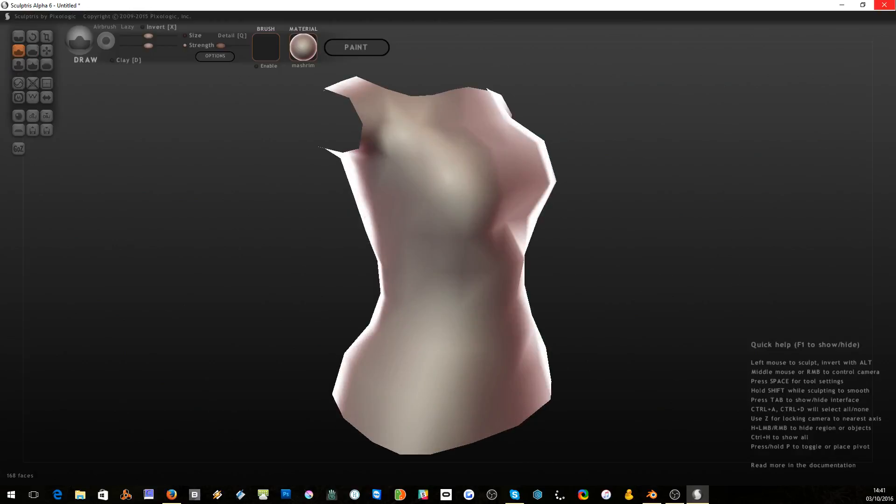
# - Switch back to Blender, isolate the top in local view and enter Sculpt Mode
pyautogui.click(842, 5)
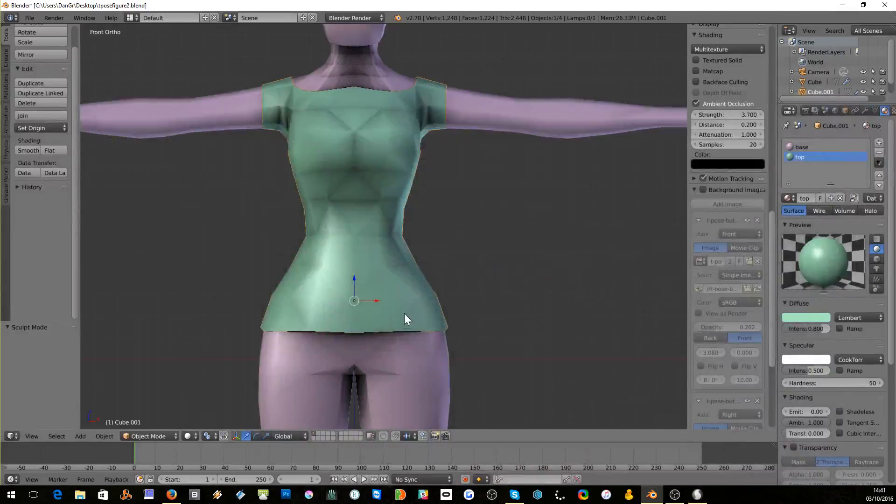
pyautogui.press('KP_Divide')
pyautogui.moveTo(404, 313); pyautogui.dragTo(389, 335, button='middle')
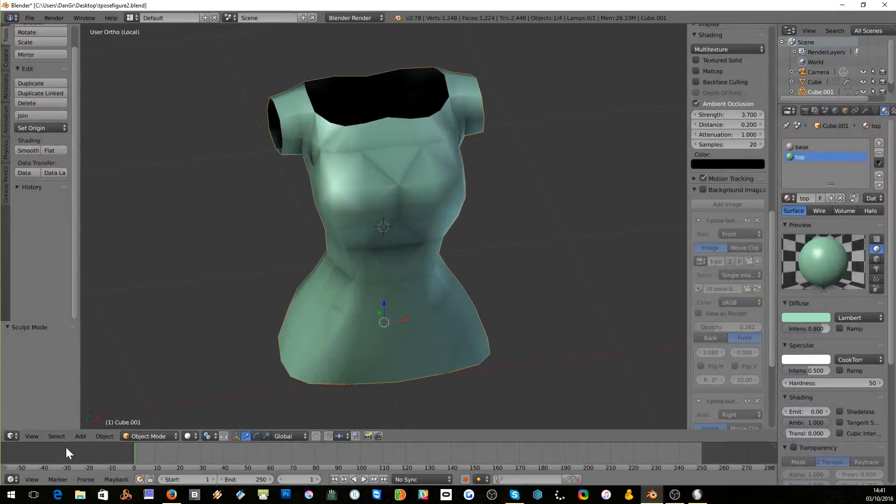
pyautogui.click(150, 436)
pyautogui.click(148, 405)
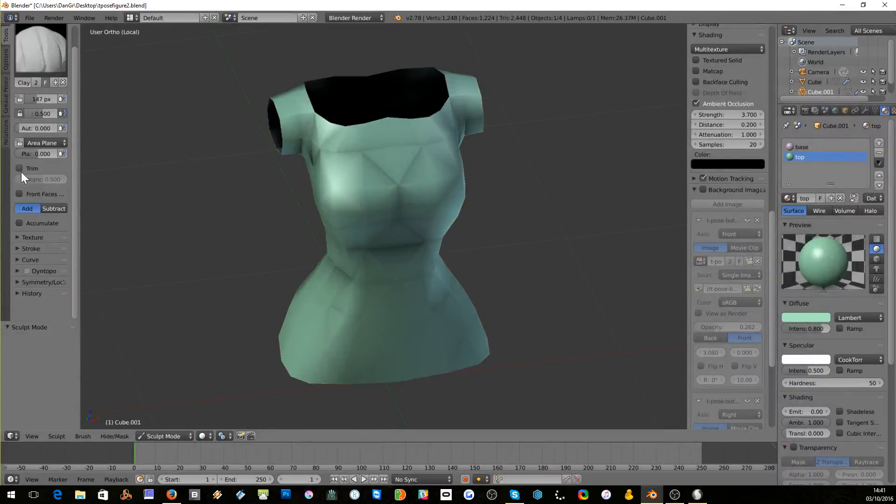
# - Enable Dyntopo for the top and turn on its Smooth Shading option
pyautogui.click(27, 271)
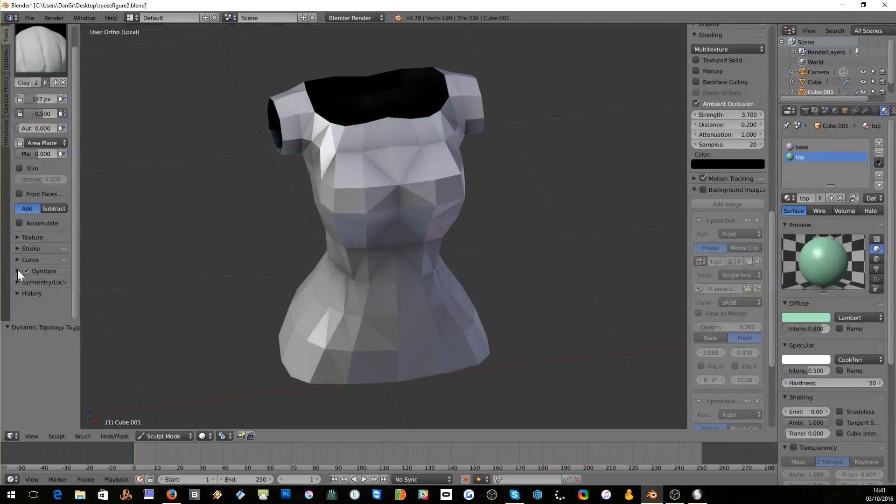
pyautogui.click(18, 271)
pyautogui.scroll(-4, 47, 255)
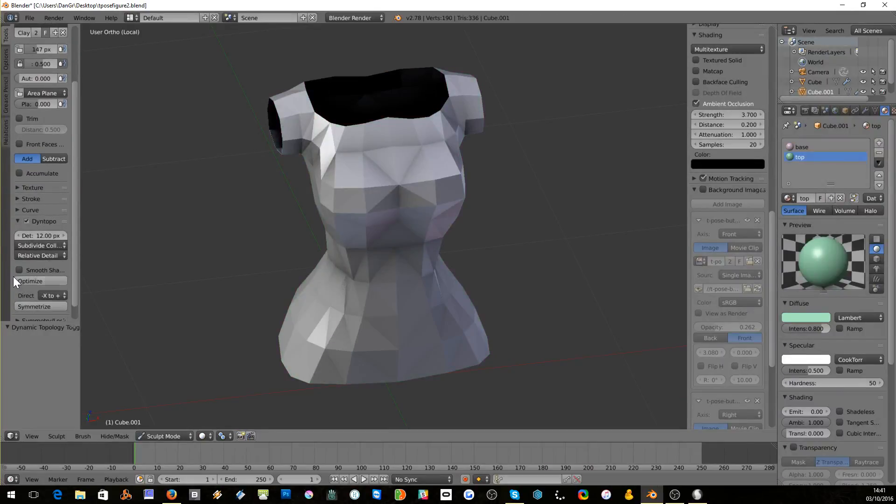
pyautogui.click(19, 270)
pyautogui.moveTo(293, 271); pyautogui.dragTo(315, 254, button='middle')
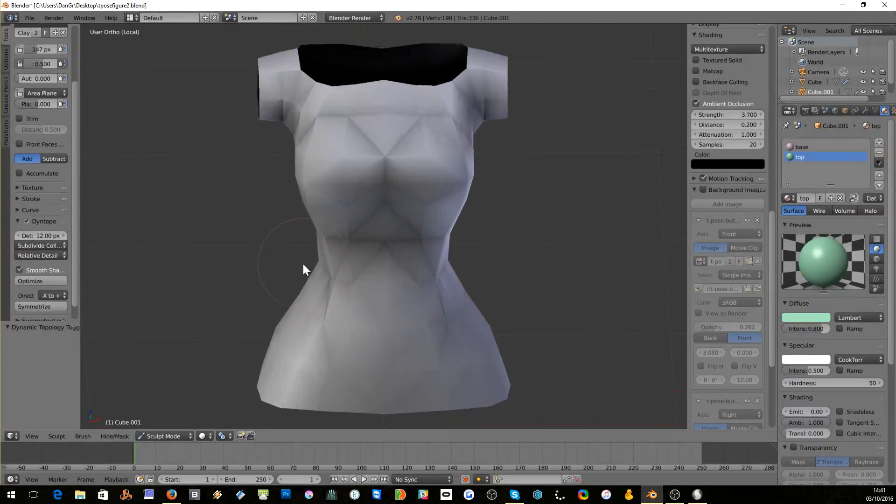
# - Switch the sculpting brush for the top to SculptDraw
pyautogui.scroll(2, 302, 265)
pyautogui.scroll(-2, 208, 256)
pyautogui.scroll(5, 72, 194)
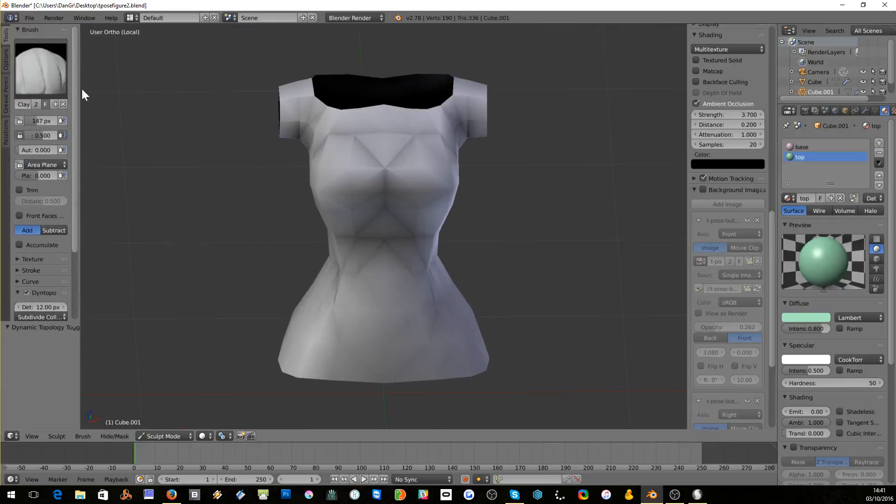
pyautogui.click(44, 65)
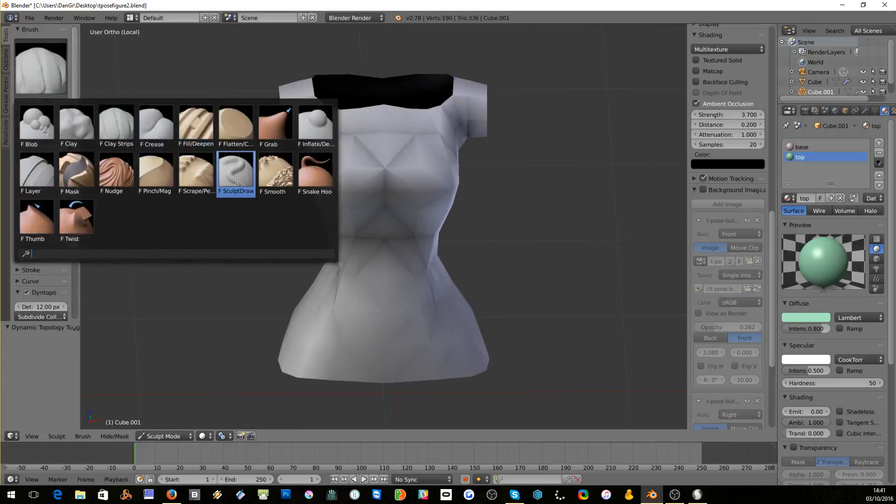
pyautogui.click(267, 176)
pyautogui.scroll(2, 346, 313)
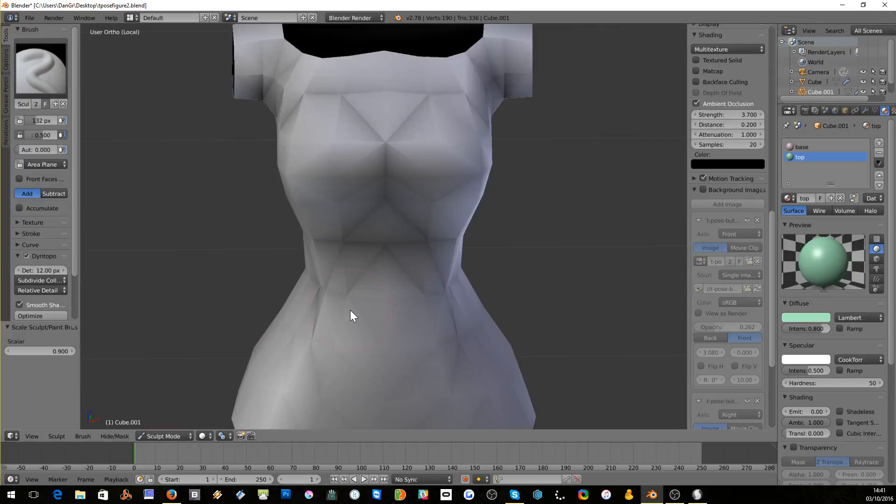
pyautogui.scroll(-3, 350, 310)
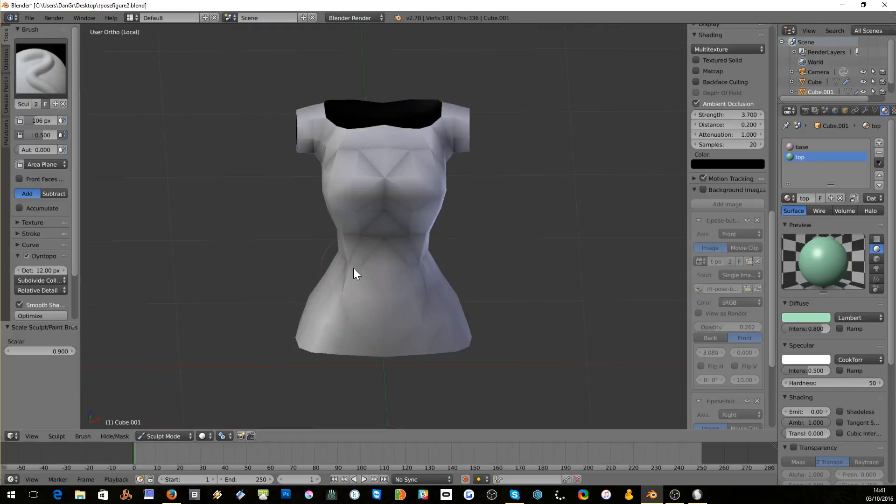
# - Reduce the brush radius to 76 px and sculpt a raised fold across the front of the waist
pyautogui.press('[')
pyautogui.press('[')
pyautogui.press('[')
pyautogui.moveTo(388, 266); pyautogui.dragTo(334, 300)
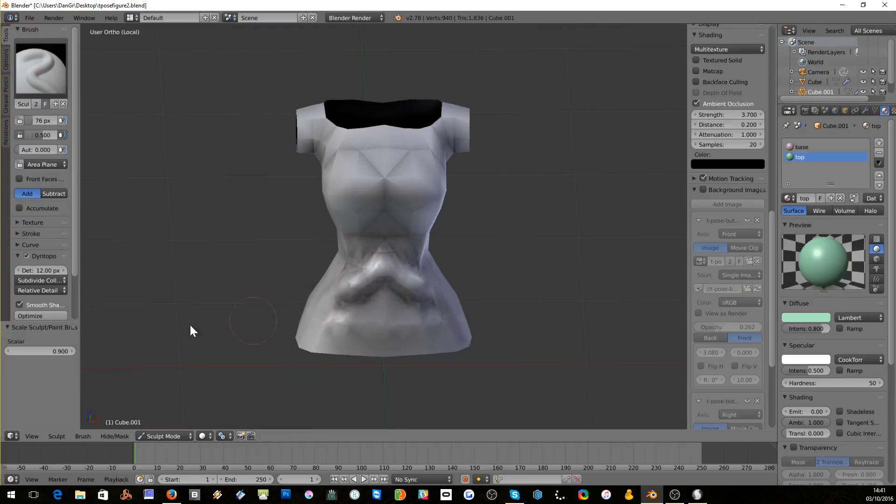
# - Turn off X mirroring in the symmetry settings and sculpt the lower front of the top on one side only
pyautogui.scroll(-3, 23, 294)
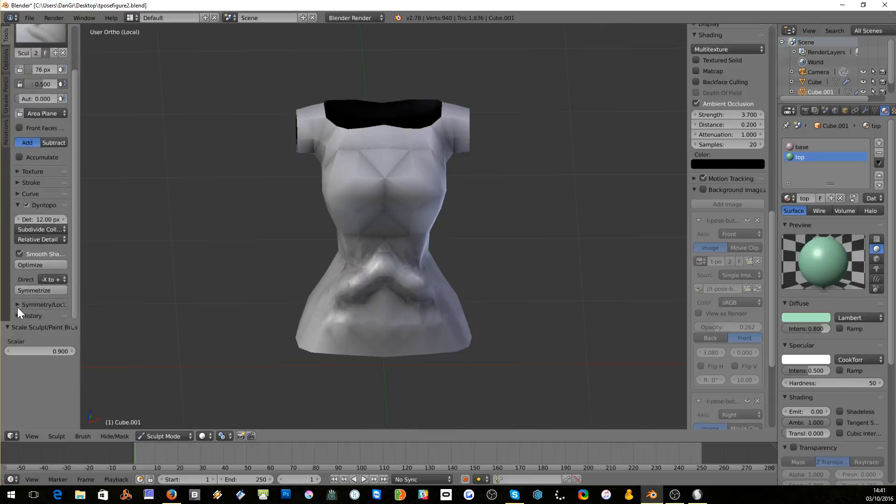
pyautogui.click(17, 305)
pyautogui.scroll(-4, 17, 303)
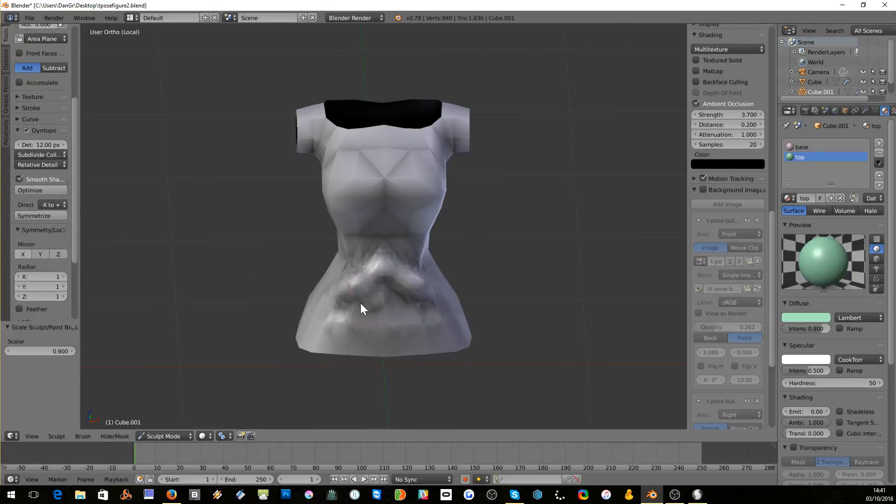
pyautogui.moveTo(360, 304); pyautogui.dragTo(328, 319)
pyautogui.moveTo(329, 319); pyautogui.dragTo(381, 330, button='middle')
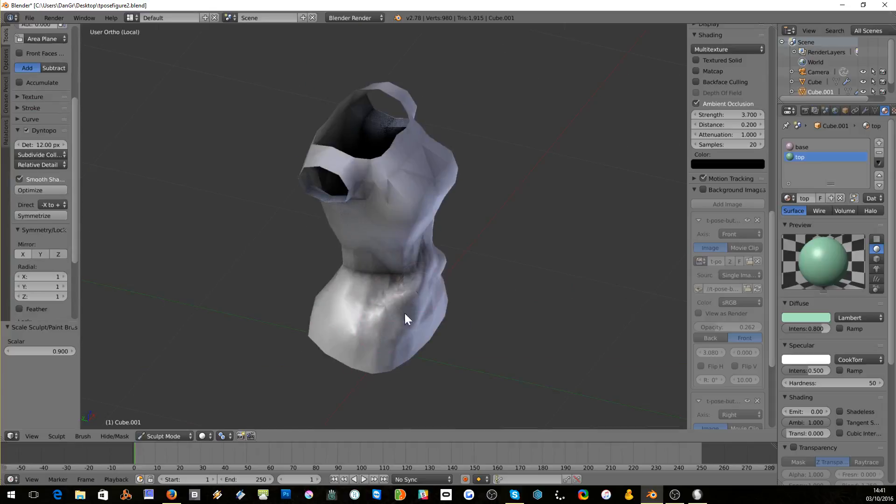
pyautogui.moveTo(416, 290); pyautogui.dragTo(387, 282, button='middle')
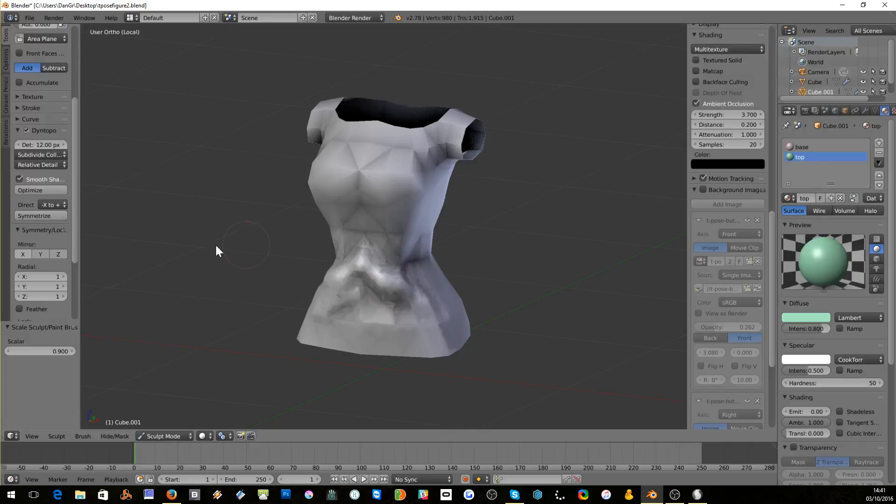
pyautogui.moveTo(74, 122); pyautogui.dragTo(77, 46)
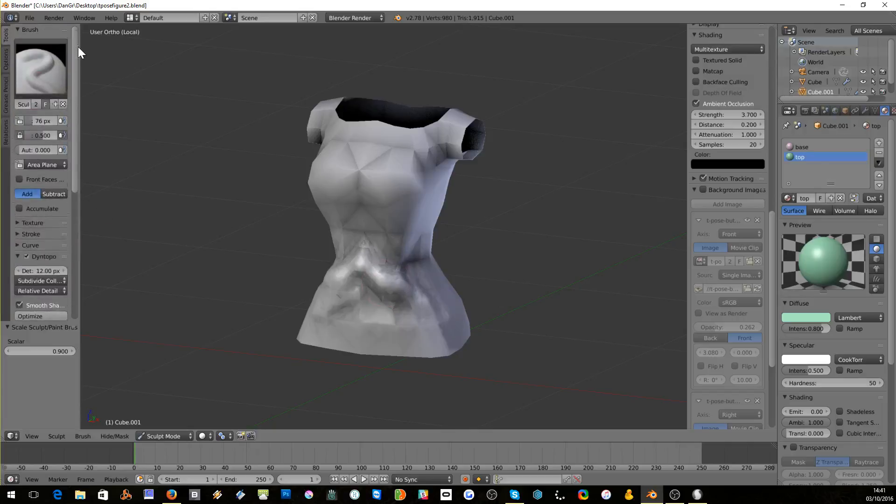
pyautogui.click(41, 71)
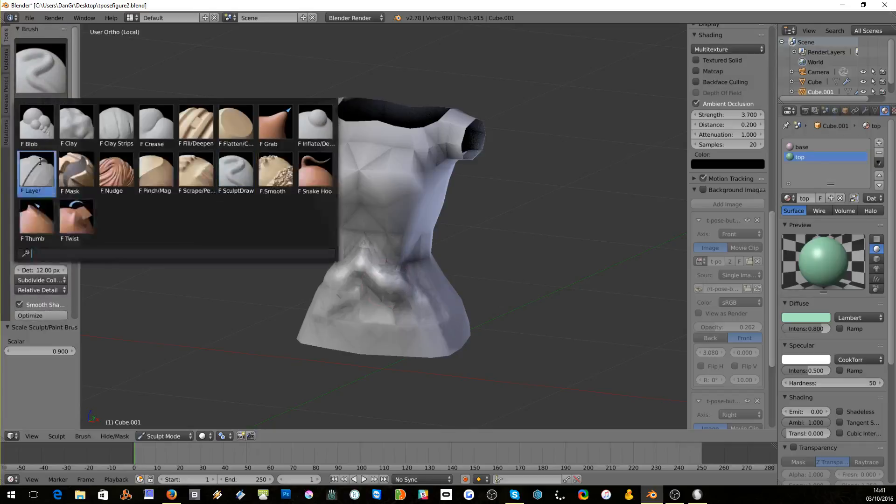
pyautogui.click(264, 184)
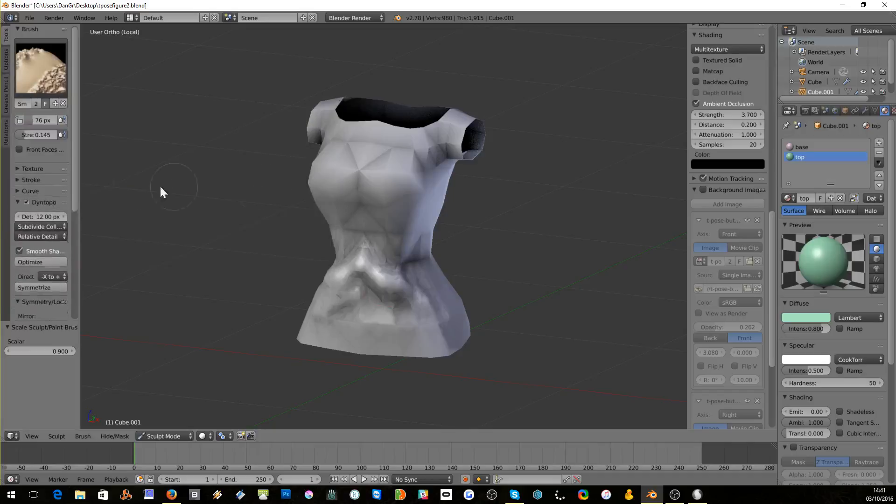
pyautogui.click(41, 62)
pyautogui.click(241, 178)
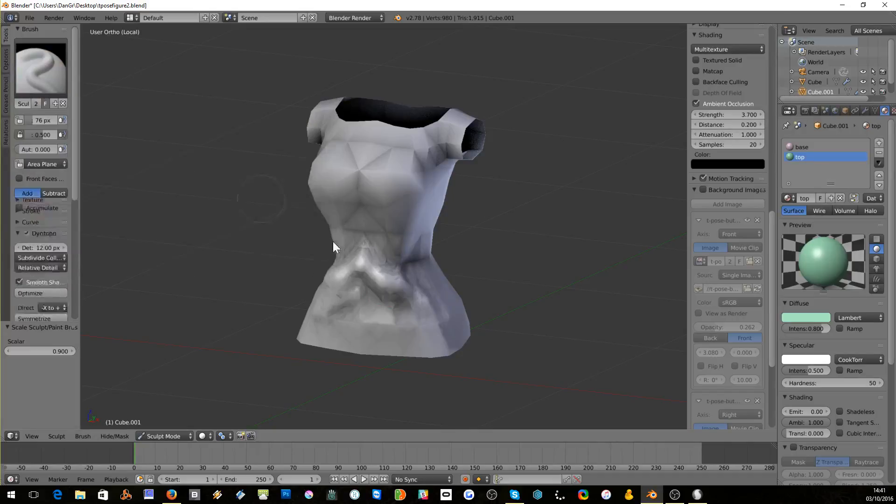
# - Sculpt uneven fabric folds over the waist, the hip and the middle of the back with SculptDraw
pyautogui.click(379, 233)
pyautogui.click(453, 290)
pyautogui.moveTo(453, 291); pyautogui.dragTo(370, 289, button='middle')
pyautogui.moveTo(340, 295); pyautogui.dragTo(422, 332)
pyautogui.moveTo(423, 333)
pyautogui.mouseDown(button='middle')
pyautogui.moveTo(352, 332)
pyautogui.moveTo(372, 200)
pyautogui.mouseUp(button='middle')
pyautogui.moveTo(396, 240); pyautogui.dragTo(393, 195)
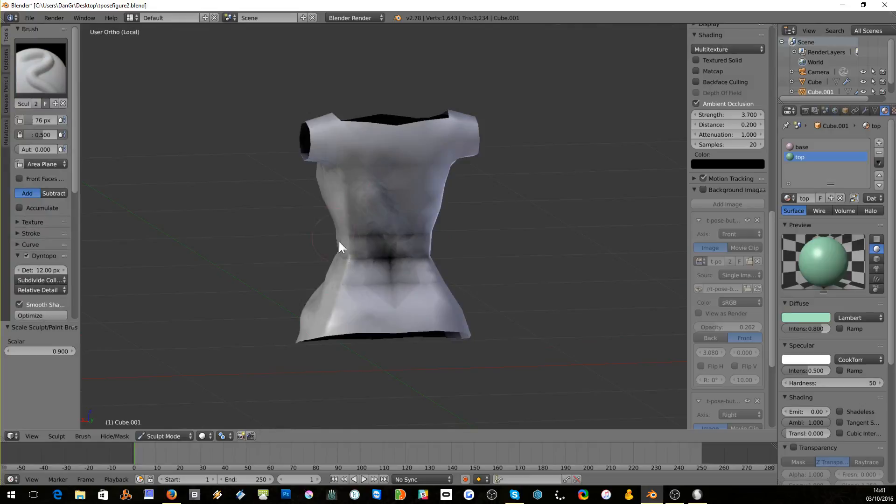
# - Sculpt folds into the lower back and along the front near the hem of the top
pyautogui.moveTo(339, 242); pyautogui.dragTo(377, 293)
pyautogui.moveTo(376, 293); pyautogui.dragTo(372, 304, button='middle')
pyautogui.moveTo(410, 323)
pyautogui.mouseDown()
pyautogui.moveTo(320, 341)
pyautogui.moveTo(338, 351)
pyautogui.mouseUp()
pyautogui.moveTo(301, 341); pyautogui.dragTo(417, 335, button='middle')
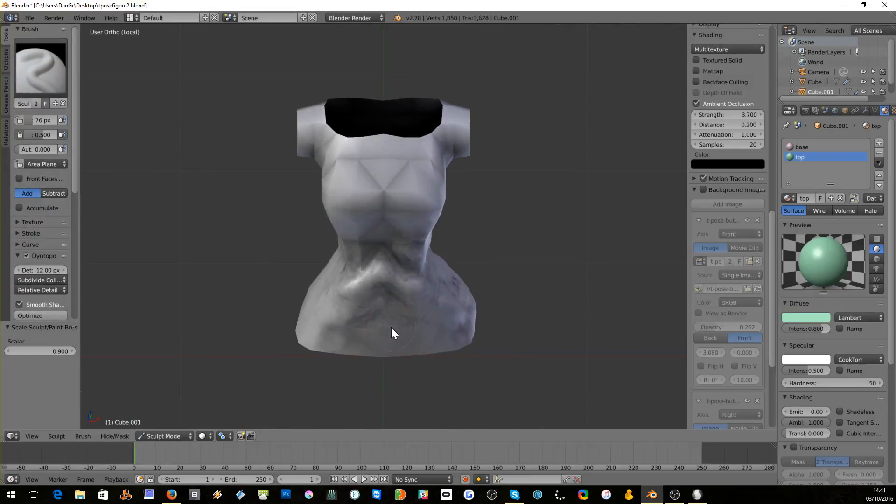
pyautogui.moveTo(318, 338)
pyautogui.mouseDown()
pyautogui.moveTo(419, 320)
pyautogui.moveTo(430, 343)
pyautogui.mouseUp()
pyautogui.moveTo(430, 343)
pyautogui.mouseDown(button='middle')
pyautogui.moveTo(481, 293)
pyautogui.moveTo(391, 325)
pyautogui.mouseUp(button='middle')
# - Add folds around the hip, up the side and down the back of the top
pyautogui.moveTo(338, 262); pyautogui.dragTo(427, 302, button='middle')
pyautogui.moveTo(427, 301)
pyautogui.mouseDown()
pyautogui.moveTo(354, 339)
pyautogui.moveTo(346, 316)
pyautogui.mouseUp()
pyautogui.moveTo(426, 269); pyautogui.dragTo(411, 215, button='middle')
pyautogui.scroll(1, 412, 214)
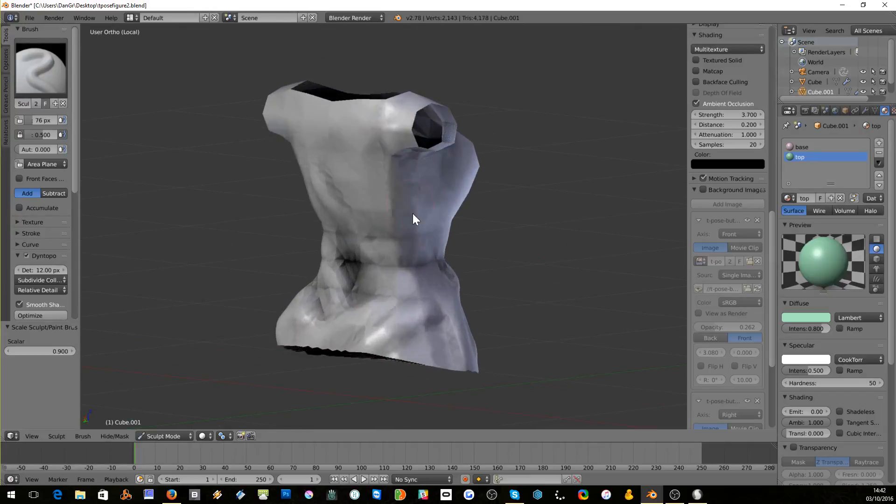
pyautogui.moveTo(440, 178); pyautogui.dragTo(423, 208)
pyautogui.moveTo(371, 175)
pyautogui.mouseDown()
pyautogui.moveTo(352, 166)
pyautogui.moveTo(363, 179)
pyautogui.moveTo(343, 281)
pyautogui.mouseUp()
pyautogui.moveTo(368, 259); pyautogui.dragTo(239, 276, button='middle')
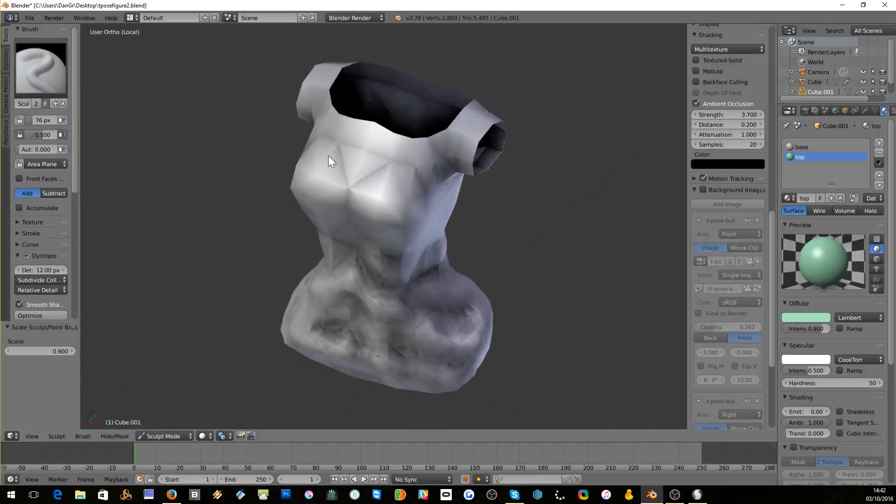
pyautogui.moveTo(297, 204); pyautogui.dragTo(286, 210)
# - Leave local view and build up the chest and waist of the top where the body pokes through
pyautogui.press('KP_Divide')
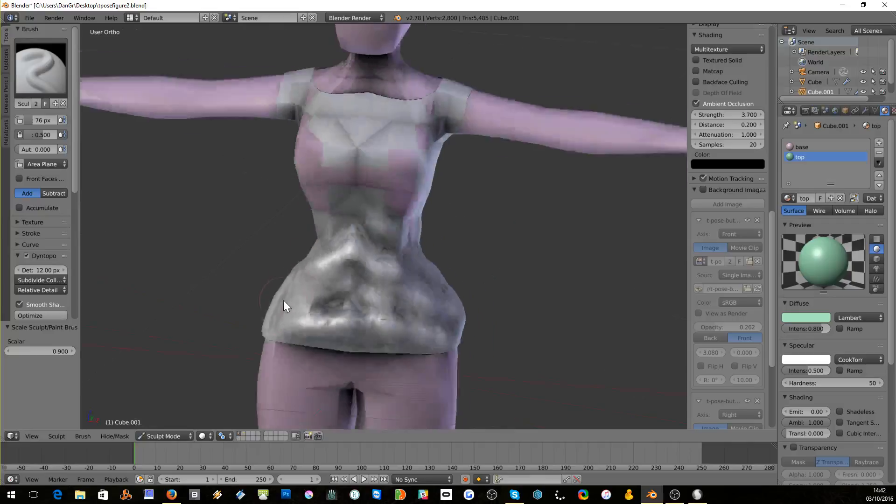
pyautogui.moveTo(283, 300); pyautogui.dragTo(435, 166, button='middle')
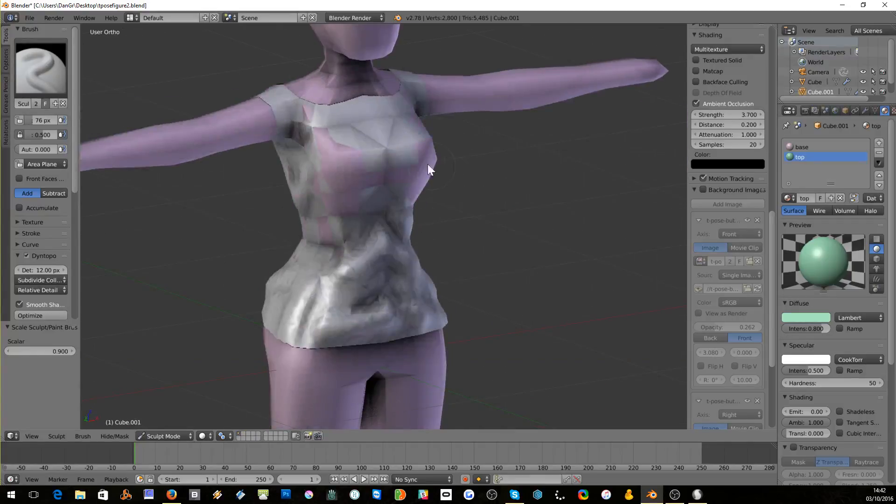
pyautogui.moveTo(426, 150); pyautogui.dragTo(432, 157)
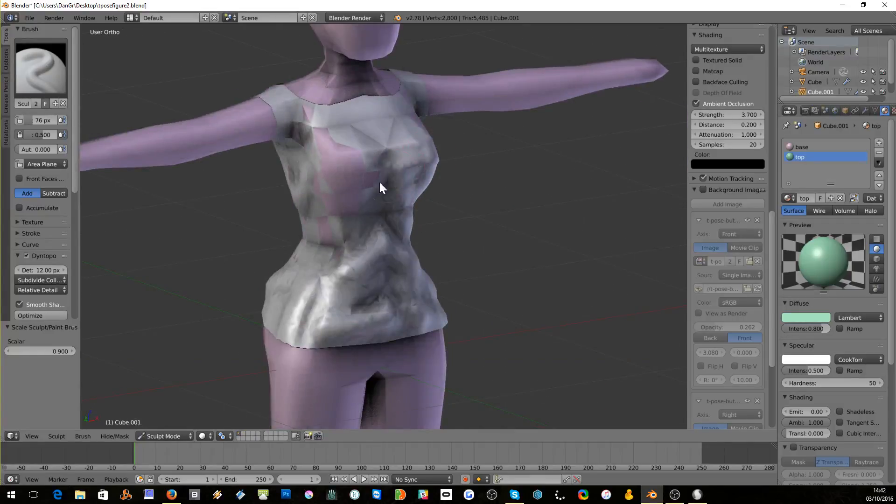
pyautogui.moveTo(380, 187)
pyautogui.mouseDown()
pyautogui.moveTo(352, 182)
pyautogui.moveTo(313, 127)
pyautogui.mouseUp()
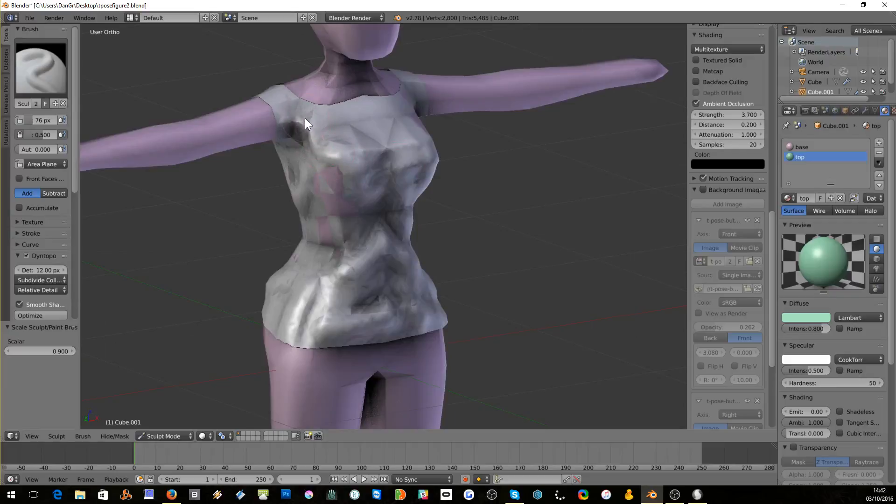
pyautogui.moveTo(339, 167)
pyautogui.mouseDown()
pyautogui.moveTo(321, 245)
pyautogui.moveTo(329, 251)
pyautogui.mouseUp()
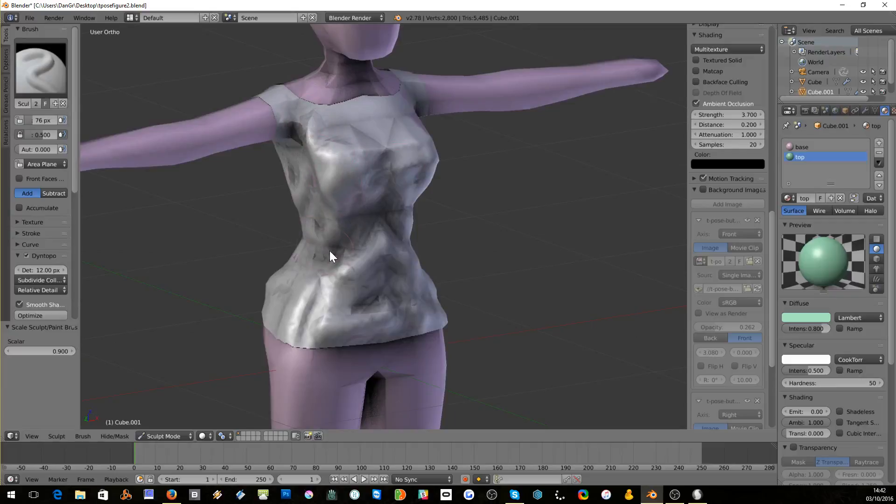
pyautogui.moveTo(307, 296); pyautogui.dragTo(313, 304)
# - Build up the sides of the top from the back view to cover the exposed skin at the waist and ribs
pyautogui.moveTo(313, 305); pyautogui.dragTo(349, 275, button='middle')
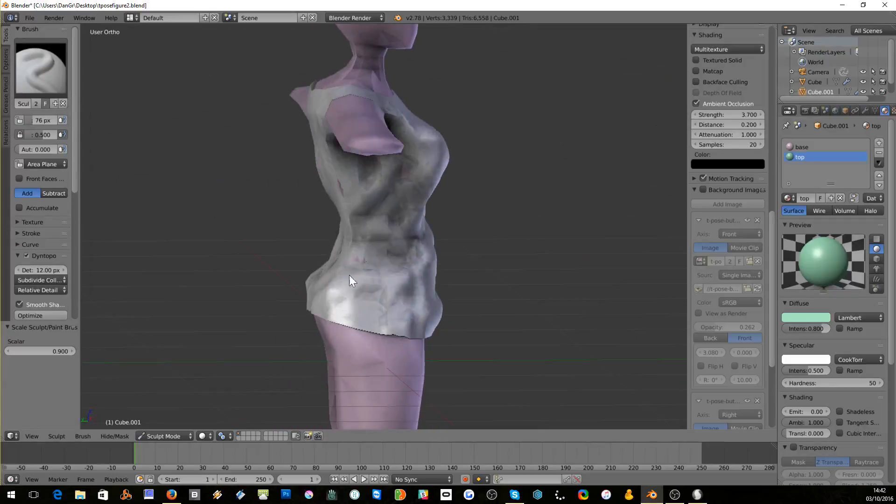
pyautogui.moveTo(332, 319); pyautogui.dragTo(413, 232, button='middle')
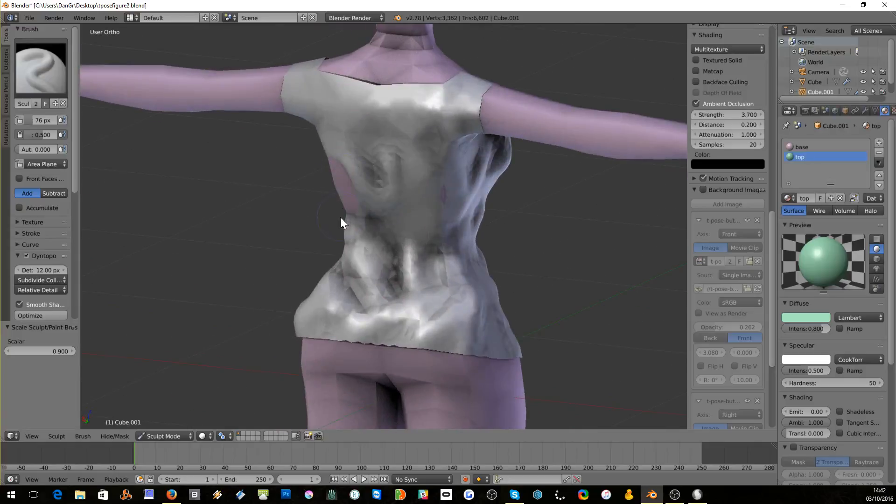
pyautogui.moveTo(341, 218); pyautogui.dragTo(342, 211)
pyautogui.moveTo(350, 175); pyautogui.dragTo(383, 209, button='middle')
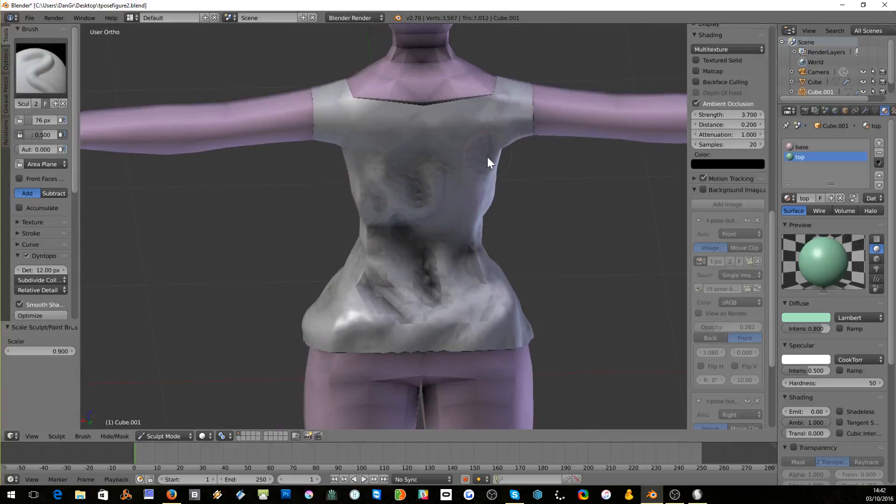
pyautogui.moveTo(487, 156); pyautogui.dragTo(481, 223)
# - Build up the other side of the chest and ribs, then the upper front, to cover the body showing through
pyautogui.moveTo(481, 223)
pyautogui.mouseDown(button='middle')
pyautogui.moveTo(537, 195)
pyautogui.moveTo(584, 193)
pyautogui.moveTo(411, 157)
pyautogui.mouseUp(button='middle')
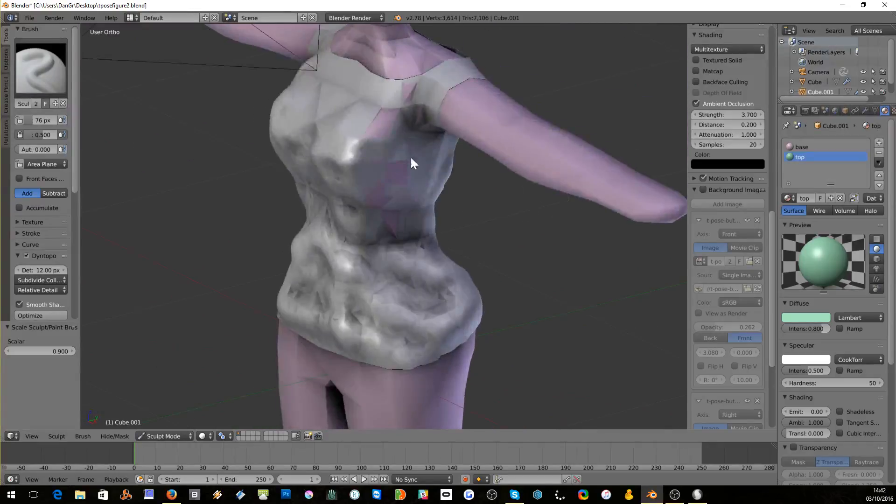
pyautogui.moveTo(389, 131)
pyautogui.mouseDown()
pyautogui.moveTo(398, 106)
pyautogui.moveTo(397, 174)
pyautogui.moveTo(418, 237)
pyautogui.mouseUp()
pyautogui.moveTo(365, 245)
pyautogui.mouseDown(button='middle')
pyautogui.moveTo(421, 224)
pyautogui.moveTo(390, 236)
pyautogui.moveTo(354, 105)
pyautogui.moveTo(334, 153)
pyautogui.moveTo(347, 173)
pyautogui.mouseUp(button='middle')
pyautogui.moveTo(348, 174)
pyautogui.mouseDown()
pyautogui.moveTo(320, 172)
pyautogui.moveTo(385, 169)
pyautogui.moveTo(322, 154)
pyautogui.moveTo(367, 149)
pyautogui.moveTo(267, 190)
pyautogui.moveTo(375, 162)
pyautogui.moveTo(277, 189)
pyautogui.mouseUp()
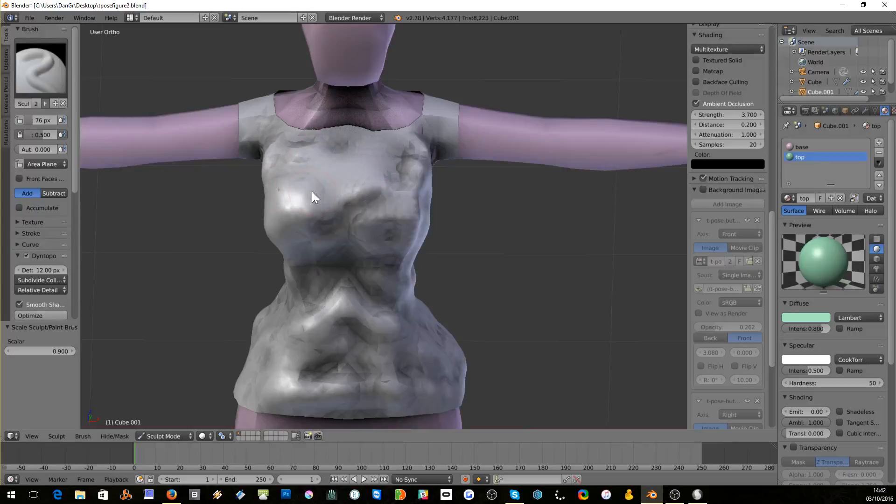
# - Rework the front of the top with the Clay Strips brush and check it on the whole figure from the front
pyautogui.scroll(-5, 329, 214)
pyautogui.press('KP_1')
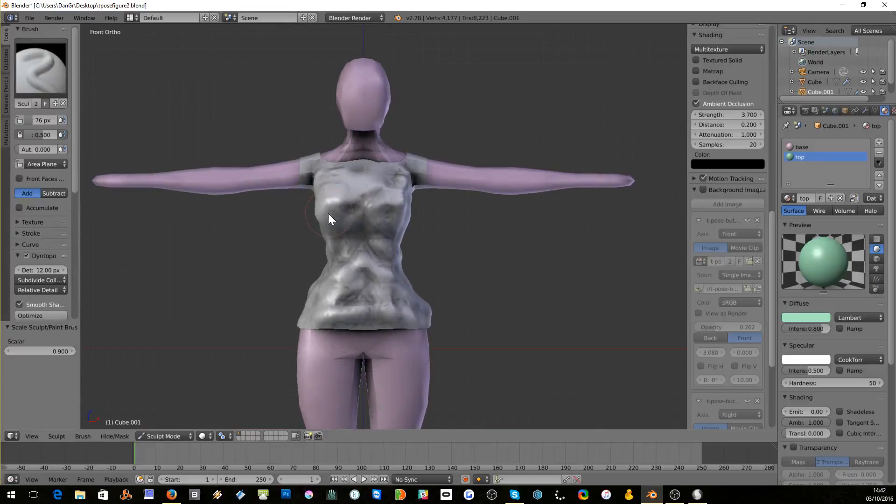
pyautogui.click(47, 68)
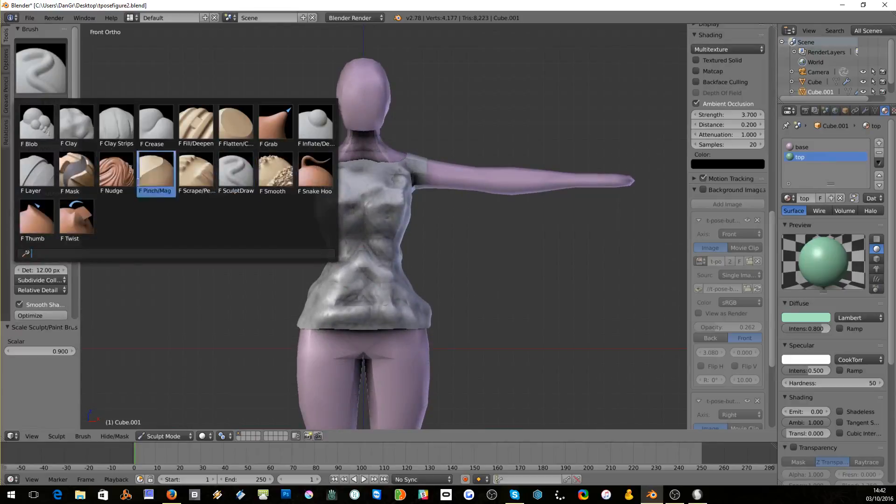
pyautogui.click(109, 123)
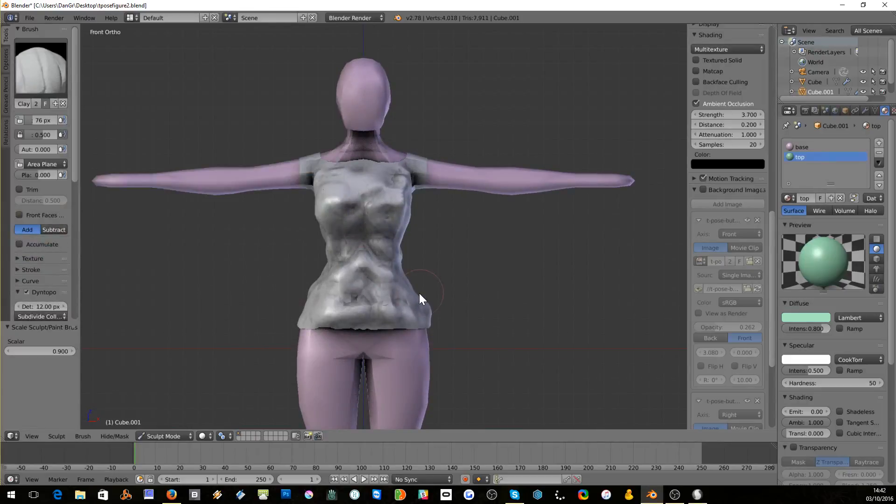
pyautogui.moveTo(421, 296); pyautogui.dragTo(354, 308, button='middle')
pyautogui.moveTo(450, 320); pyautogui.dragTo(487, 327, button='middle')
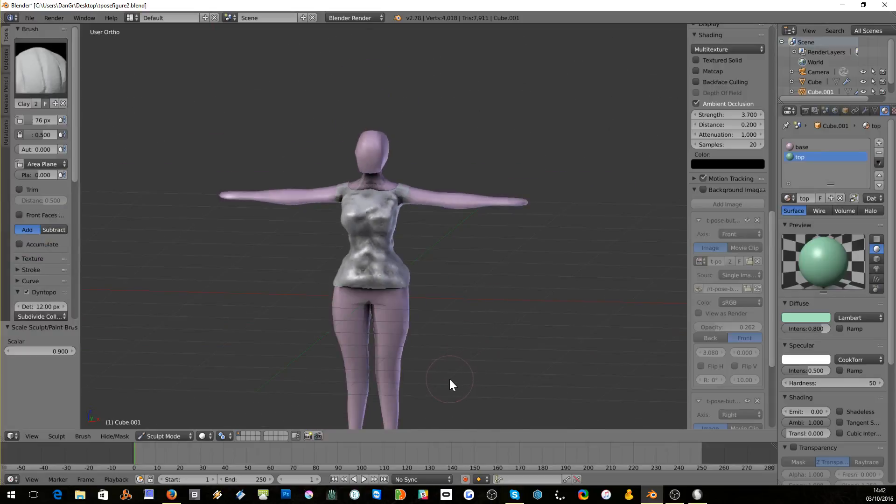
pyautogui.press('KP_1')
pyautogui.scroll(-4, 492, 268)
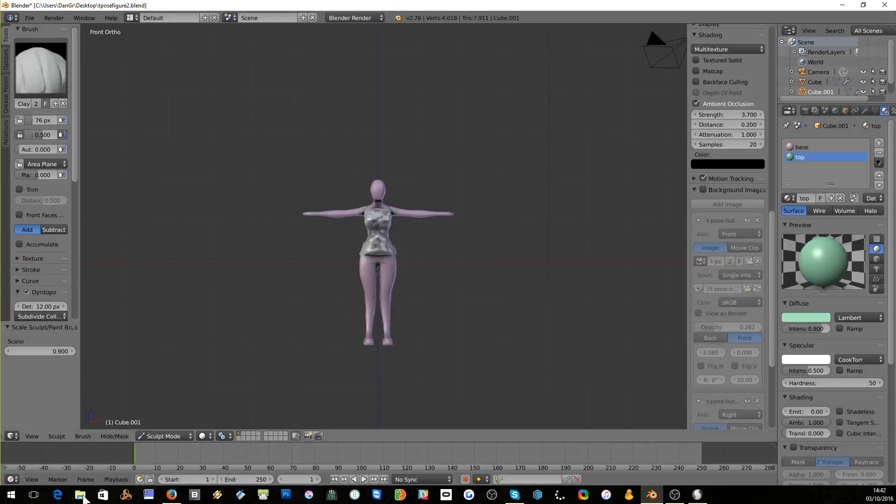
pyautogui.scroll(8, 347, 310)
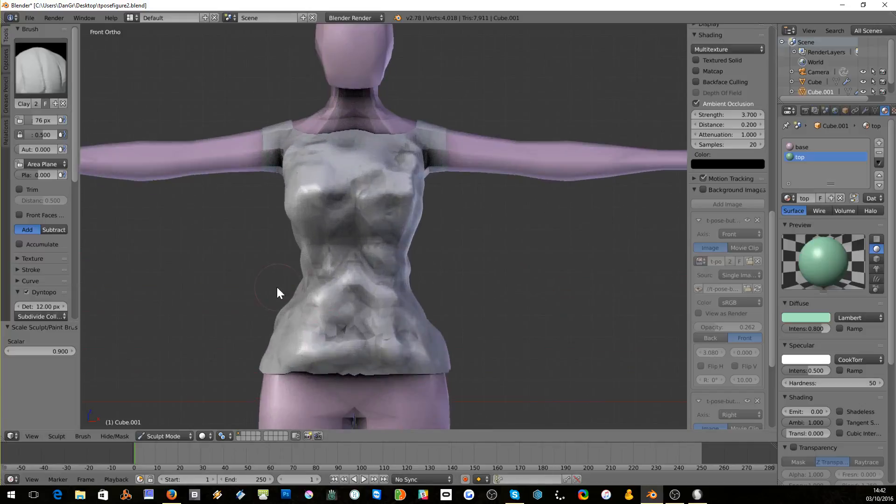